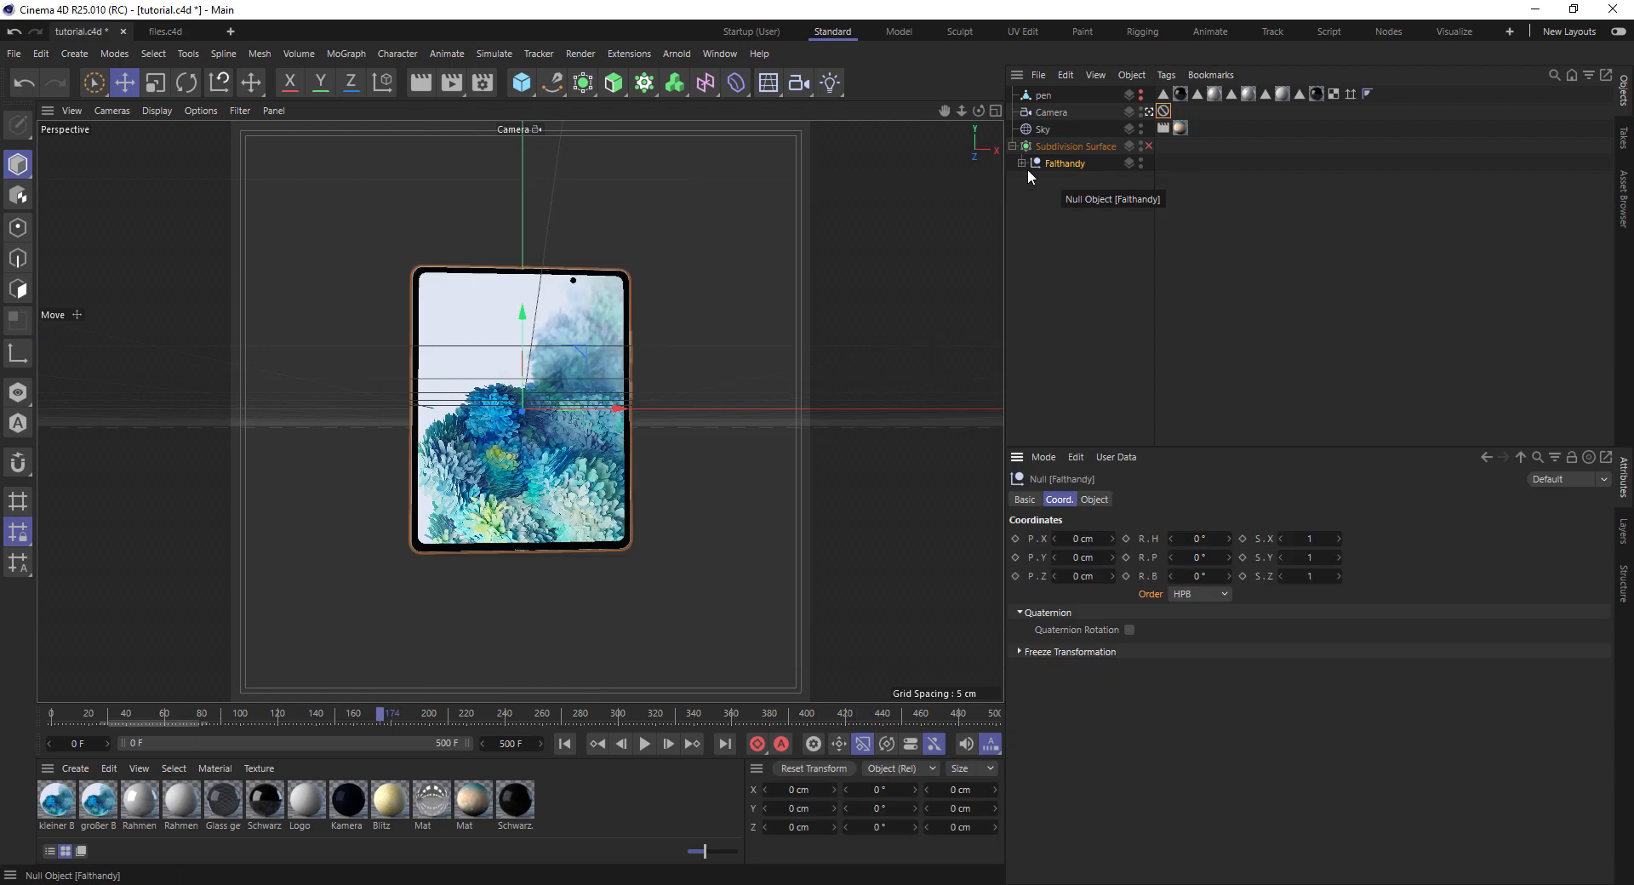
Add a MoGraph Fracture object and rename it "phone"
left_click(354, 53)
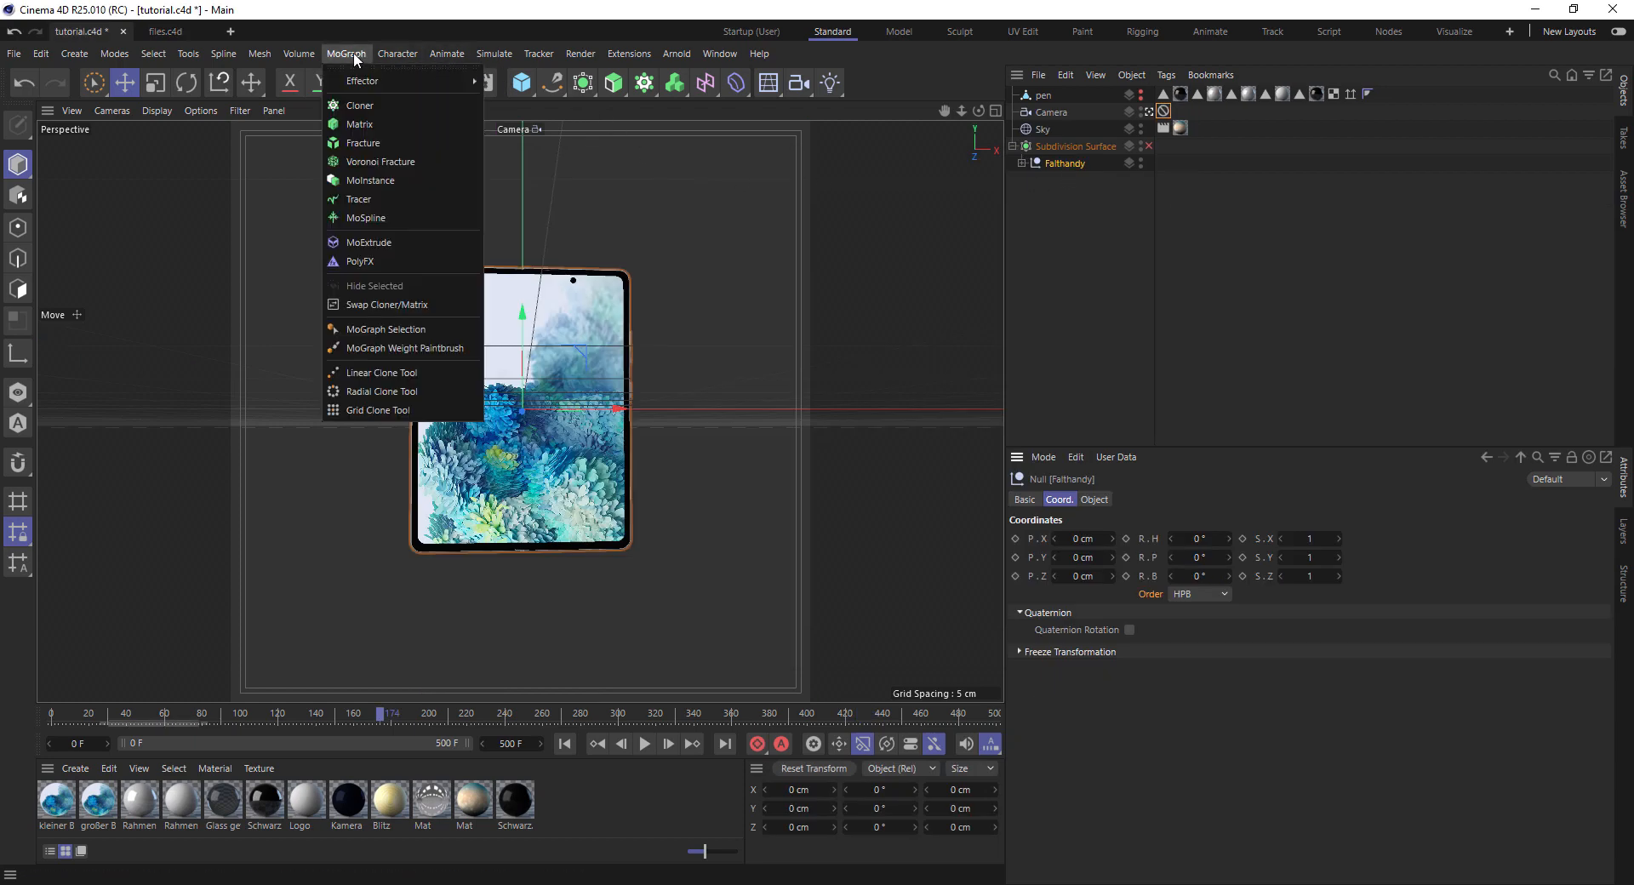
left_click(366, 138)
double_click(1055, 96)
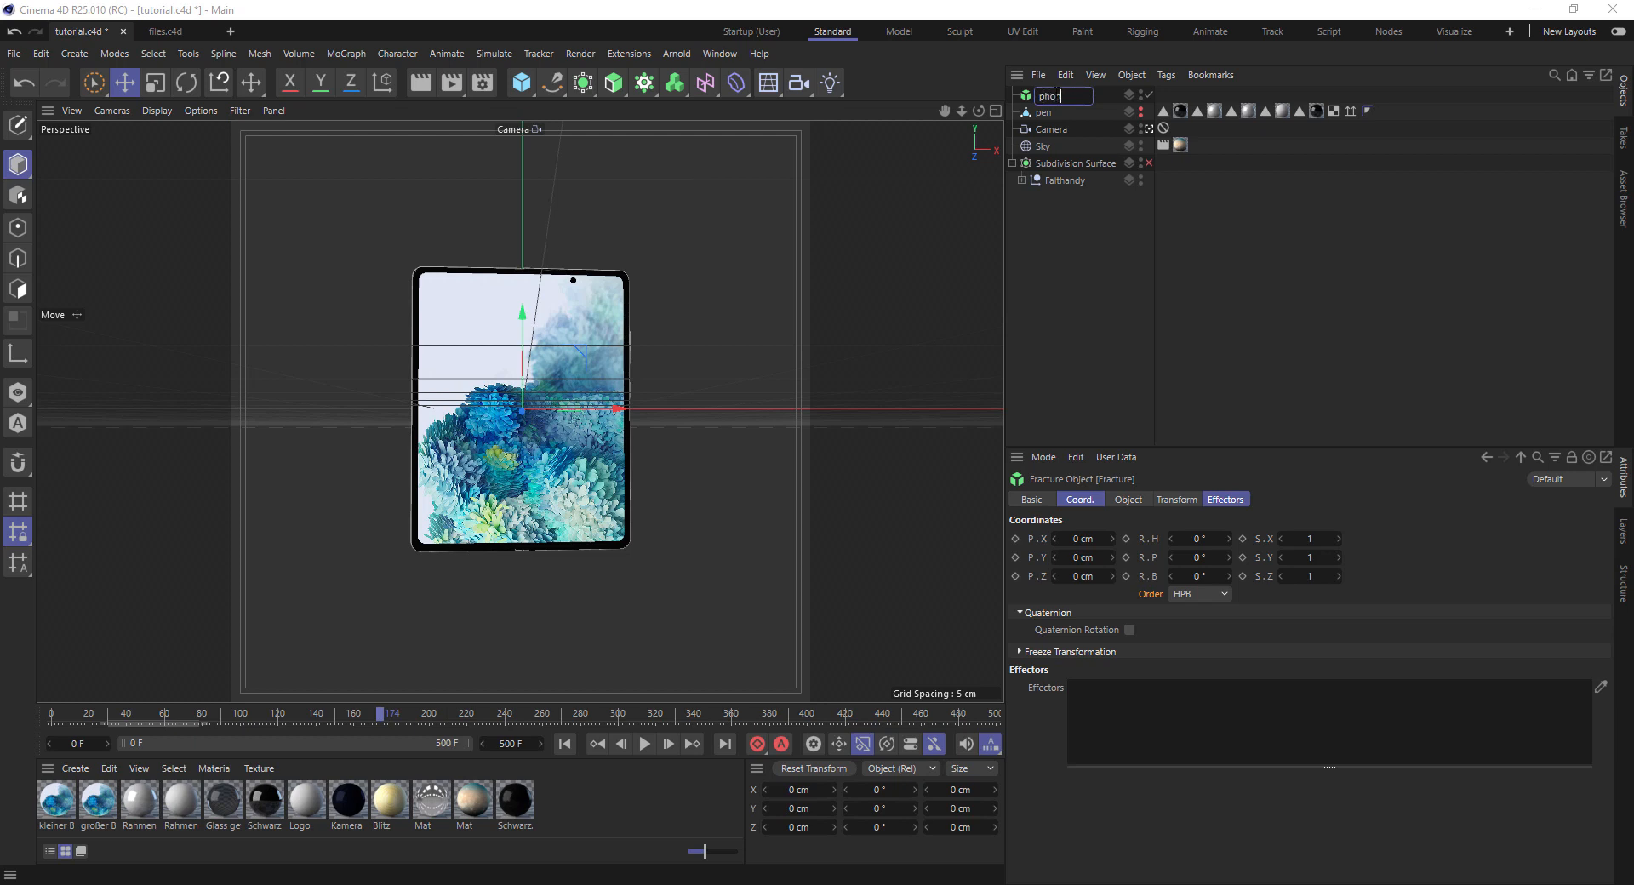
key("Return")
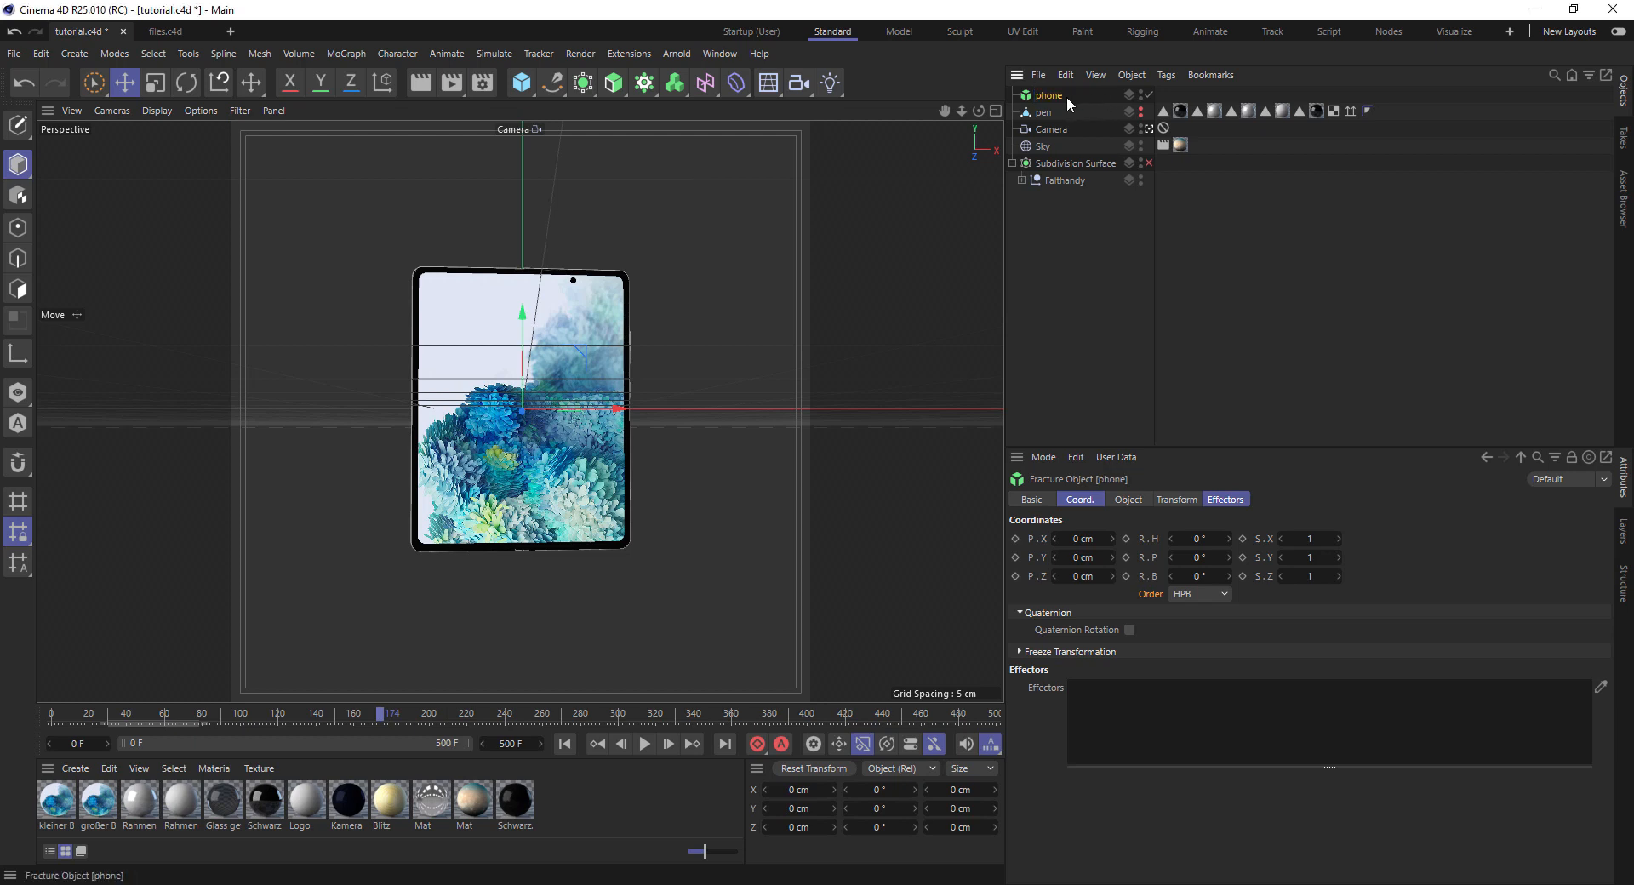
Place the phone Fracture object under the Subdivision Surface, nest Falthandy inside it and collapse its hierarchy
left_click_drag(1092, 162, 1068, 165)
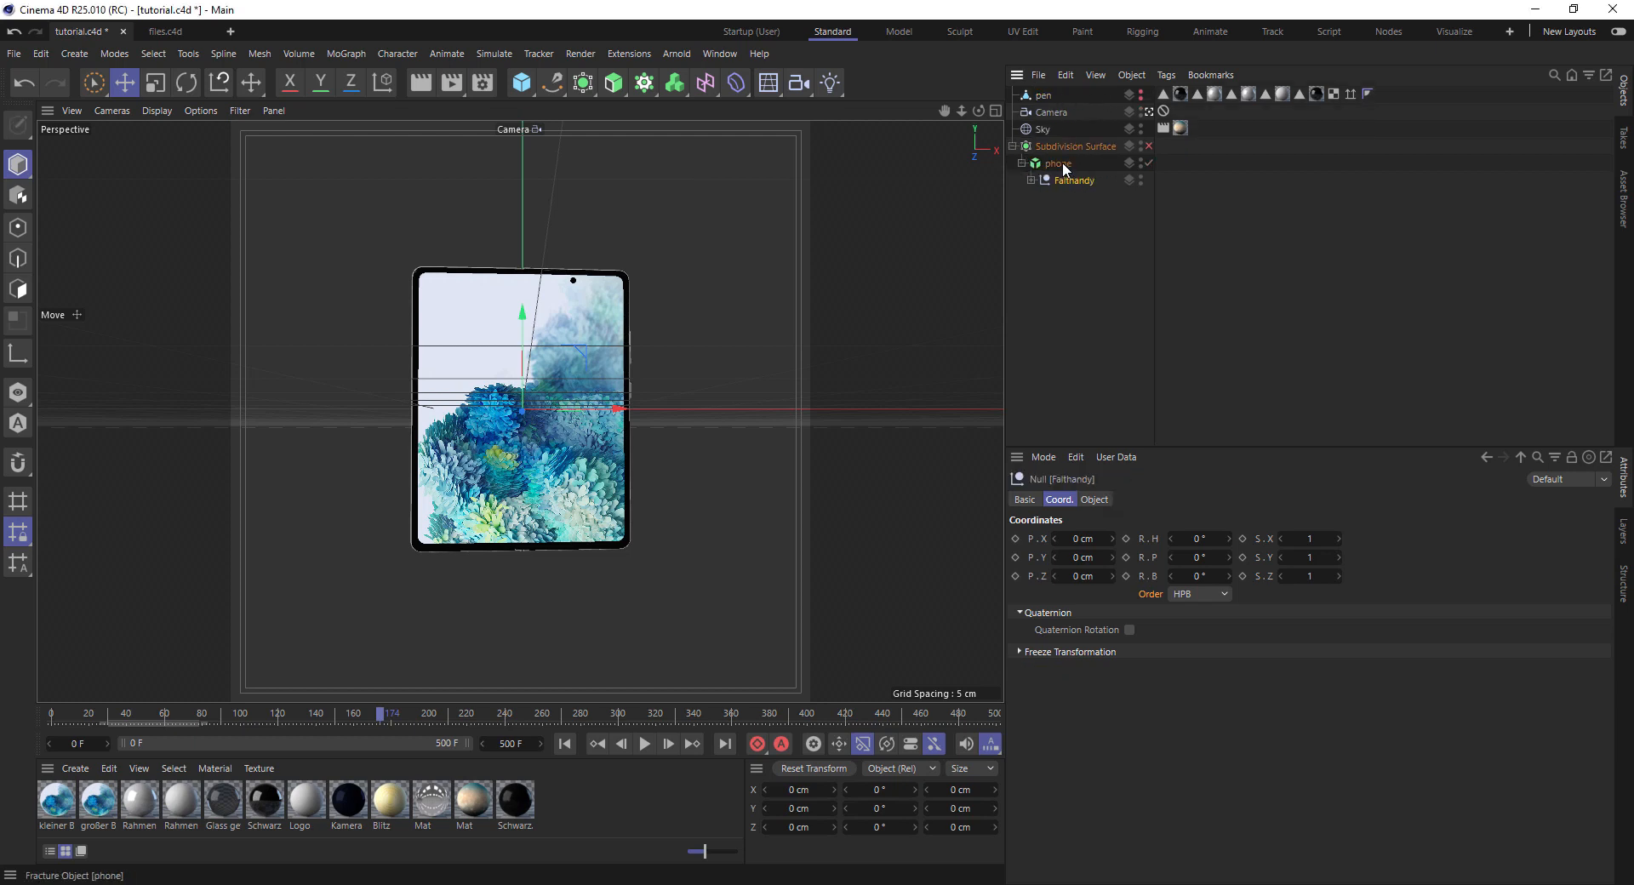
left_click(1062, 165)
left_click(1023, 163)
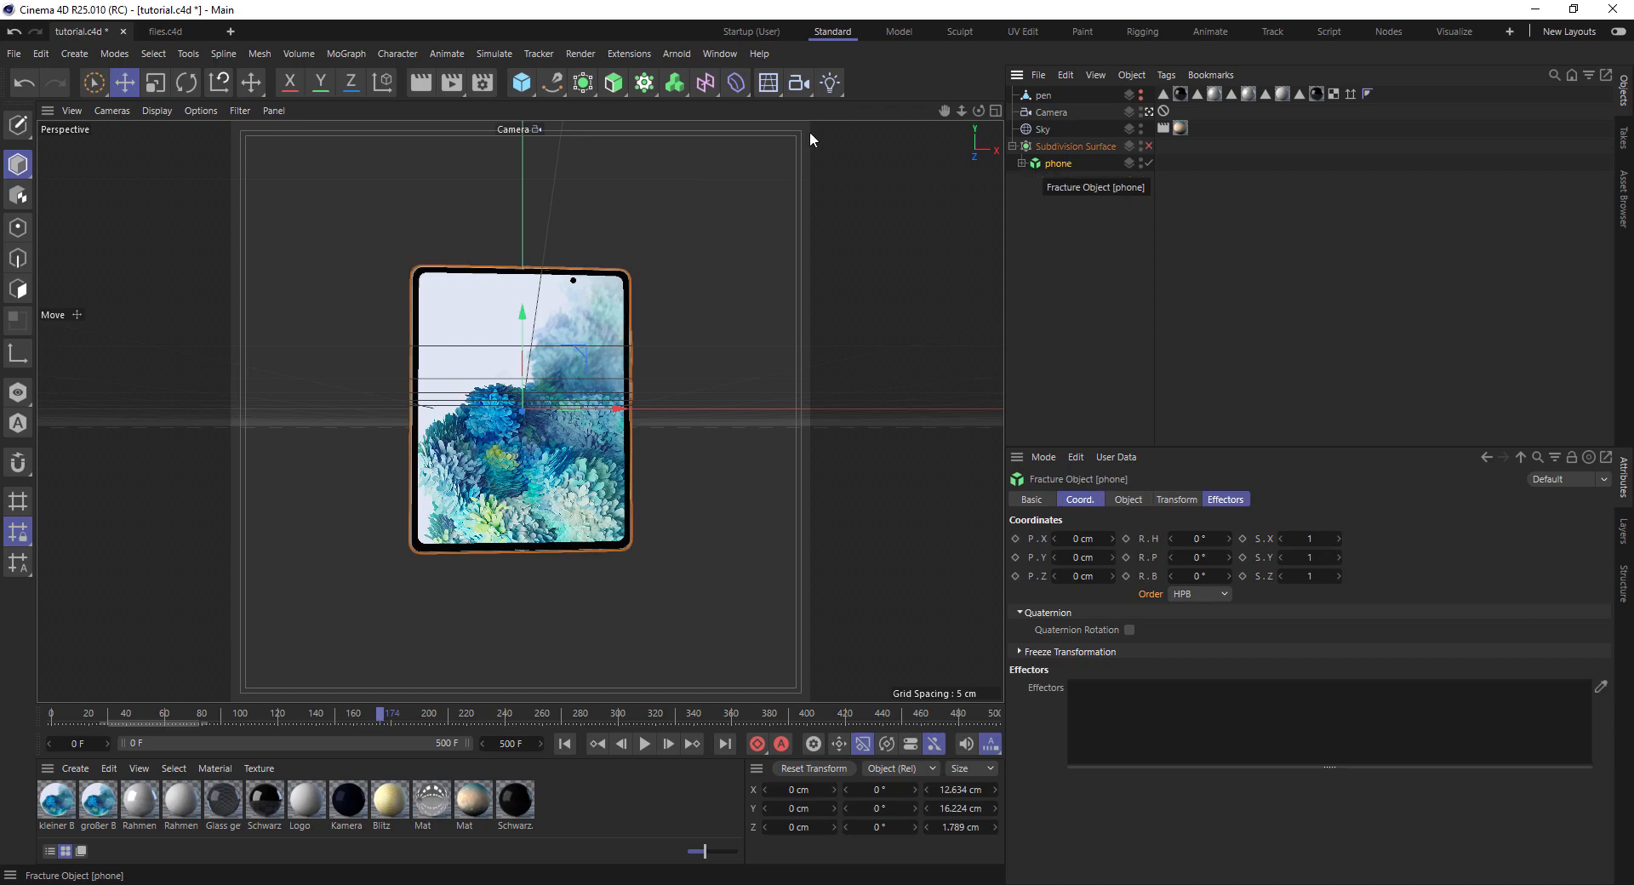
Add a Plain effector to the phone Fracture object and rename the effector "phone_Plain"
left_click(346, 53)
mouse_move(362, 85)
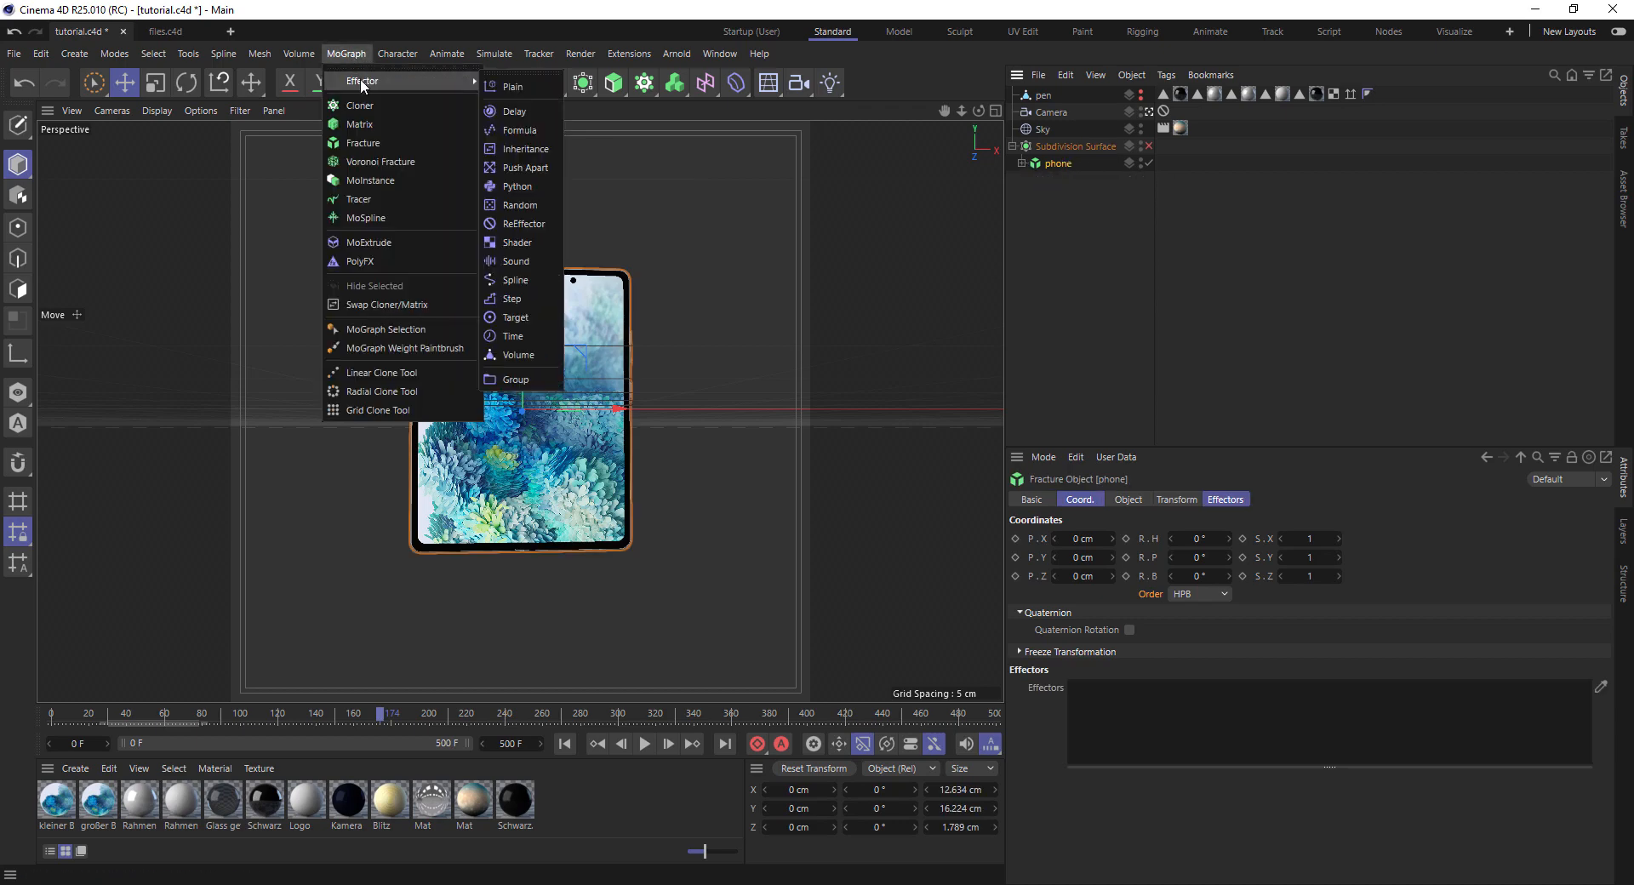
left_click(512, 89)
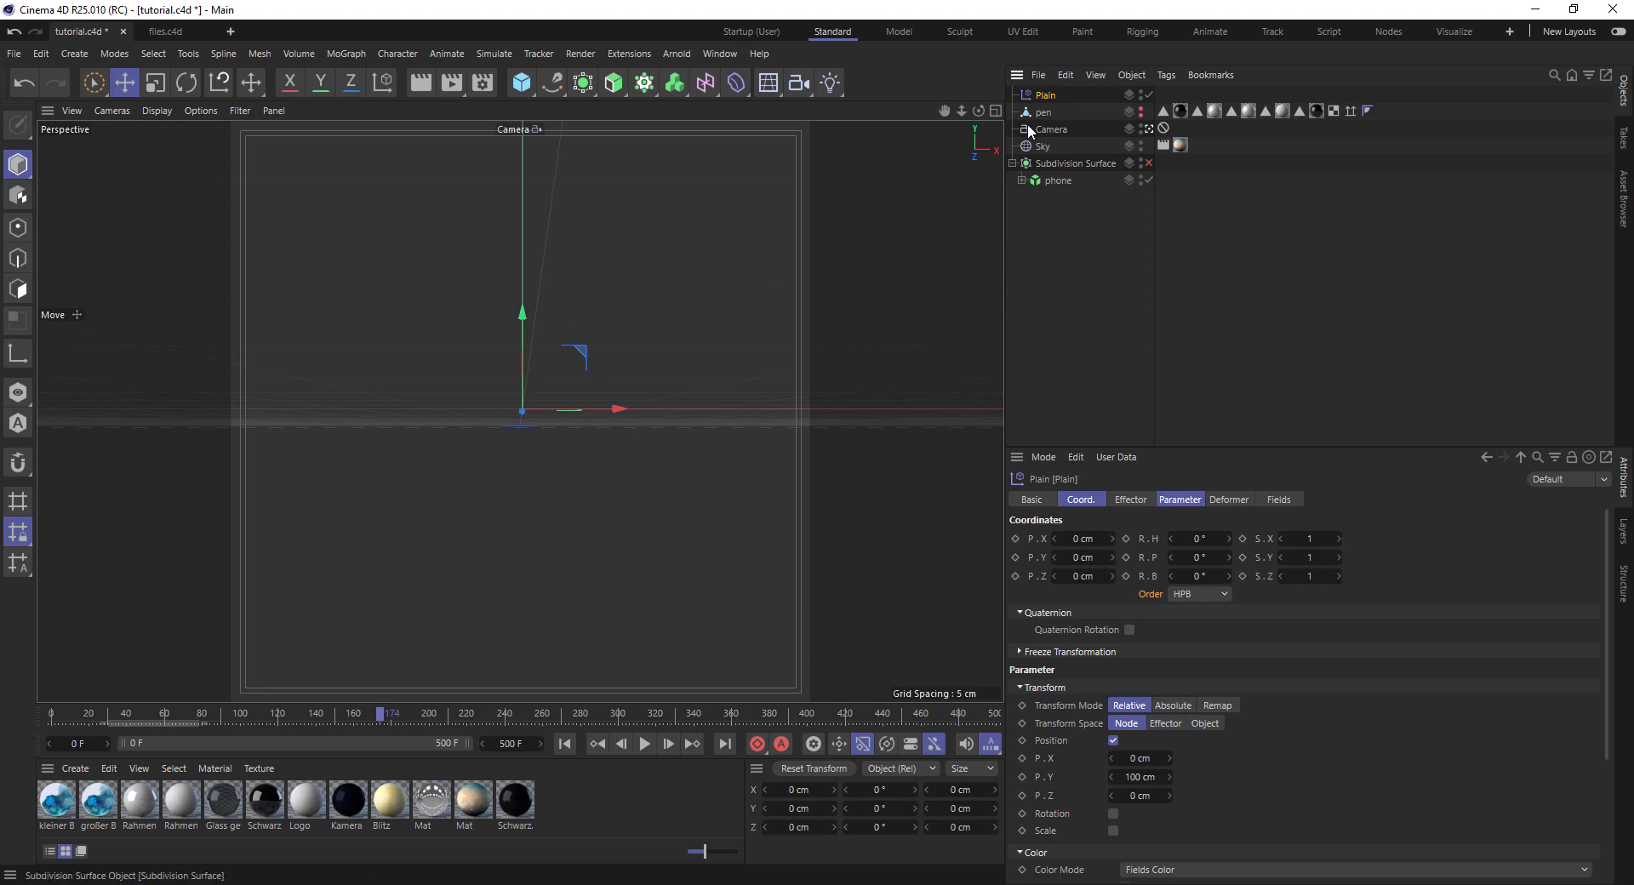
double_click(1044, 96)
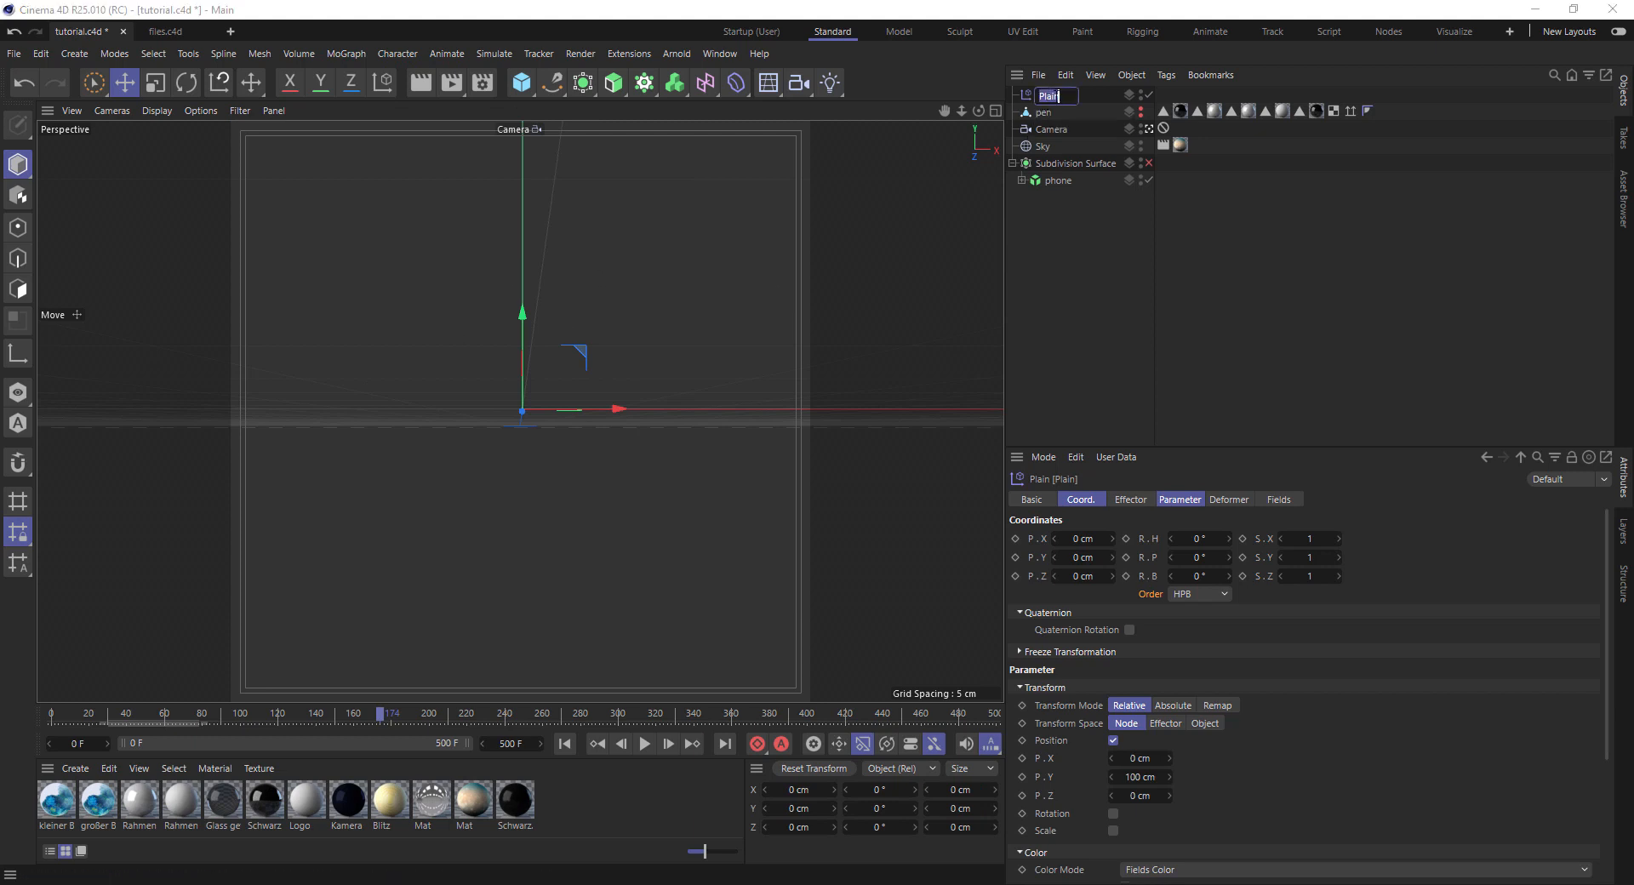
type("phone")
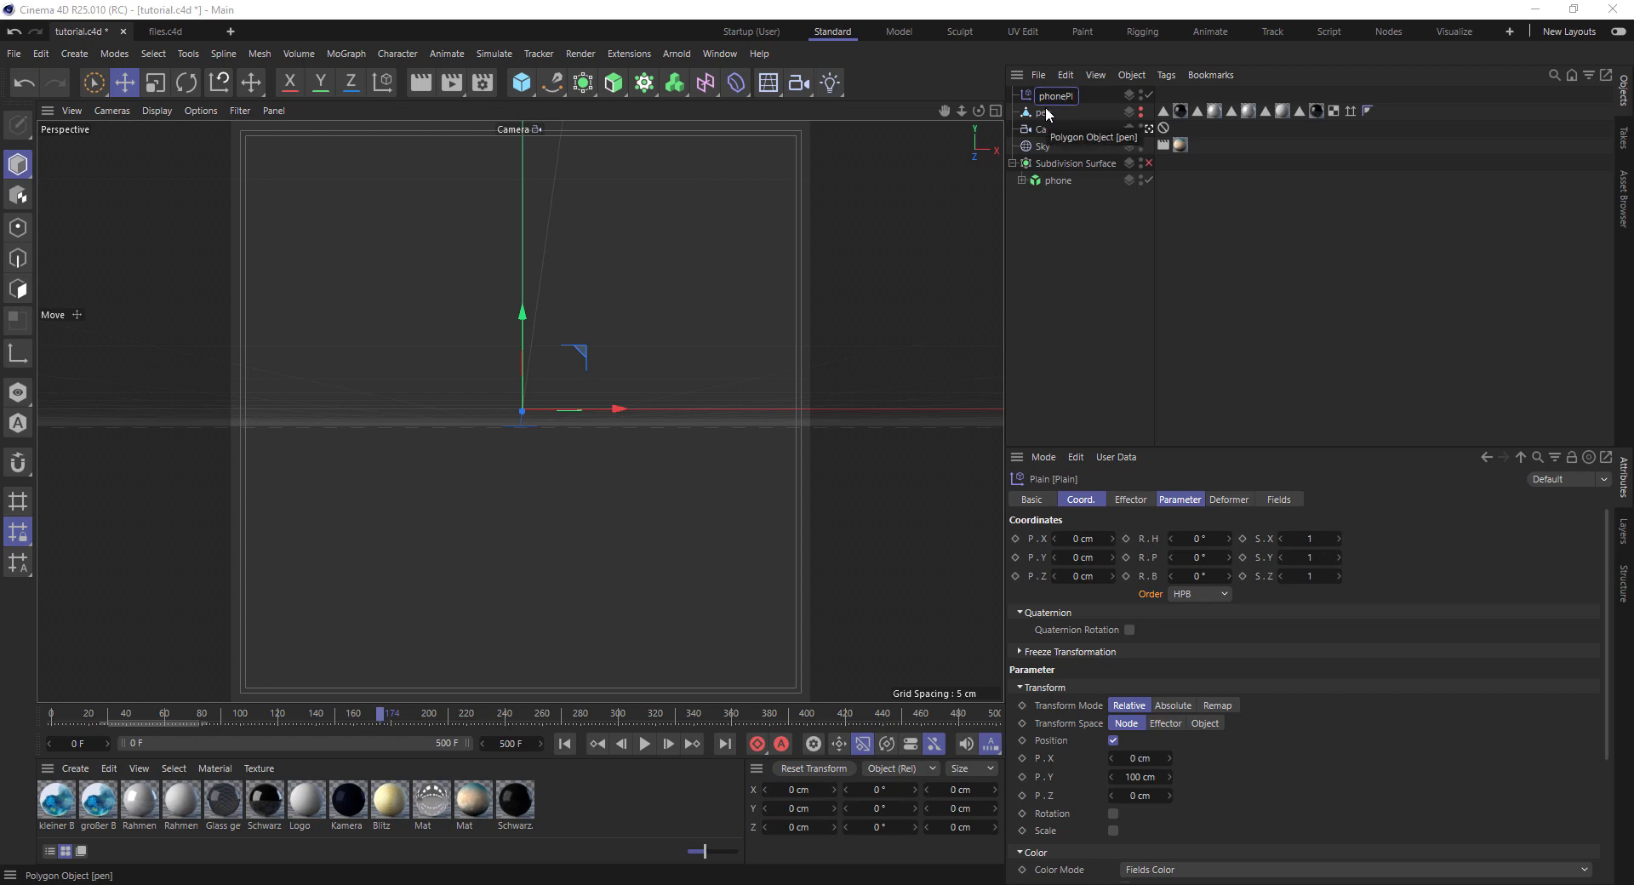
type("_")
key("Return")
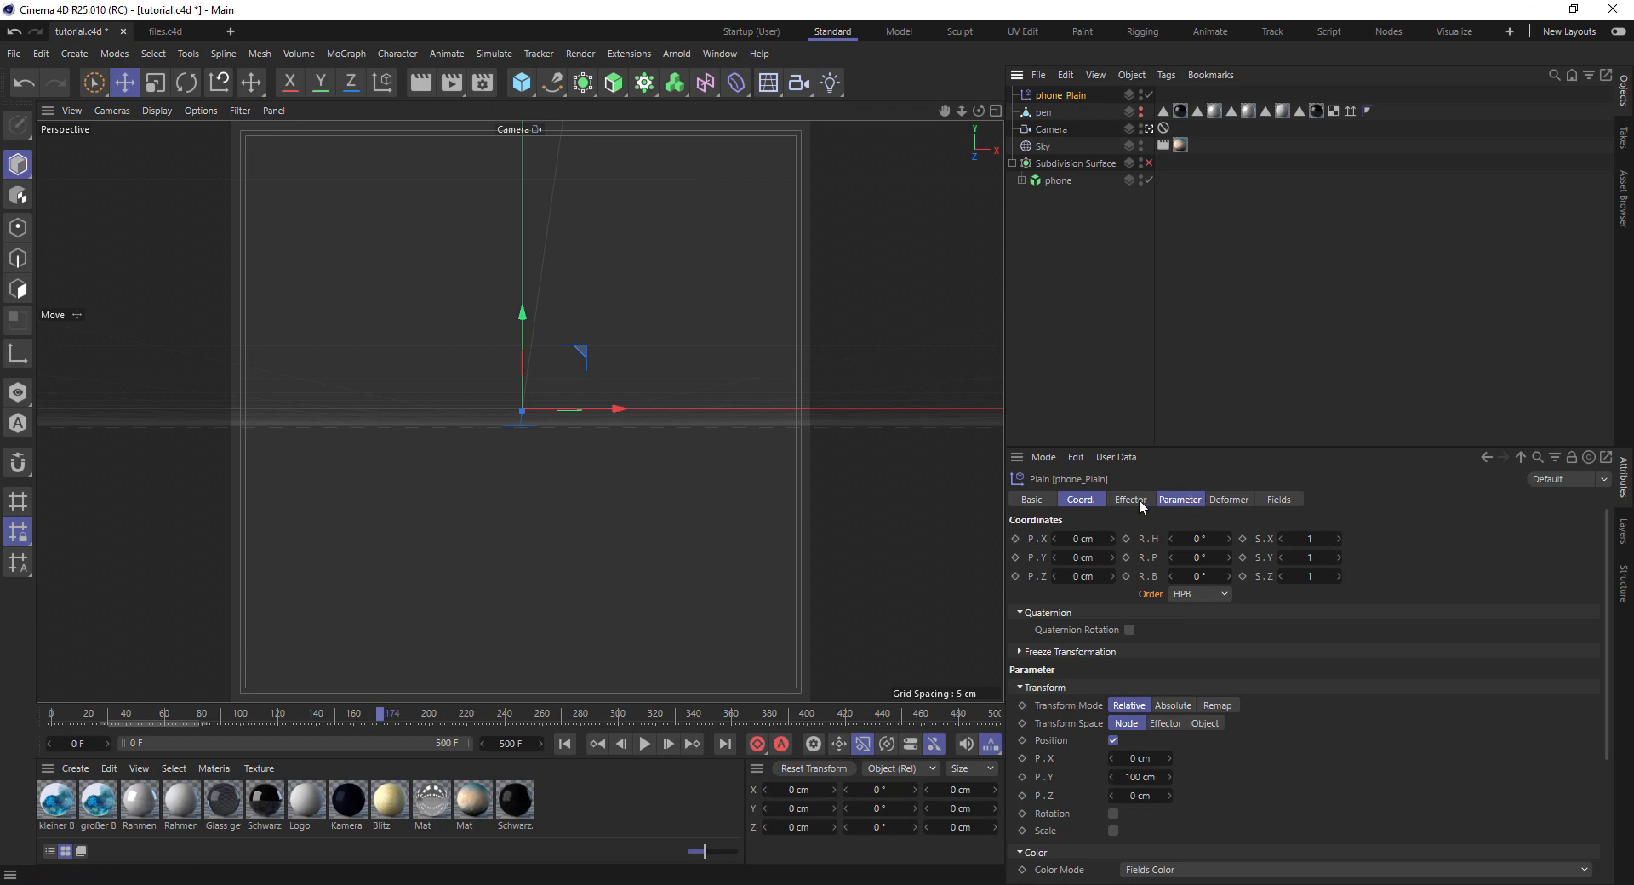
Set the phone_Plain effector's position offset to 0 cm in Y and -8 cm in Z
left_click(1180, 502)
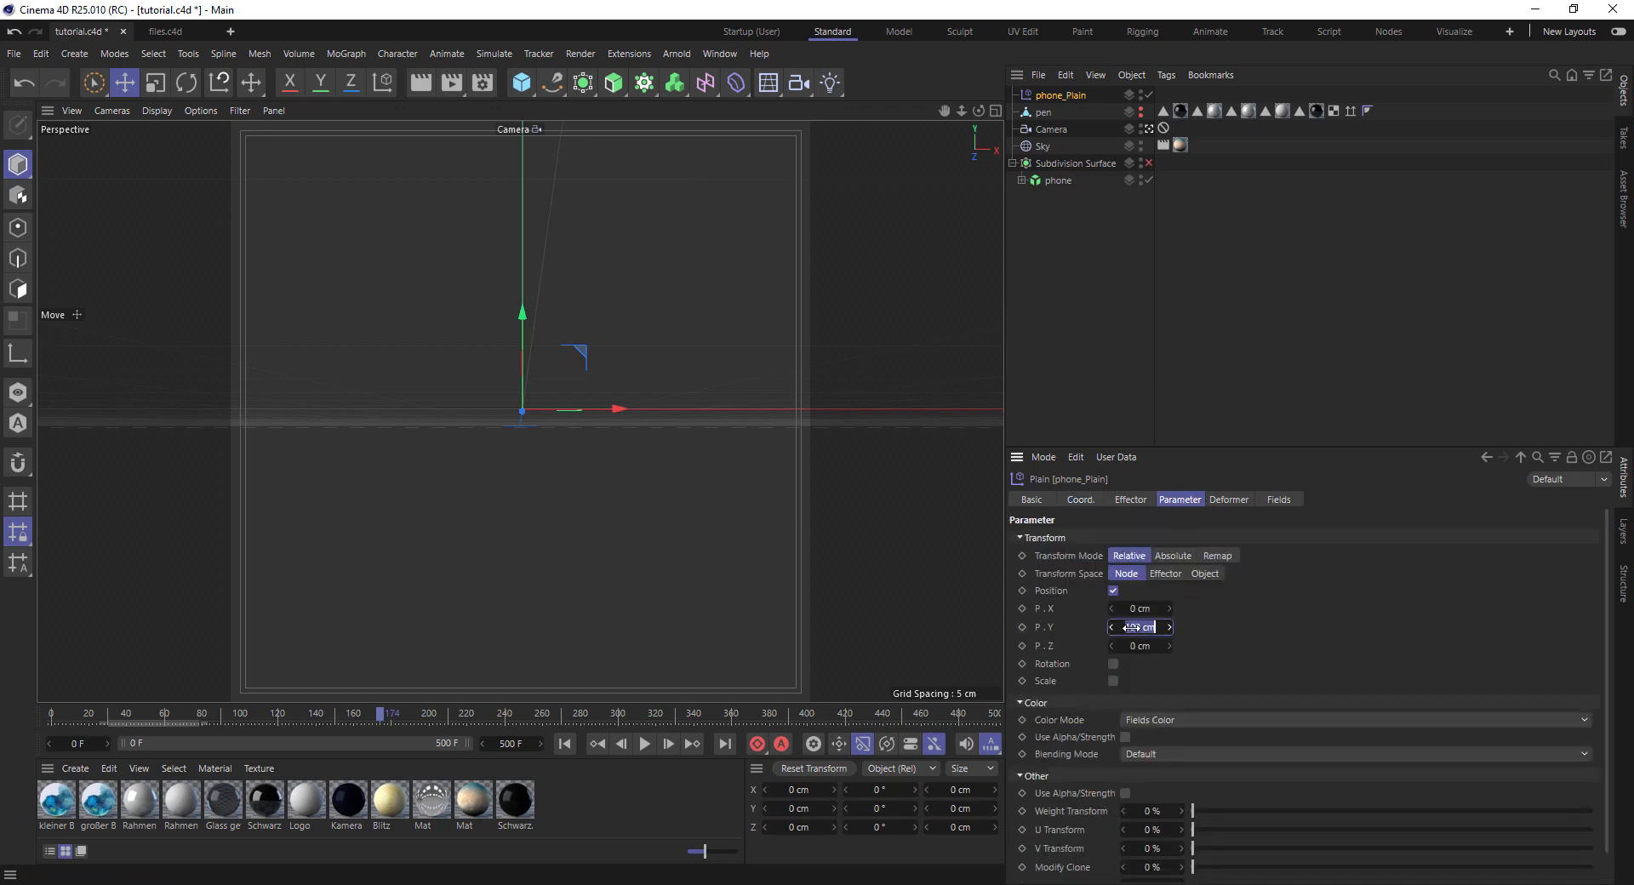
left_click(1139, 610)
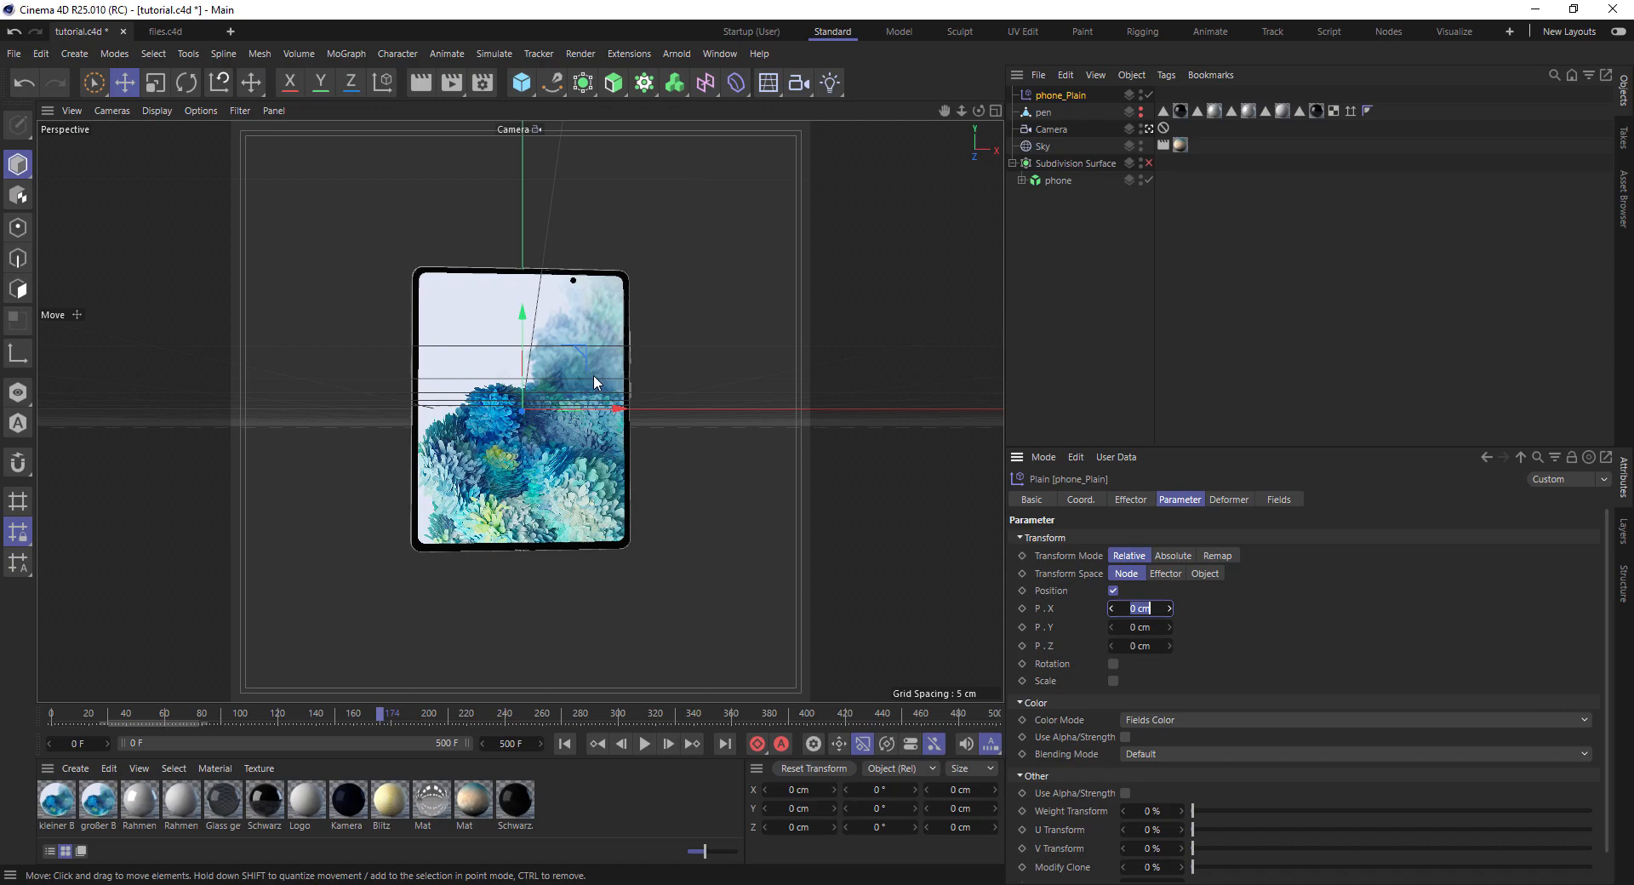
mouse_move(1139, 646)
left_mouse_down()
mouse_move(1118, 646)
mouse_move(1139, 646)
left_mouse_up()
Enable rotation on the phone_Plain effector and set its pitch rotation (R.P) to -35°
left_click(1114, 664)
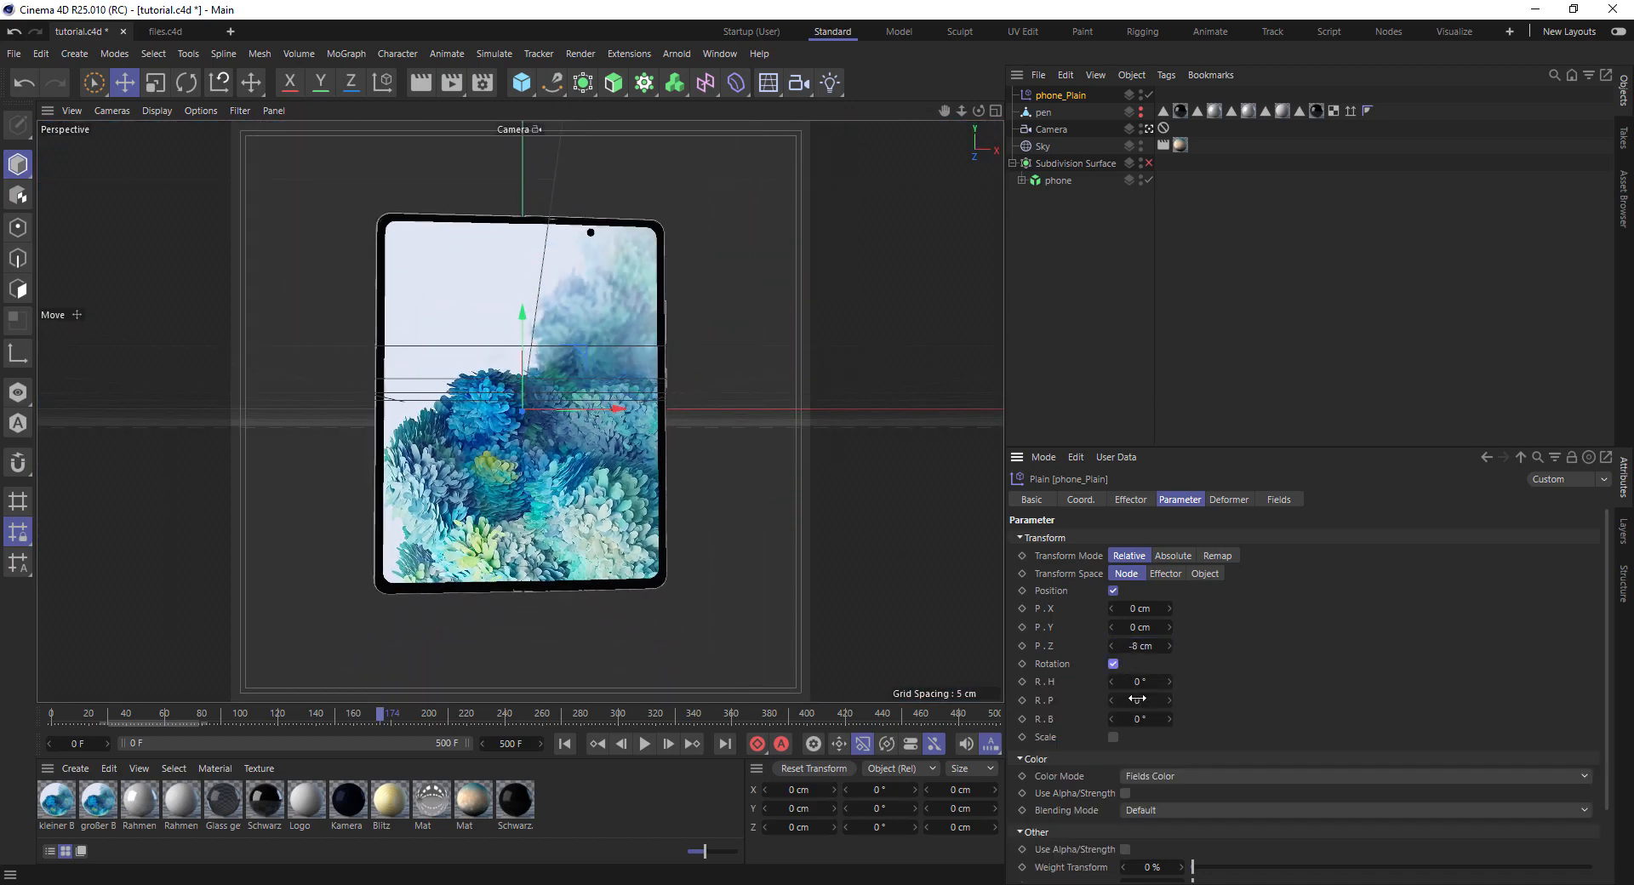
left_click_drag(1137, 700, 1112, 706)
left_click(1173, 700)
left_click(1172, 701)
left_click(1172, 701)
left_click(1172, 701)
left_click(1172, 701)
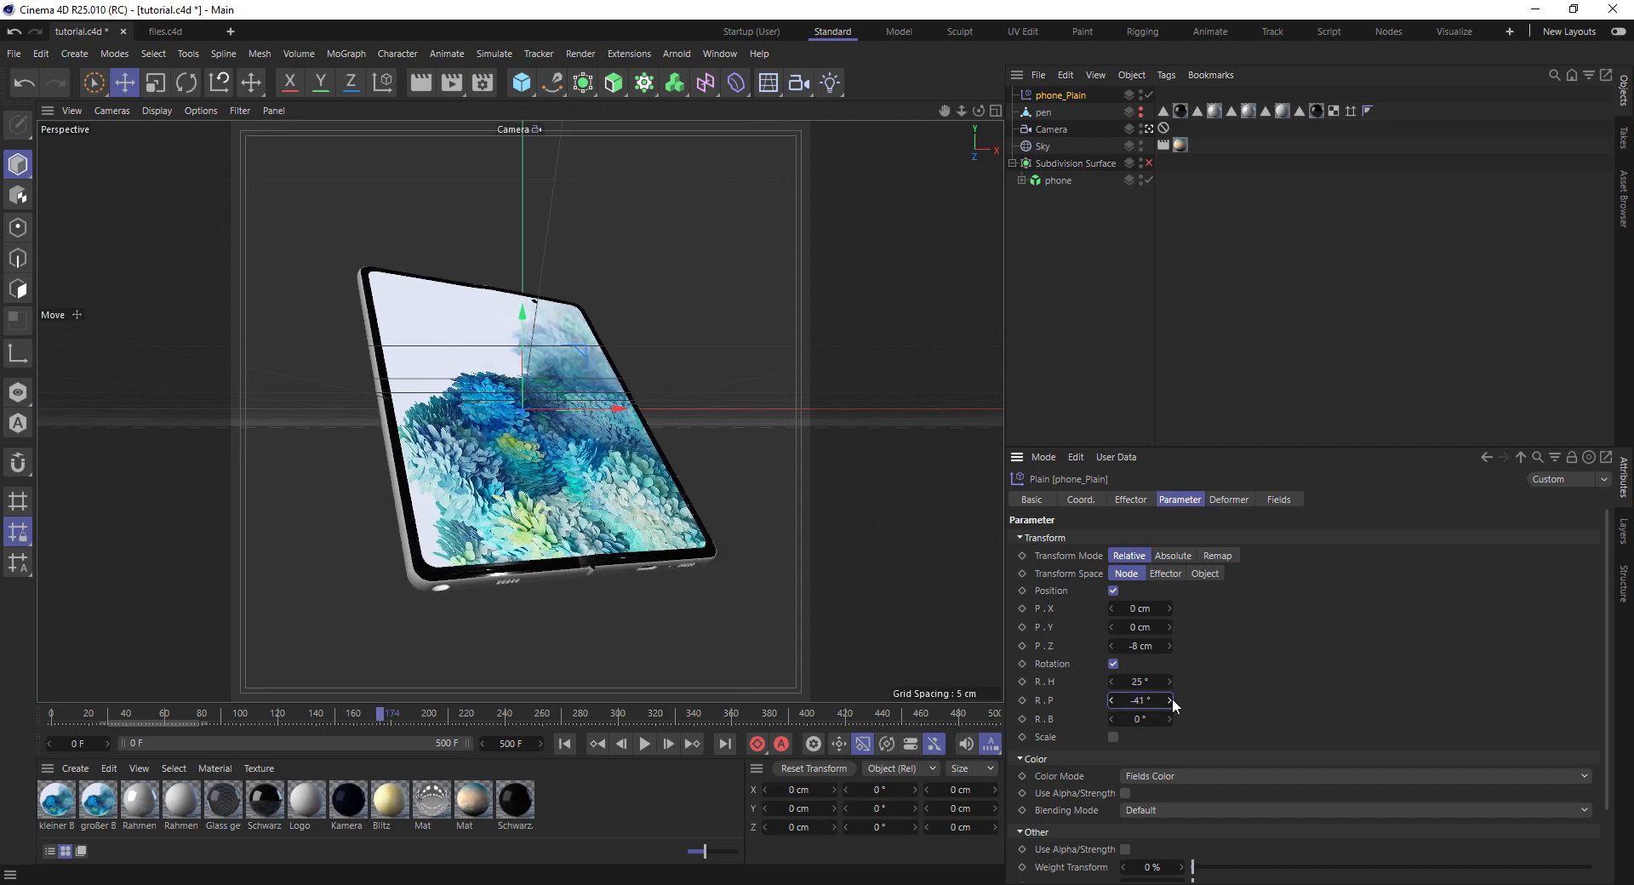
left_click(1172, 701)
left_click(1171, 700)
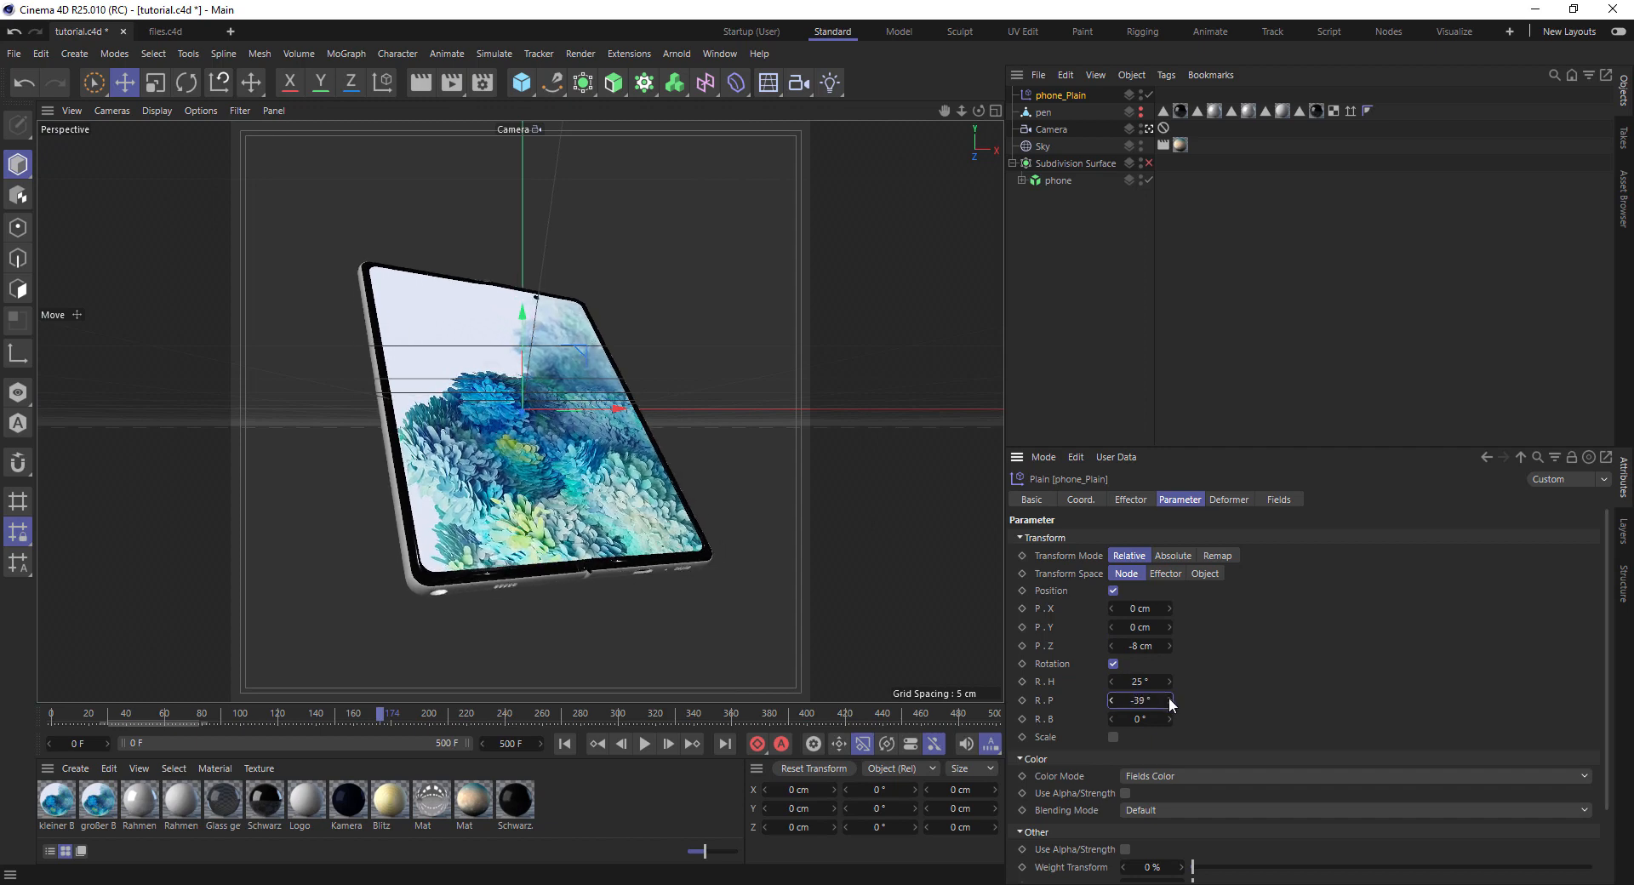
left_click(1171, 700)
left_click(1171, 700)
left_click(1170, 701)
left_click(1171, 701)
Increase the effector's heading rotation (R.H) to 35°
left_click(1170, 679)
left_click(1170, 679)
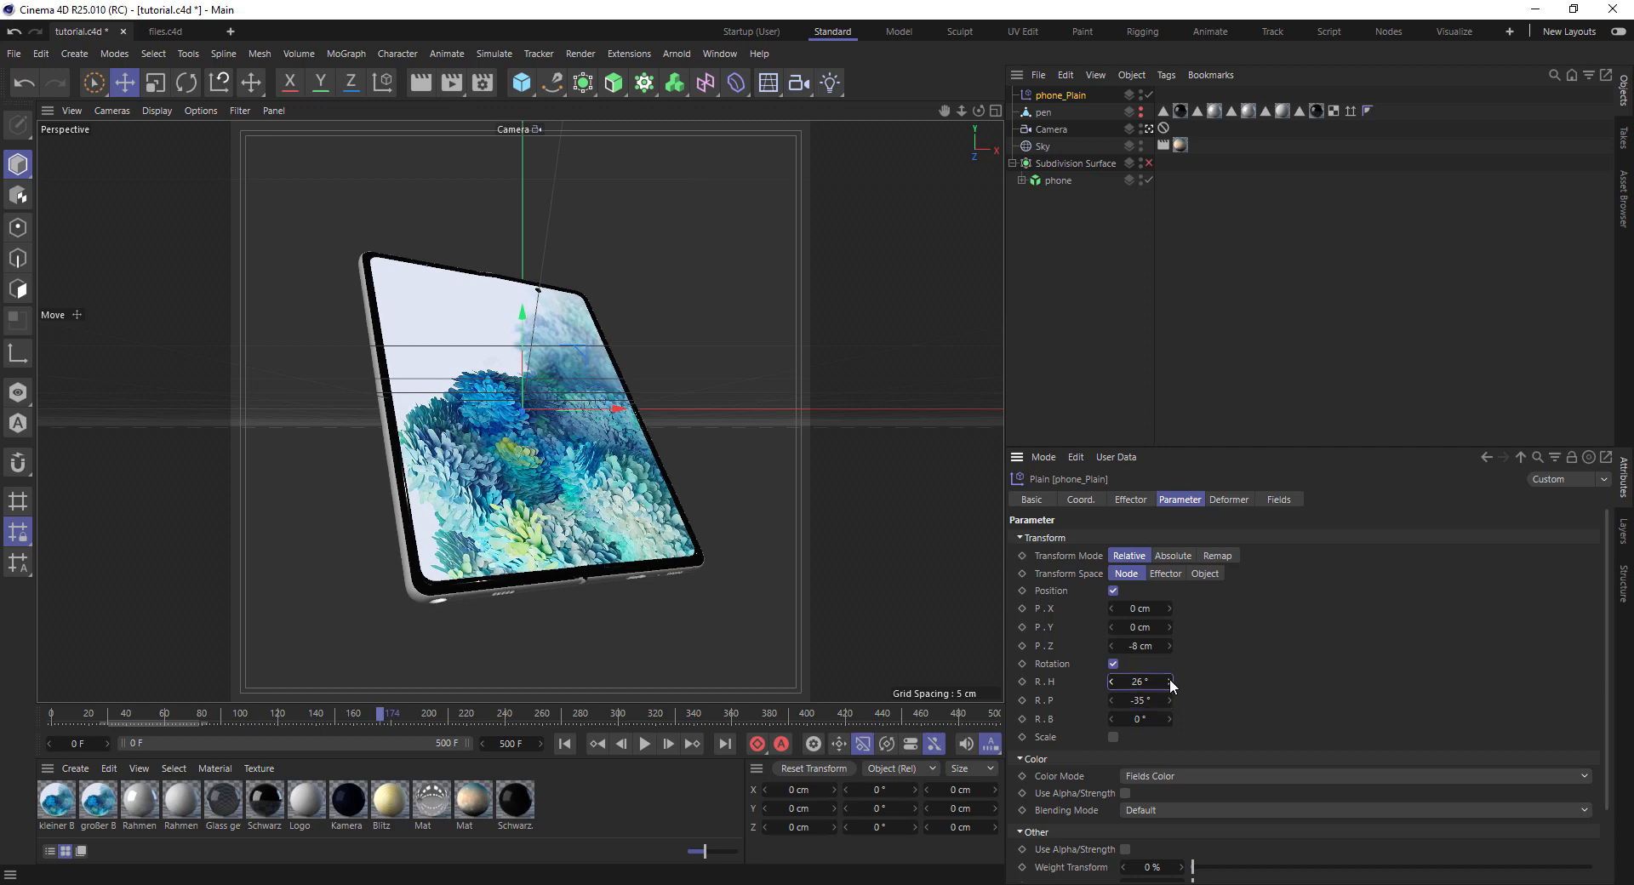
left_click(1170, 678)
left_click(1170, 679)
left_click(1170, 678)
left_click(1170, 679)
left_click(1169, 679)
left_click(1170, 678)
left_click(1170, 682)
left_click(1170, 682)
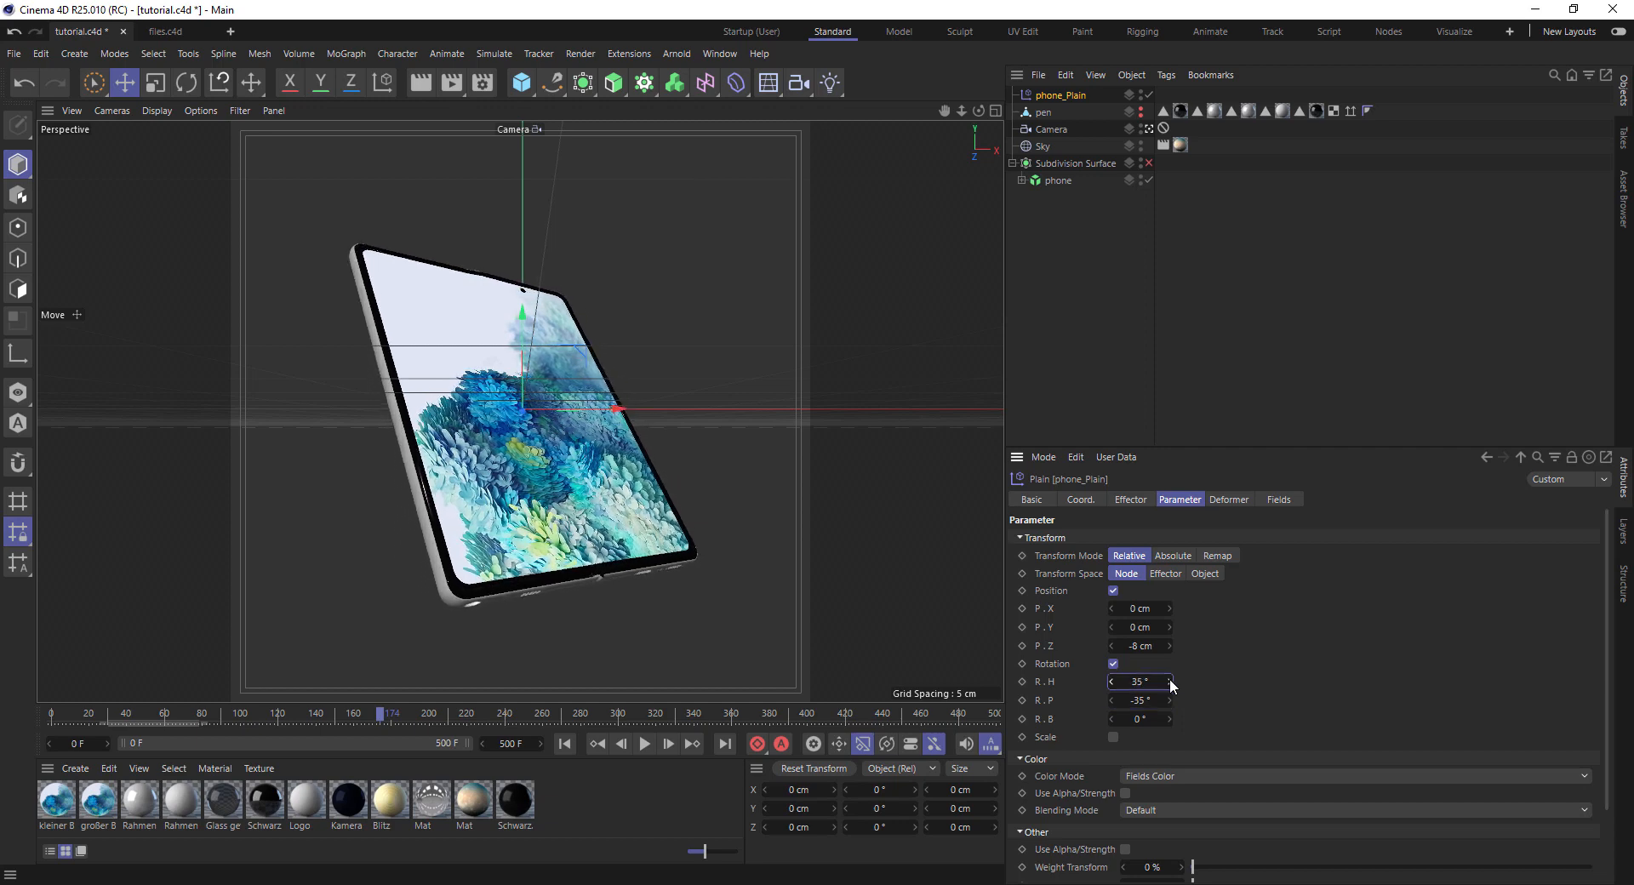
Increase the effector's bank rotation (R.B) to 15°
left_click(1172, 717)
left_click(1171, 718)
left_click(1171, 718)
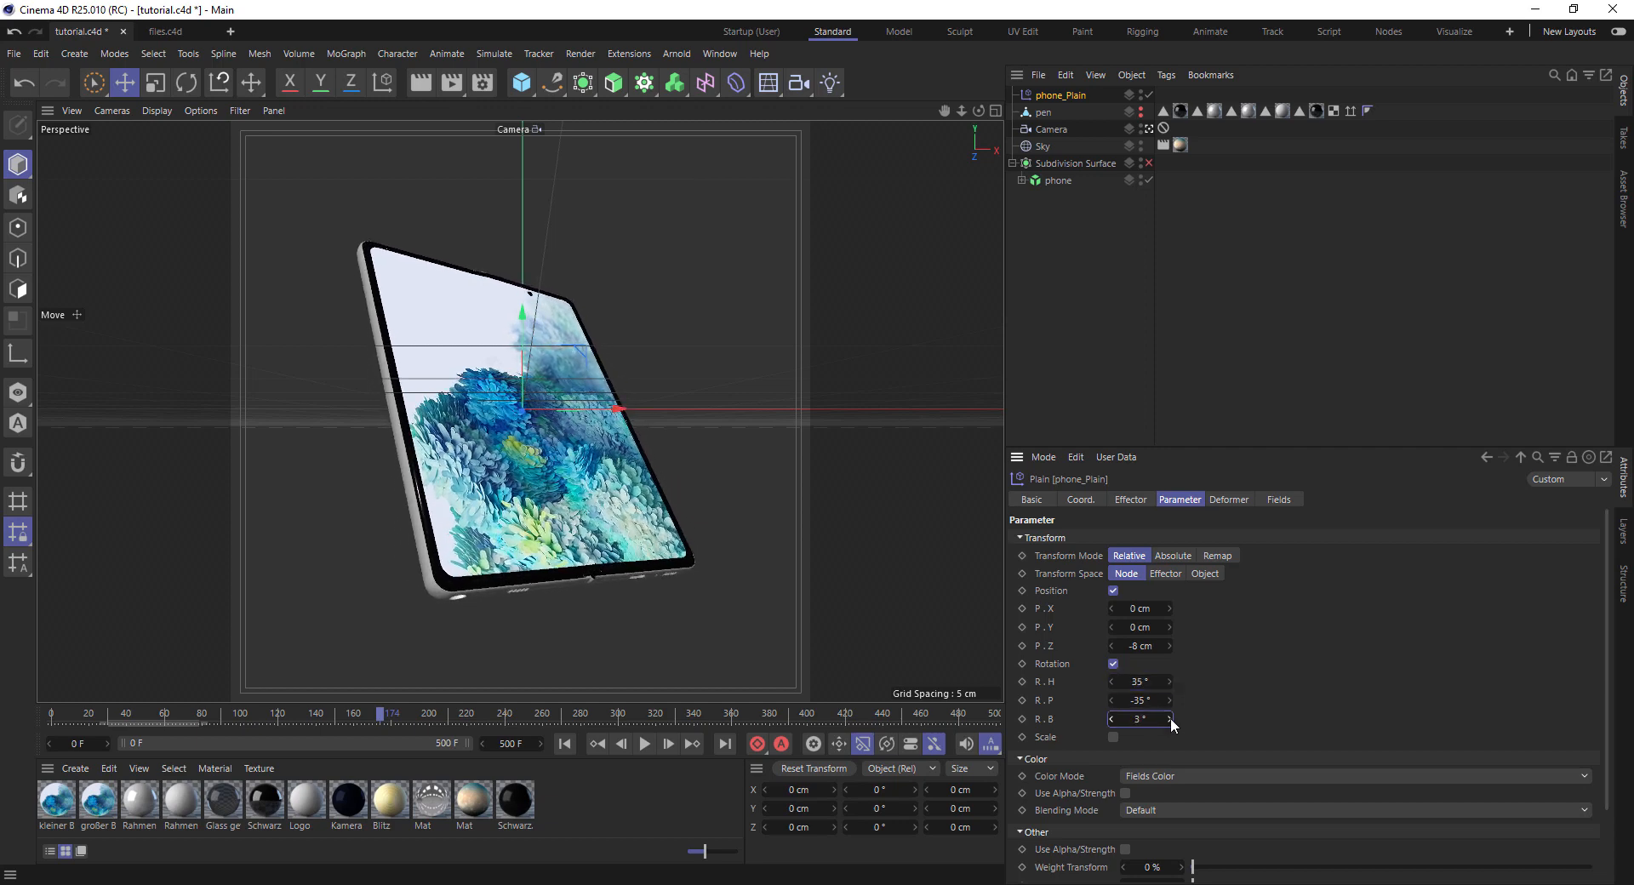
left_click(1172, 717)
left_click(1172, 718)
left_click(1171, 718)
left_click(1171, 718)
left_click(1172, 717)
left_click(1172, 718)
left_click(1172, 718)
left_click(1172, 717)
left_click(1172, 718)
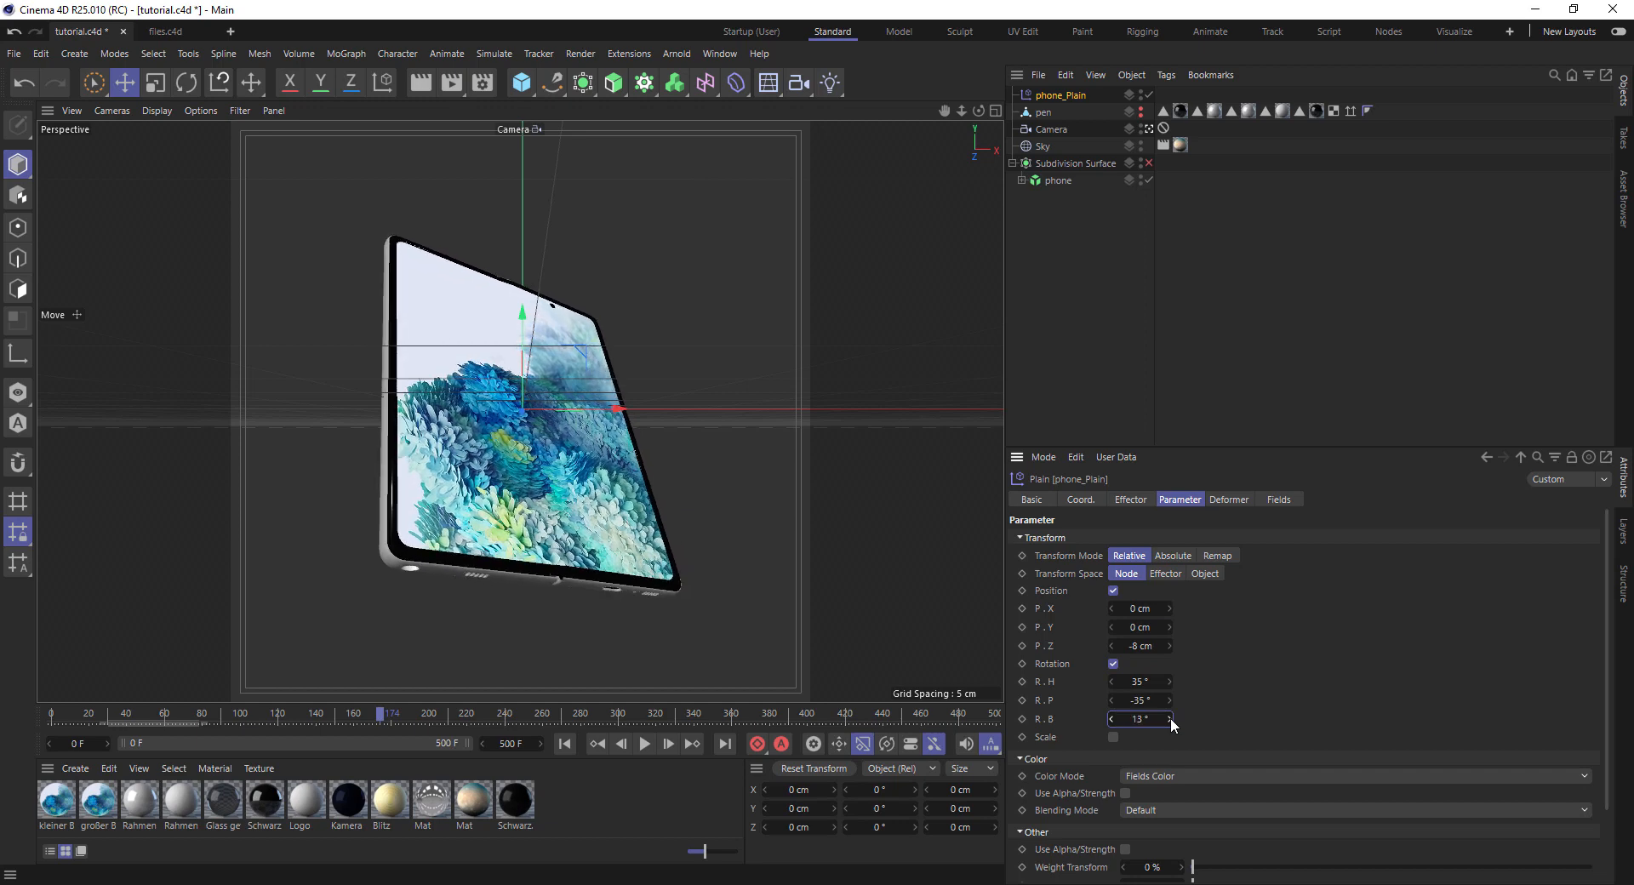
left_click(1171, 718)
left_click(1171, 718)
left_click(1171, 718)
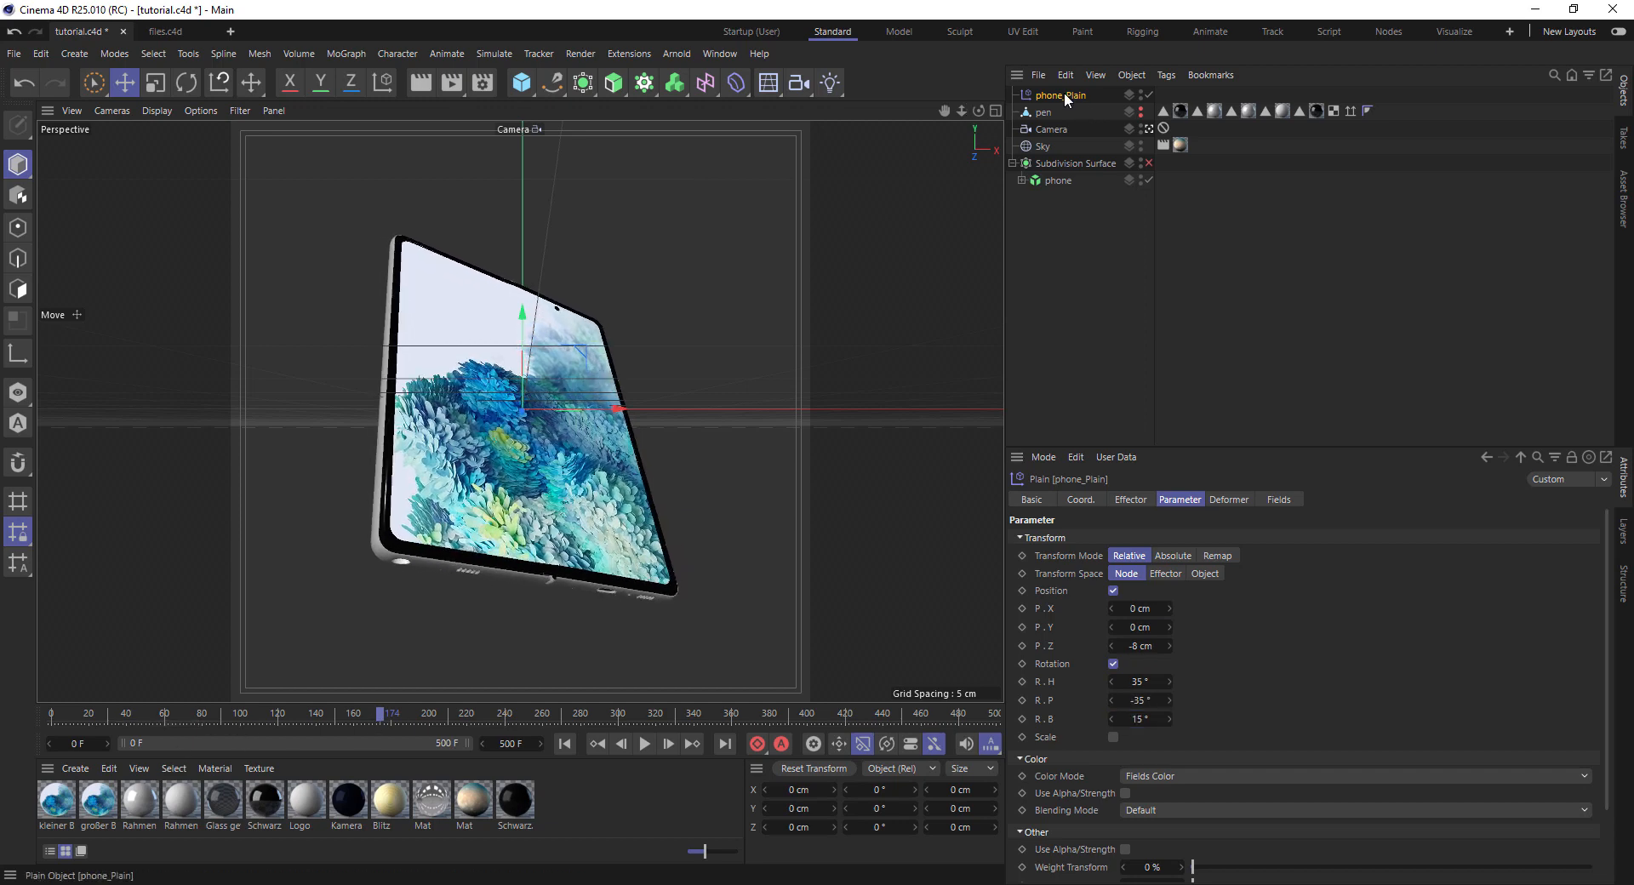
Add a Linear Field to the phone_Plain effector's fields
left_click(1133, 500)
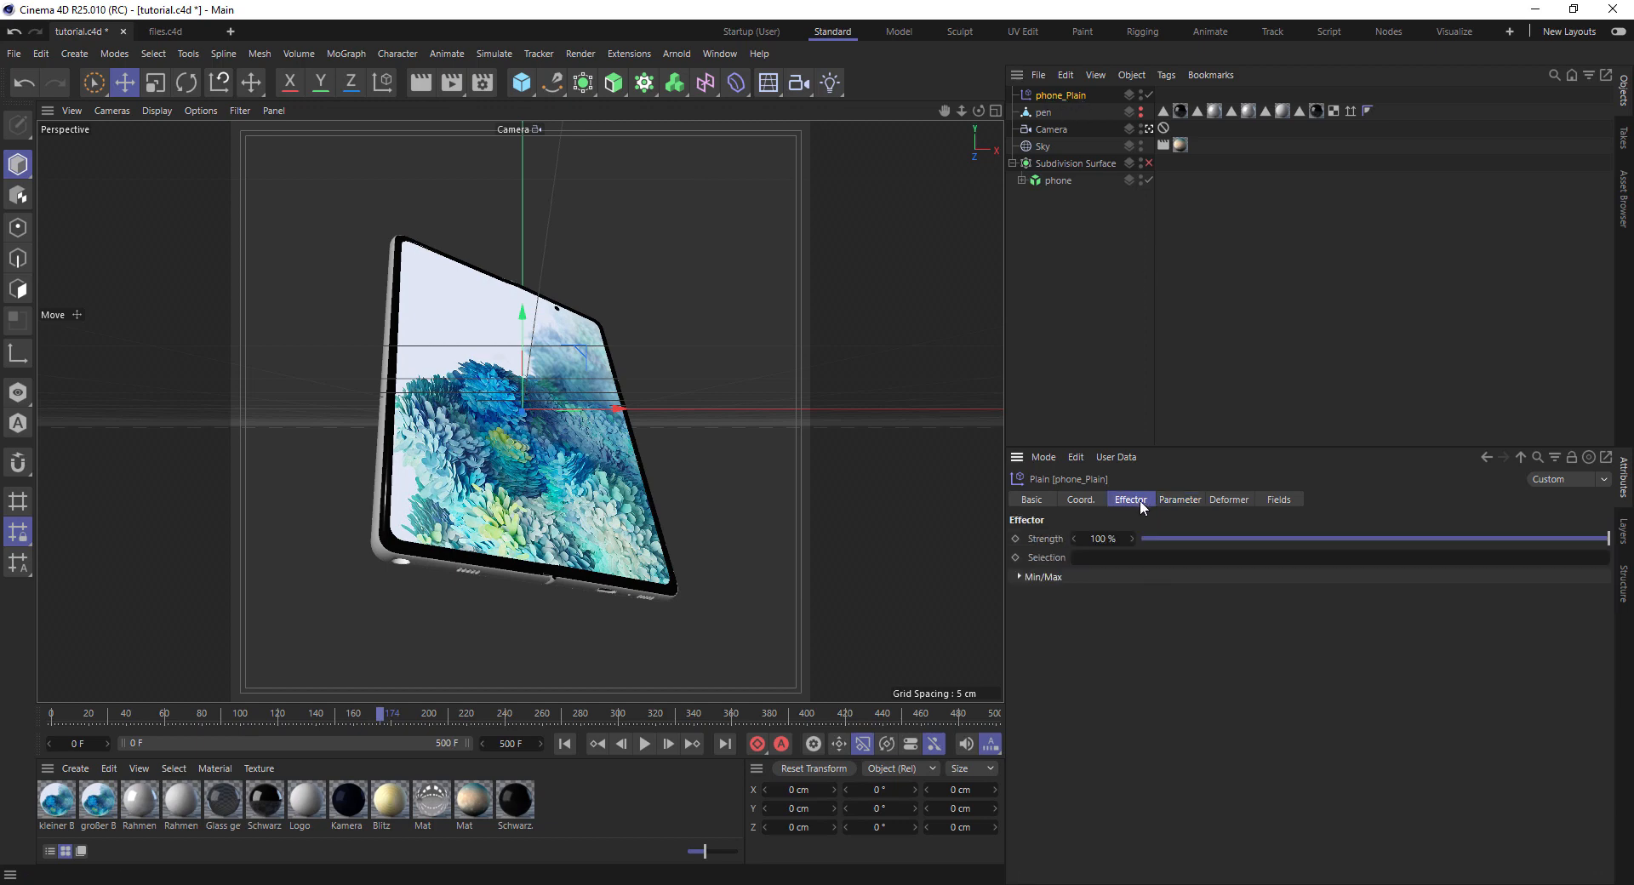
left_click(1279, 500)
left_click(1050, 665)
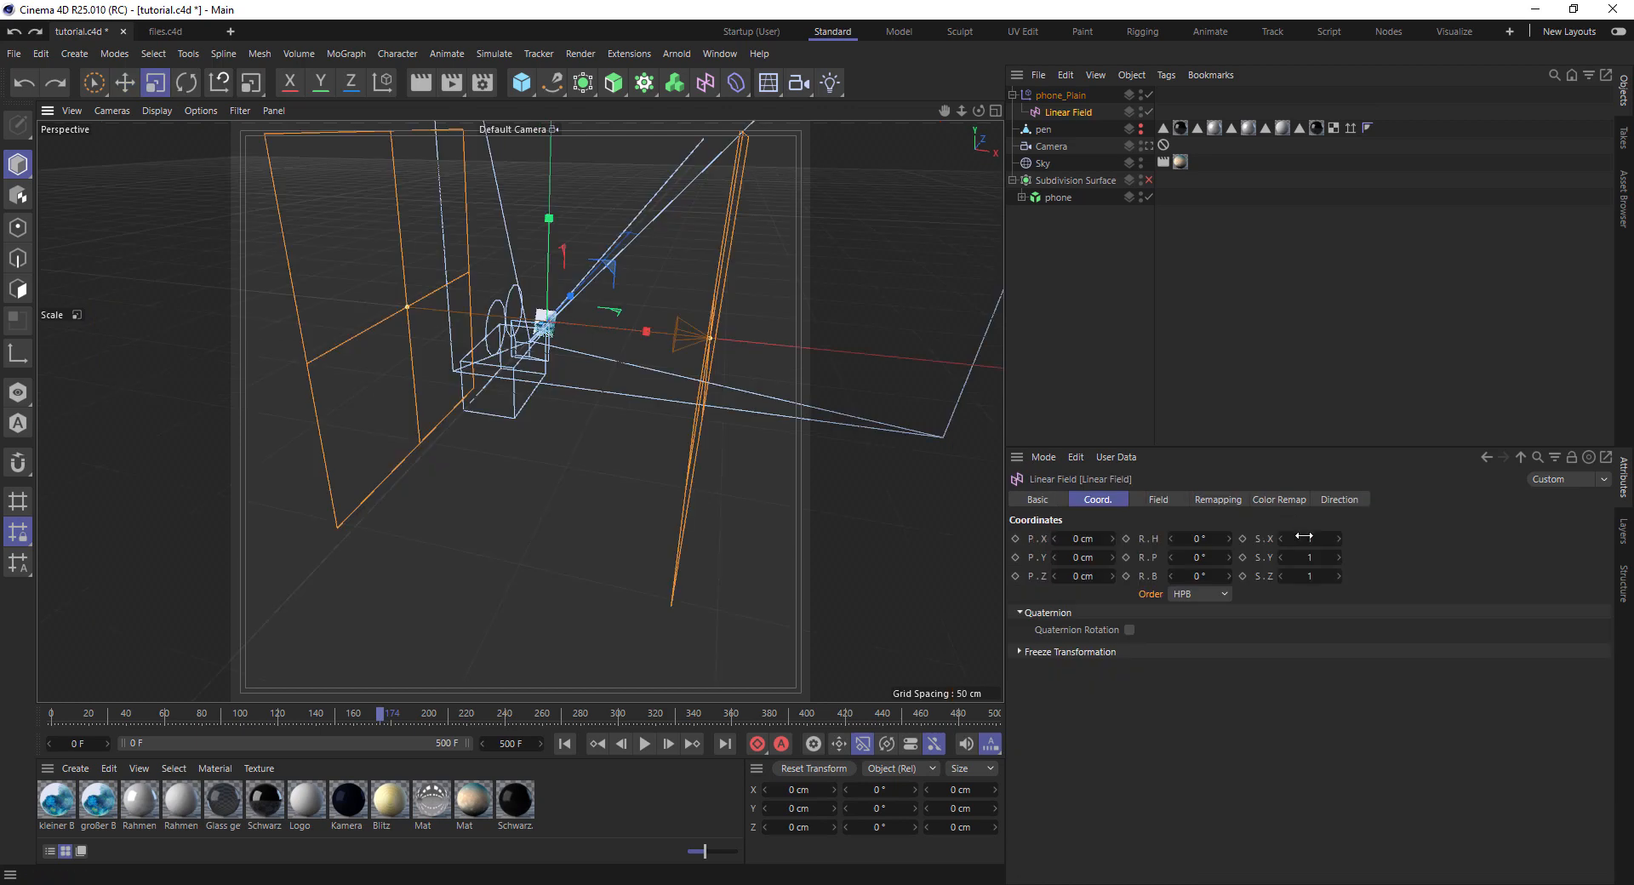
Scale the Linear Field to 0.5 on the X, Y and Z axes
left_click_drag(1304, 539, 1282, 539)
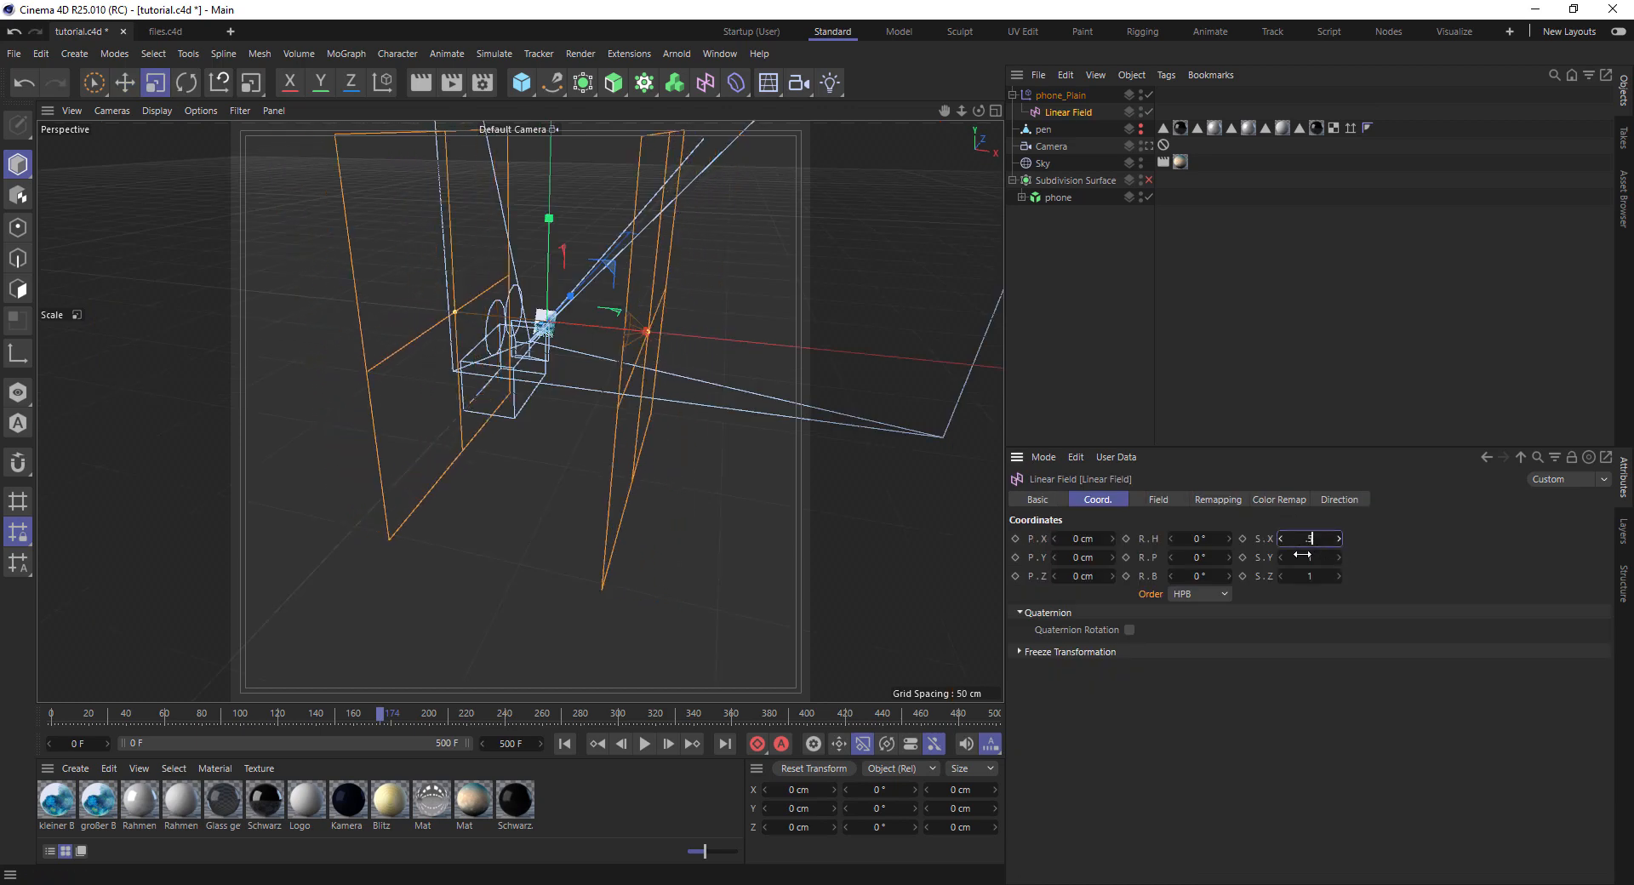
left_click(1302, 557)
type("0.5")
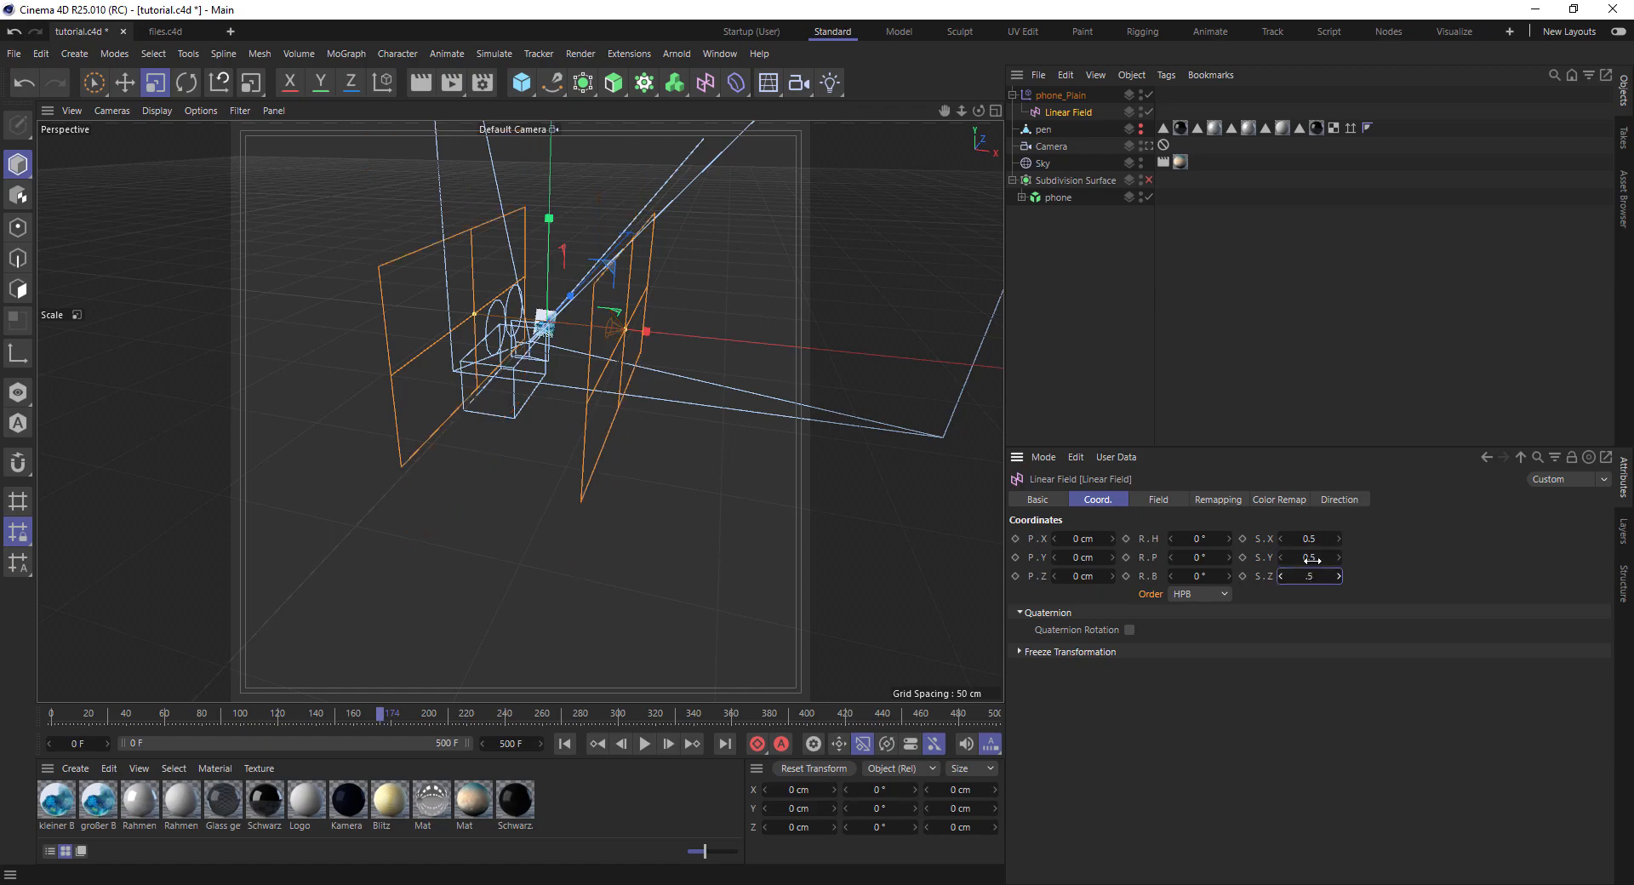
key("Return")
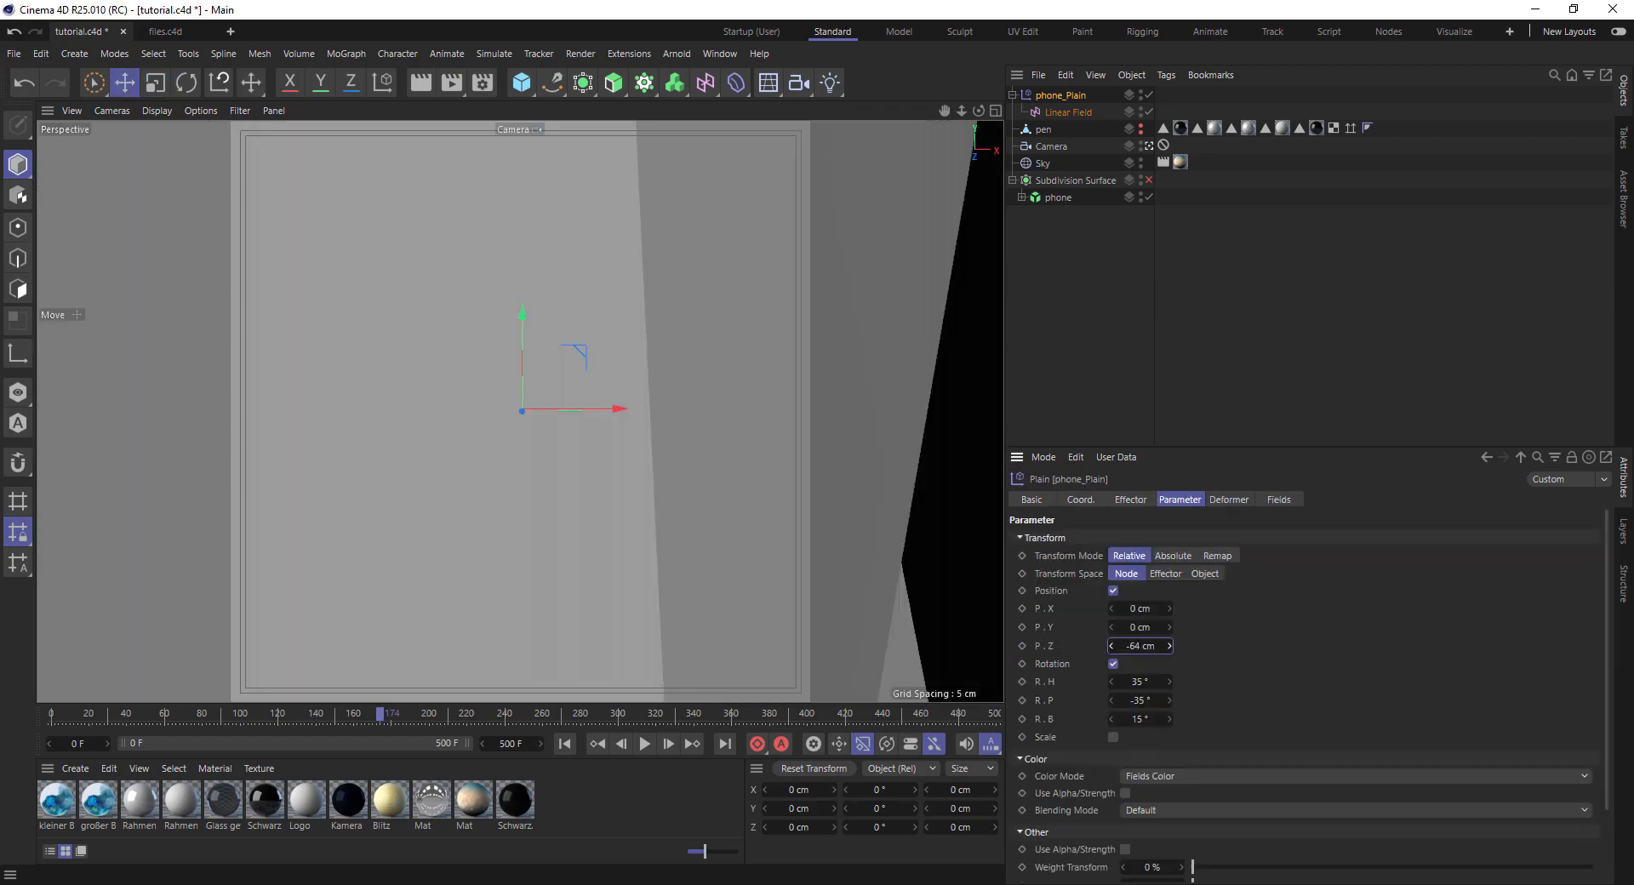
Set the effector's position offset to -33 cm in X and -35 cm in Z, and move the Linear Field to about -1.9 cm along X
left_click_drag(1169, 646, 1138, 608)
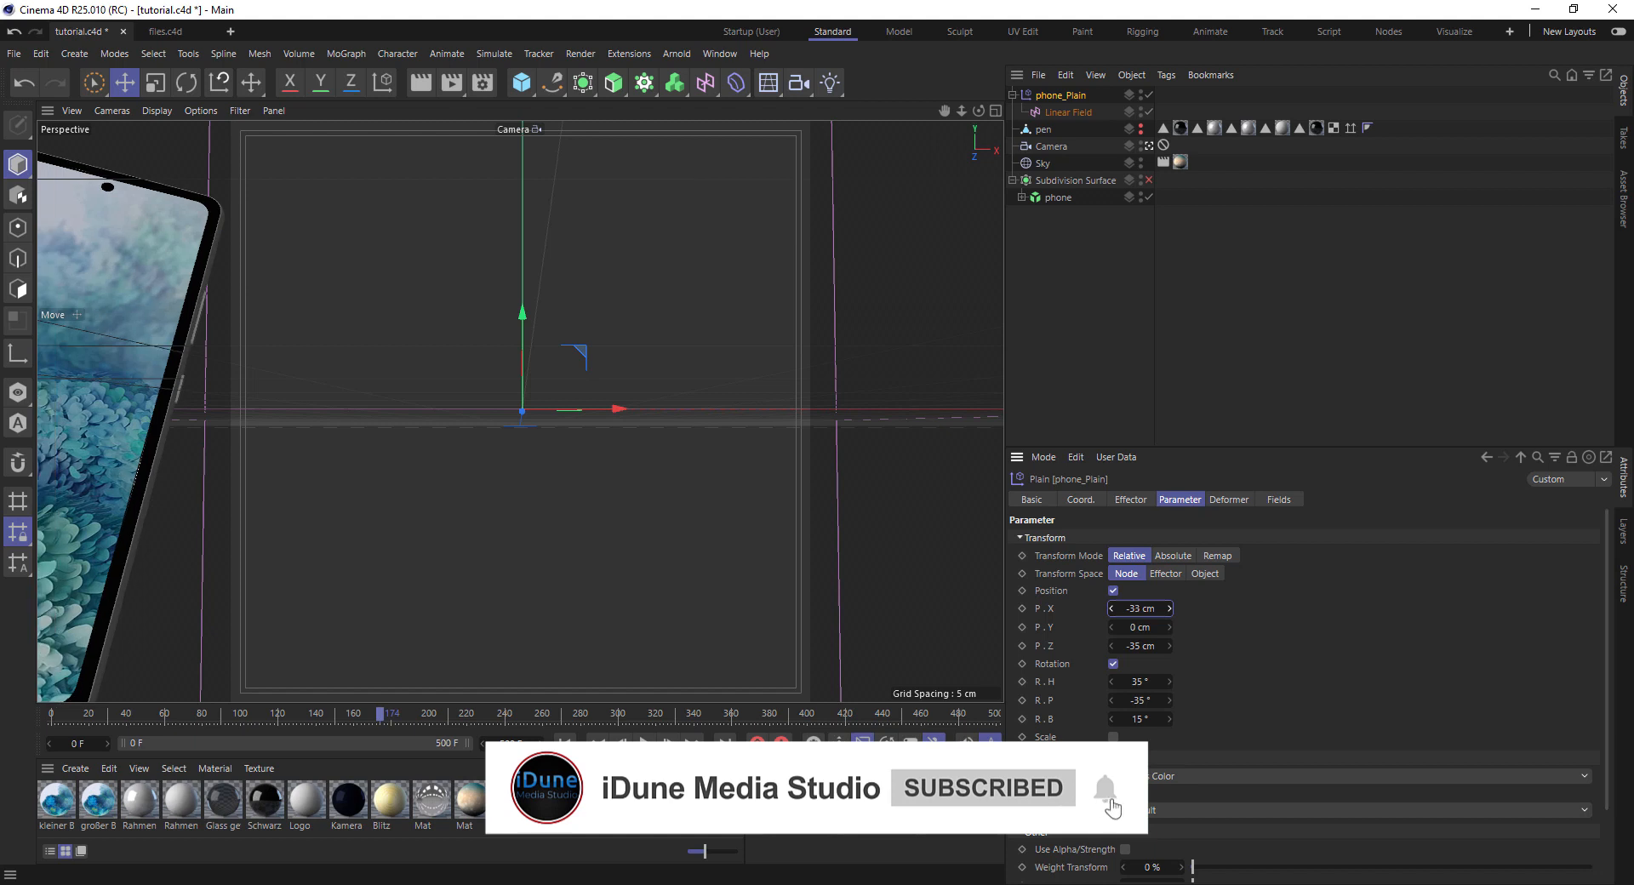
left_click(1063, 112)
left_click_drag(621, 420, 587, 427)
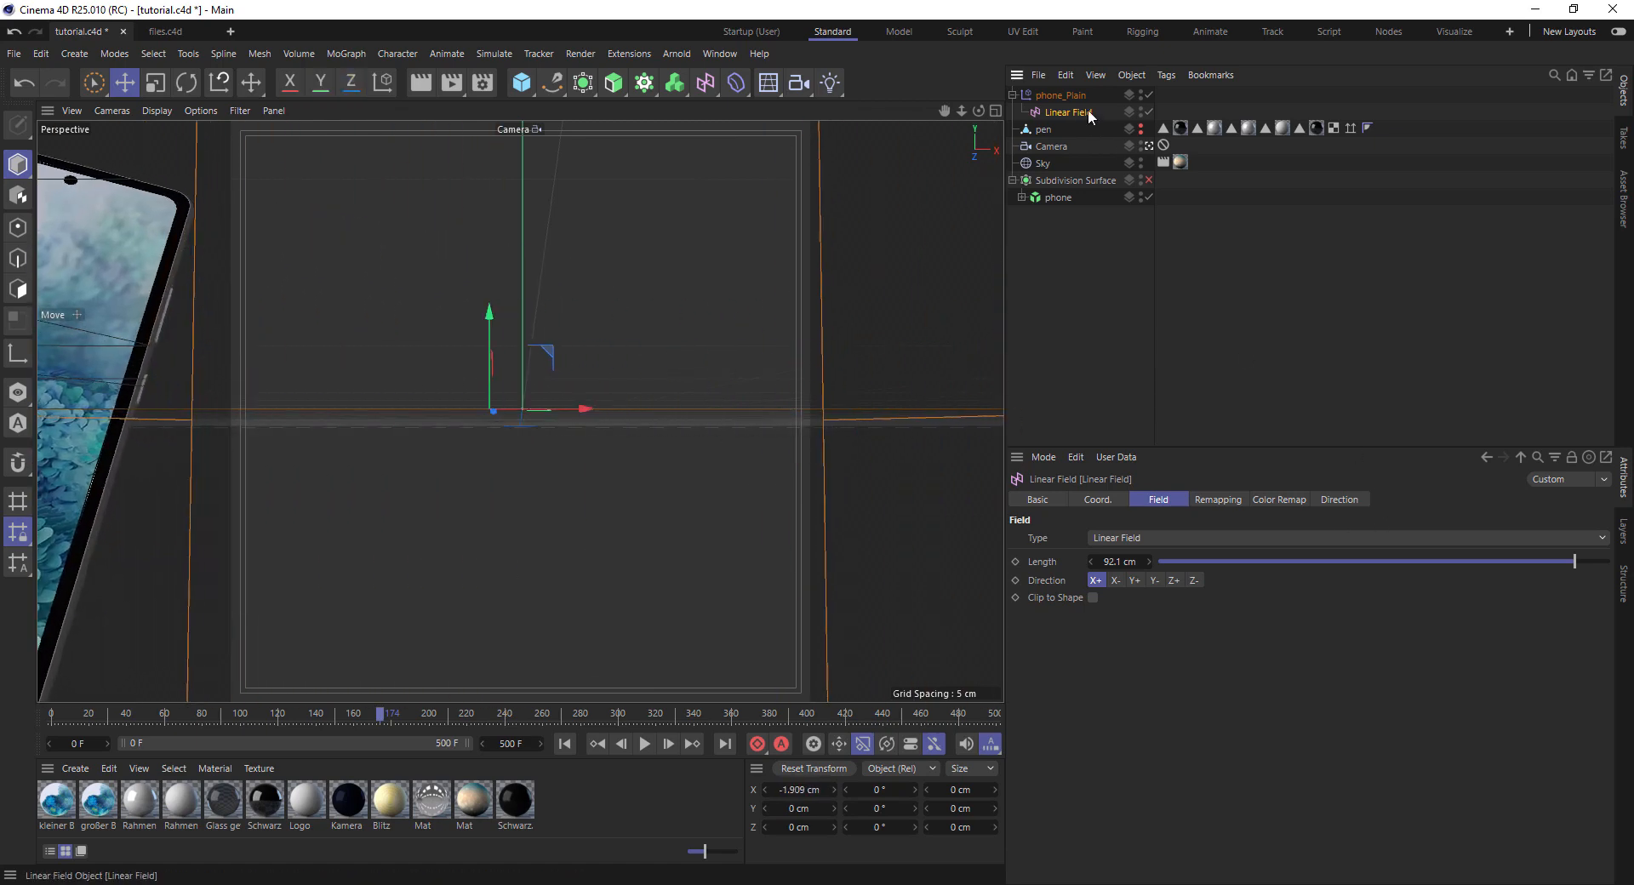
Scale the Linear Field down to 0.02 on the X, Y and Z axes
left_click(1098, 500)
left_click(1311, 539)
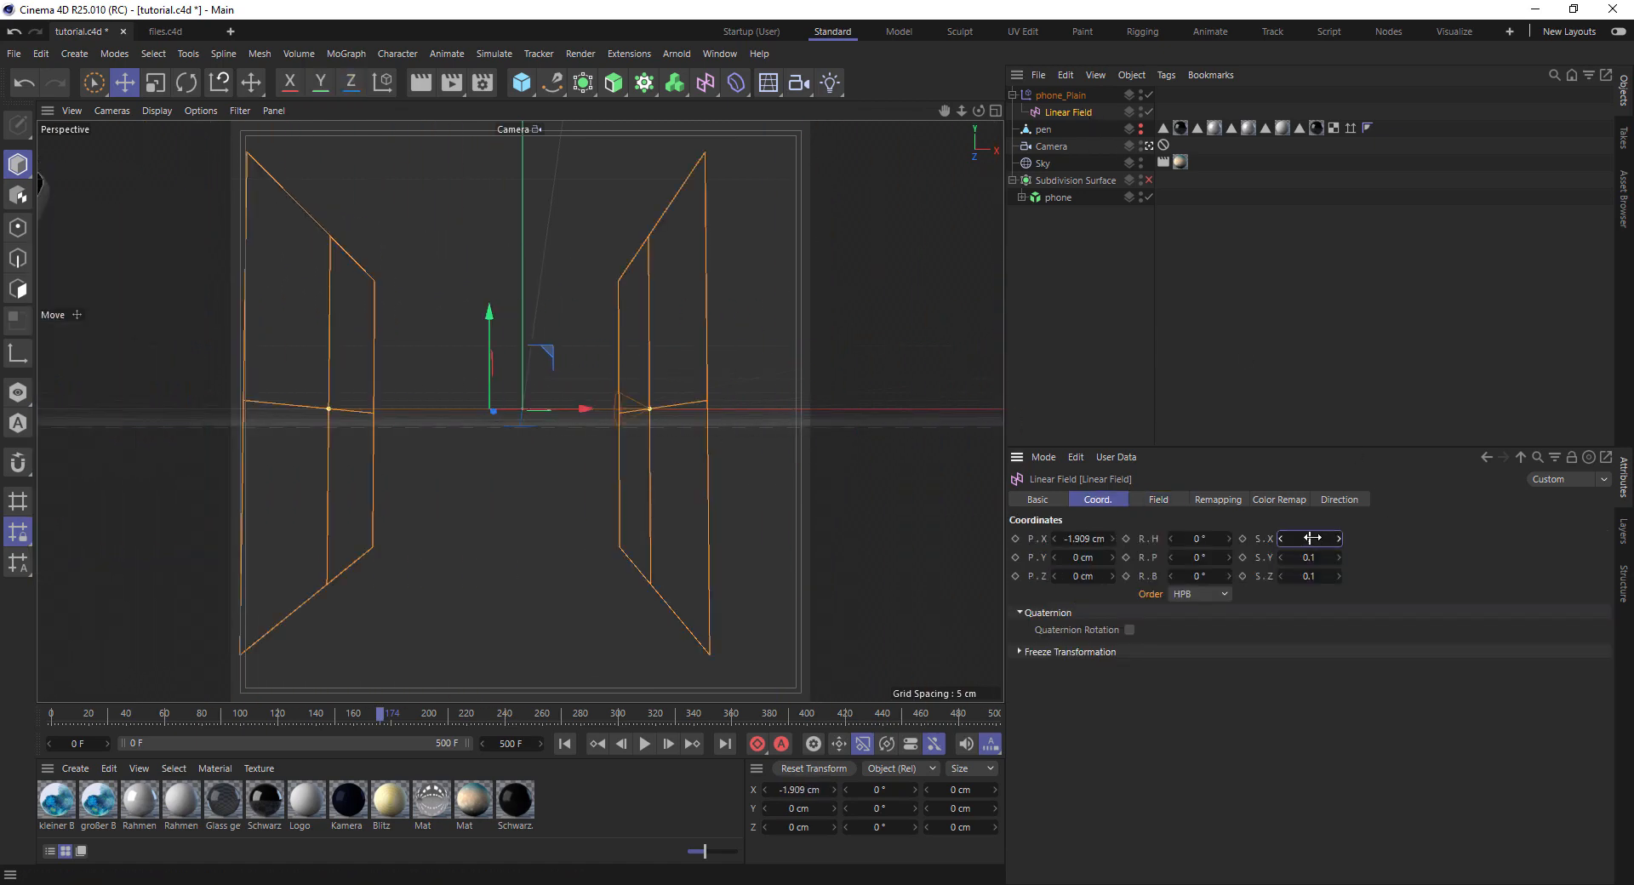
left_click(1311, 558)
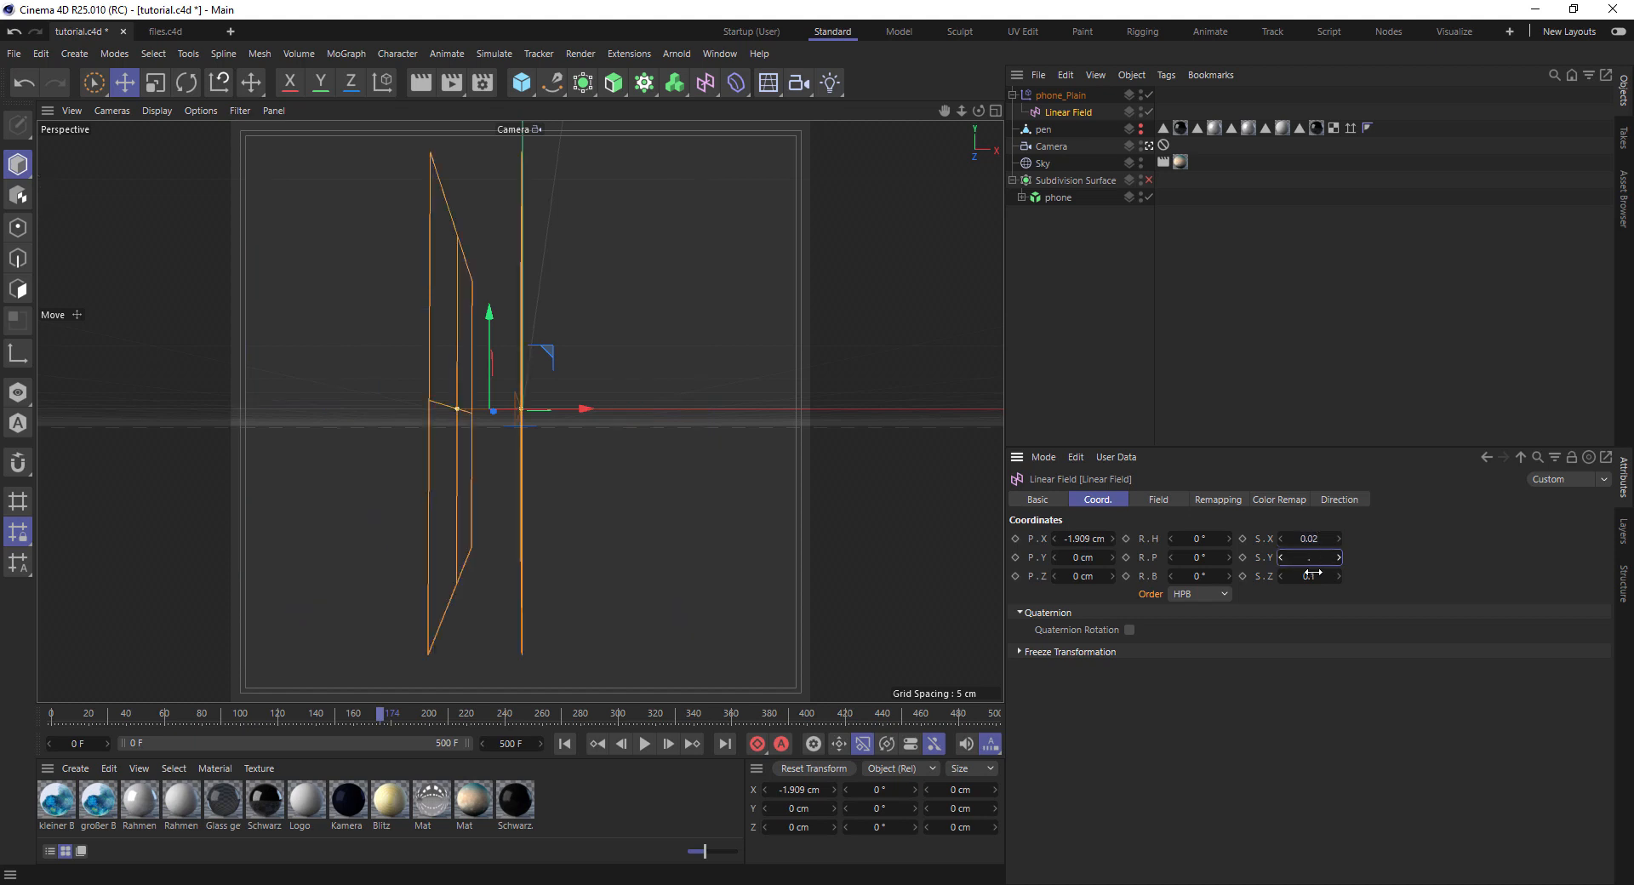
type(".01")
left_click(1311, 577)
type(".")
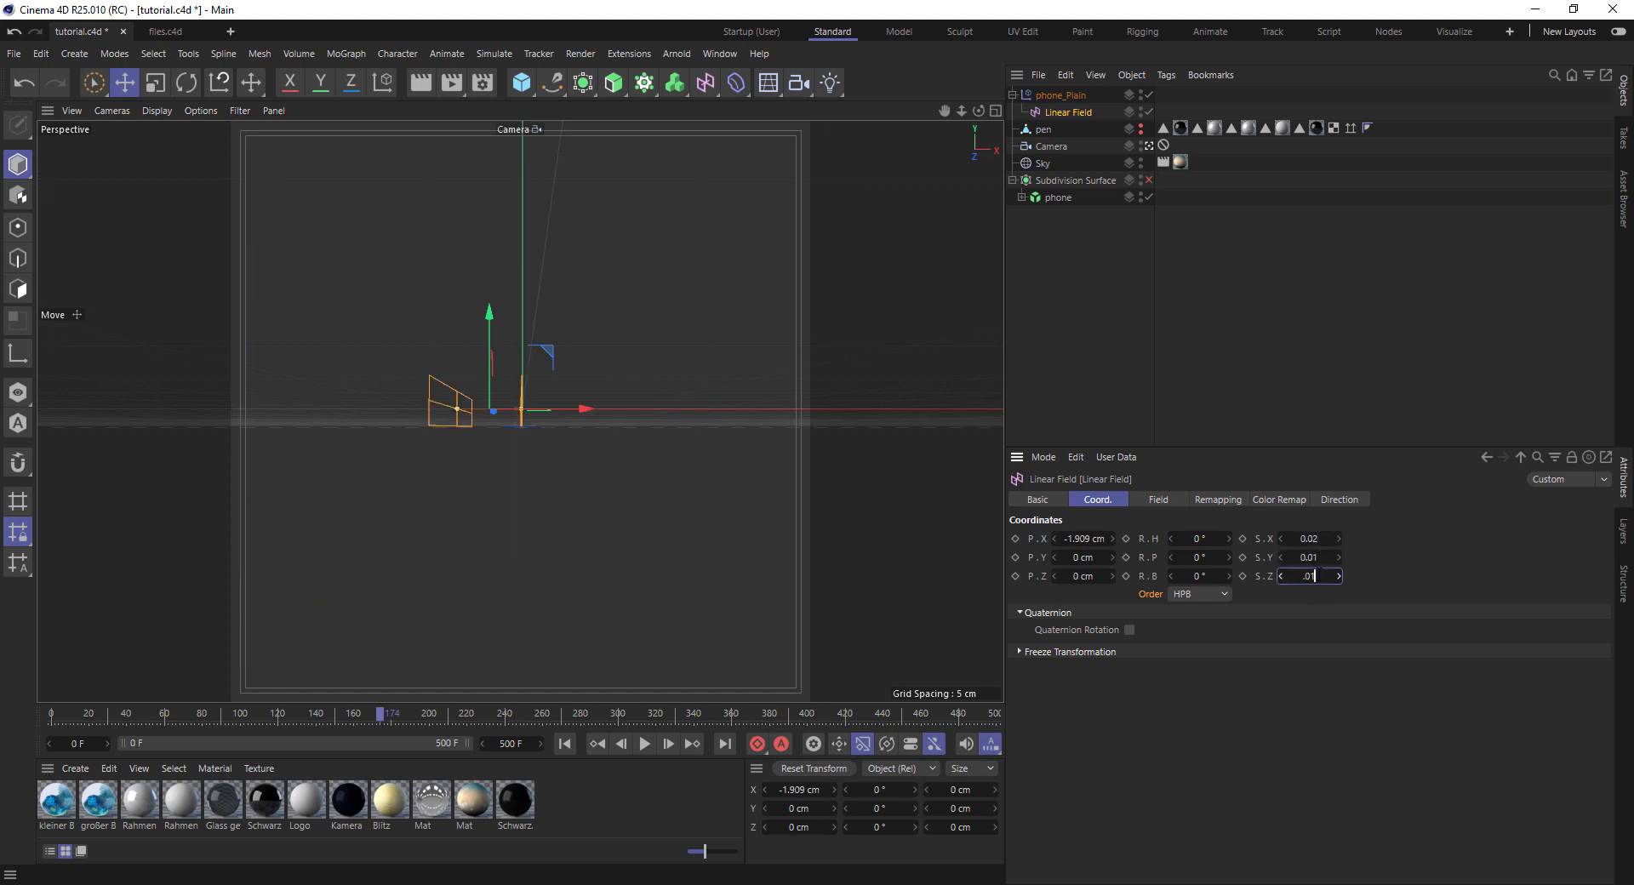
type("01")
left_click(1316, 558)
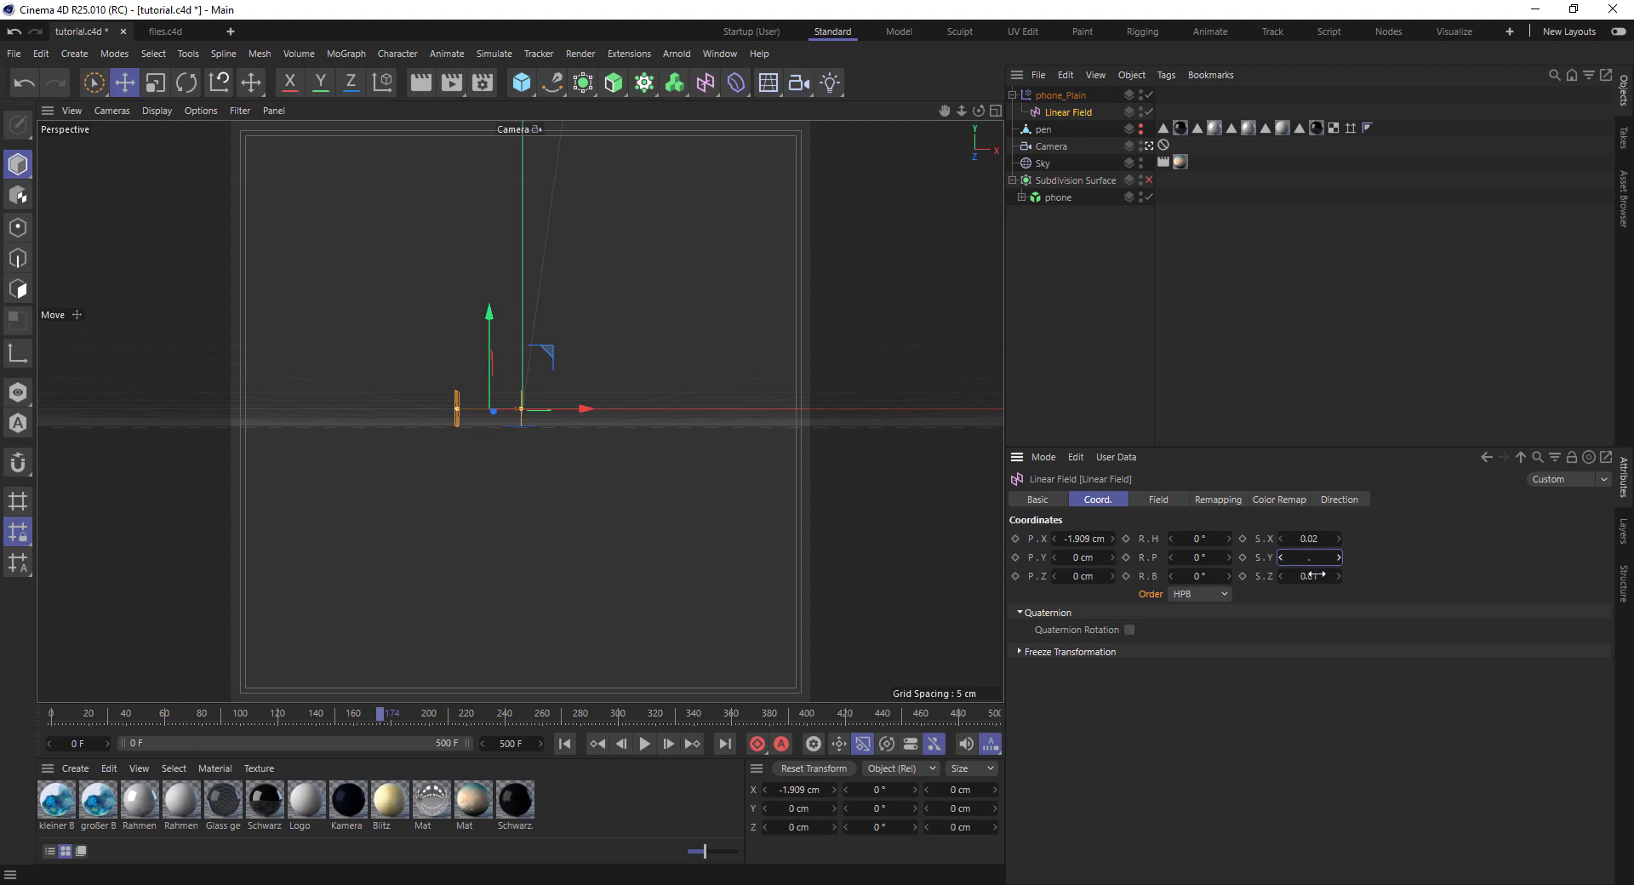
left_click(1312, 577)
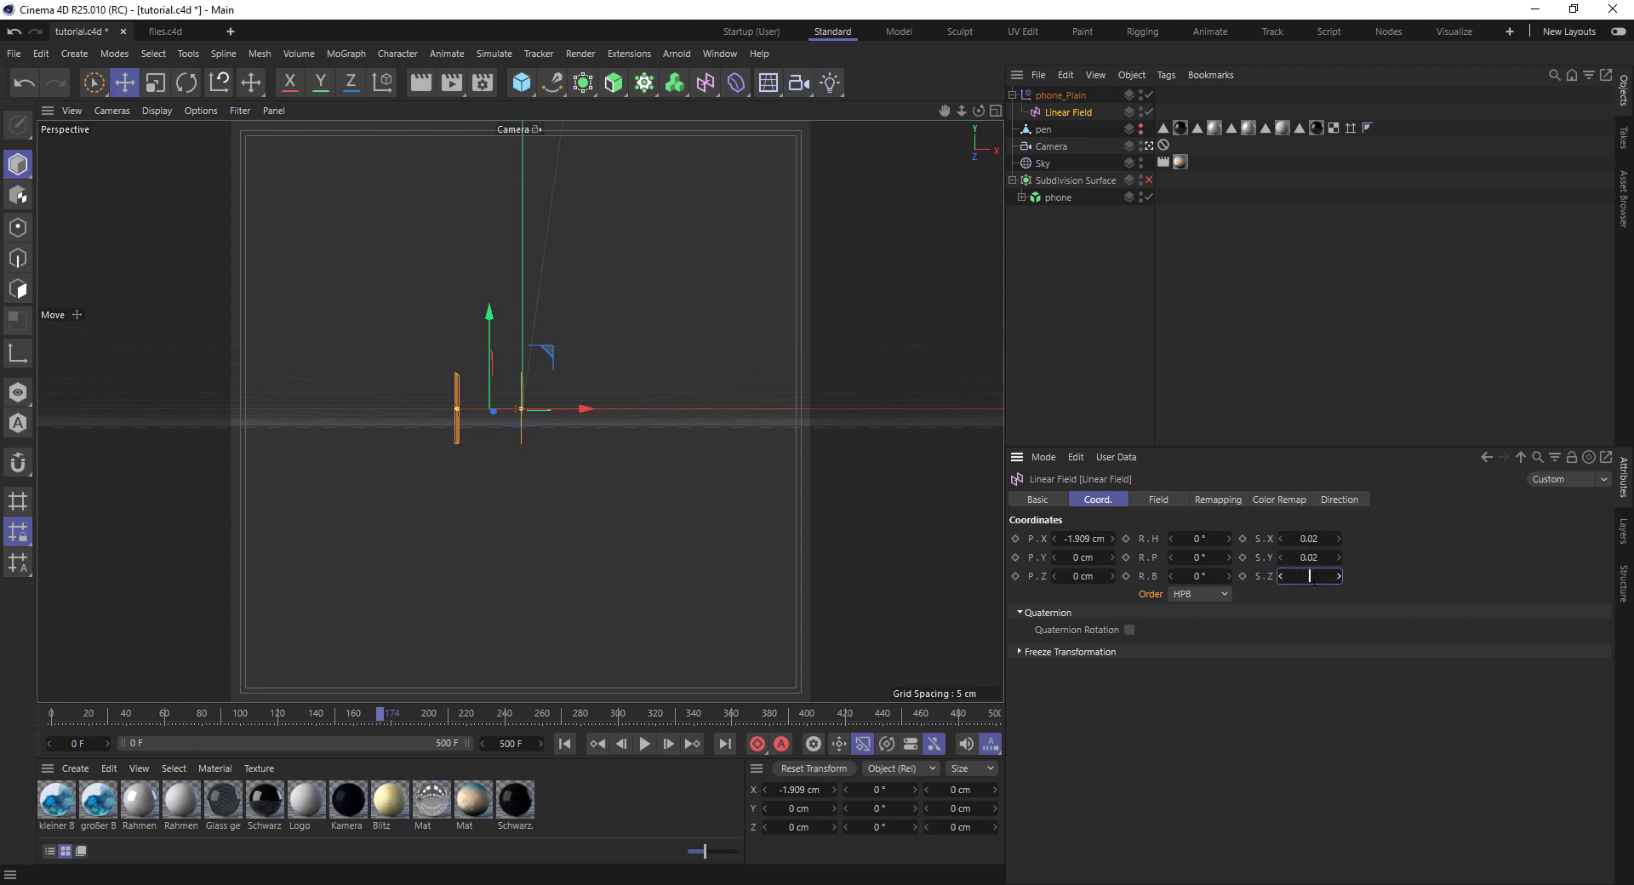
type(".02")
key("Return")
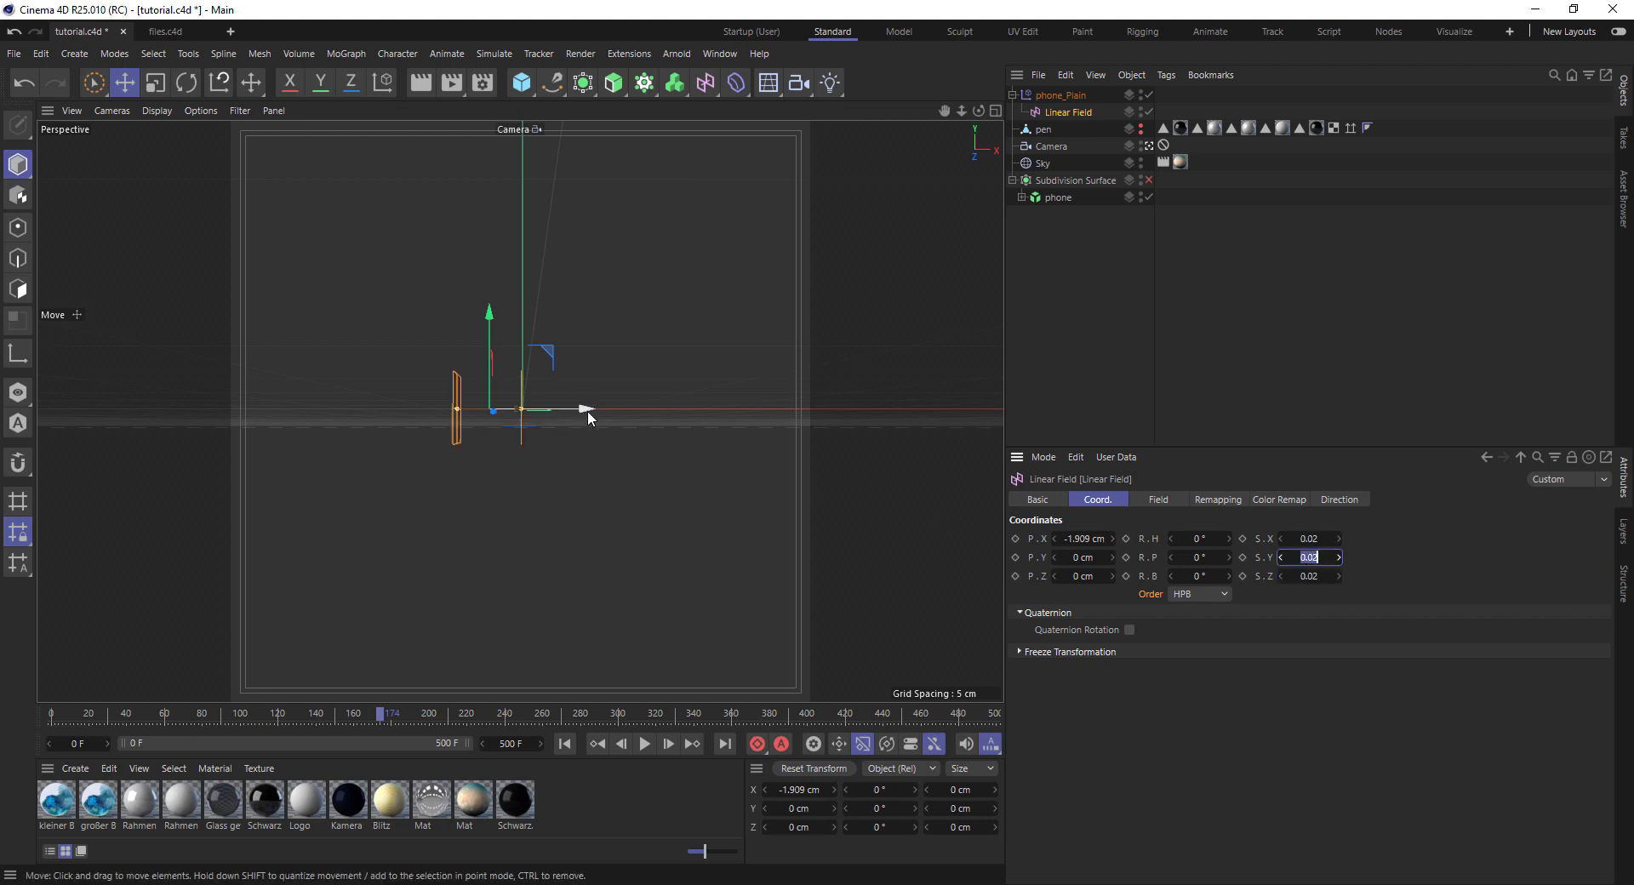
Animate the Linear Field's X position from 2.725 cm at frame 0 to 6.142 cm at frame 60, and play the animation
mouse_move(588, 410)
left_mouse_down()
mouse_move(354, 414)
mouse_move(619, 414)
mouse_move(606, 418)
left_mouse_up()
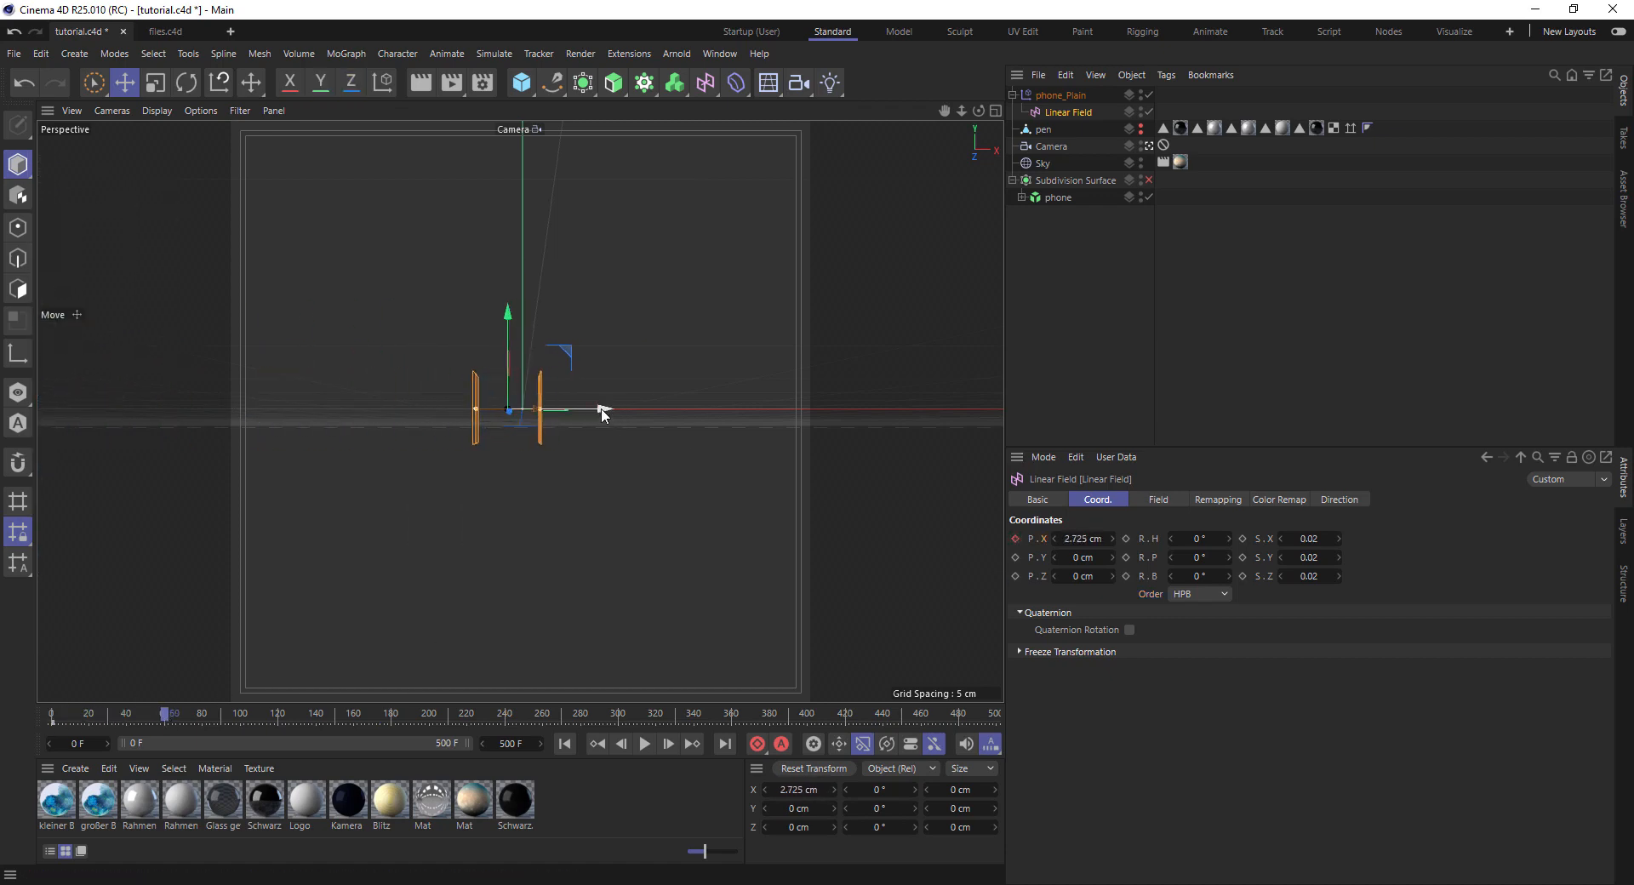
left_click_drag(599, 412, 661, 415)
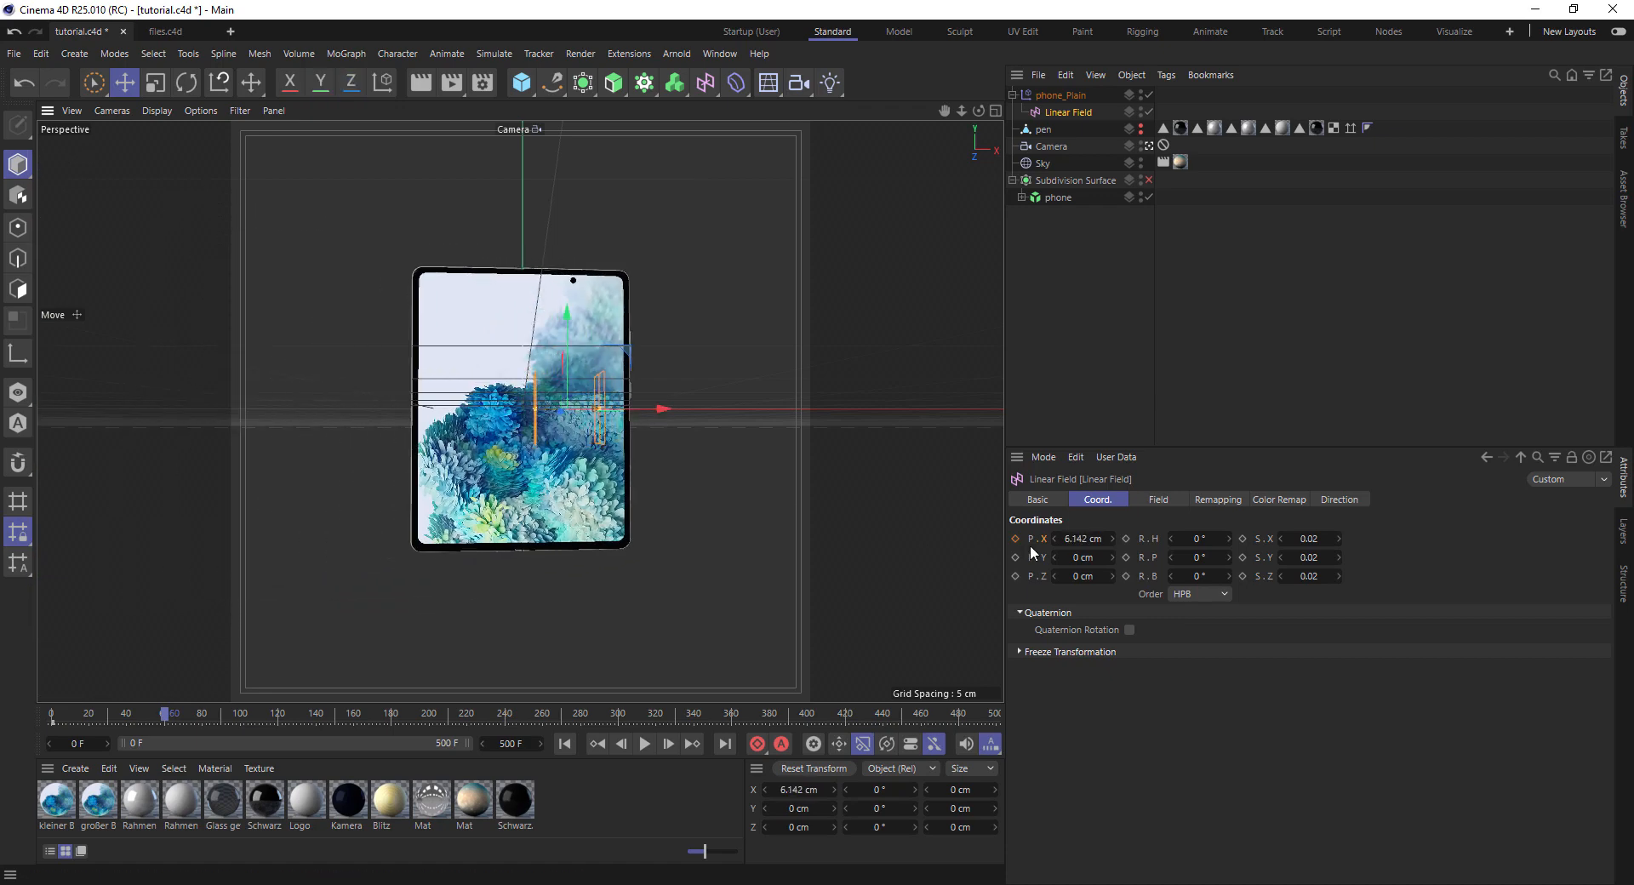
left_click(566, 744)
left_click(645, 744)
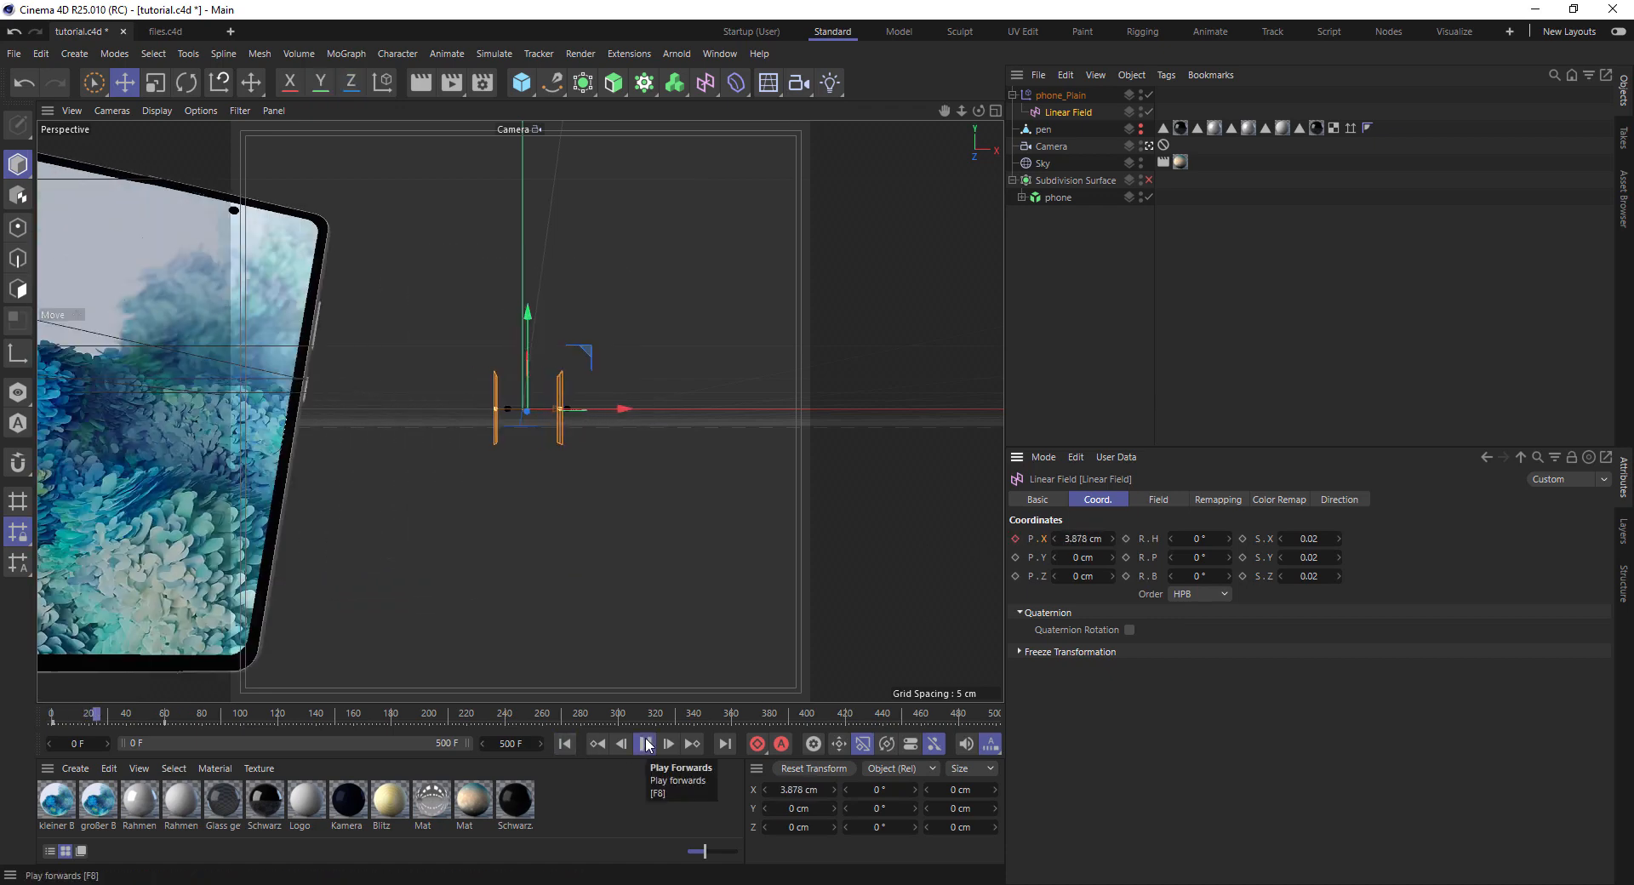
left_click(568, 743)
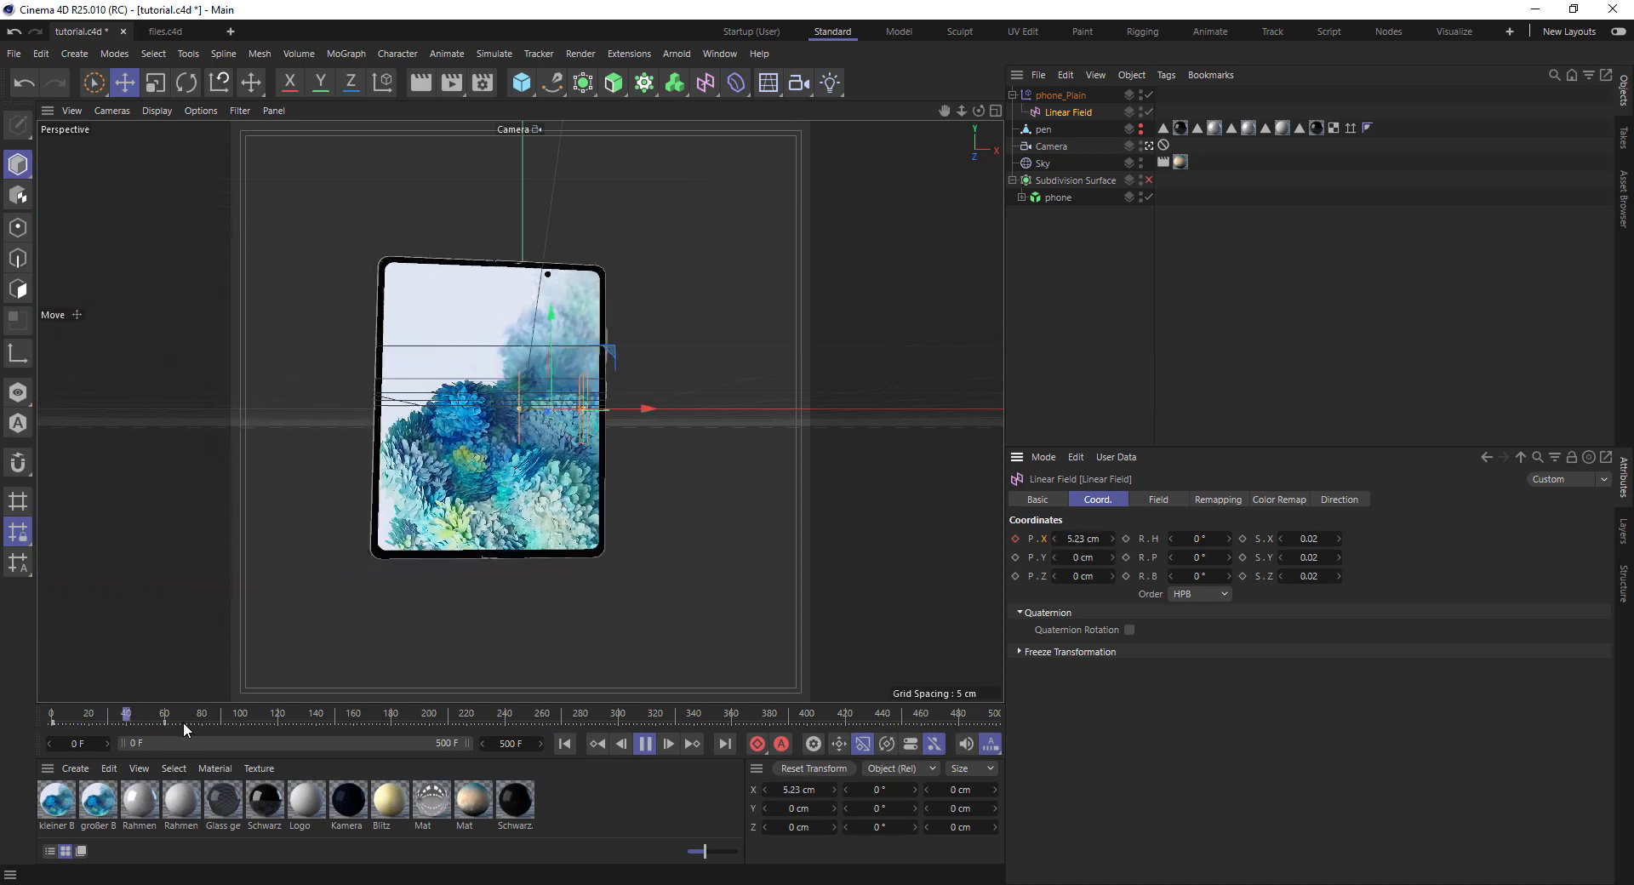
Move the Linear Field's second position key to frame 20, shorten the preview range to 185 F and play it back
left_click(163, 722)
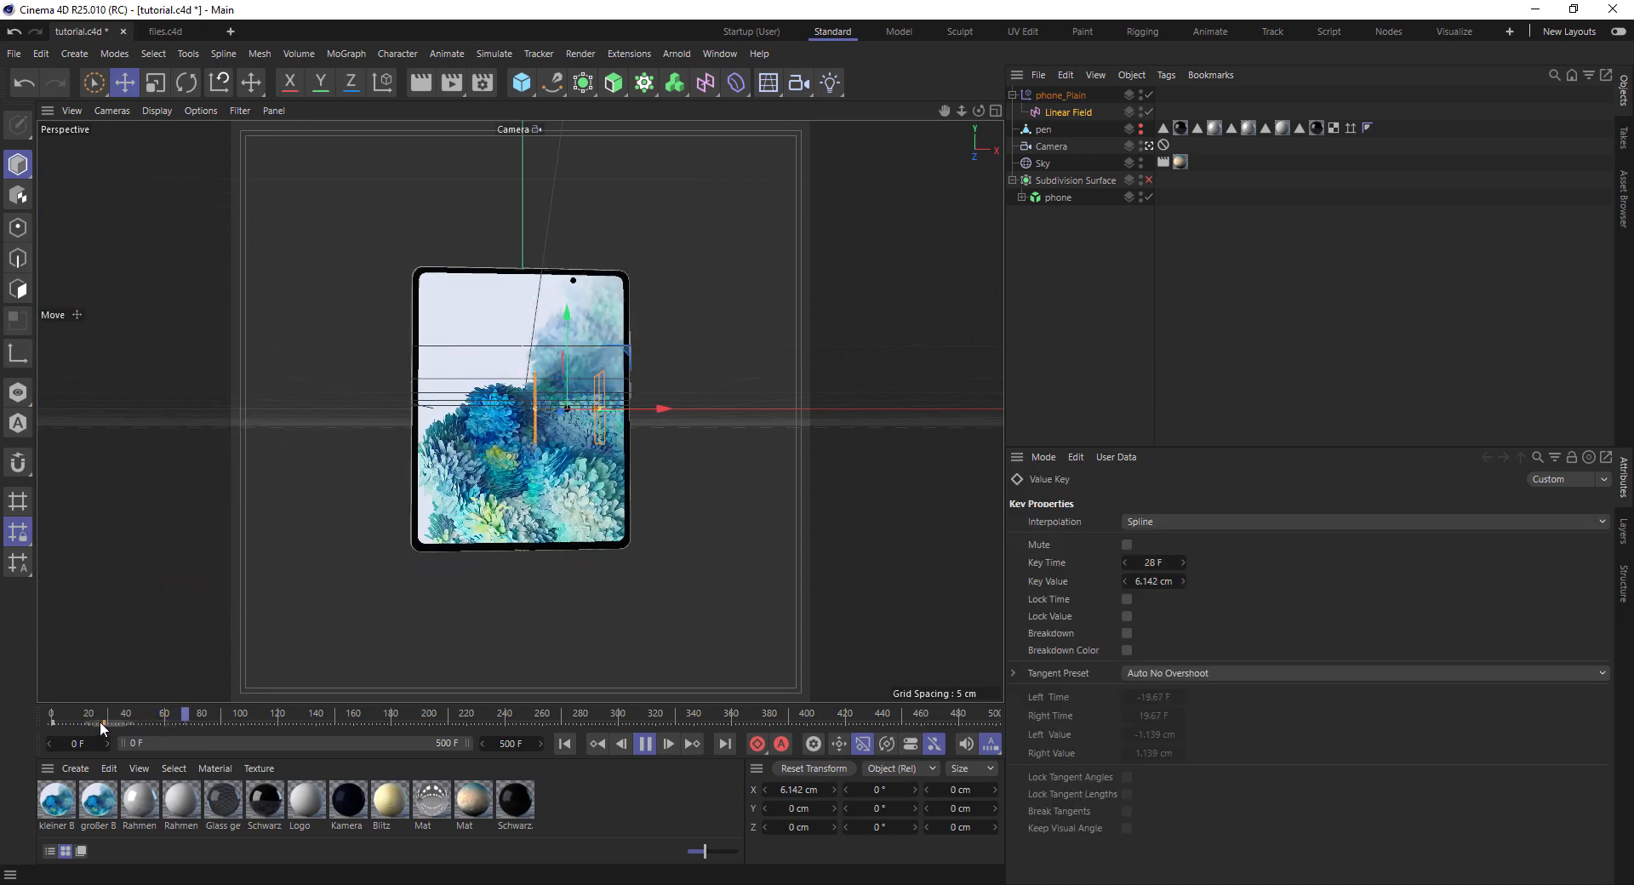
left_click_drag(100, 722, 89, 721)
left_click_drag(467, 744, 260, 744)
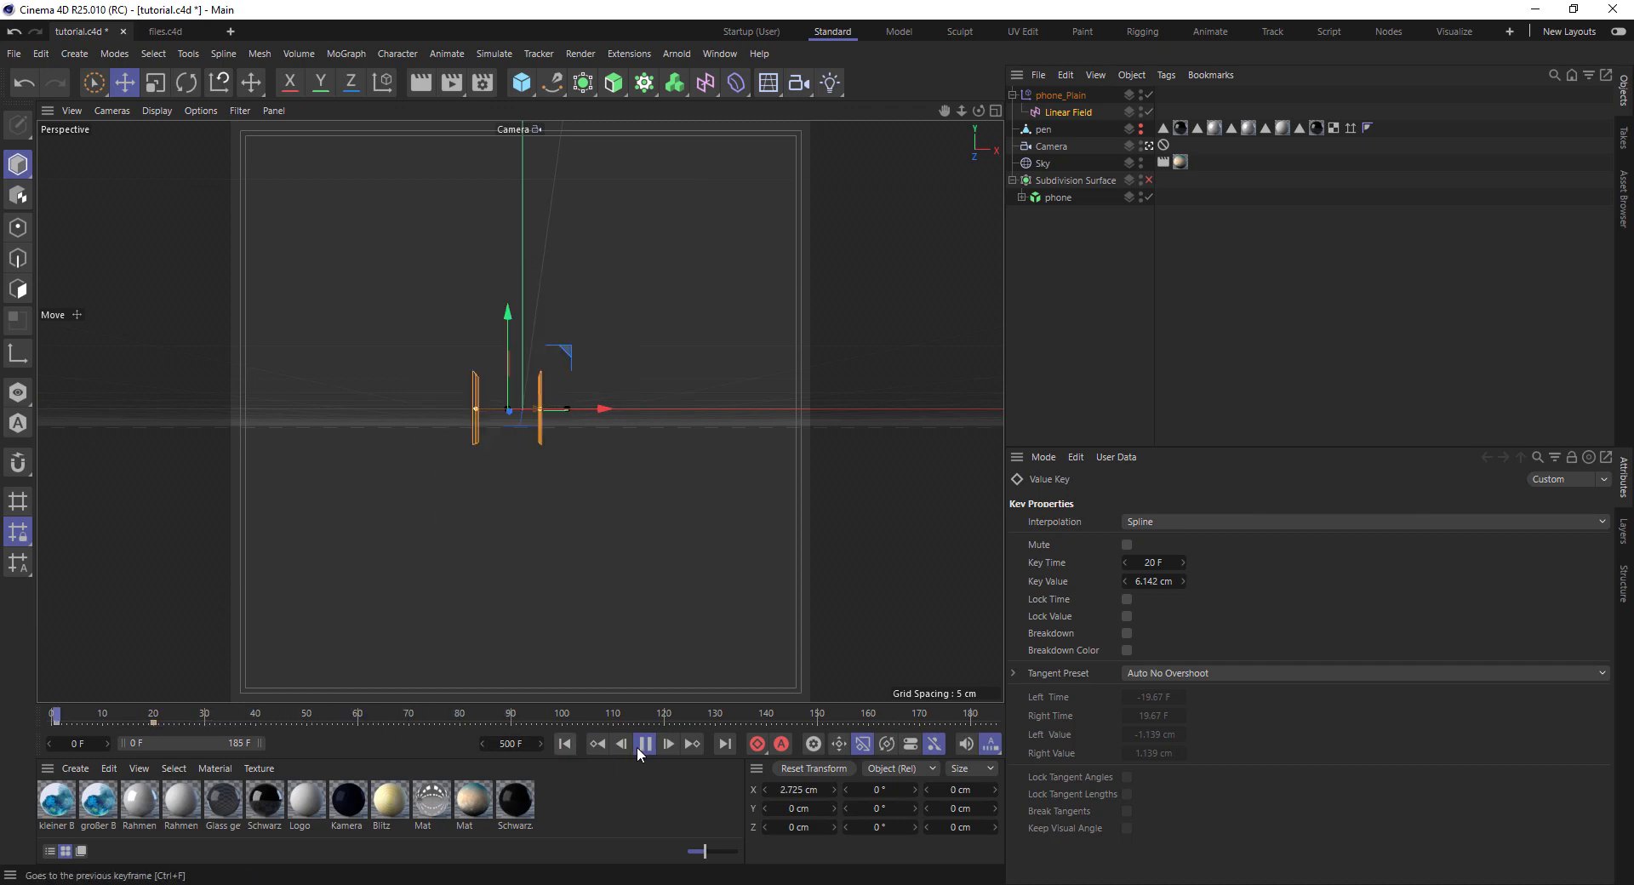
left_click(646, 745)
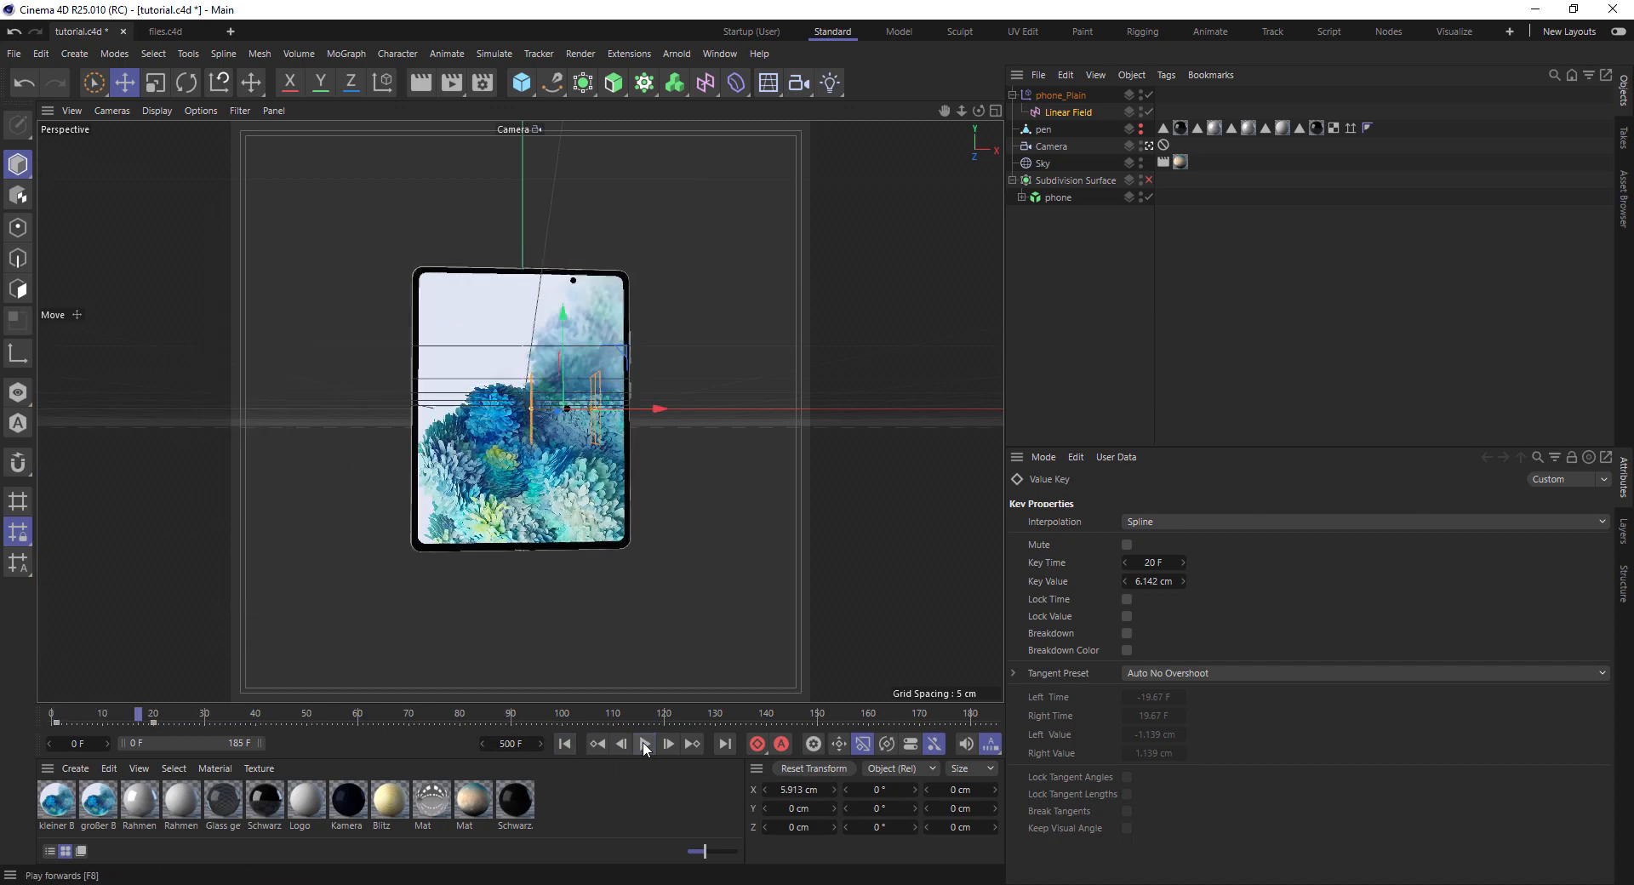
Examine the phone's opening movement up to about frame 35 in the files.c4d reference, and return to tutorial.c4d
left_click(168, 34)
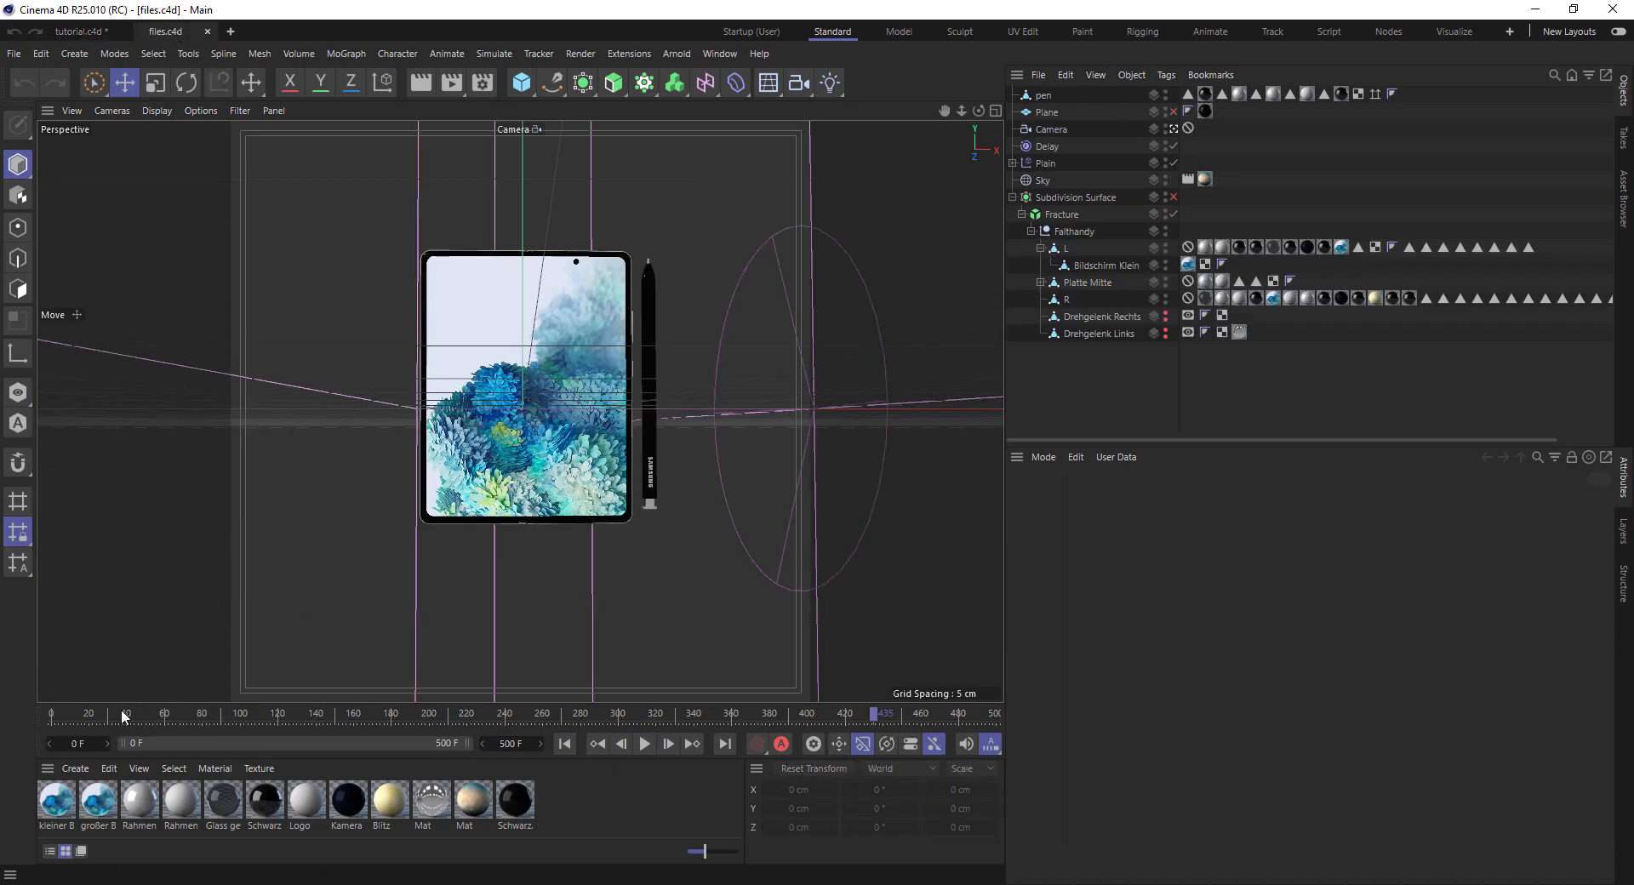
left_click_drag(56, 688, 116, 726)
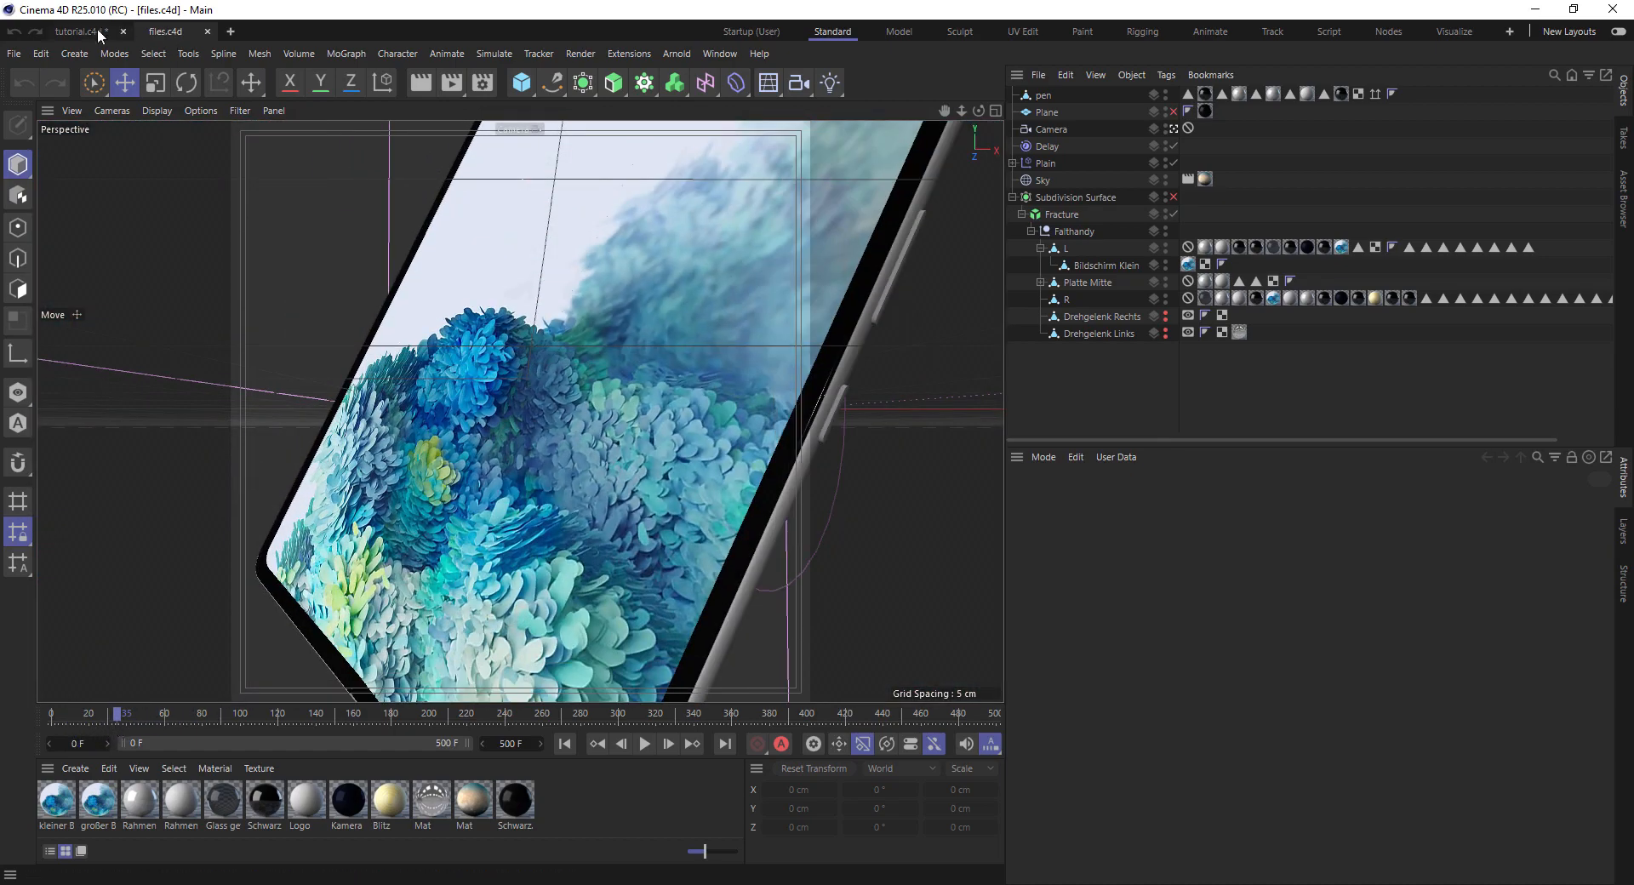
left_click(96, 30)
Set the phone_Plain effector's X position offset to 27 cm and its bank rotation to -2°
left_click_drag(140, 718, 106, 724)
left_click(1059, 97)
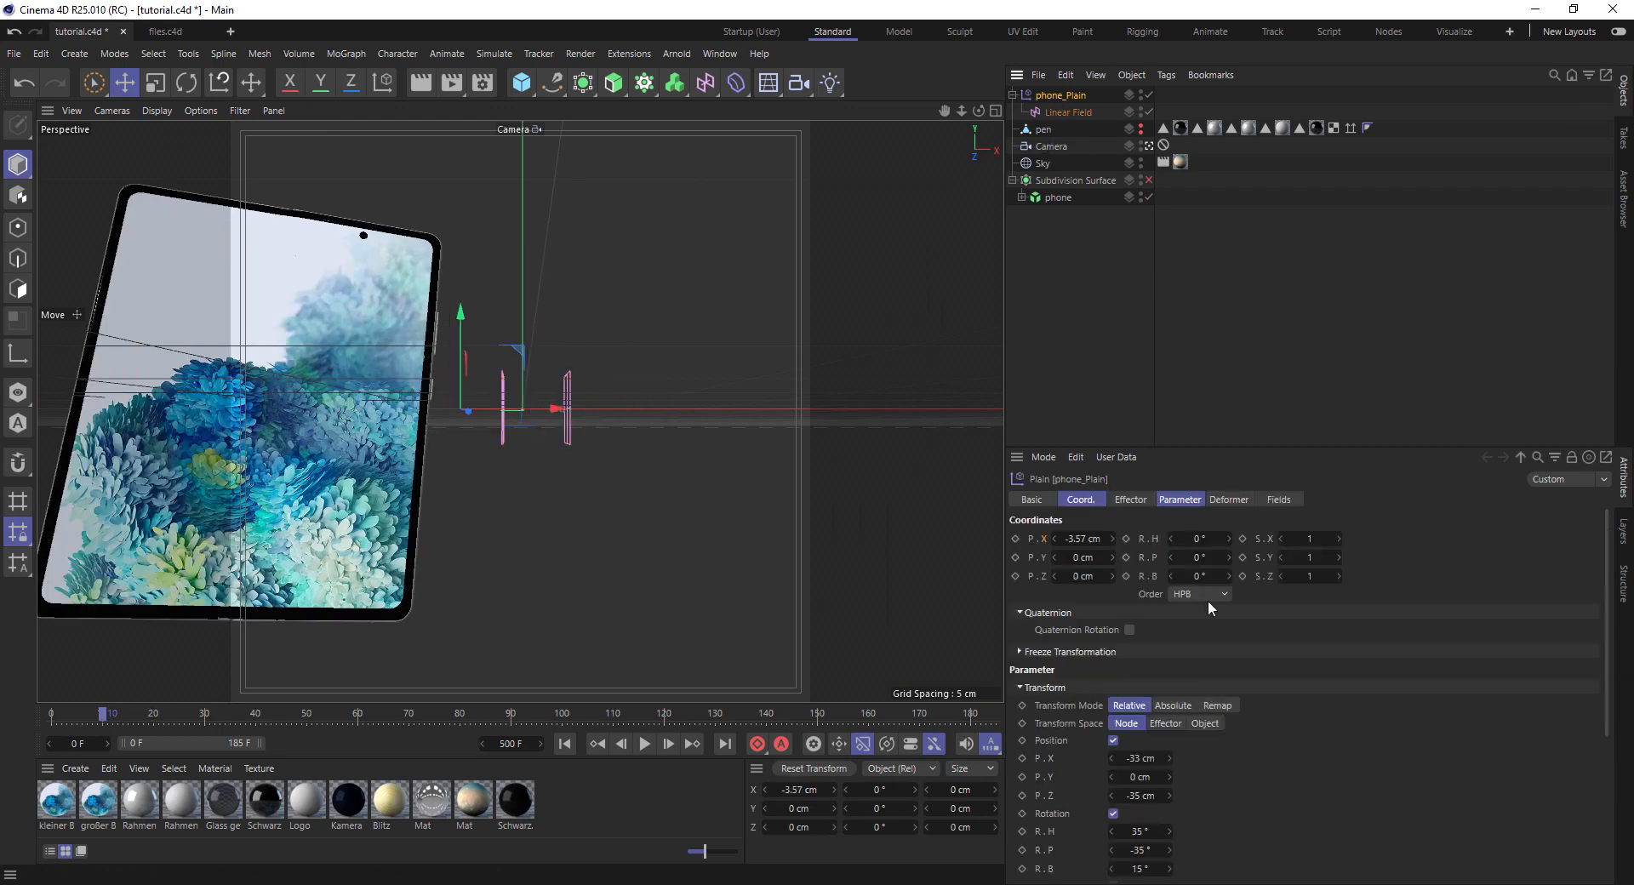
left_click_drag(1157, 449, 1162, 303)
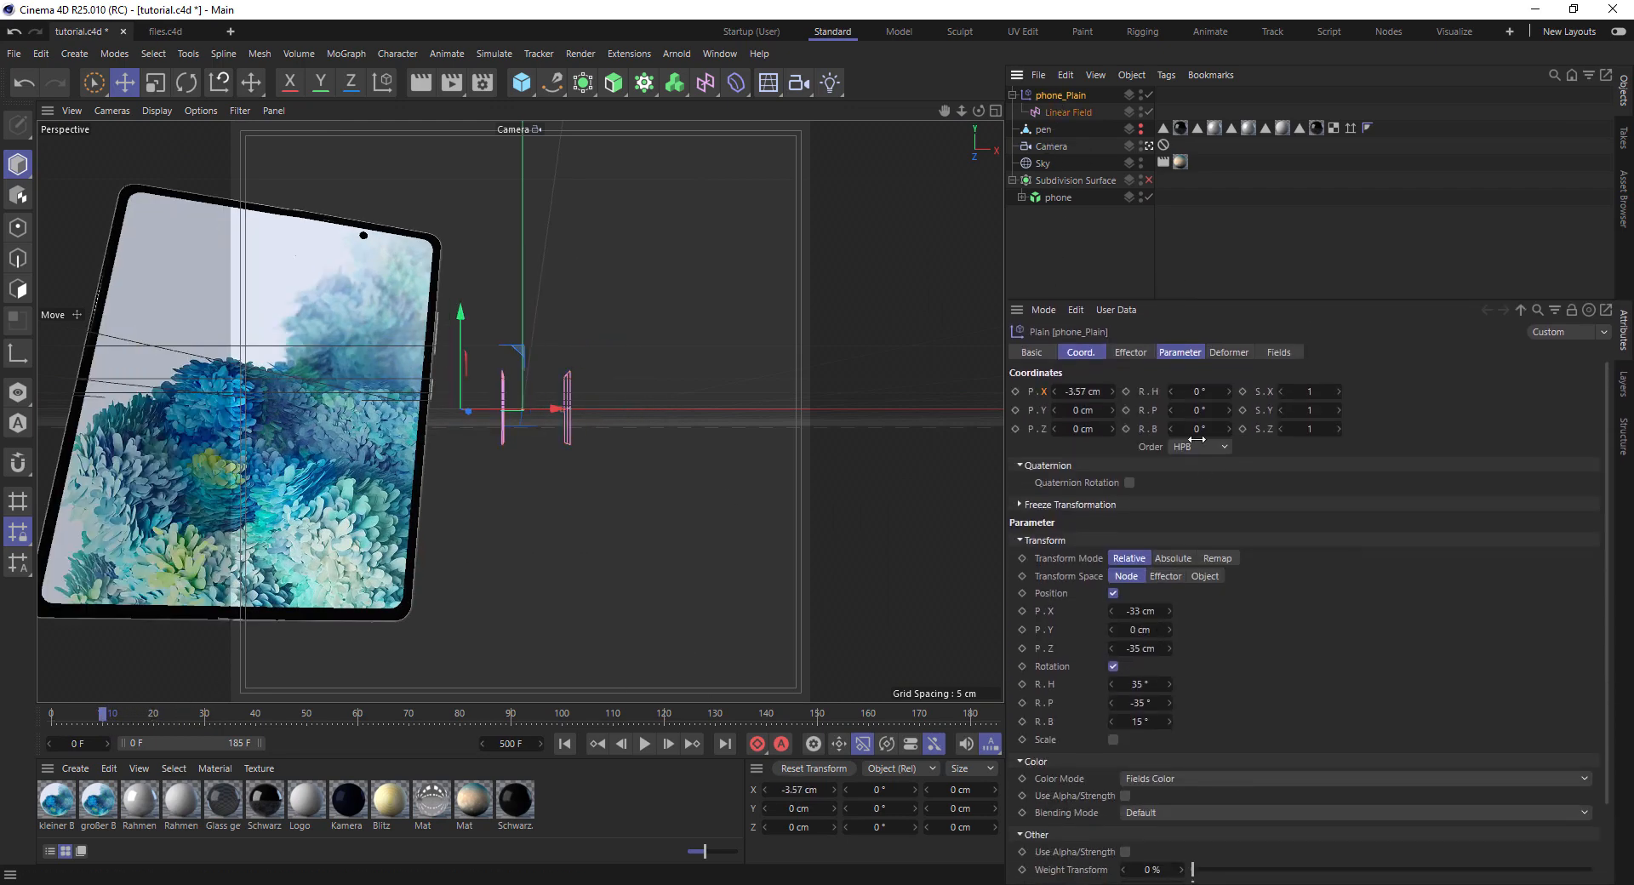
left_click_drag(1135, 611, 1259, 611)
mouse_move(1140, 702)
left_mouse_down()
mouse_move(1139, 685)
mouse_move(1026, 685)
mouse_move(1145, 724)
mouse_move(1129, 723)
left_mouse_up()
key("ctrl+z")
Set the effector's heading rotation to -194° and its X position offset to 7 cm
left_click_drag(106, 718, 92, 717)
left_click_drag(1137, 687, 1128, 687)
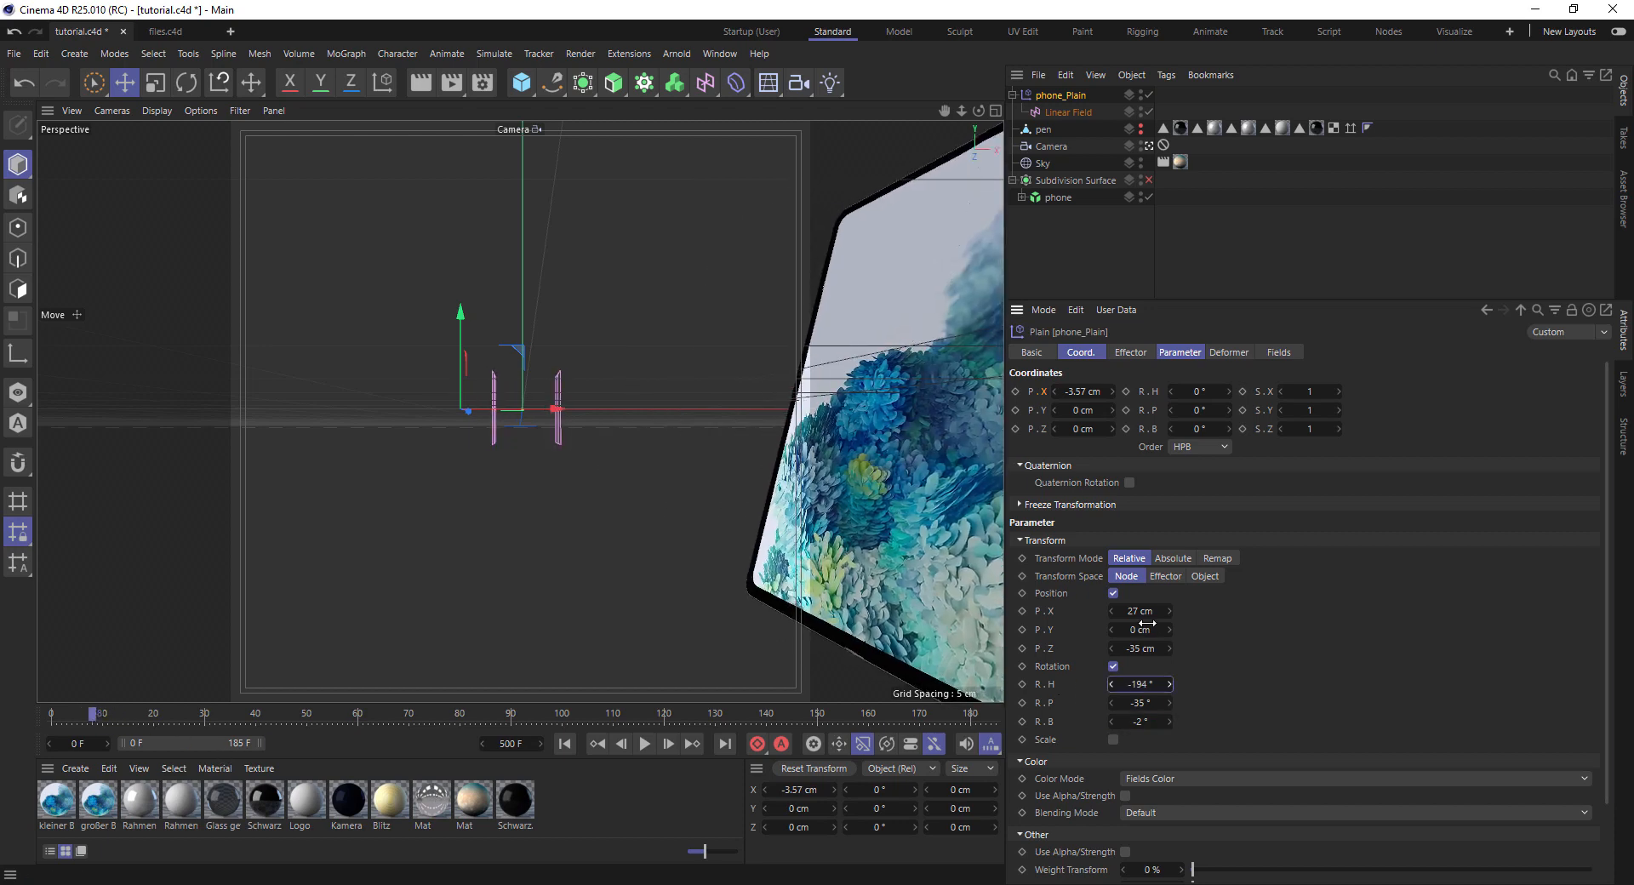
mouse_move(1143, 611)
left_mouse_down()
mouse_move(1128, 611)
mouse_move(1146, 612)
left_mouse_up()
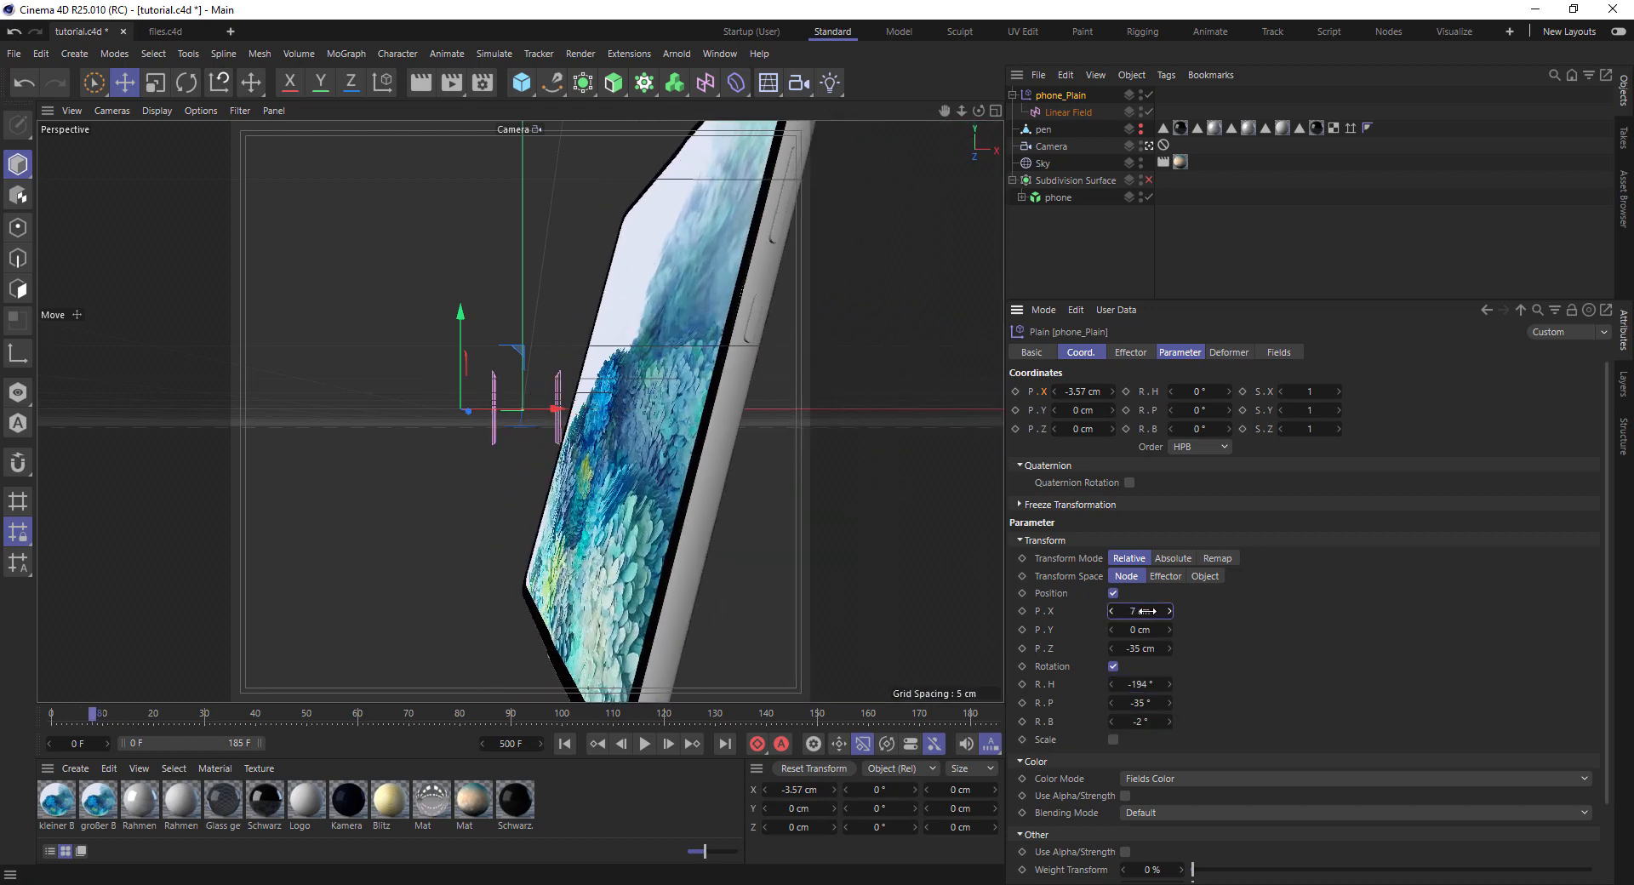
Set the effector's Z position offset to -42 cm and its heading rotation to -465°, checking the motion in playback
left_click_drag(92, 713, 17, 720)
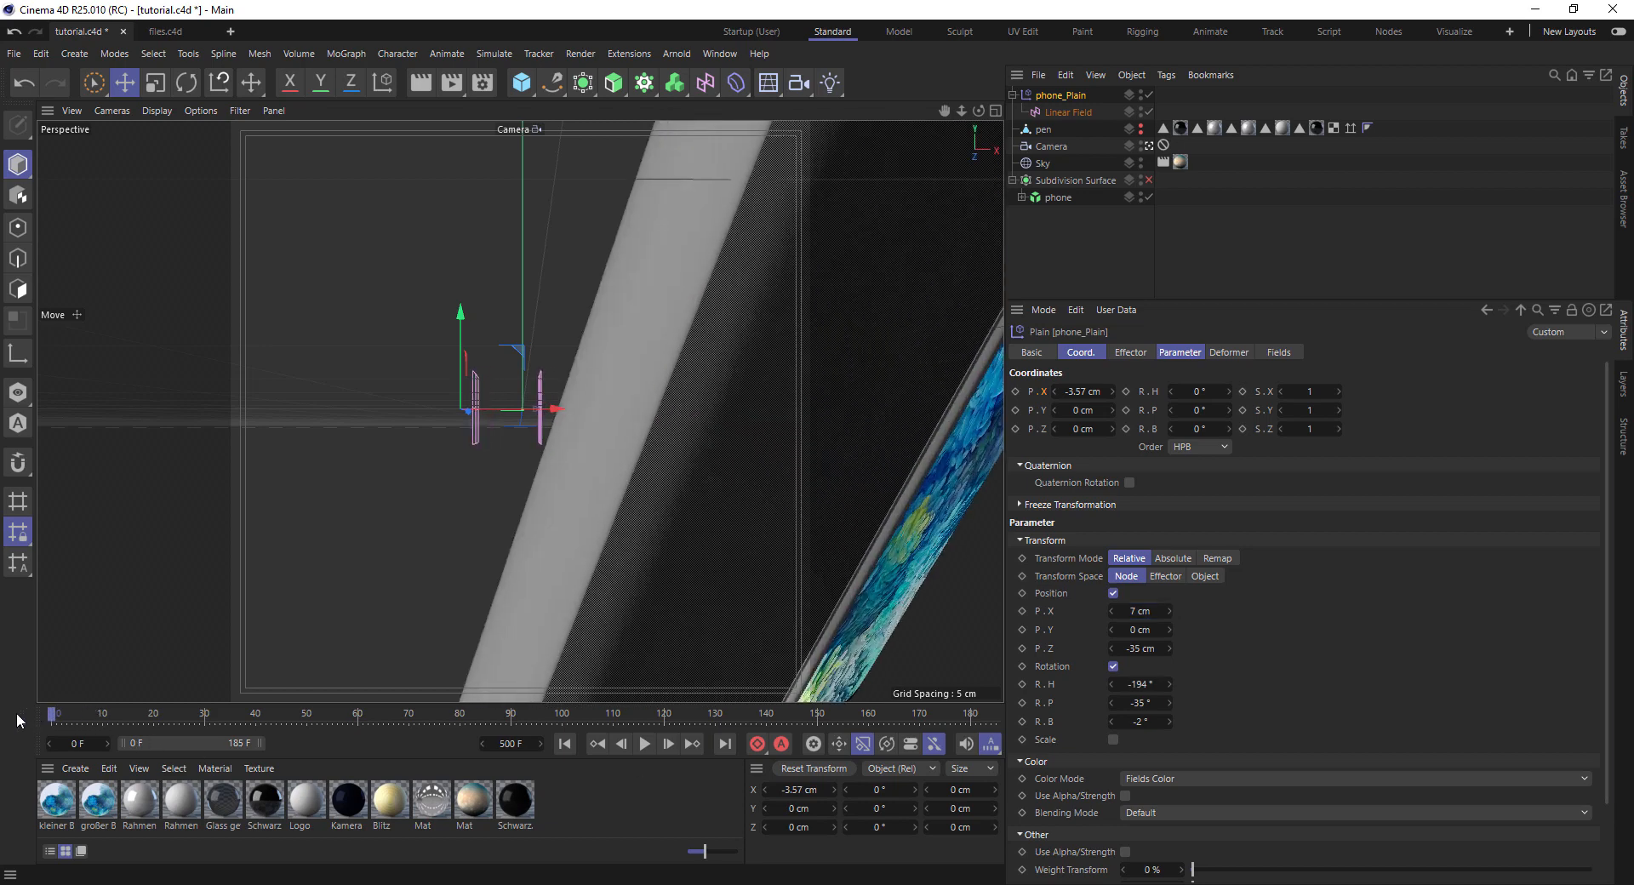
left_click_drag(1135, 648, 1105, 649)
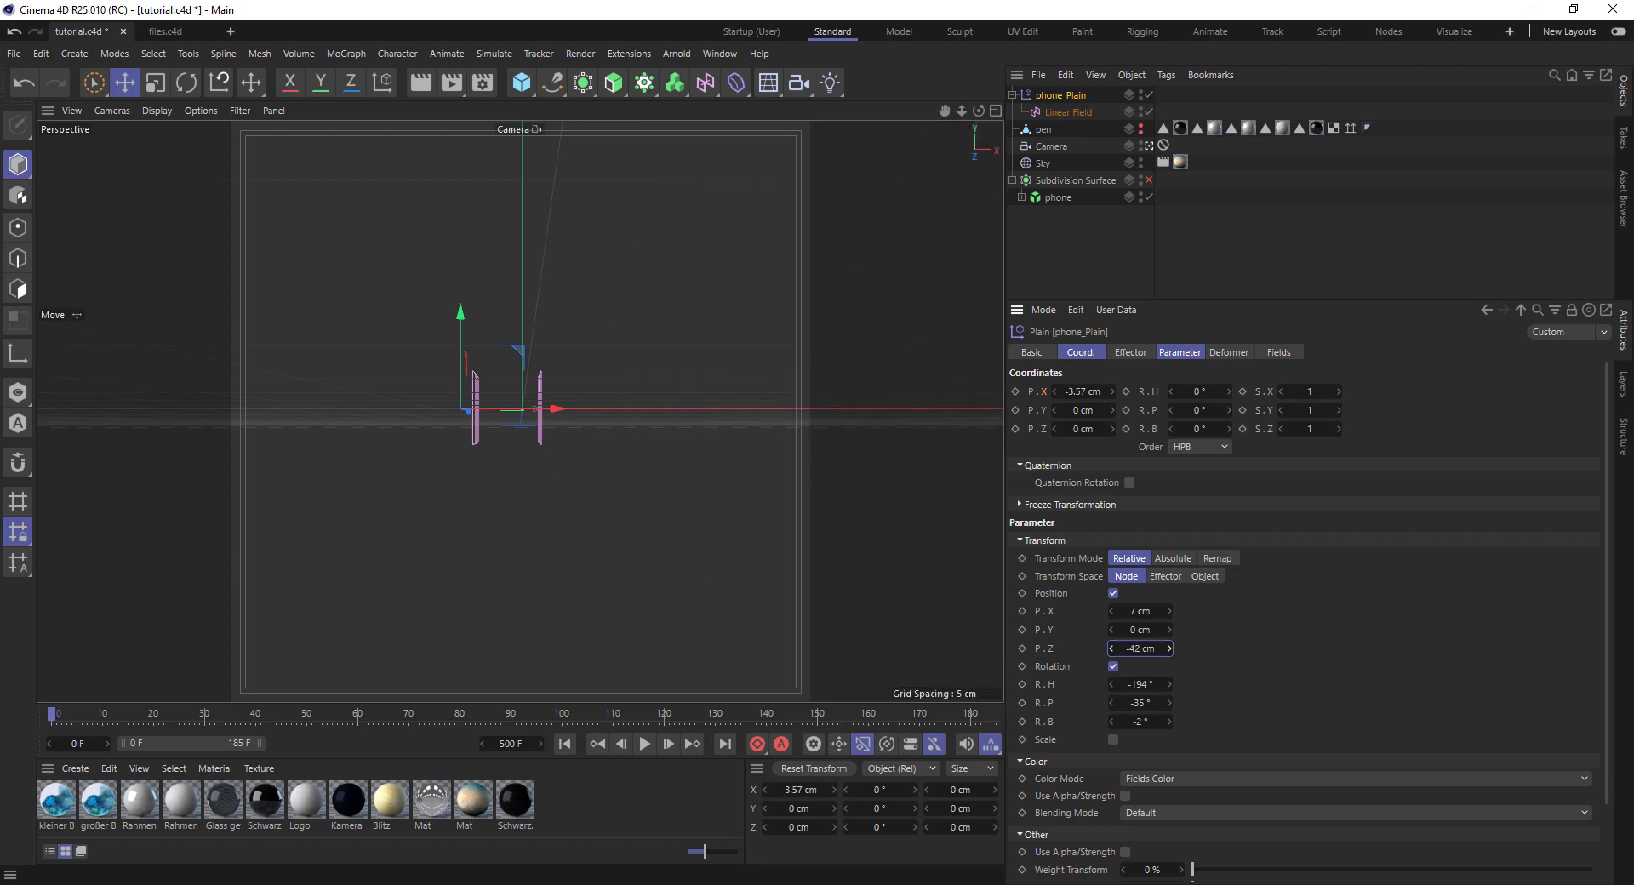
left_click_drag(54, 717, 95, 727)
left_click_drag(1151, 688, 1083, 724)
mouse_move(89, 715)
left_mouse_down()
mouse_move(53, 713)
mouse_move(148, 713)
mouse_move(61, 715)
left_mouse_up()
left_click(646, 744)
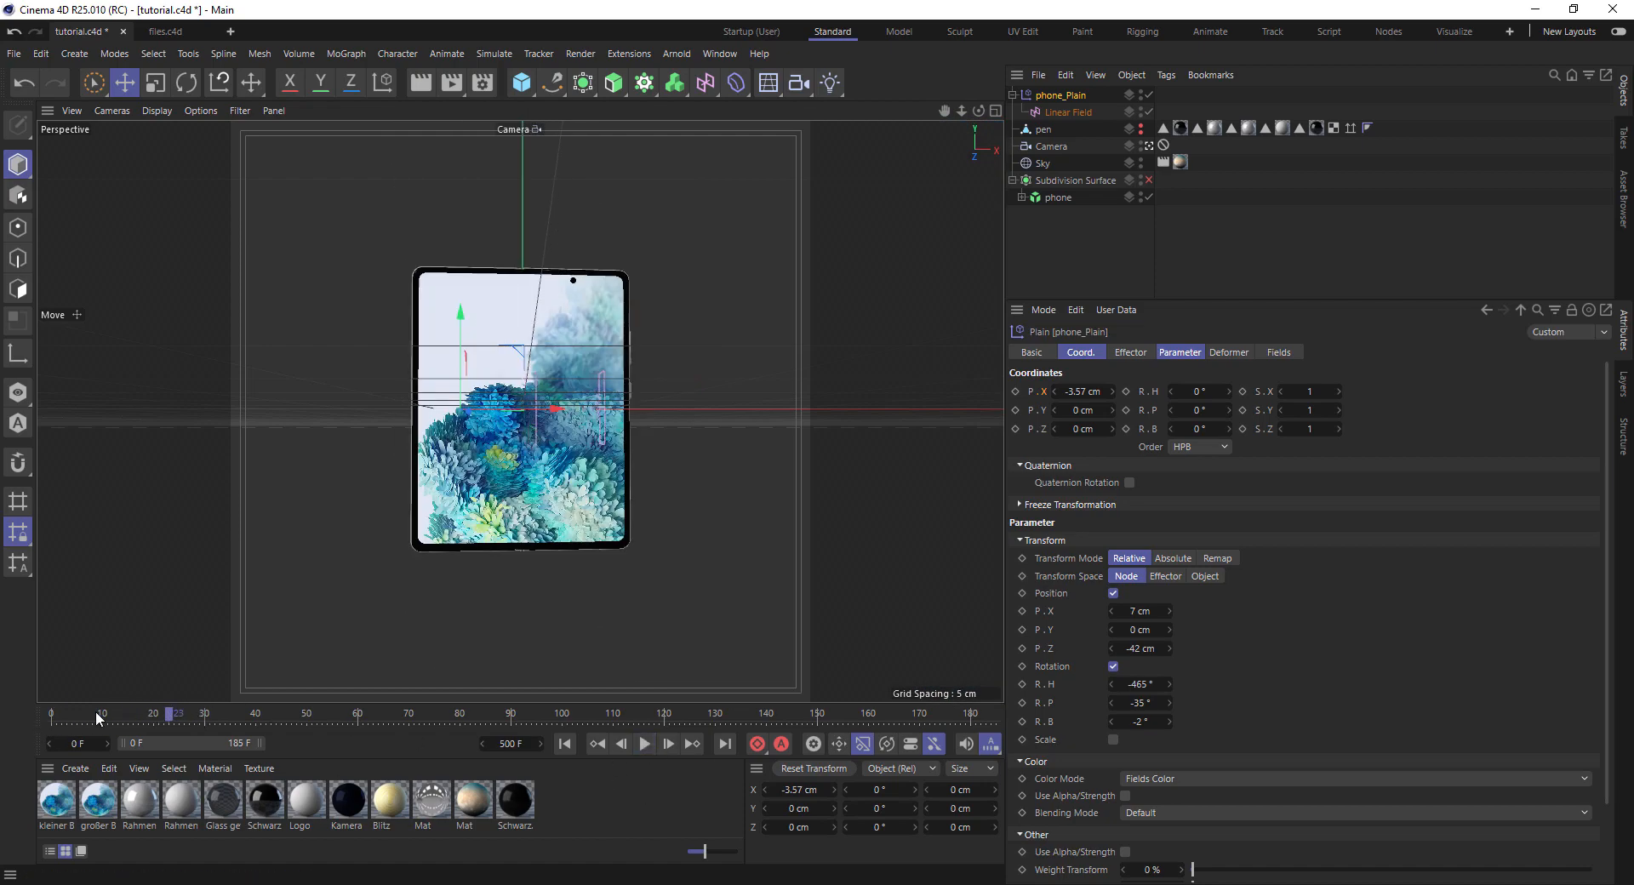
left_click(645, 744)
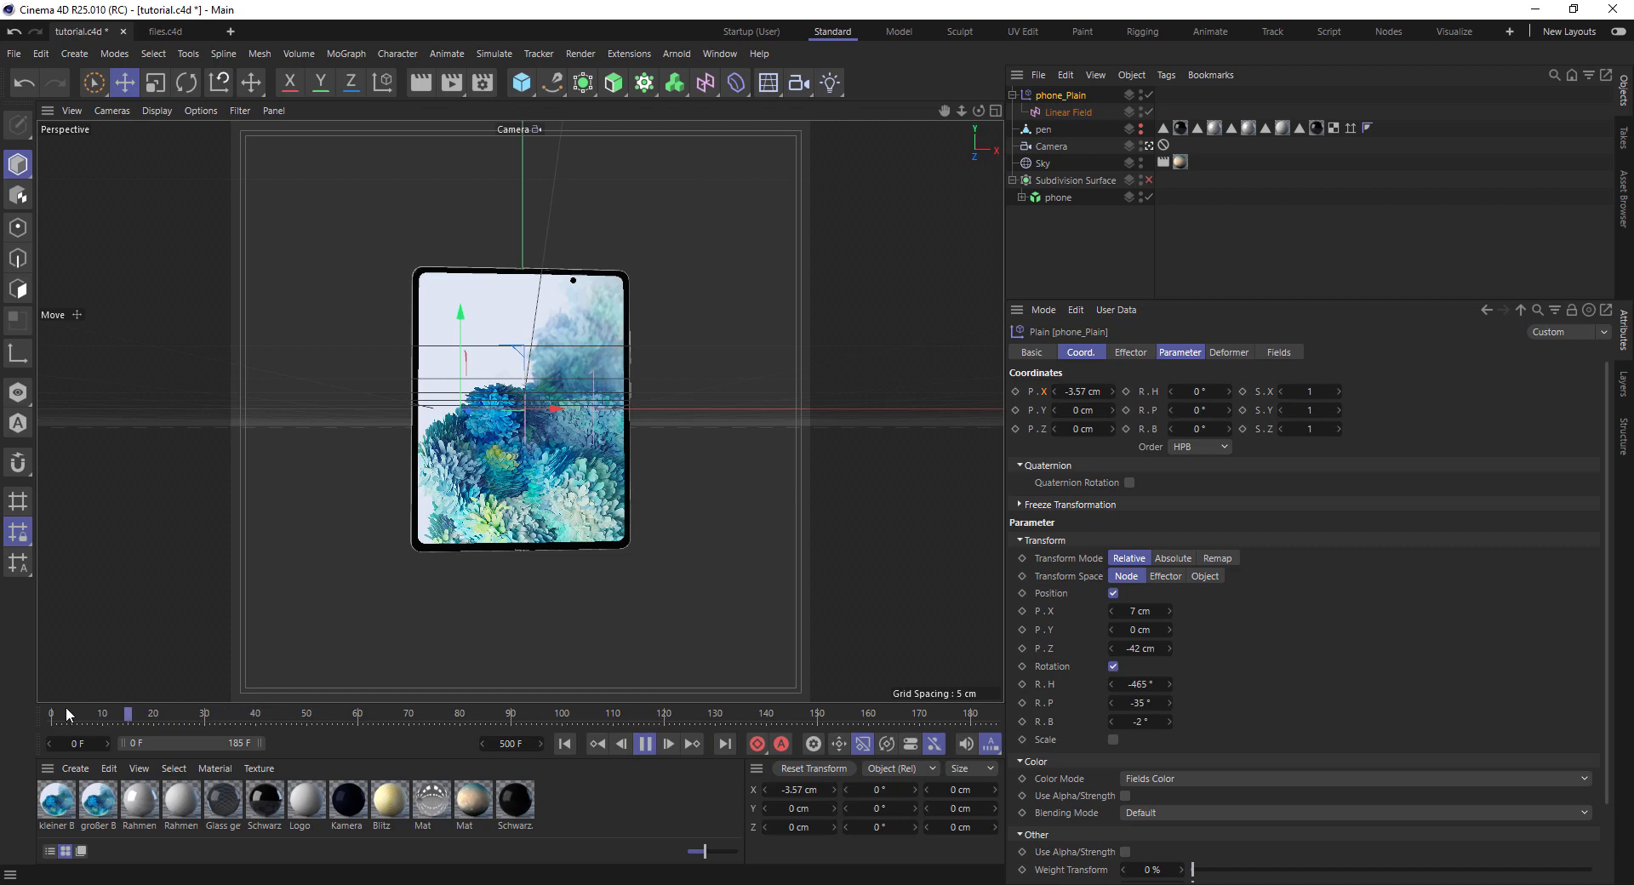
Move the Linear Field's second X position key to frame 50
left_click(1068, 111)
left_click_drag(146, 717, 148, 719)
left_click(152, 722)
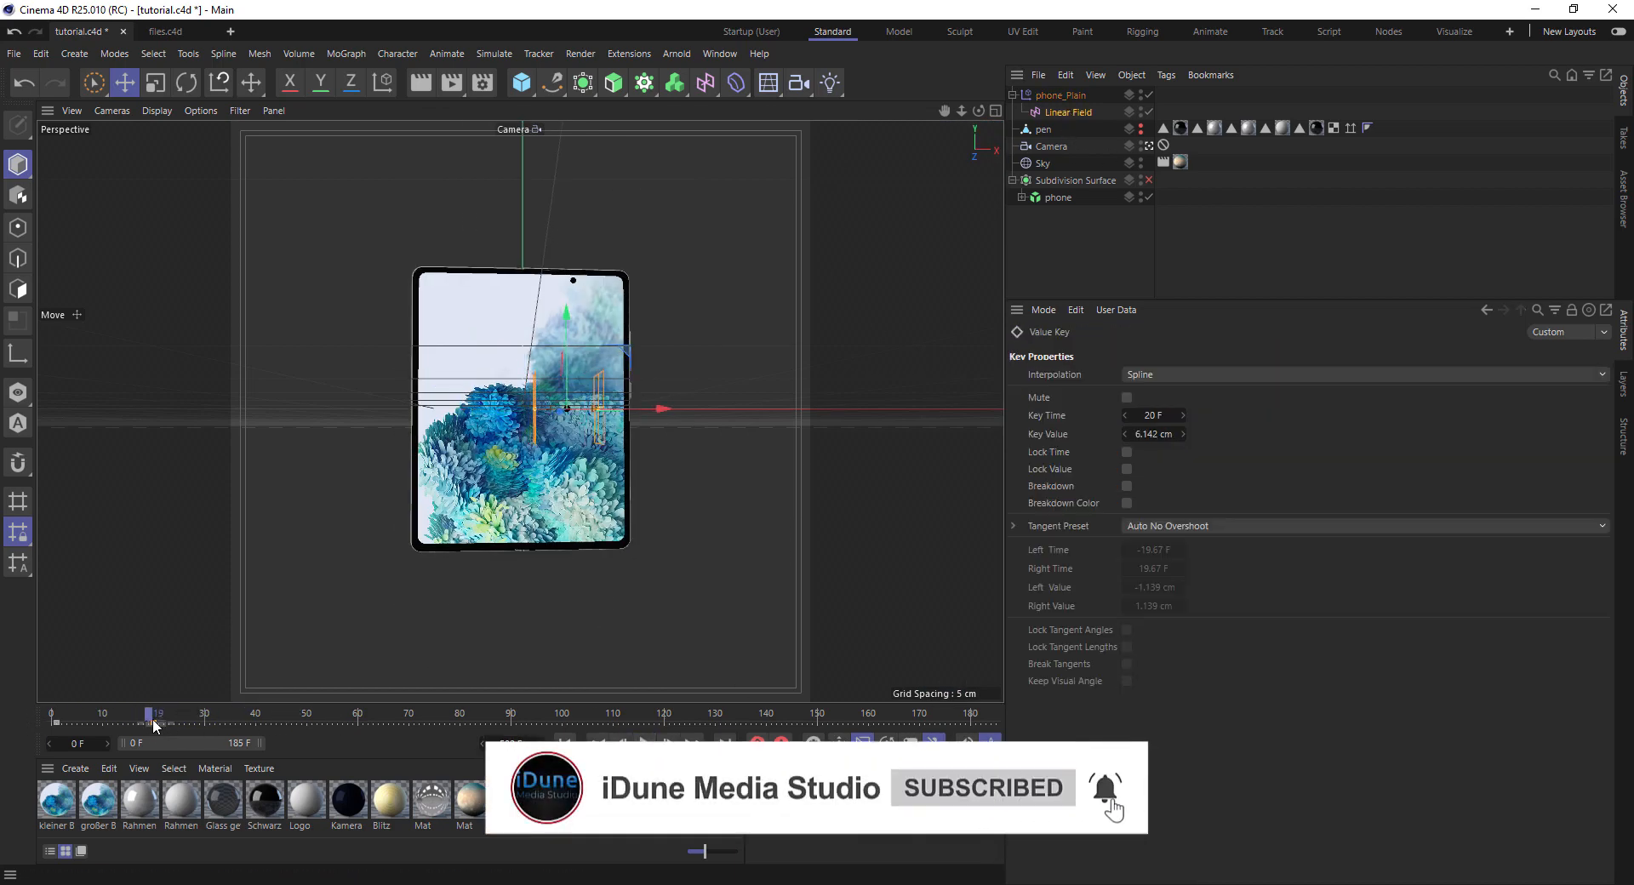
left_click_drag(281, 724, 298, 723)
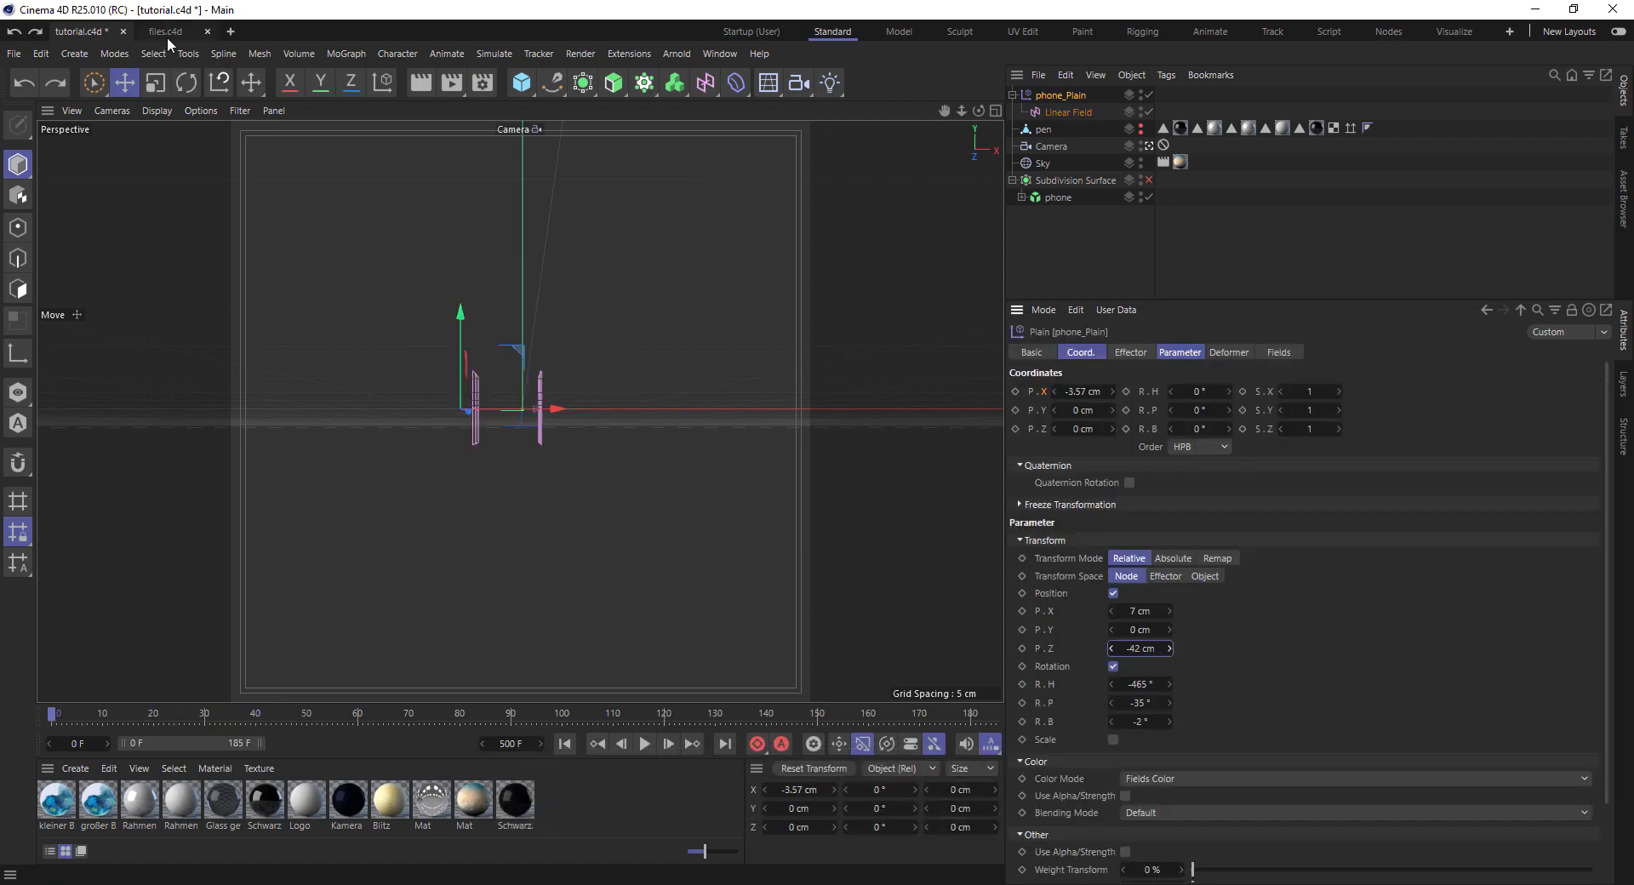
Examine the Falthandy null's heading rotation keys in the files.c4d reference
left_click(167, 35)
left_click_drag(114, 715, 166, 713)
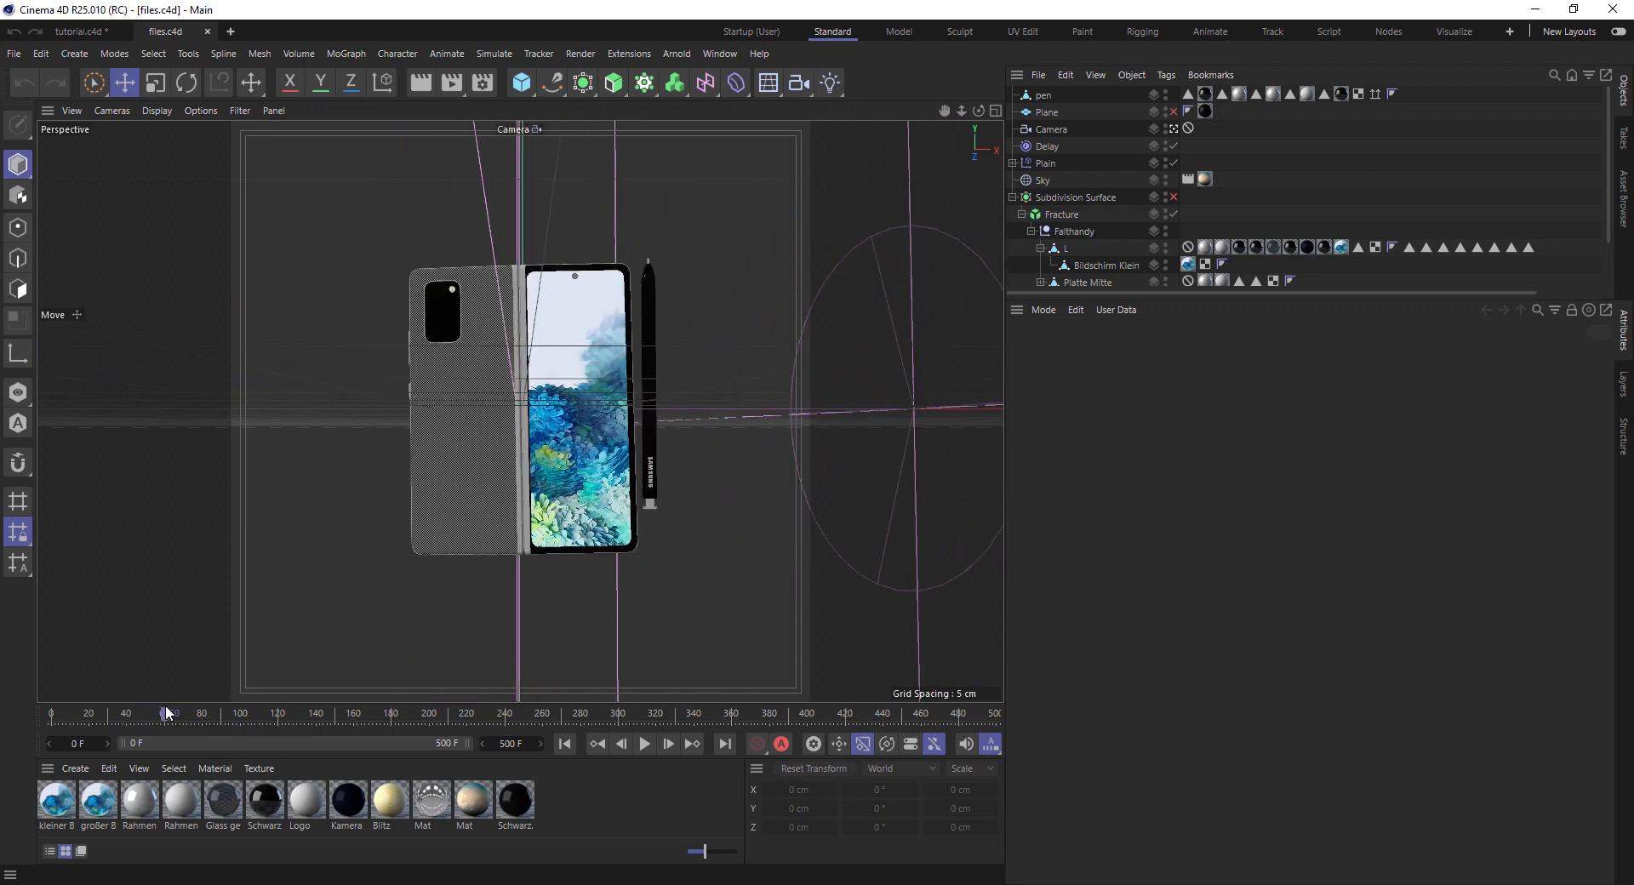
left_click(1075, 231)
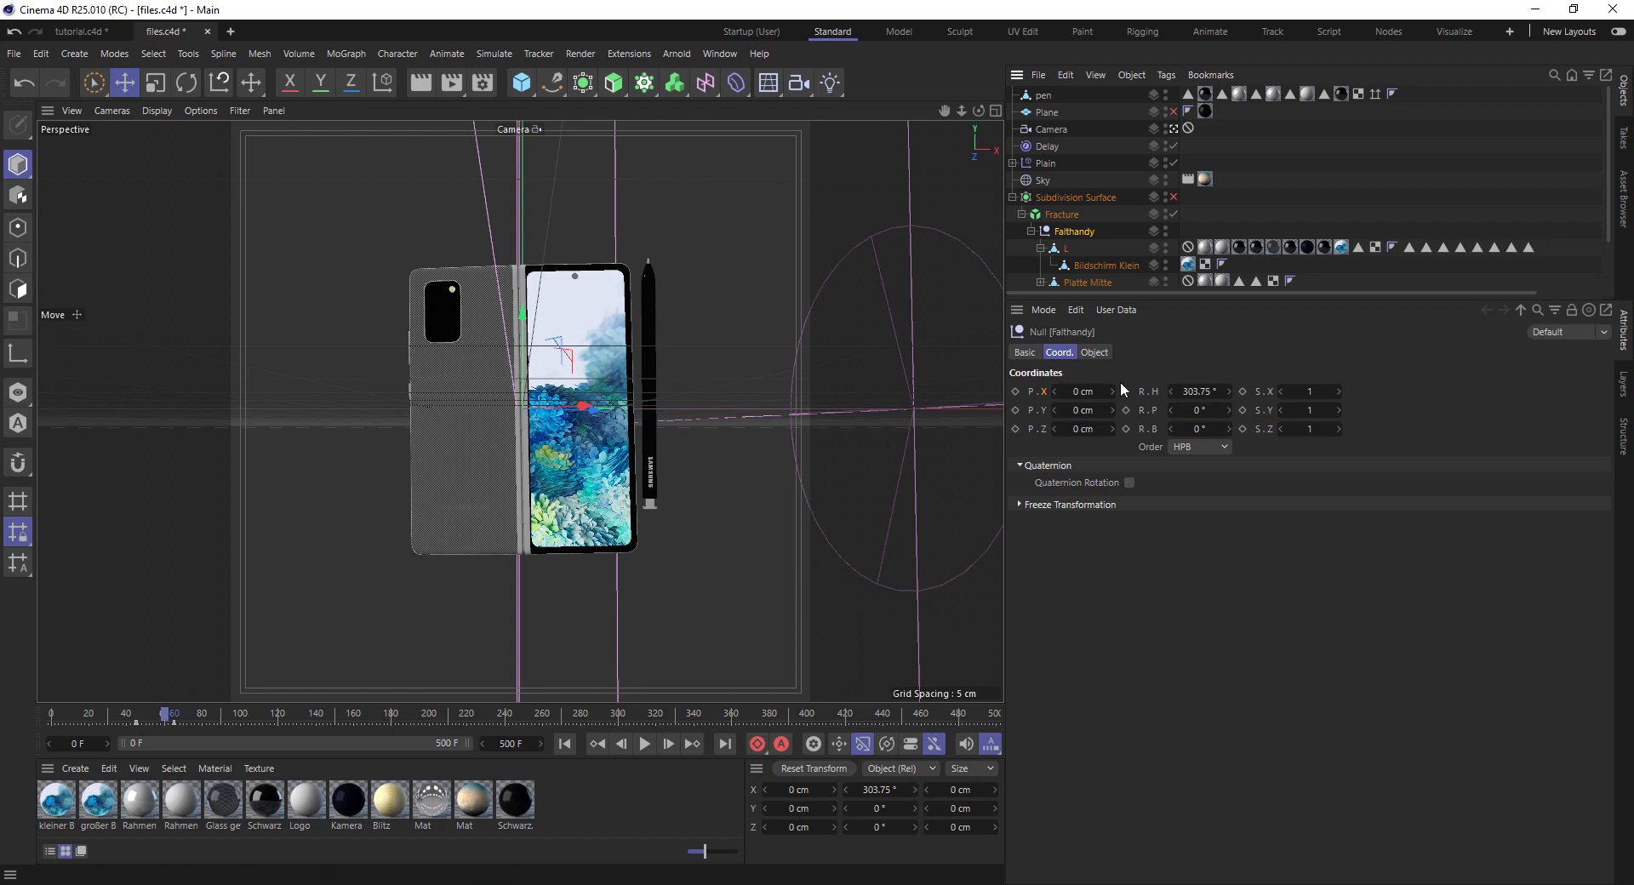
left_click(599, 745)
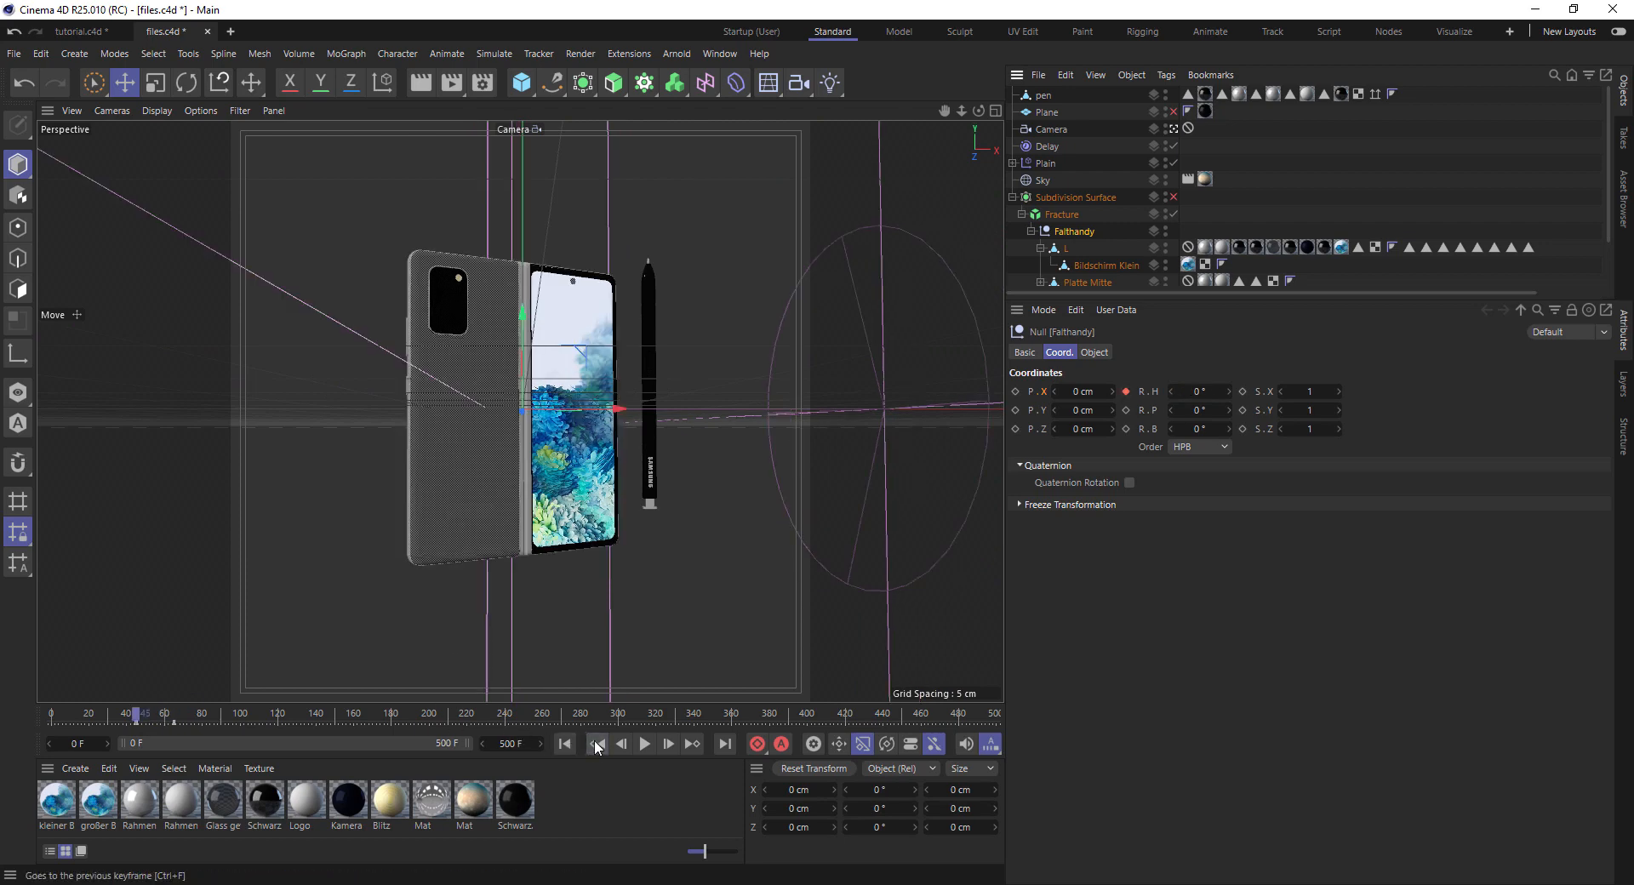
left_click(693, 746)
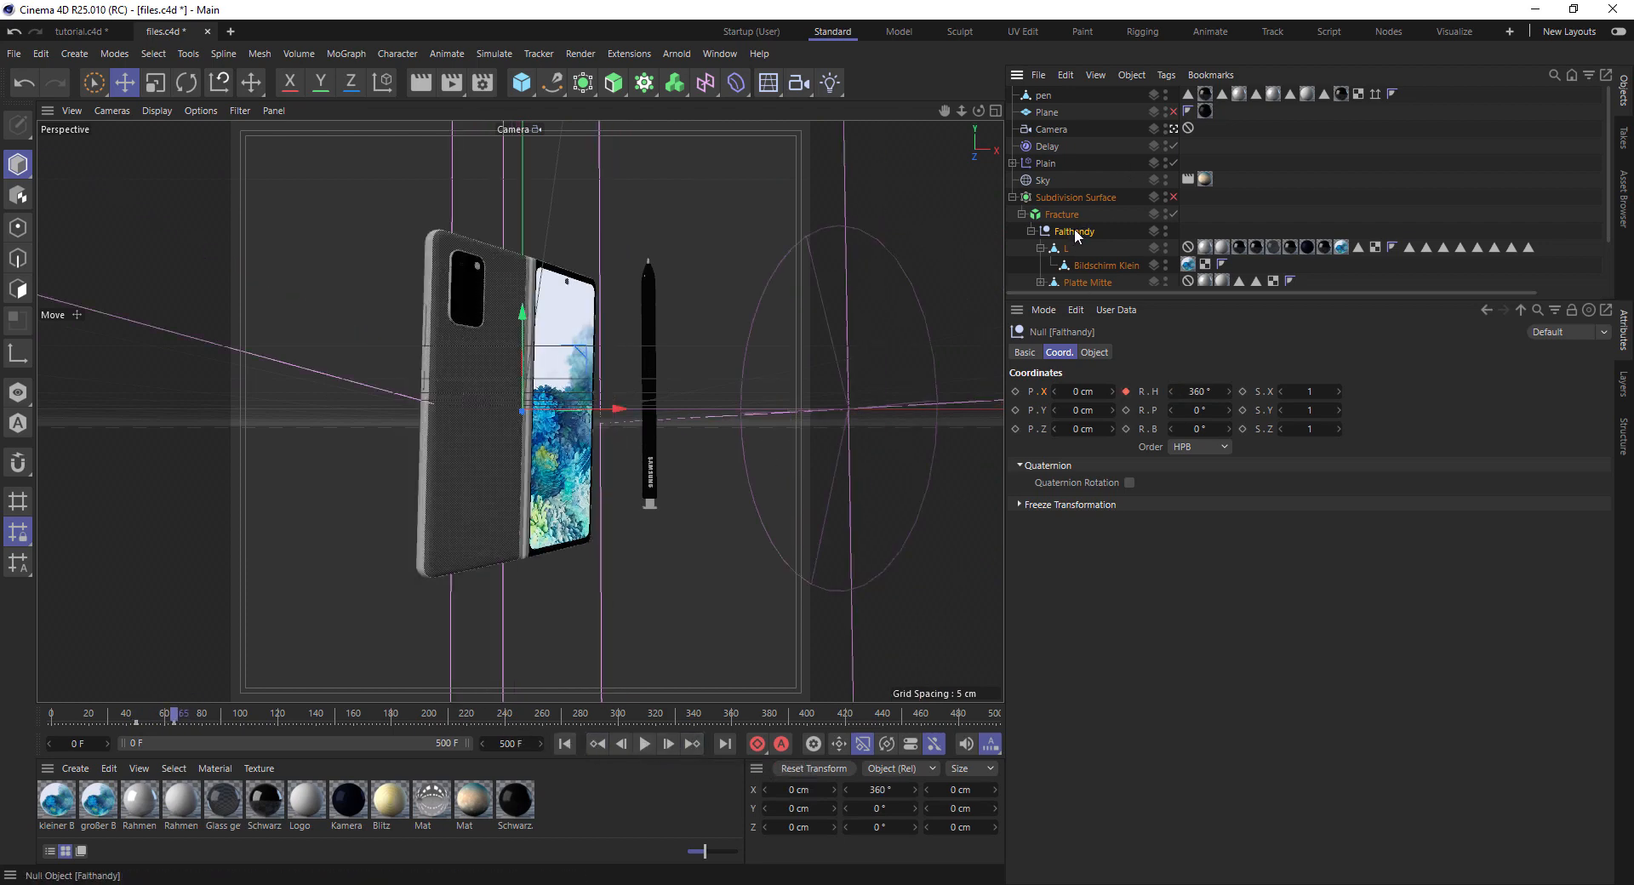
Scrub the reference animation beyond frame 65 and examine the Plain effector's position and rotation parameters
mouse_move(174, 715)
left_mouse_down()
mouse_move(22, 715)
mouse_move(181, 722)
left_mouse_up()
left_click_drag(200, 717, 213, 714)
left_click(1045, 163)
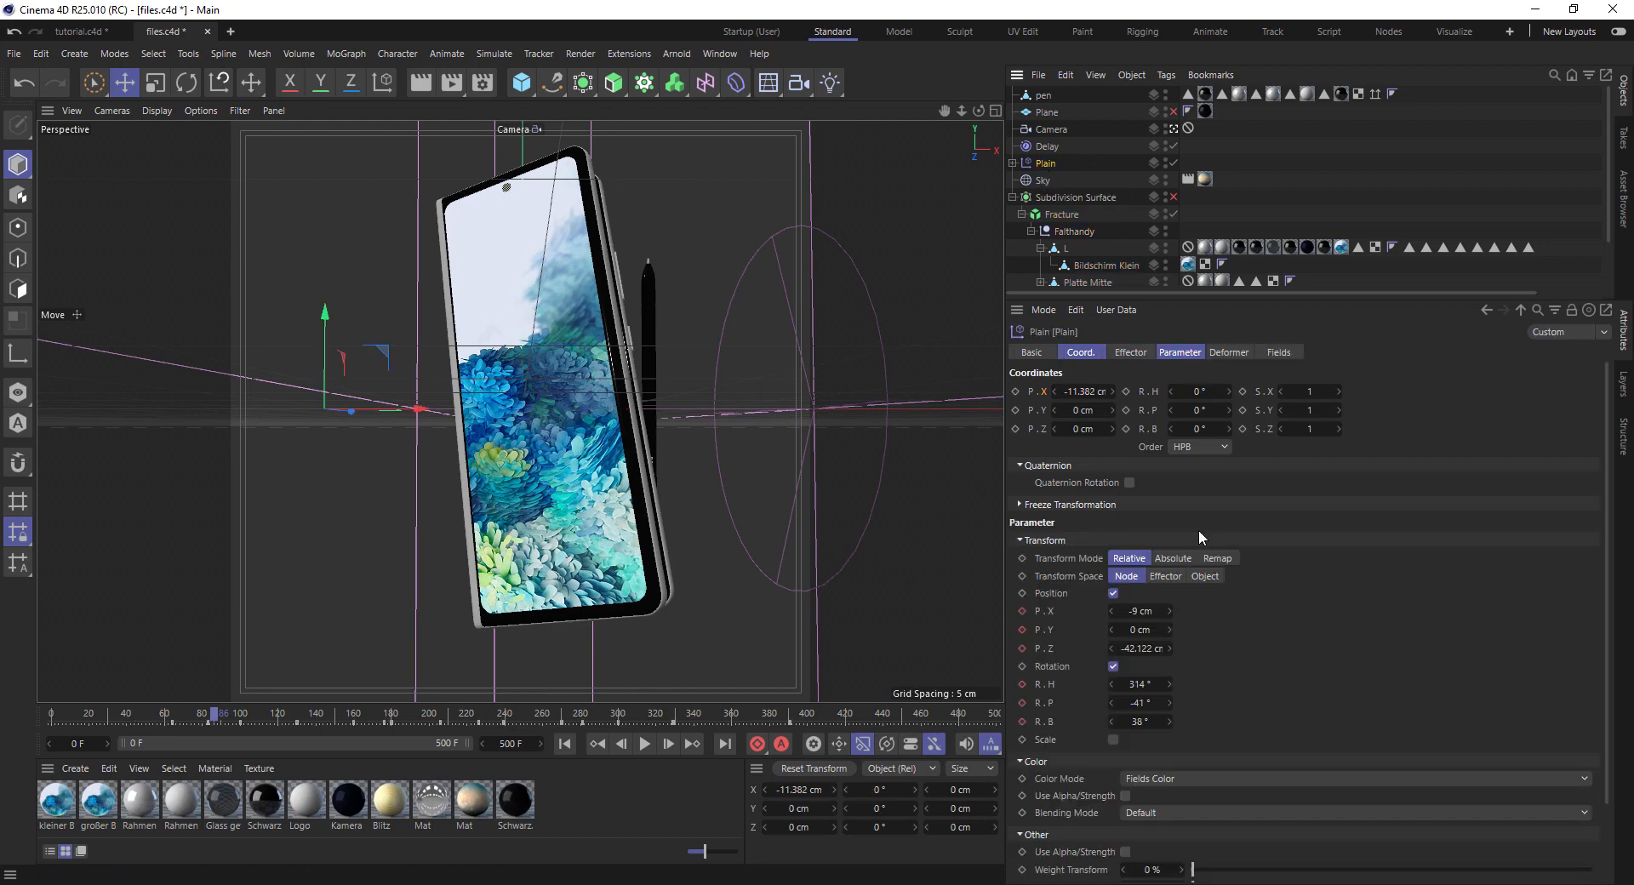
left_click_drag(218, 715, 320, 672)
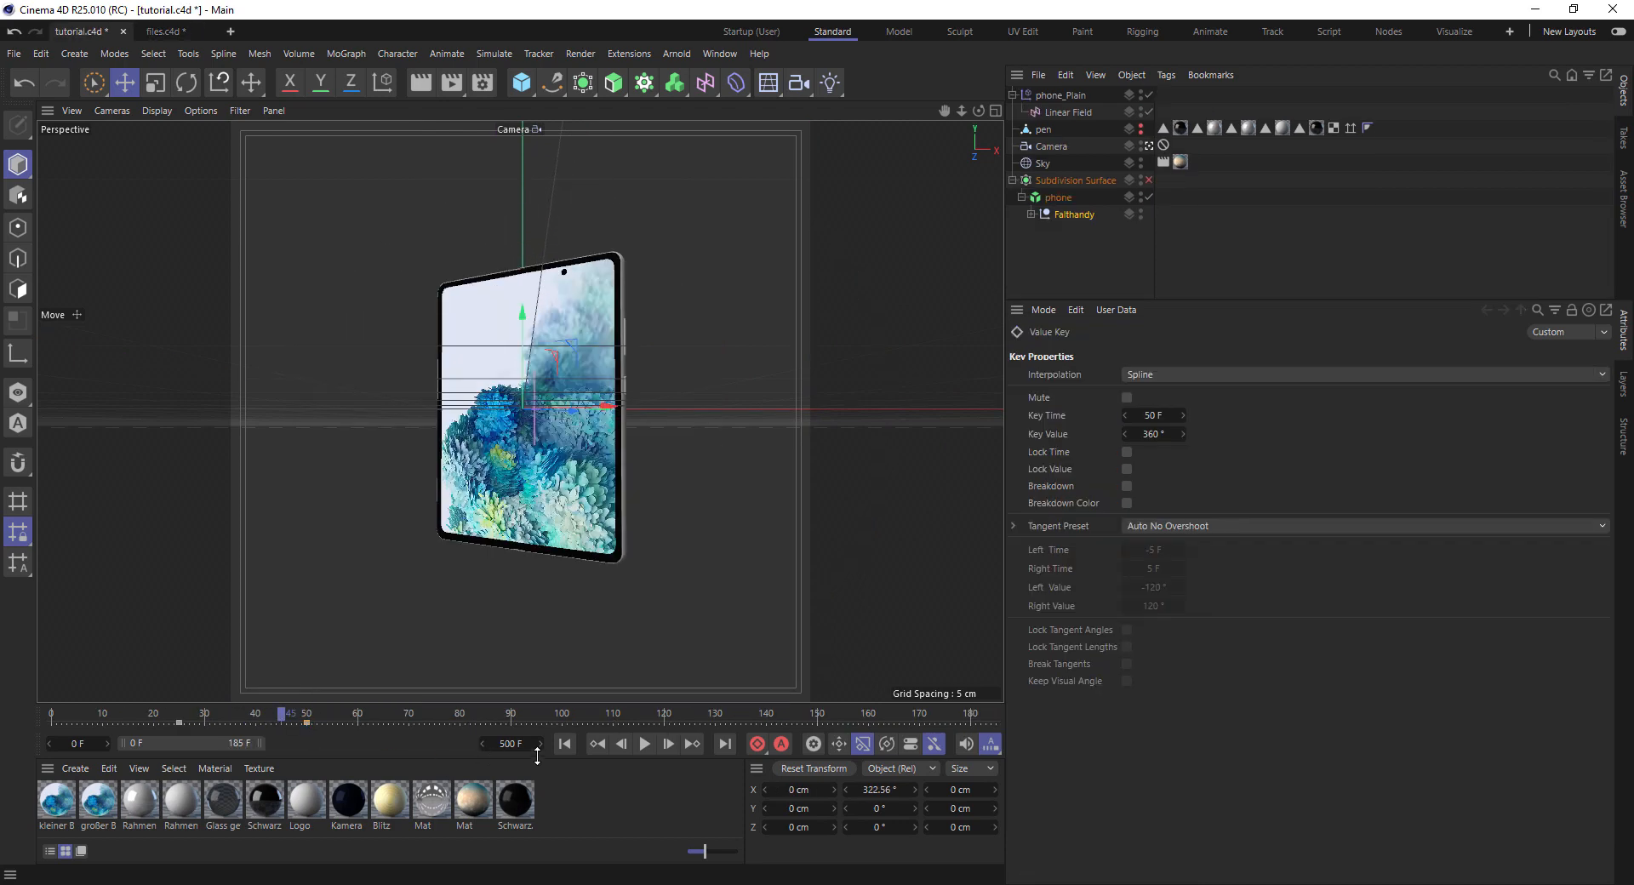
Play the phone animation in tutorial.c4d from the first frame
left_click(565, 744)
left_click(641, 743)
left_click(644, 744)
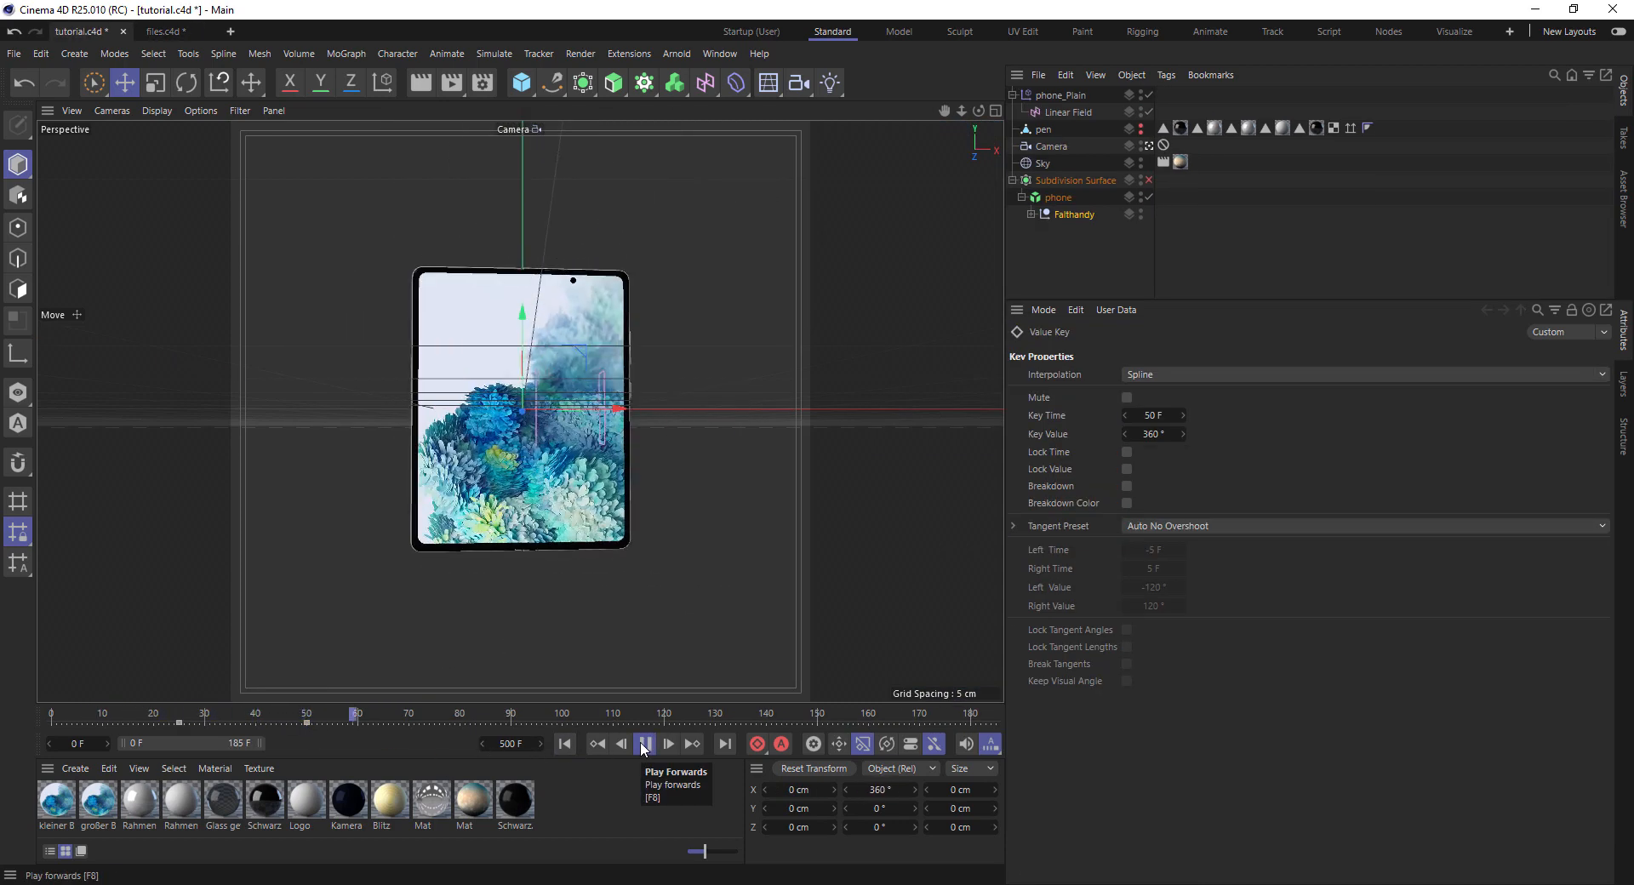
Scrub through the rest of the files.c4d animation, and inspect the phone_Plain effector's parameters in tutorial.c4d
left_click(165, 717)
left_click_drag(165, 719, 339, 720)
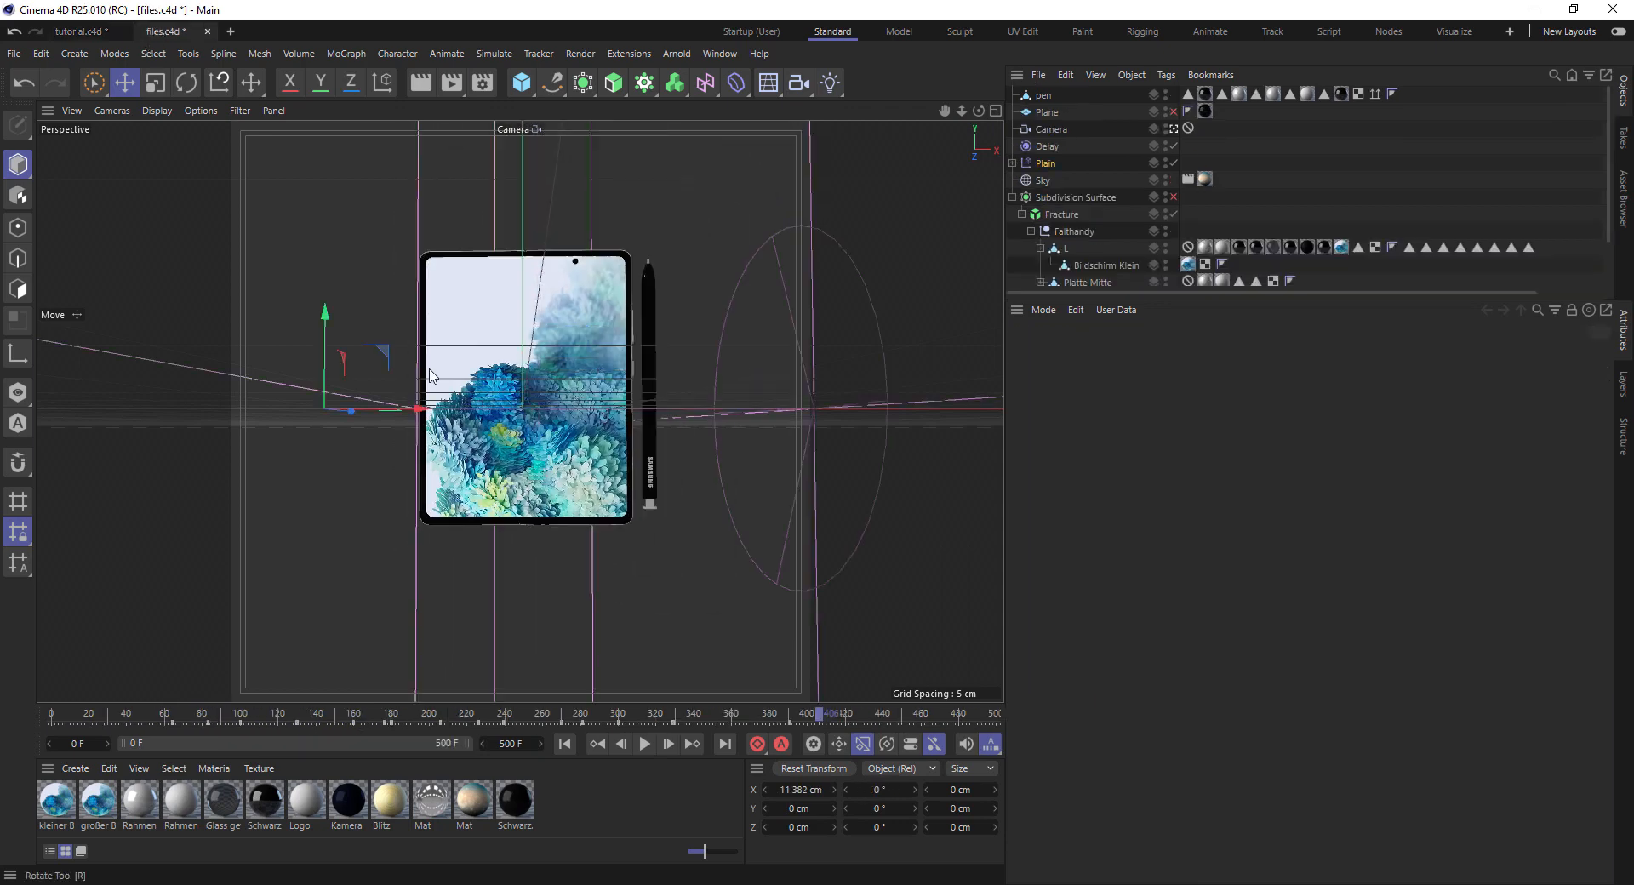
left_click_drag(123, 716, 275, 752)
left_click(78, 31)
left_click(1056, 95)
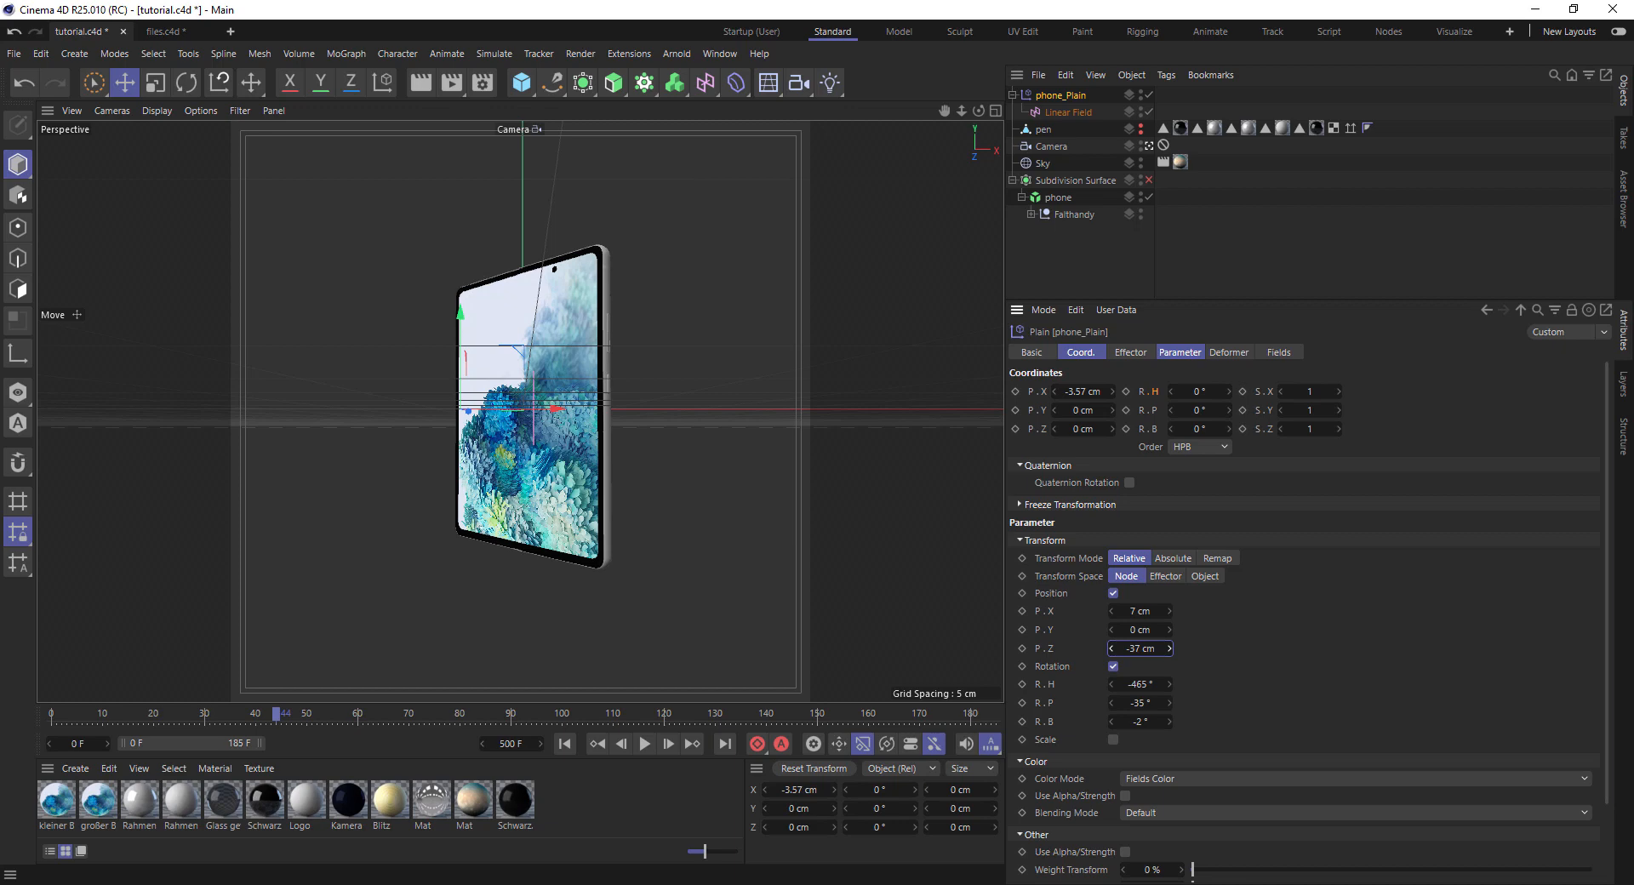
Examine the timing of the field nested under the Plain effector in files.c4d
left_click(166, 32)
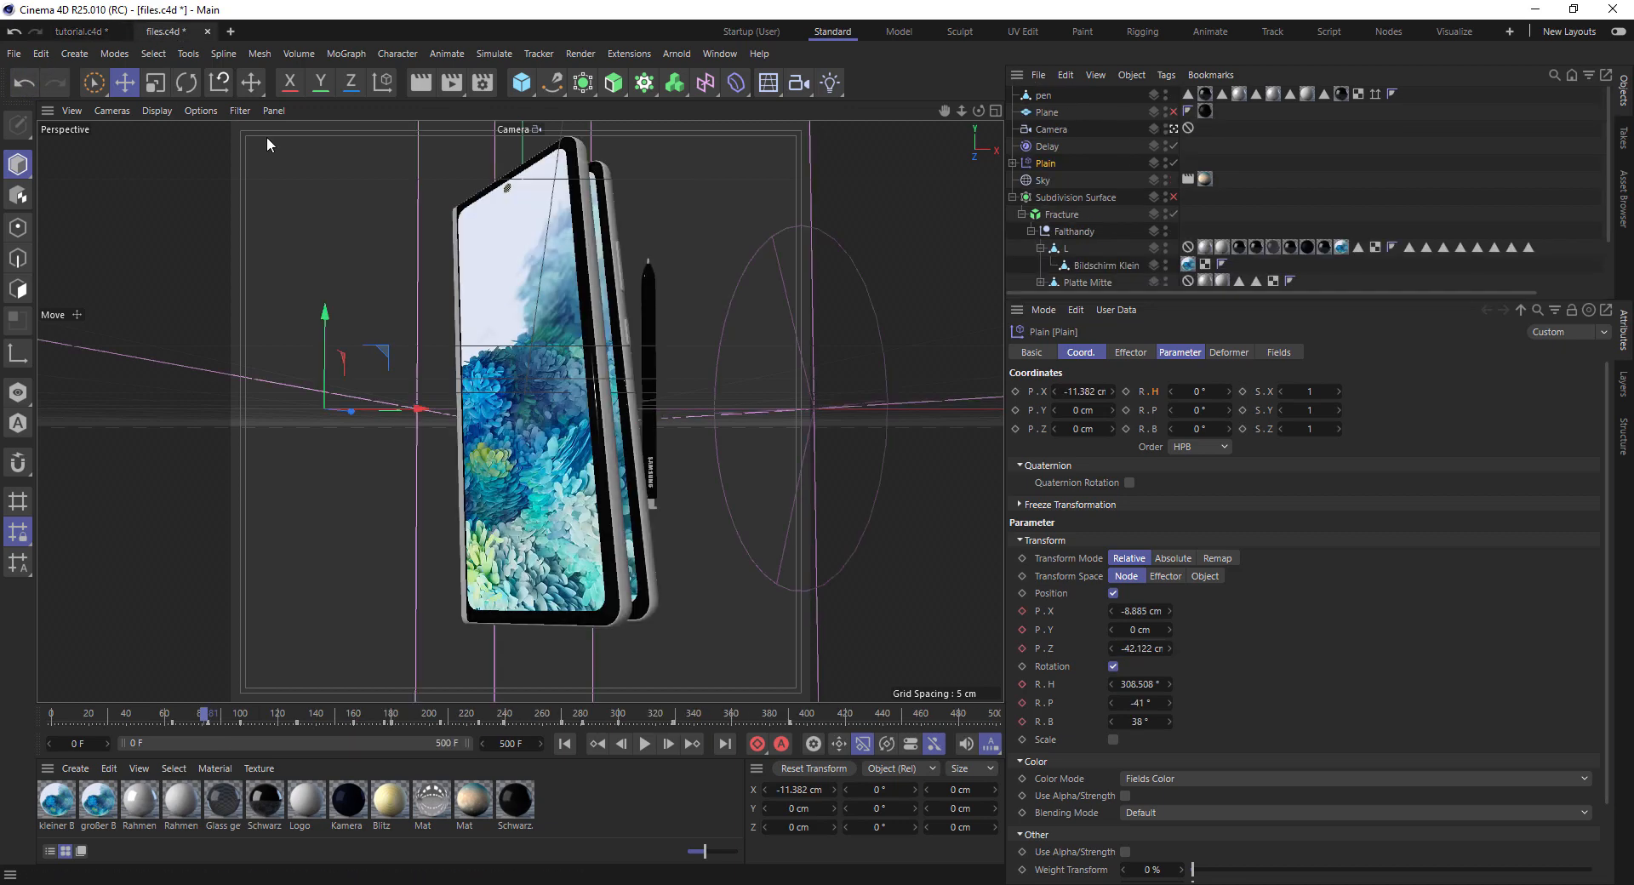
left_click(1013, 163)
left_click(1060, 181)
left_click_drag(194, 722, 152, 718)
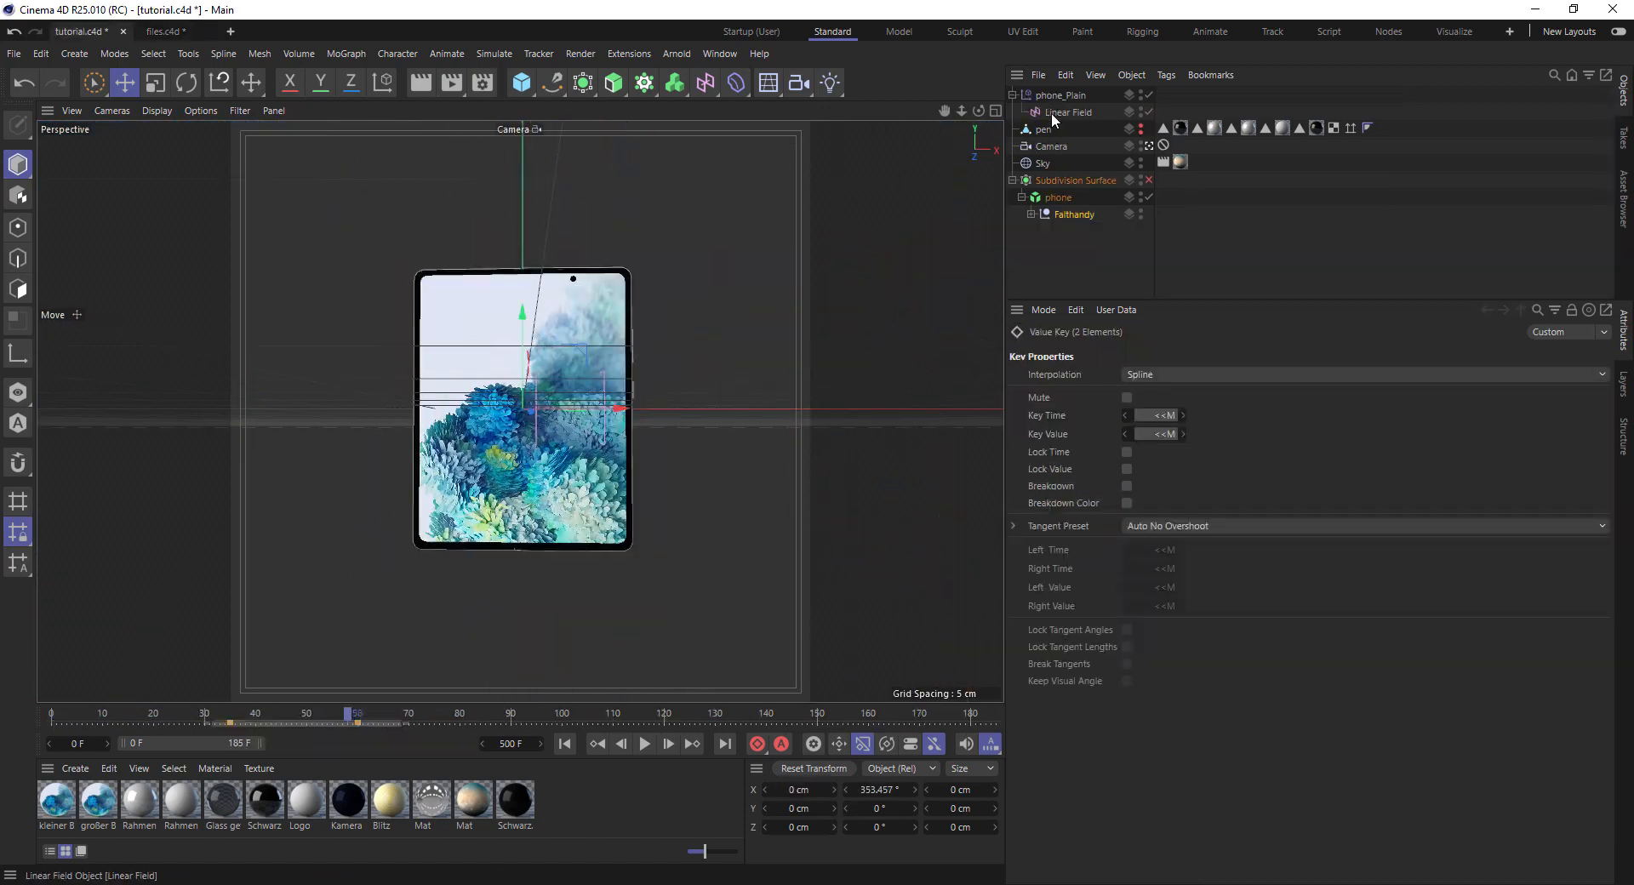
Record a key for the Linear Field's X position of 6.142 cm at frame 57
left_click(1060, 112)
mouse_move(351, 718)
left_mouse_down()
mouse_move(324, 718)
mouse_move(344, 731)
left_mouse_up()
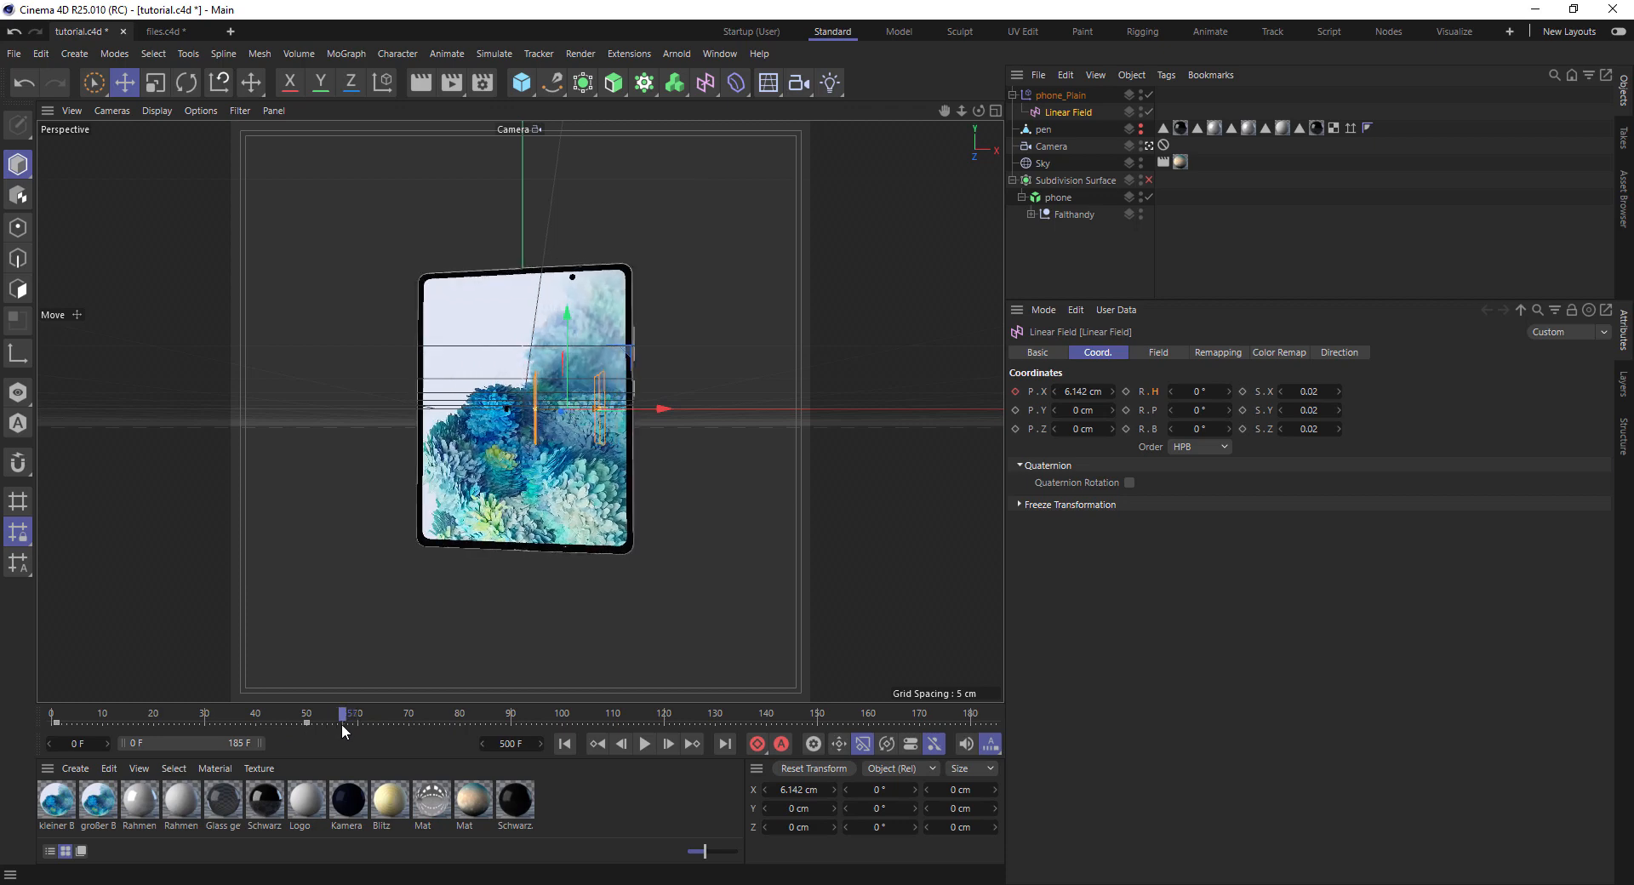
left_click(1016, 392)
Move the Linear Field to about 4.6 cm along X at frame 70 and record a position key
left_click_drag(348, 718, 407, 726)
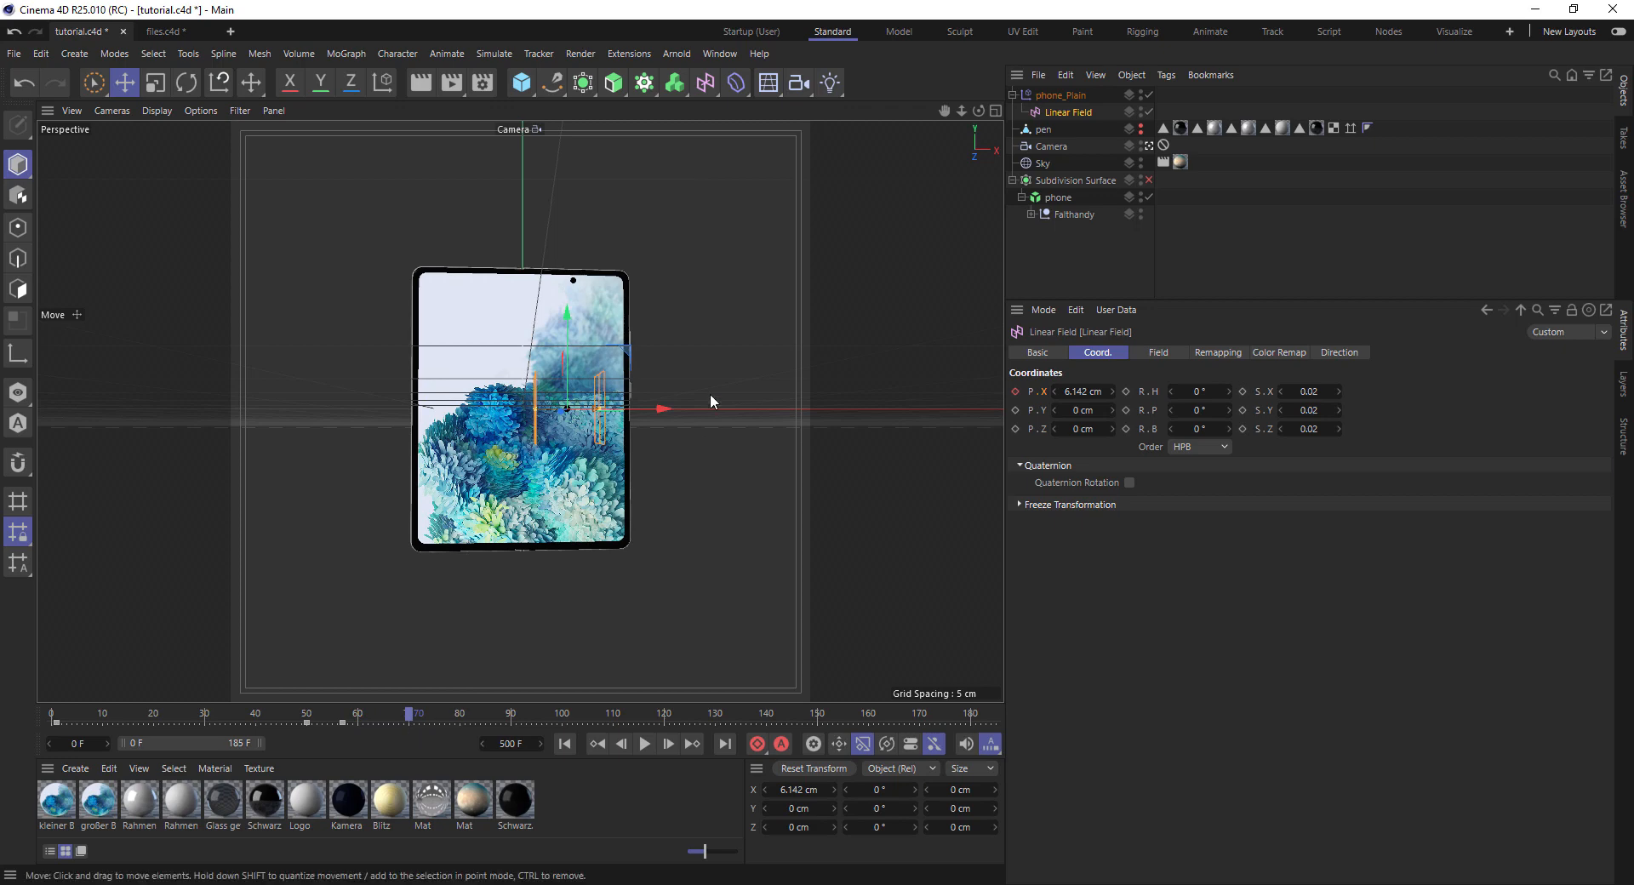
left_click_drag(664, 411, 639, 405)
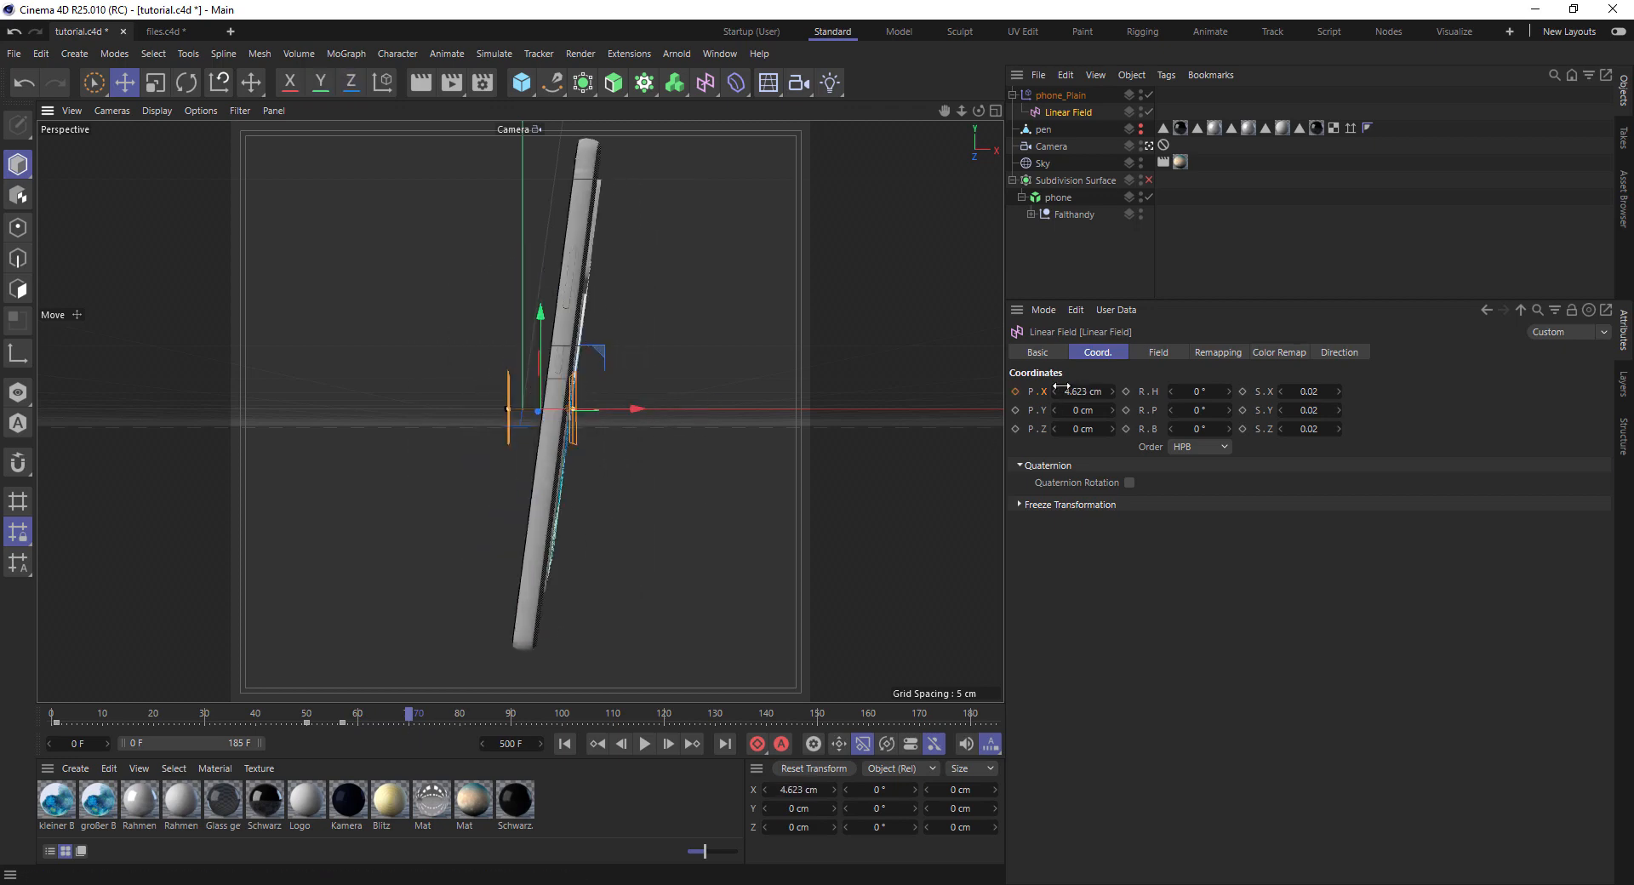
left_click(1016, 392)
Return to the Linear Field key at frame 57 and select the phone_Plain effector
left_click(599, 742)
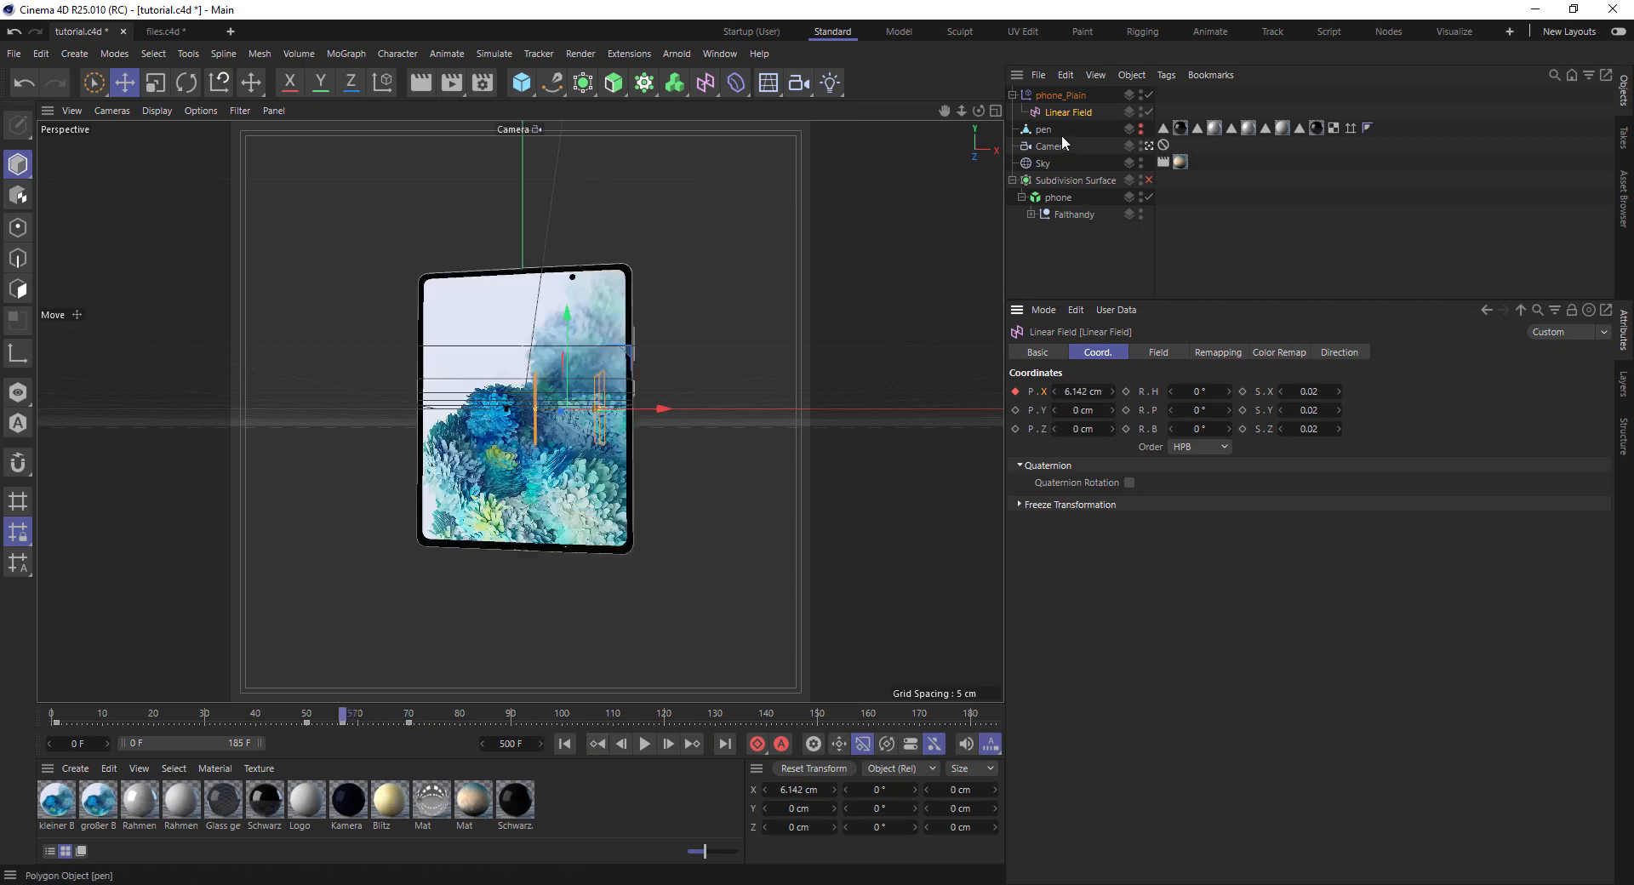
left_click(1060, 94)
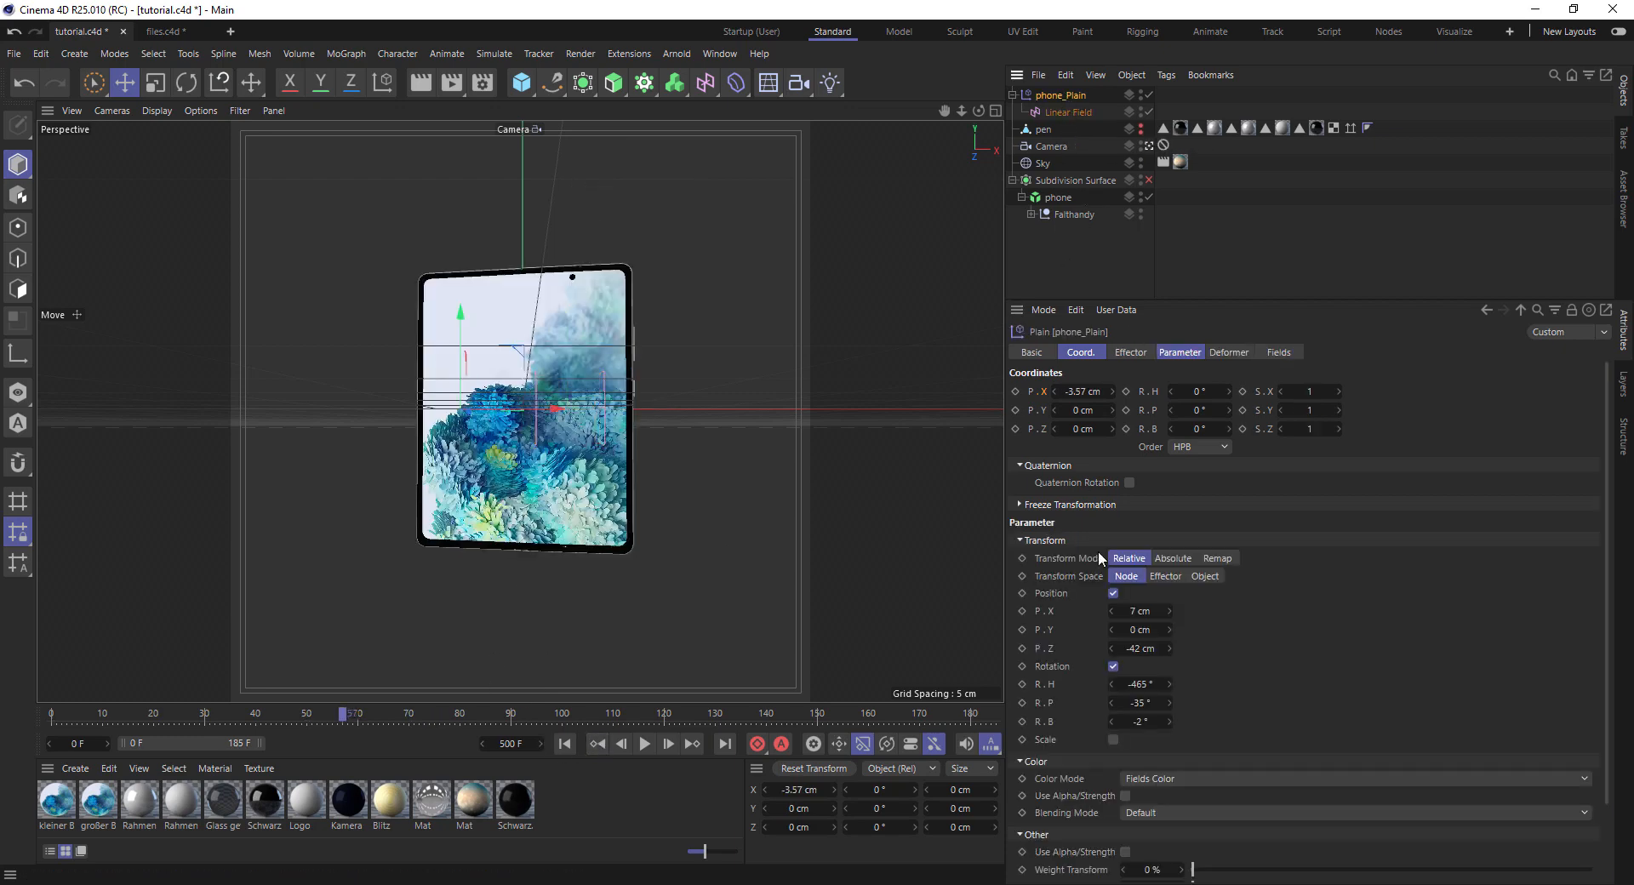
Try changing the Plain effector's P.Z position to -29 cm around frame 65, and undo the change
left_click(1134, 650)
left_click_drag(345, 720, 384, 720)
left_click_drag(1131, 651, 1098, 651)
left_click(24, 83)
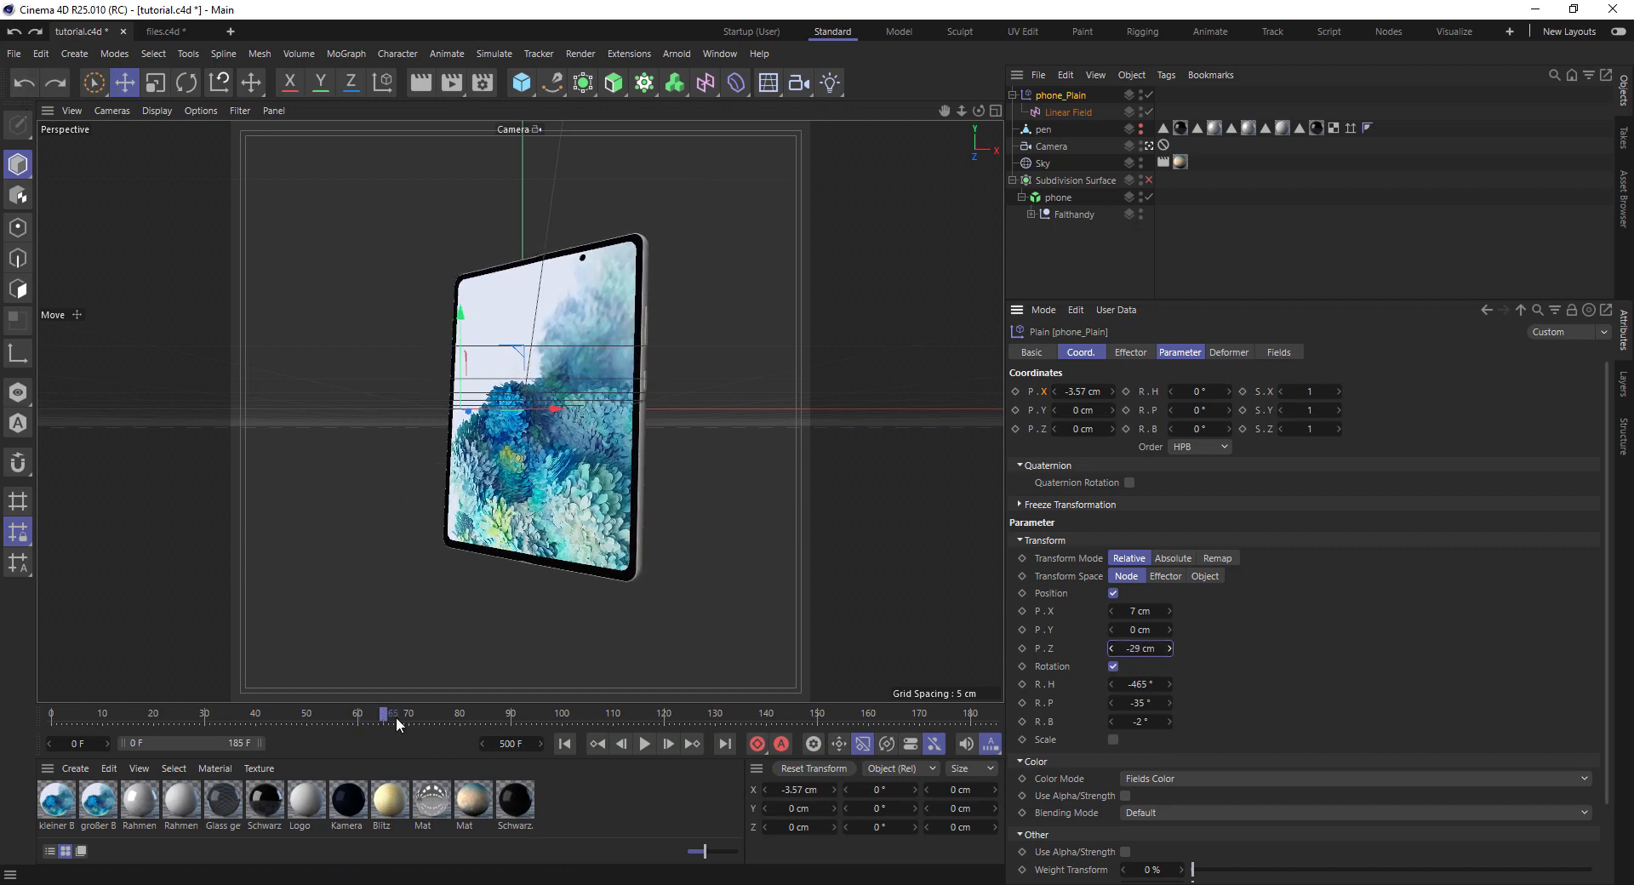
mouse_move(386, 715)
left_mouse_down()
mouse_move(363, 709)
mouse_move(395, 715)
mouse_move(381, 715)
left_mouse_up()
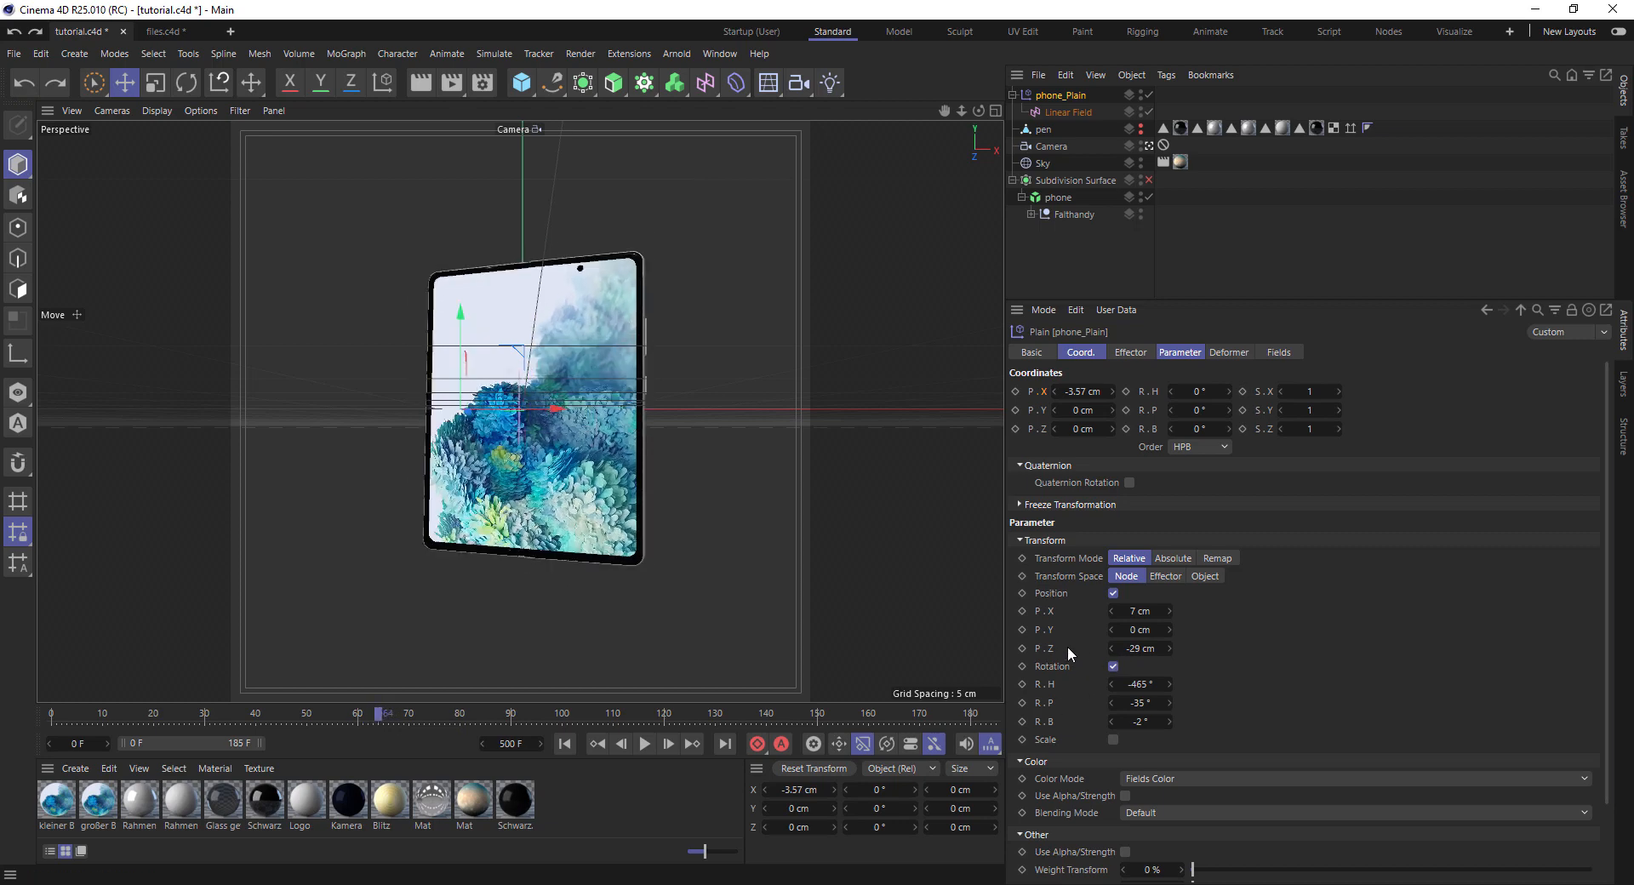
left_click(24, 84)
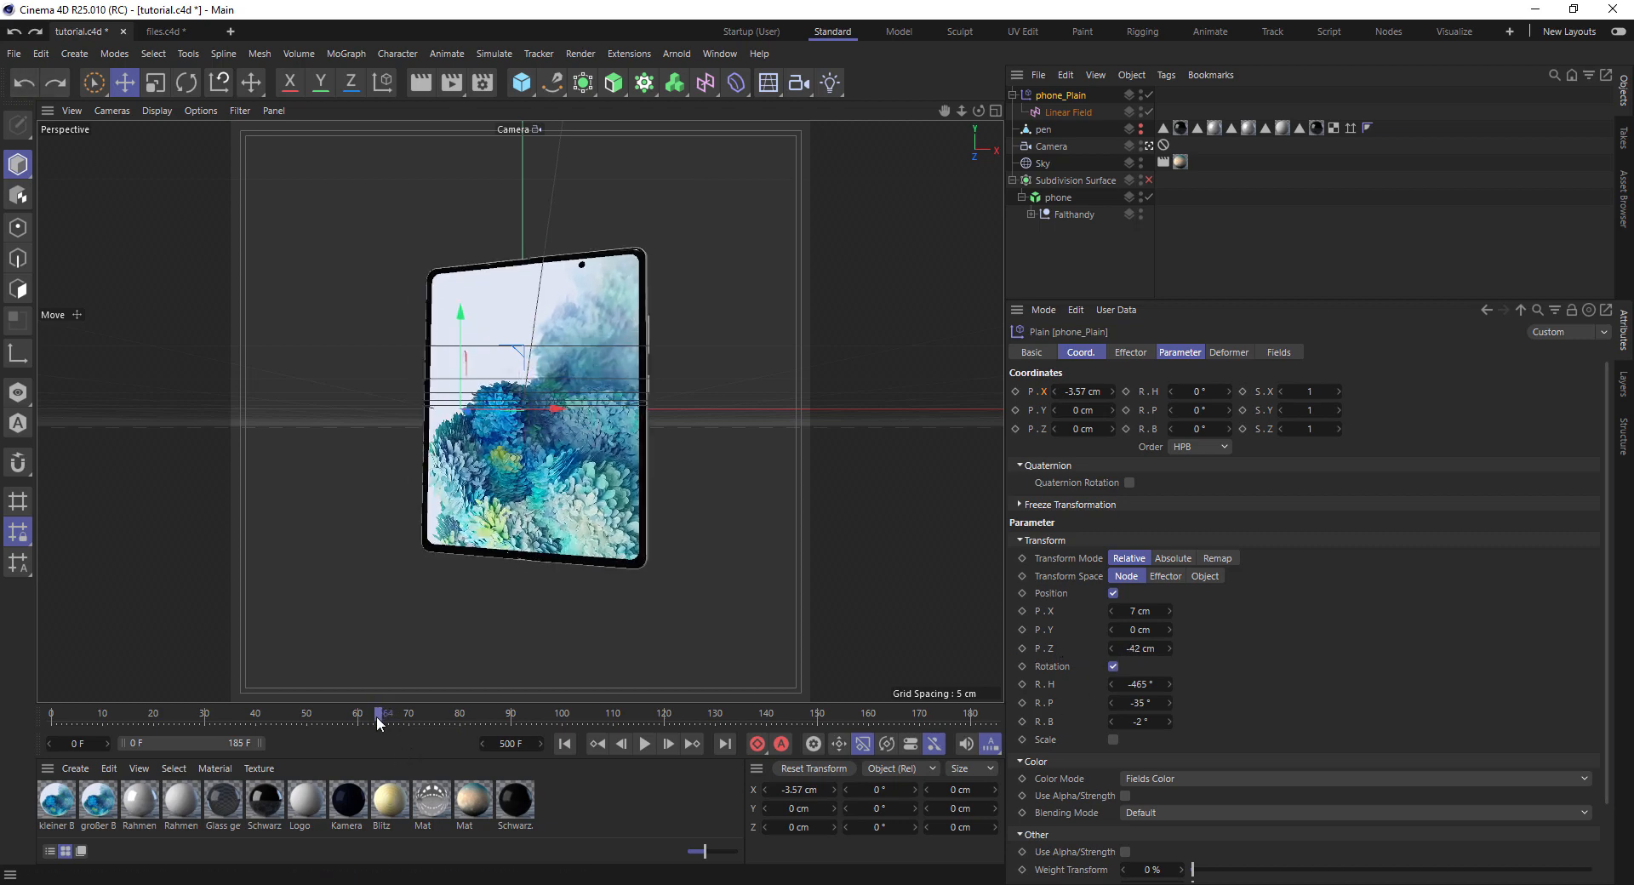
Key the Plain effector's P.Z at -42 cm on frame 63 and at -87 cm on frame 78
mouse_move(376, 712)
left_mouse_down()
mouse_move(359, 709)
mouse_move(399, 715)
mouse_move(354, 715)
mouse_move(414, 732)
mouse_move(356, 726)
mouse_move(393, 728)
mouse_move(372, 730)
left_mouse_up()
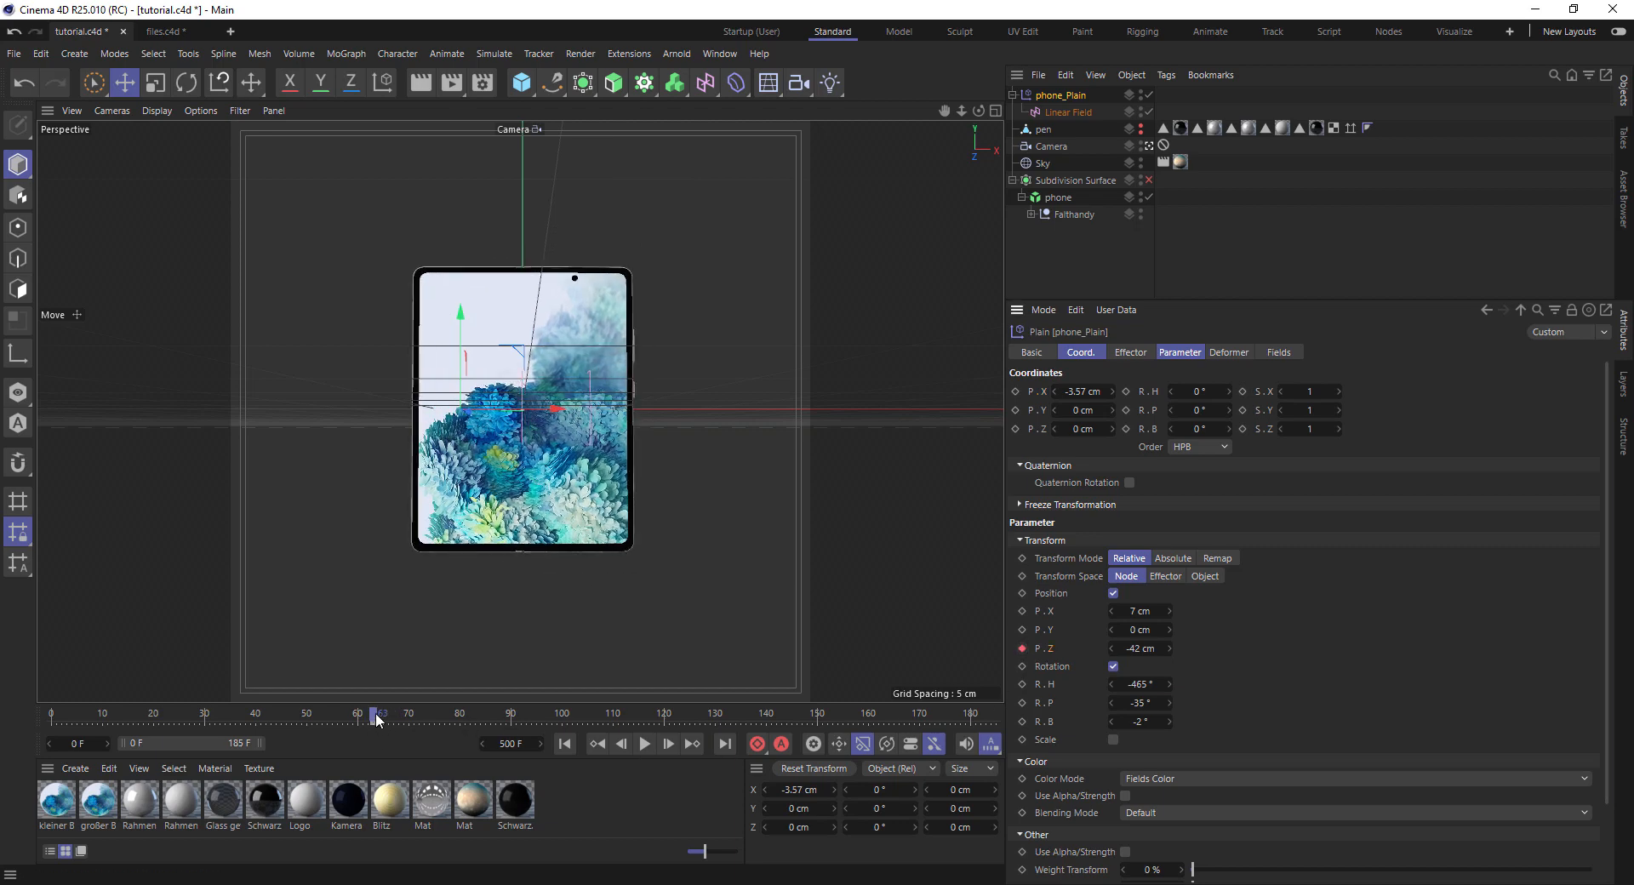
left_click_drag(378, 720, 426, 722)
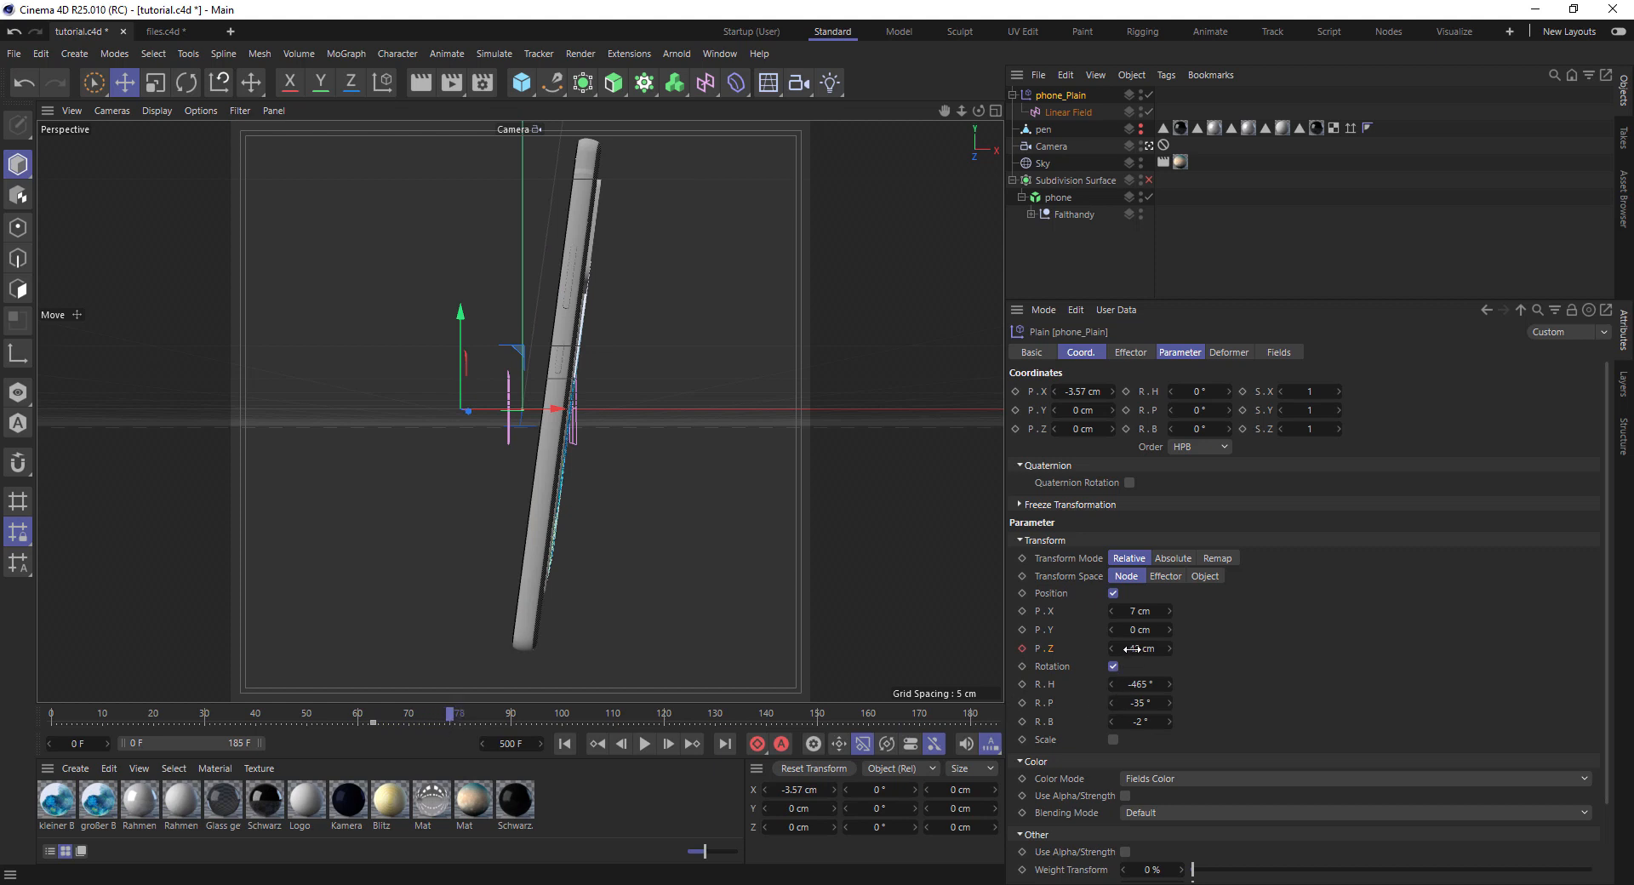
left_click_drag(1133, 649, 1095, 649)
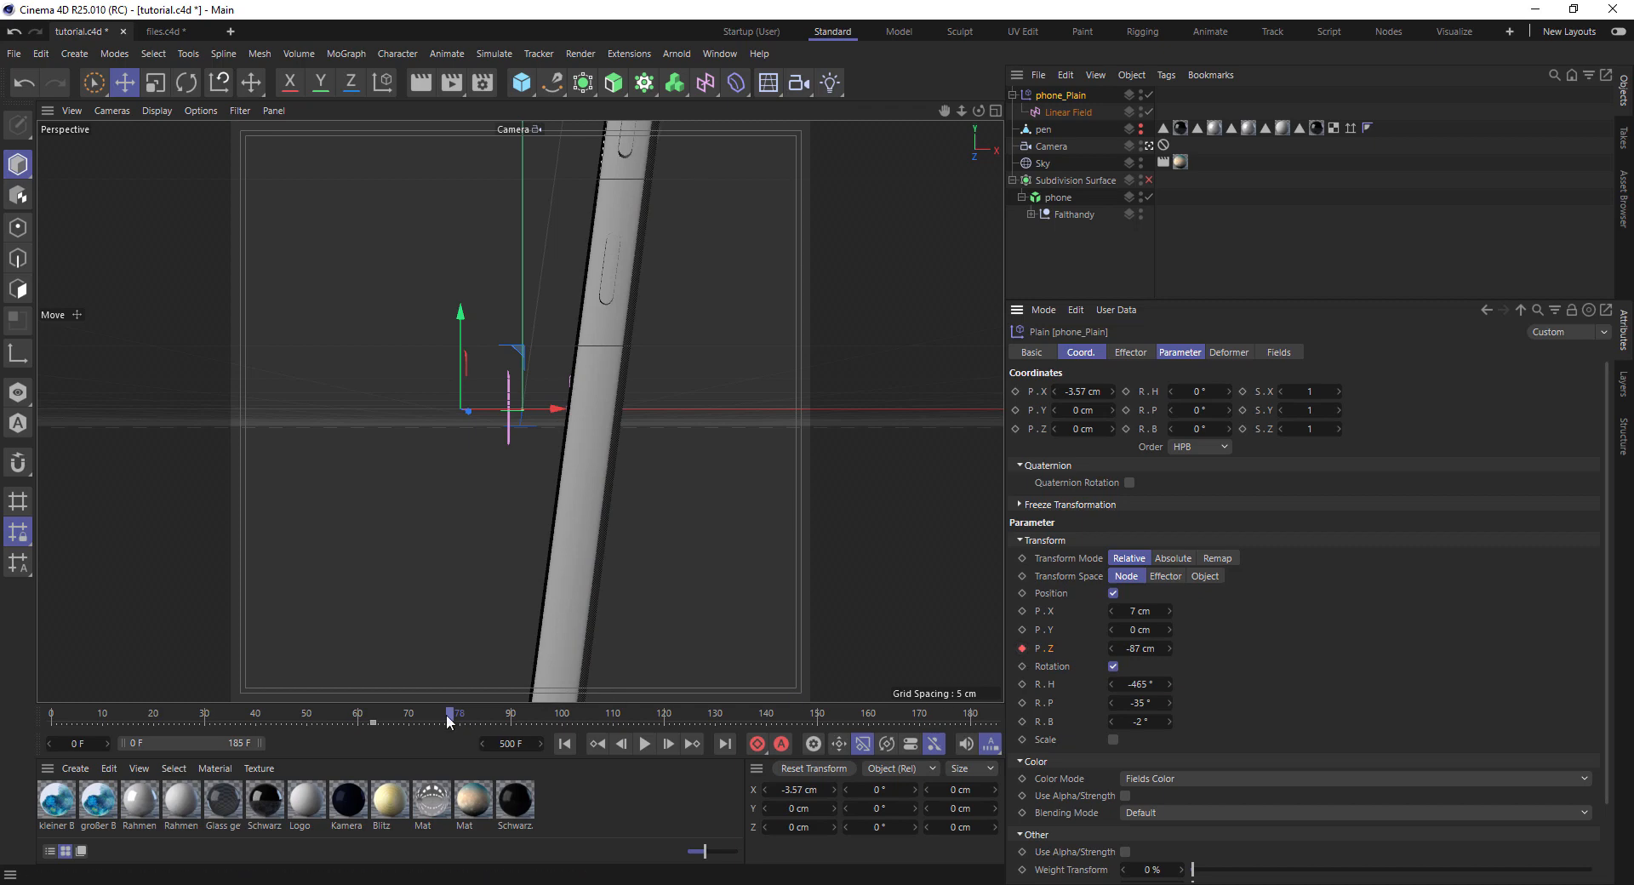
Key the Plain effector's R.H rotation at -465° on frame 68 and at 122° on frame 80
left_click_drag(449, 713, 400, 747)
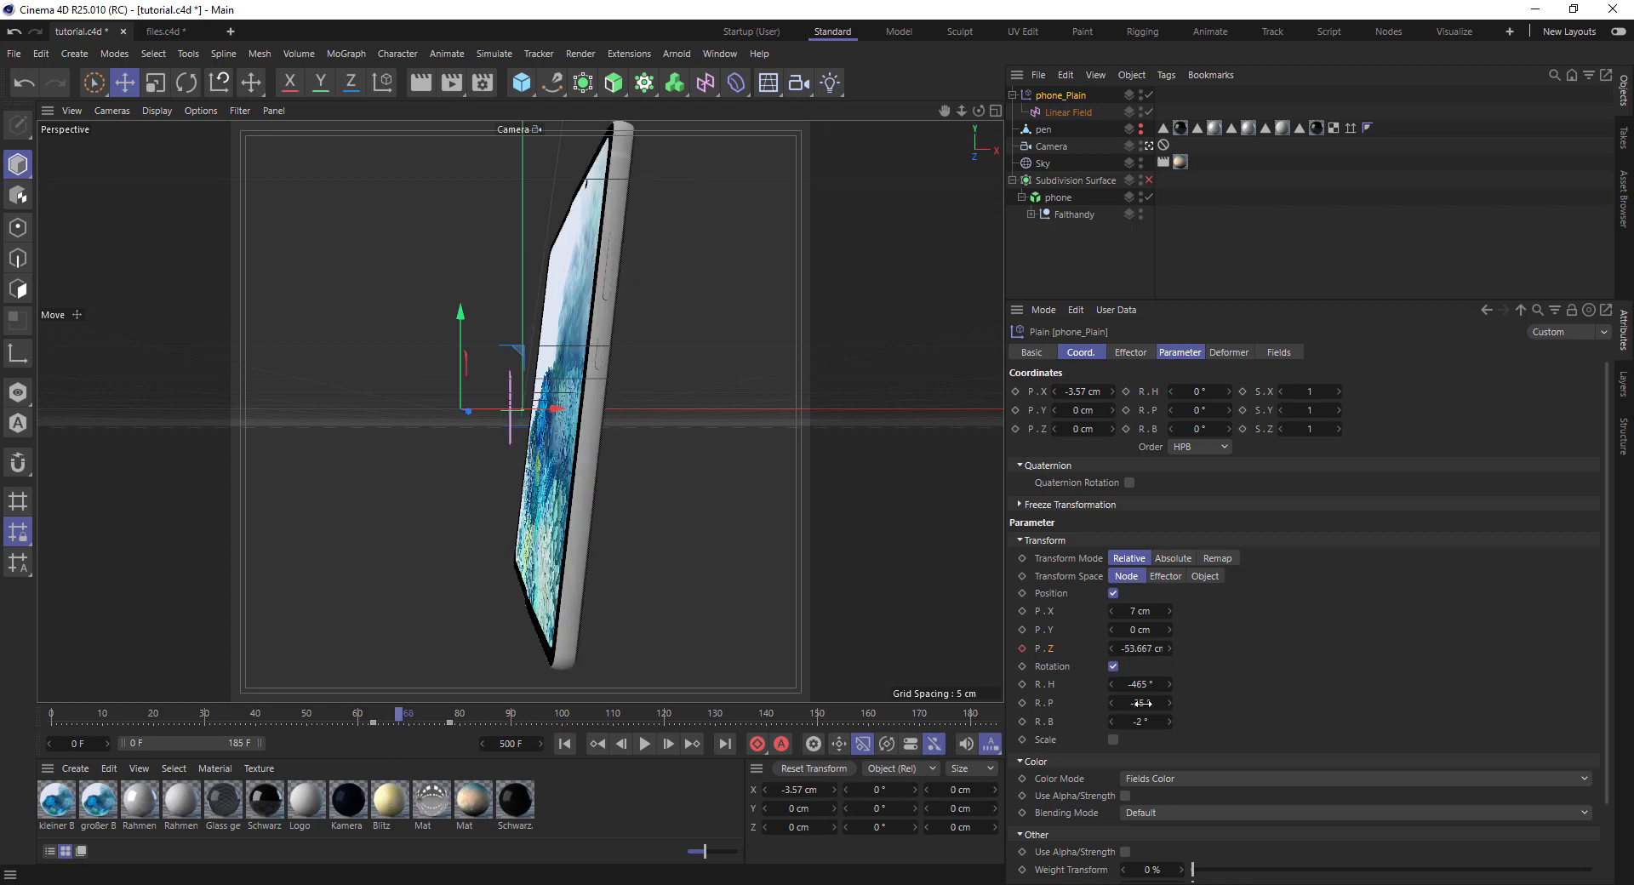
left_click(1141, 685)
left_click_drag(424, 713, 460, 717)
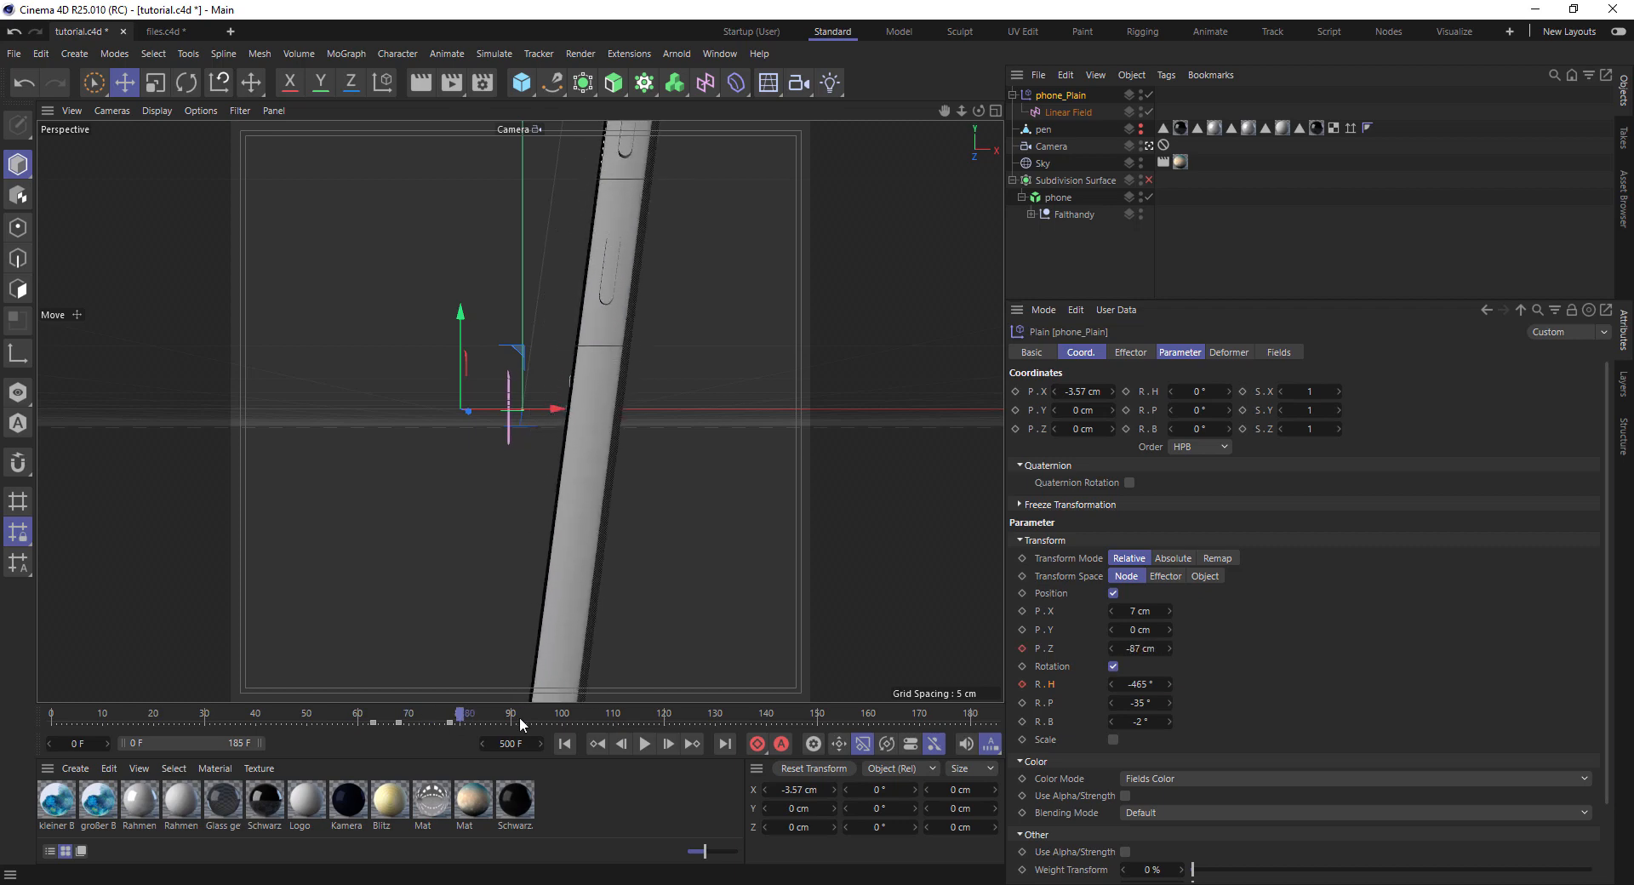
mouse_move(1141, 691)
left_mouse_down()
mouse_move(1209, 692)
mouse_move(1137, 688)
mouse_move(1188, 688)
mouse_move(1140, 686)
mouse_move(1166, 685)
left_mouse_up()
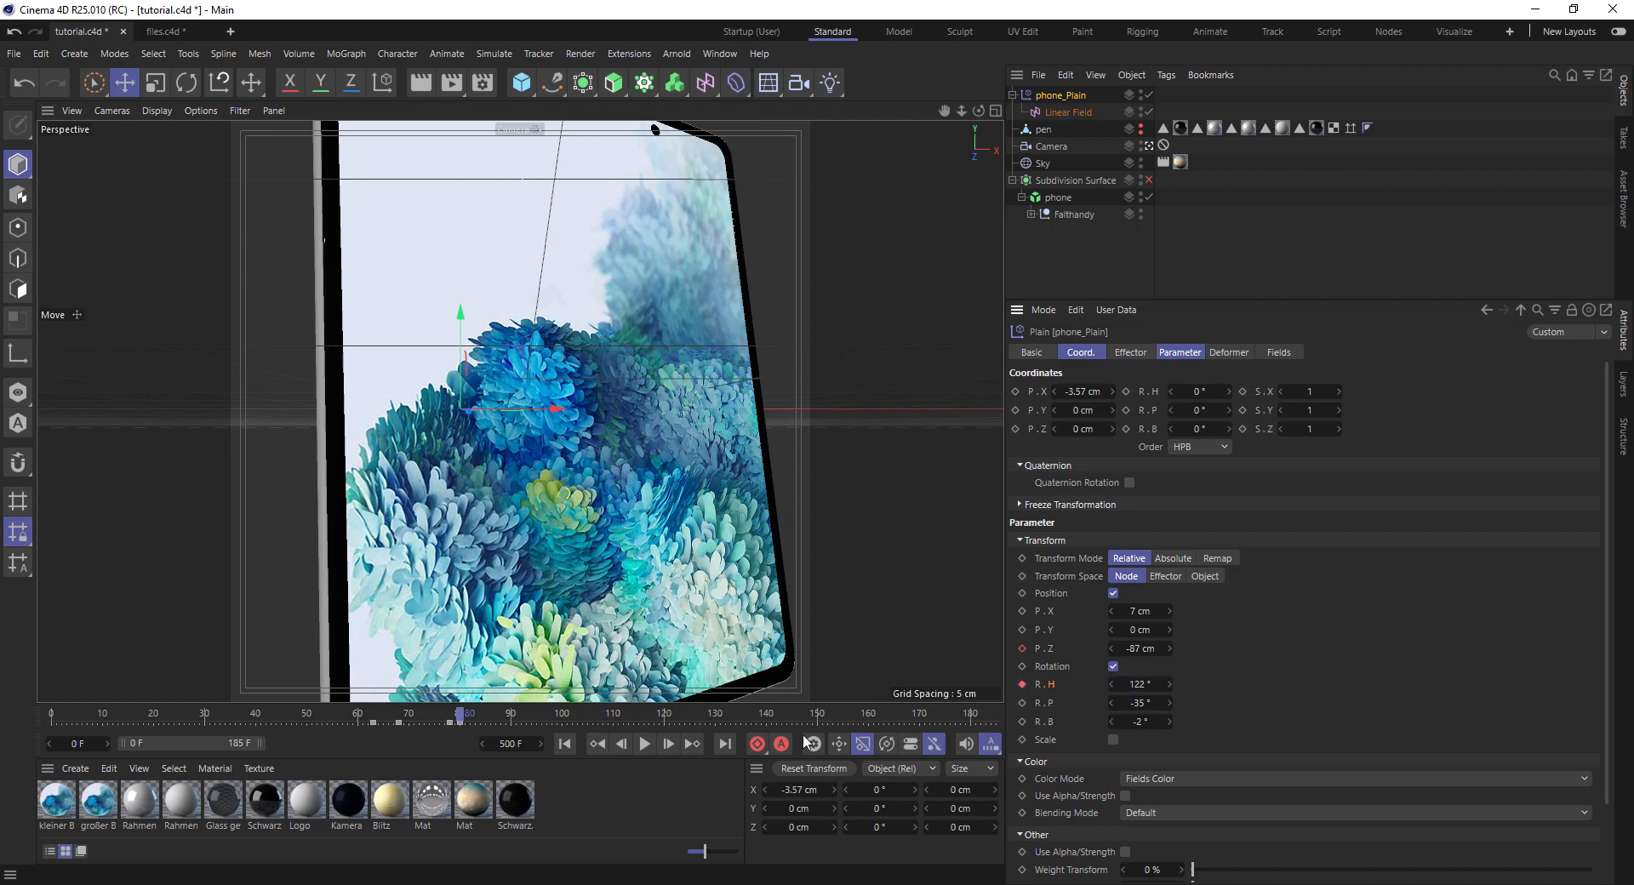
Key the Plain effector's P.X at 7 cm on frame 68 and at 4 cm on frame 80
left_click_drag(457, 710, 399, 718)
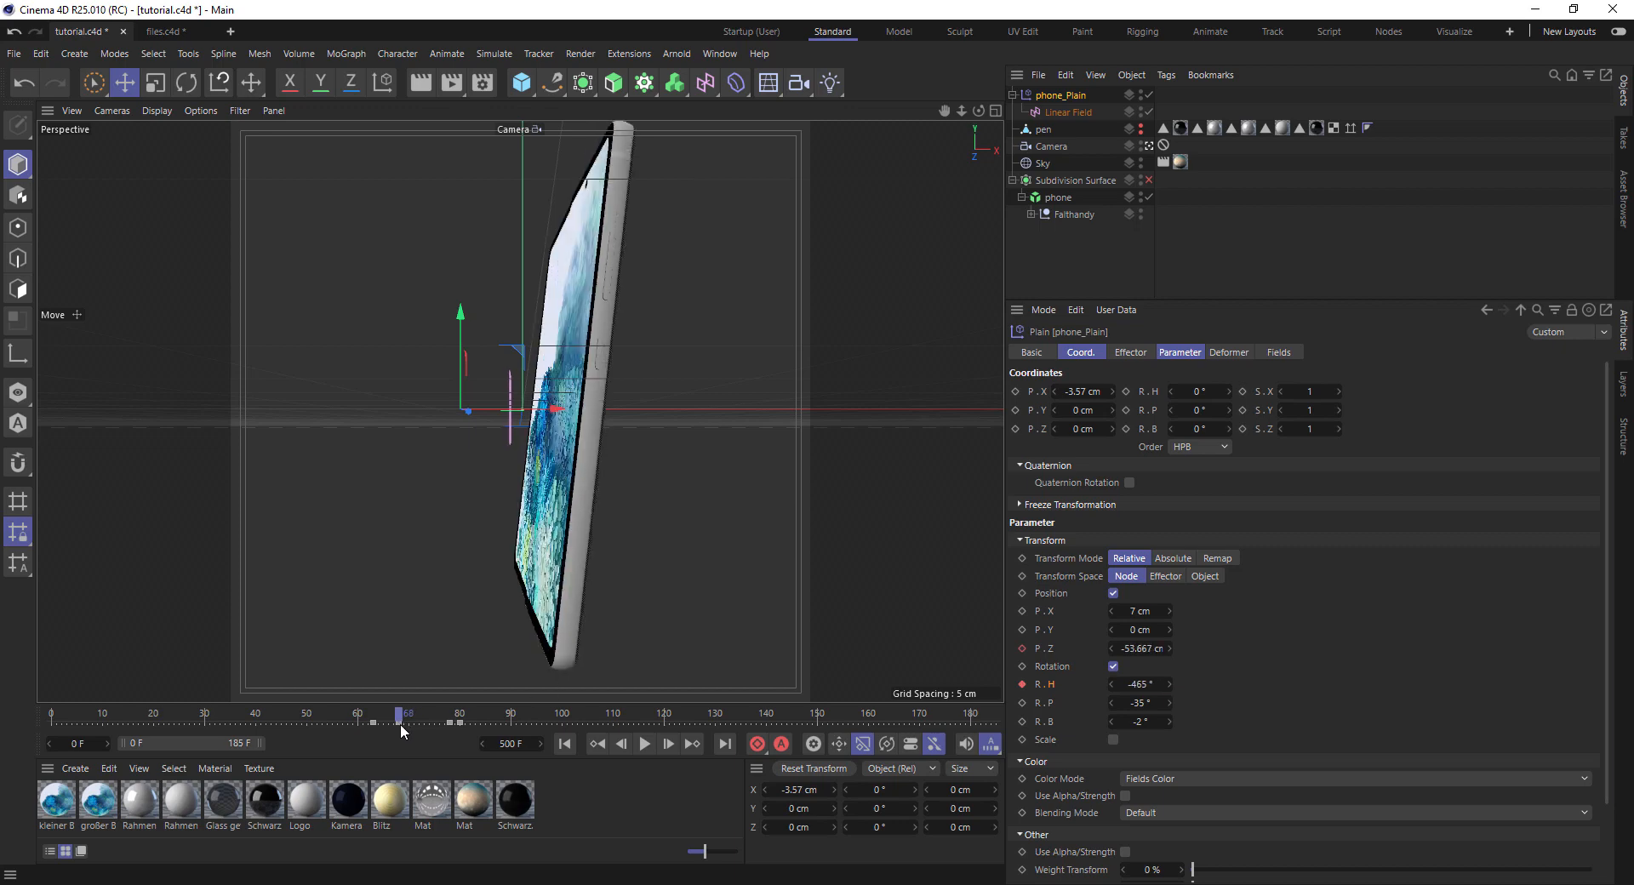
left_click_drag(1117, 634, 1093, 635)
left_click(24, 82)
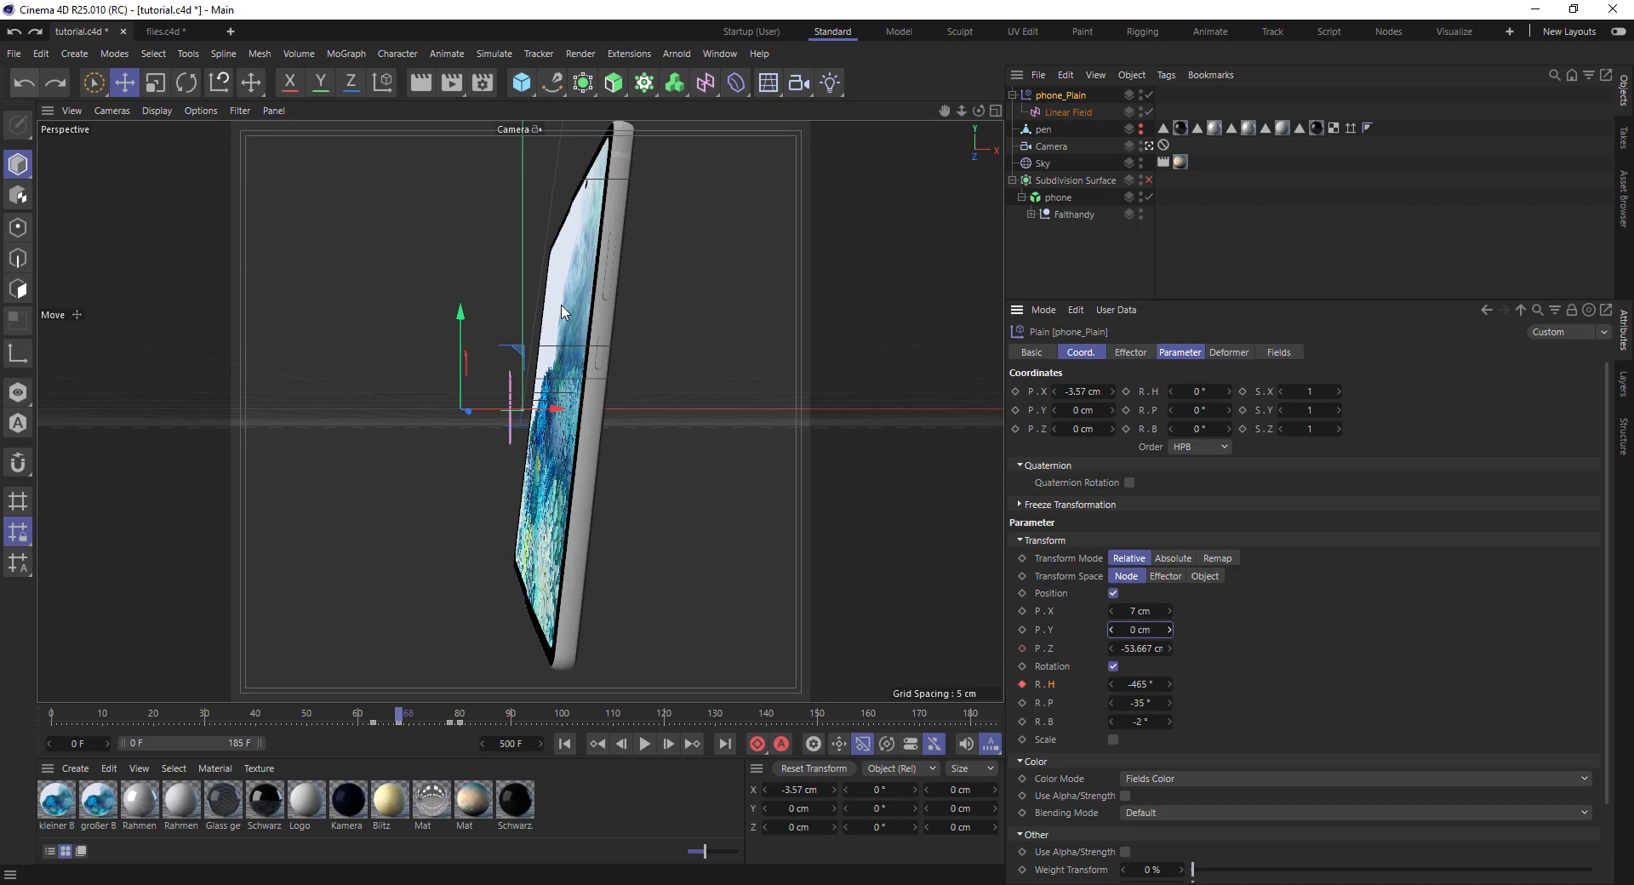
left_click(1022, 612)
left_click_drag(400, 717, 461, 725)
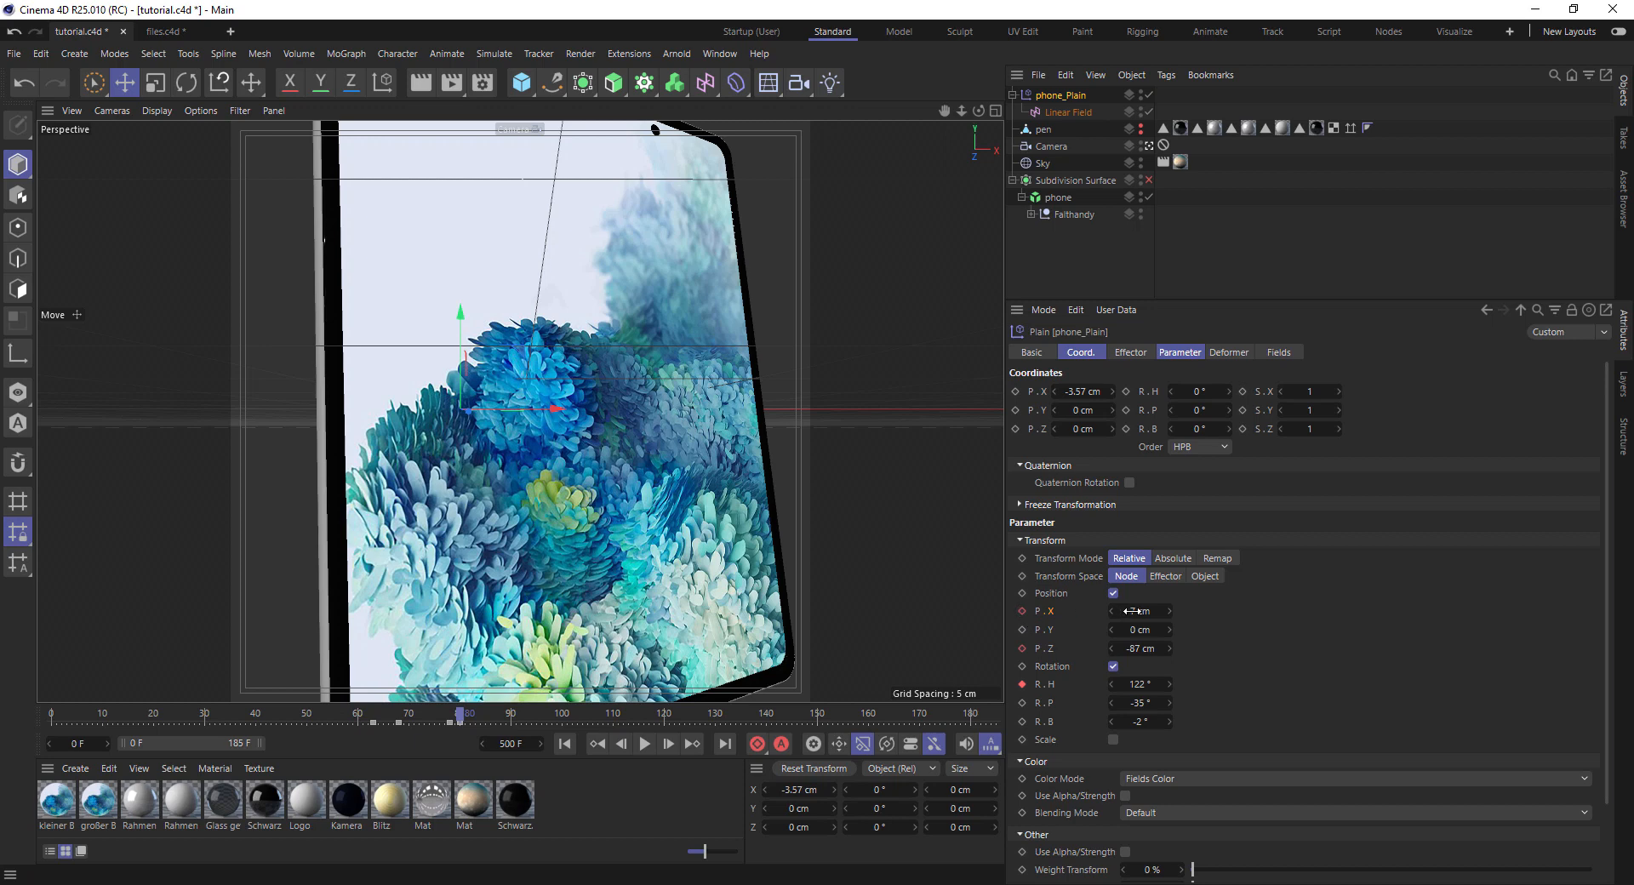
left_click_drag(1132, 611, 1158, 611)
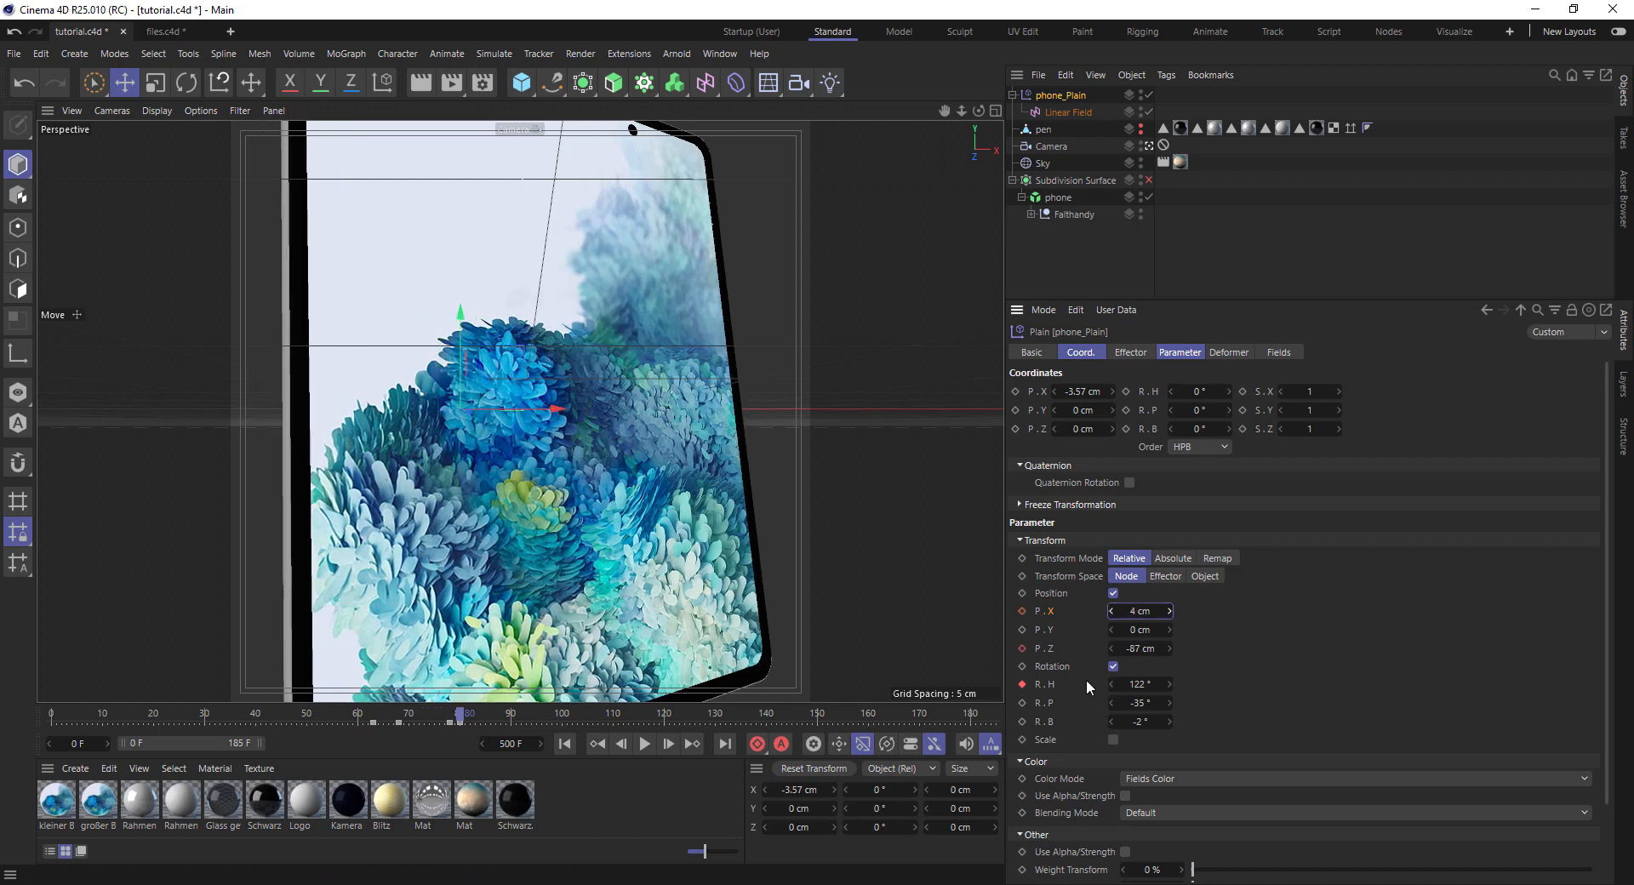
mouse_move(463, 717)
left_mouse_down()
mouse_move(314, 717)
mouse_move(460, 727)
left_mouse_up()
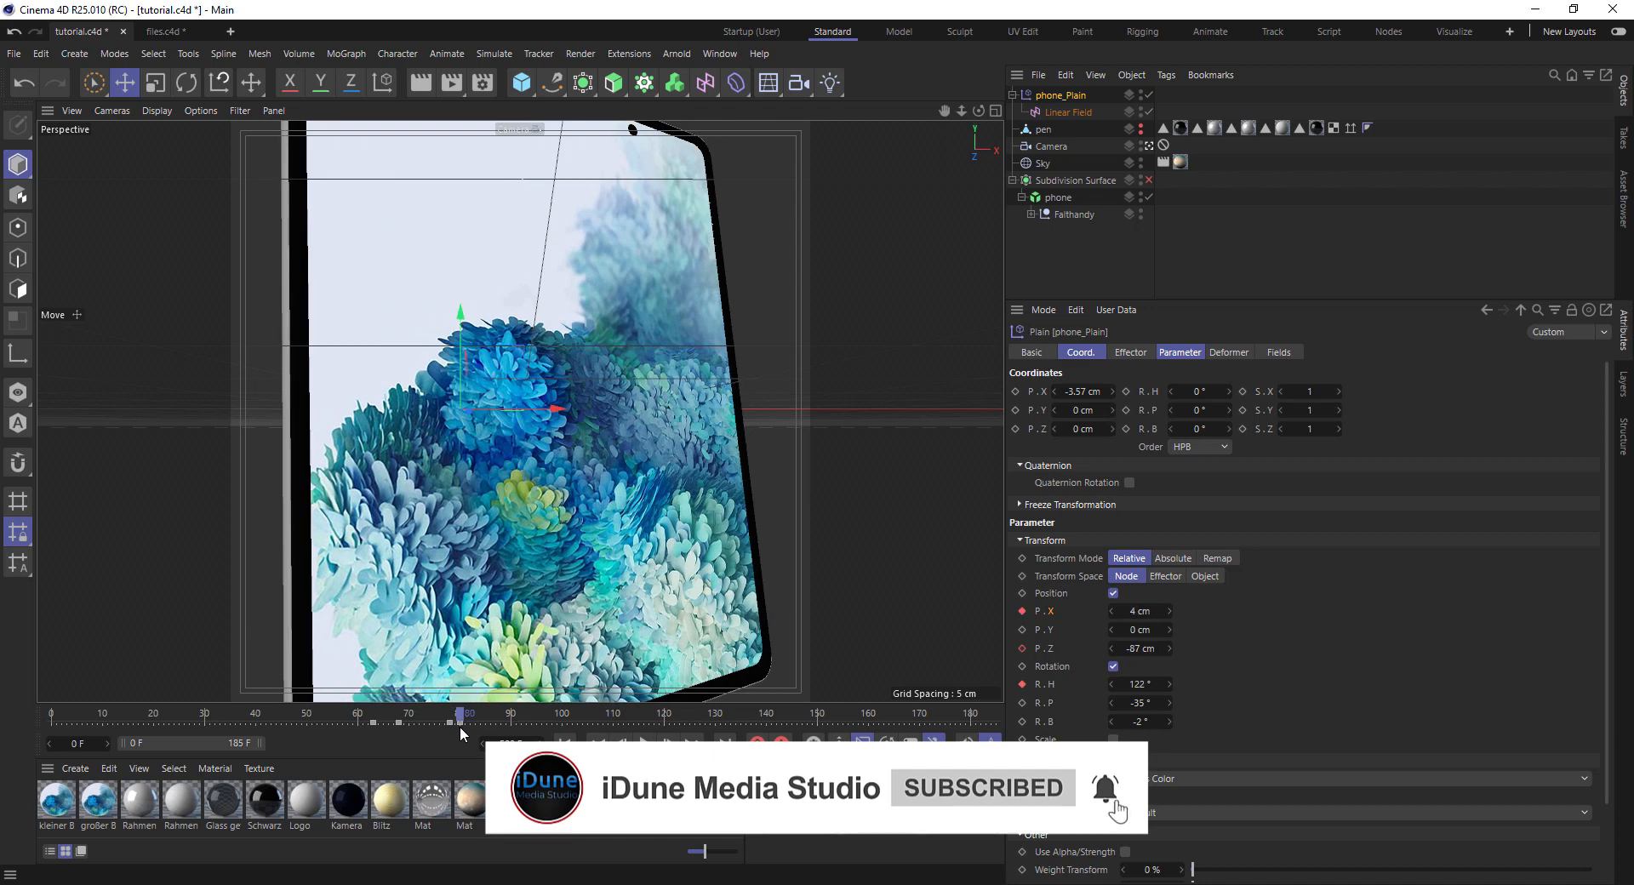
Re-key the effector's R.H at -837° on frame 80, and key its P.Z at -54 cm on frame 94
left_click_drag(1170, 685, 1624, 819)
mouse_move(1151, 700)
left_mouse_down()
mouse_move(1190, 703)
mouse_move(1153, 688)
left_mouse_up()
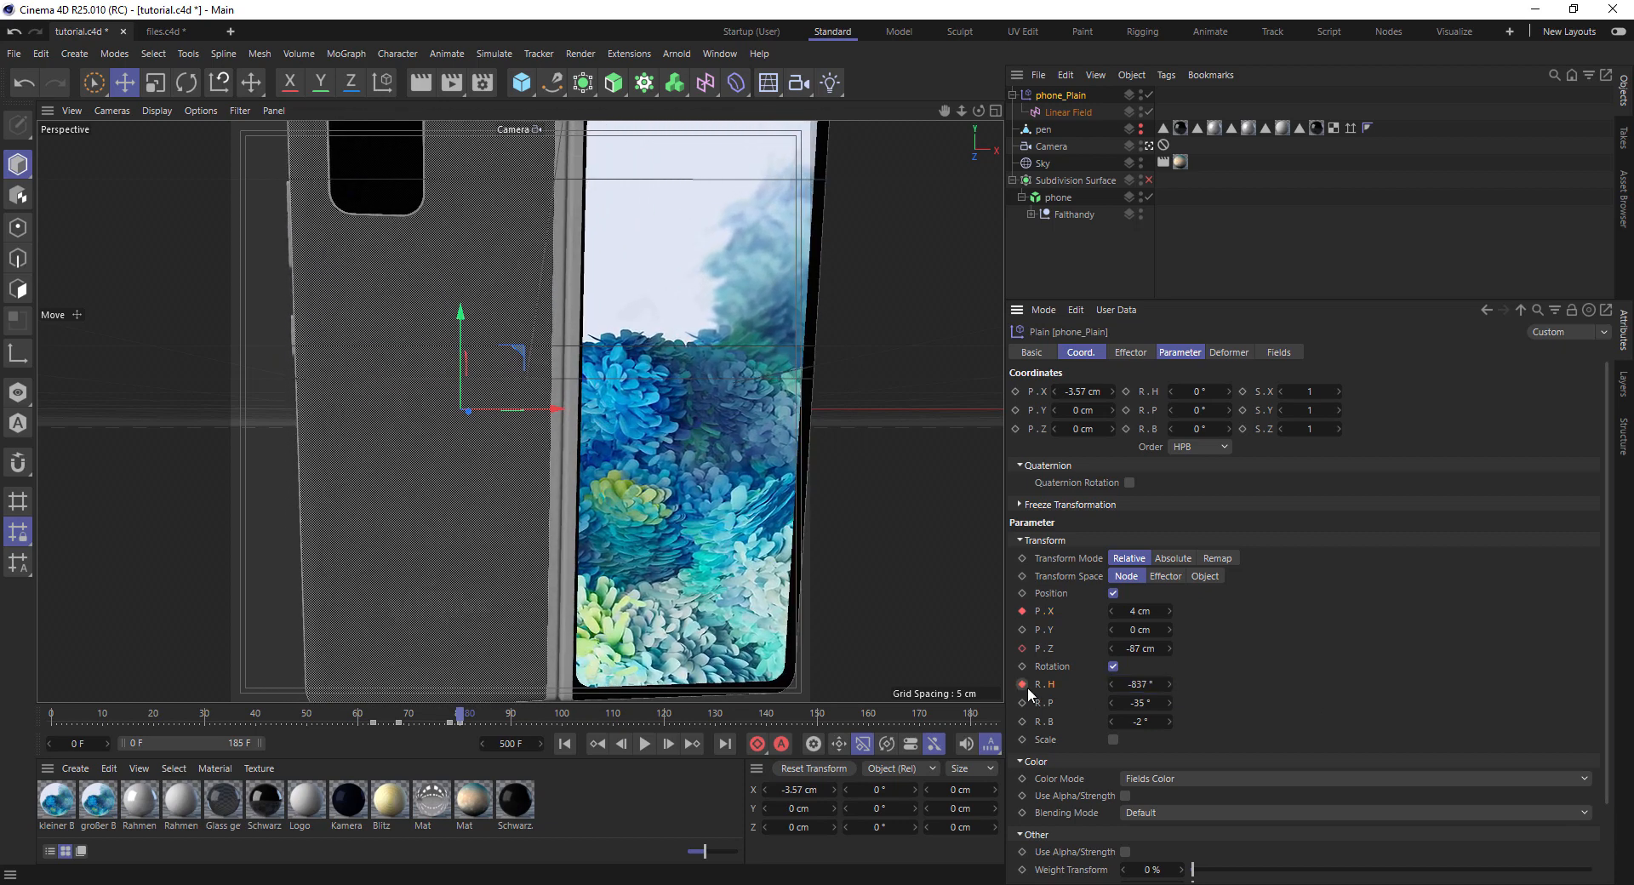
mouse_move(456, 713)
left_mouse_down()
mouse_move(278, 715)
mouse_move(465, 719)
left_mouse_up()
left_click_drag(1136, 649, 1122, 650)
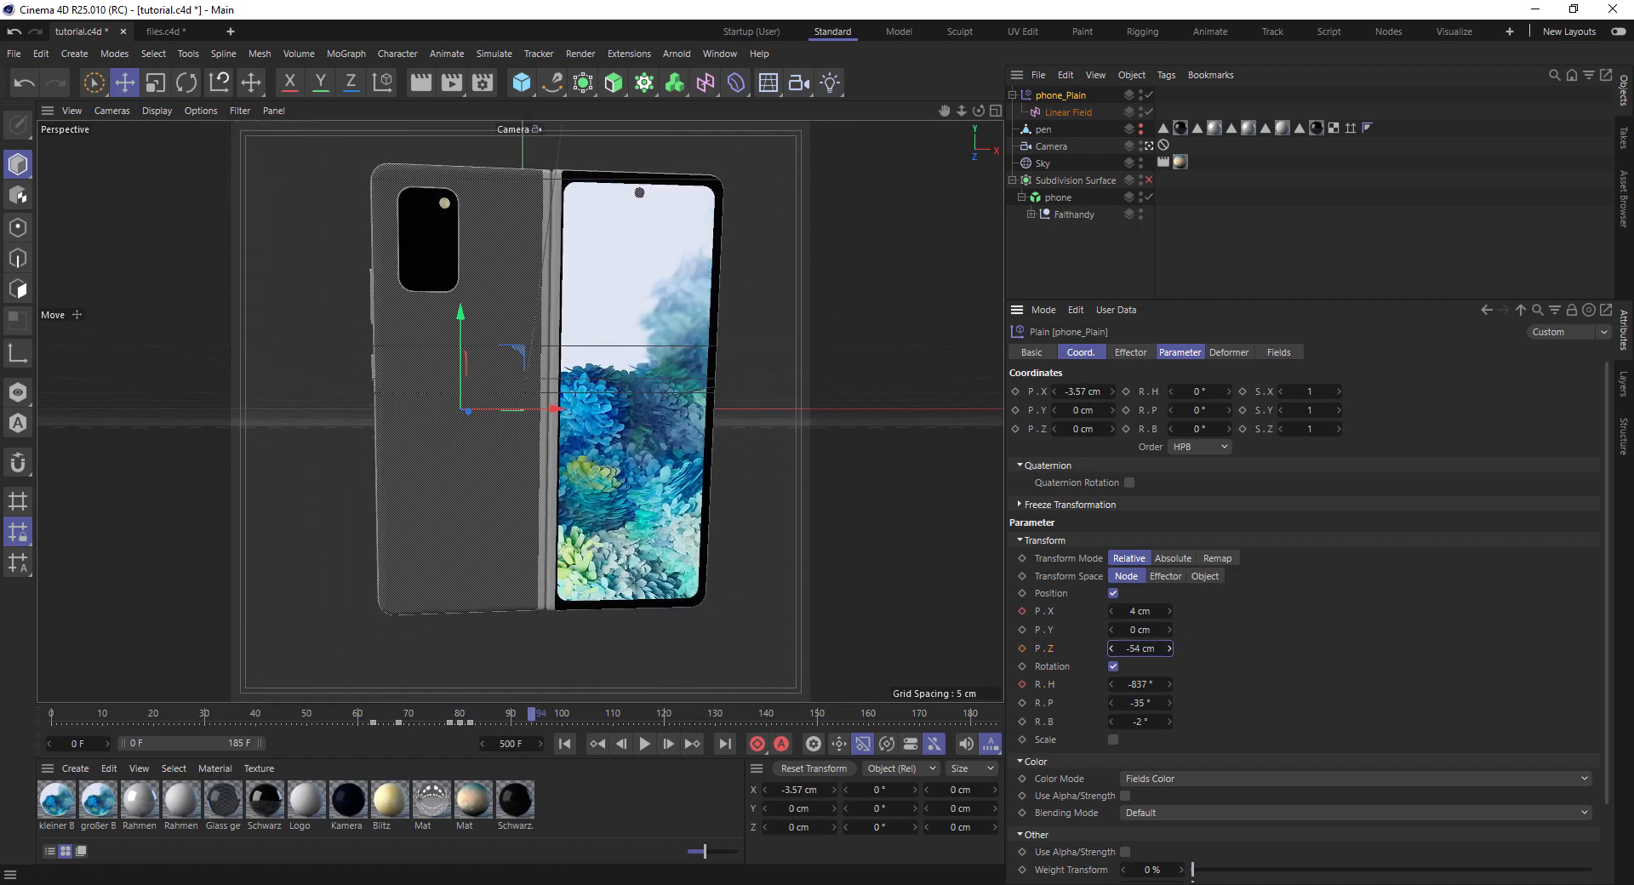
left_click(1024, 648)
Key the Plain effector's R.H at -837° on frame 89 and at -1490° on frame 101
mouse_move(528, 717)
left_mouse_down()
mouse_move(337, 715)
mouse_move(519, 719)
mouse_move(366, 732)
mouse_move(422, 706)
mouse_move(529, 723)
mouse_move(482, 737)
mouse_move(499, 743)
mouse_move(507, 715)
left_mouse_up()
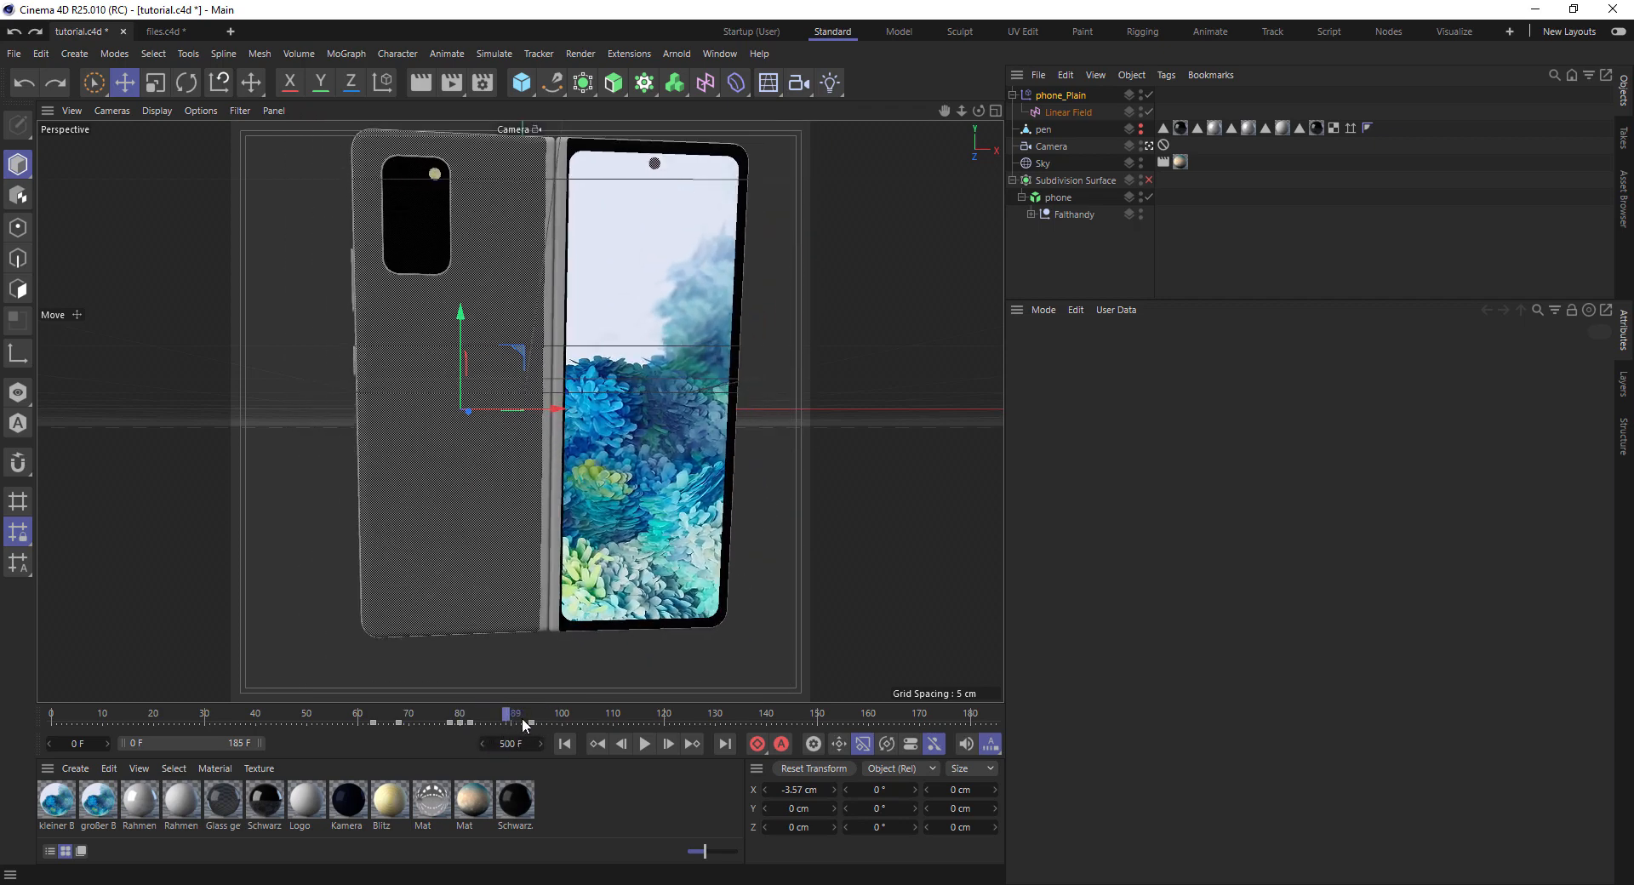
left_click(1061, 96)
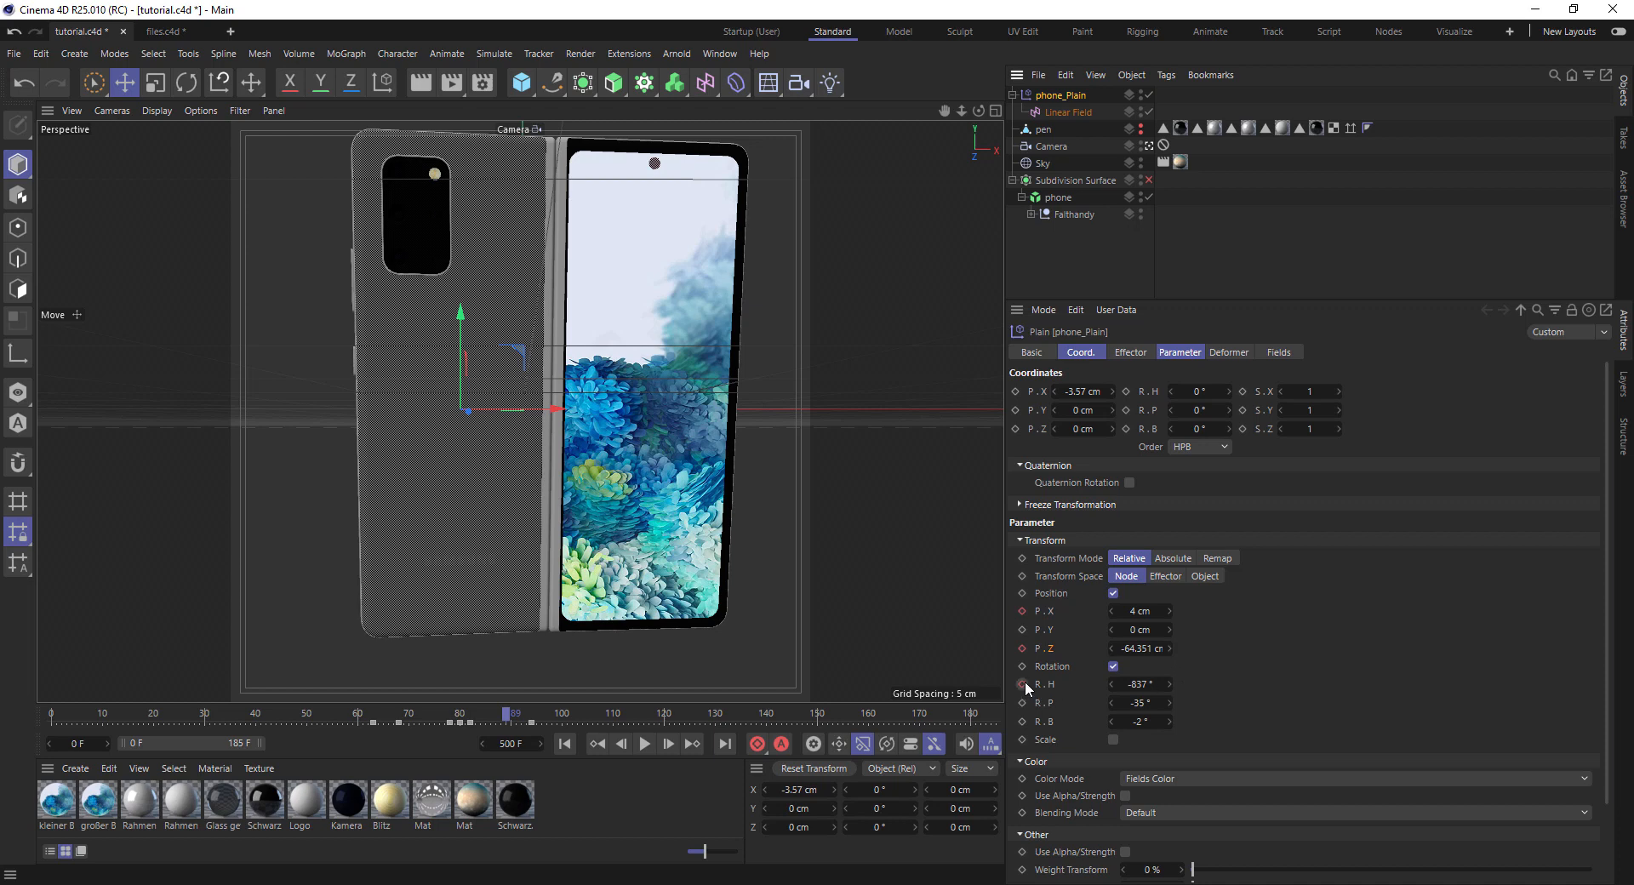
left_click_drag(512, 715, 542, 715)
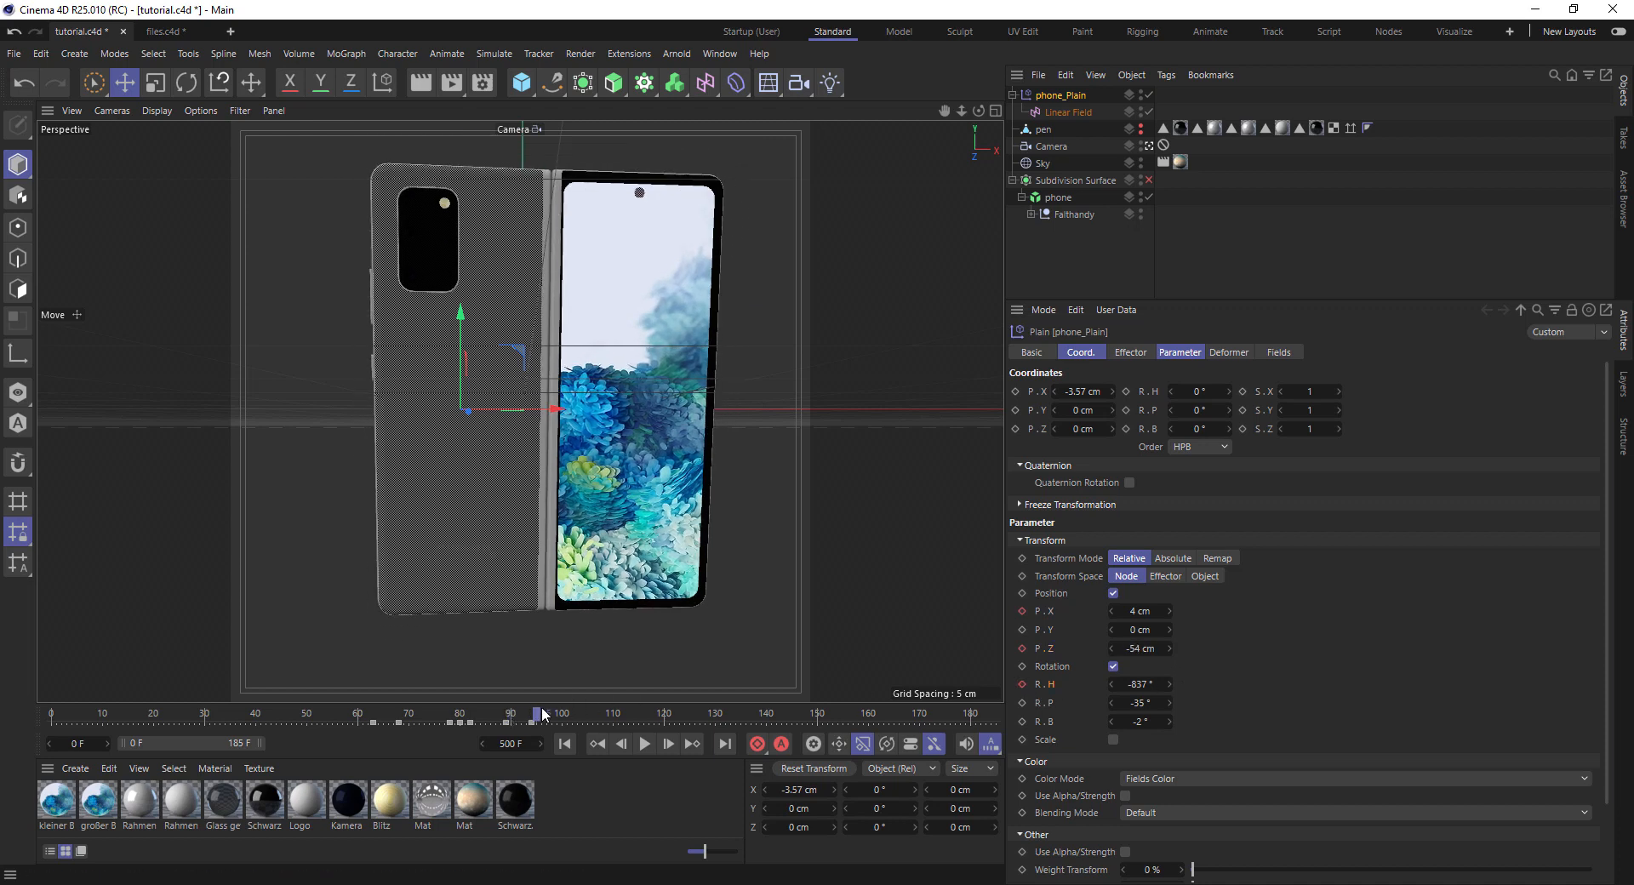
left_click_drag(1140, 650, 1066, 686)
left_click_drag(1170, 685, 1167, 684)
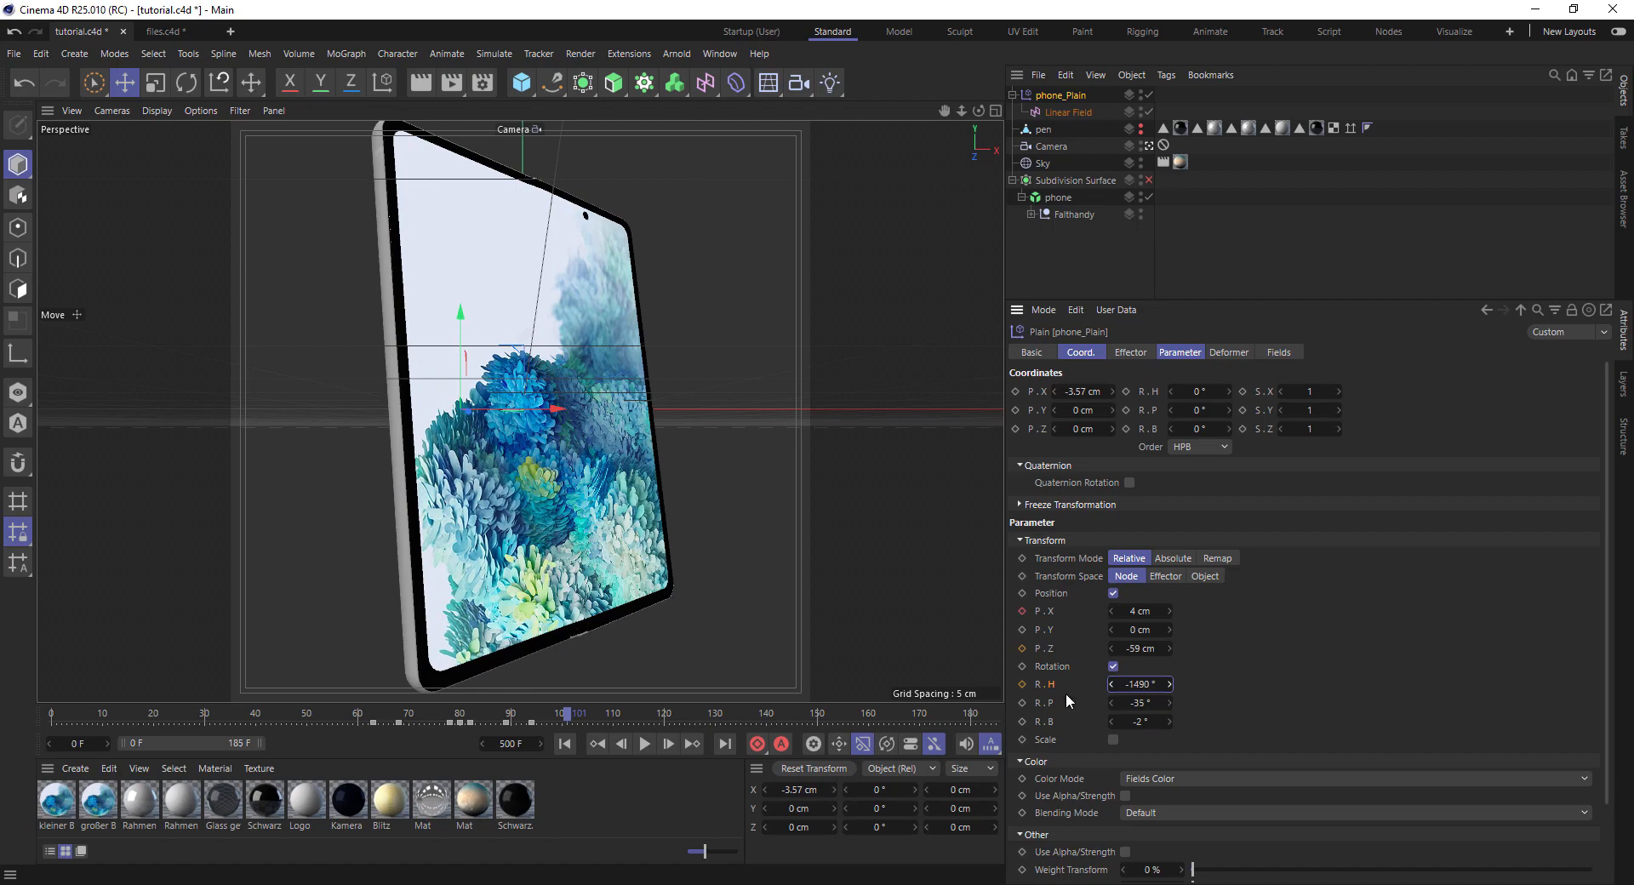
Play the animation from the start to review the phone's spin, and stop back at frame 92
left_click(565, 744)
left_click(646, 744)
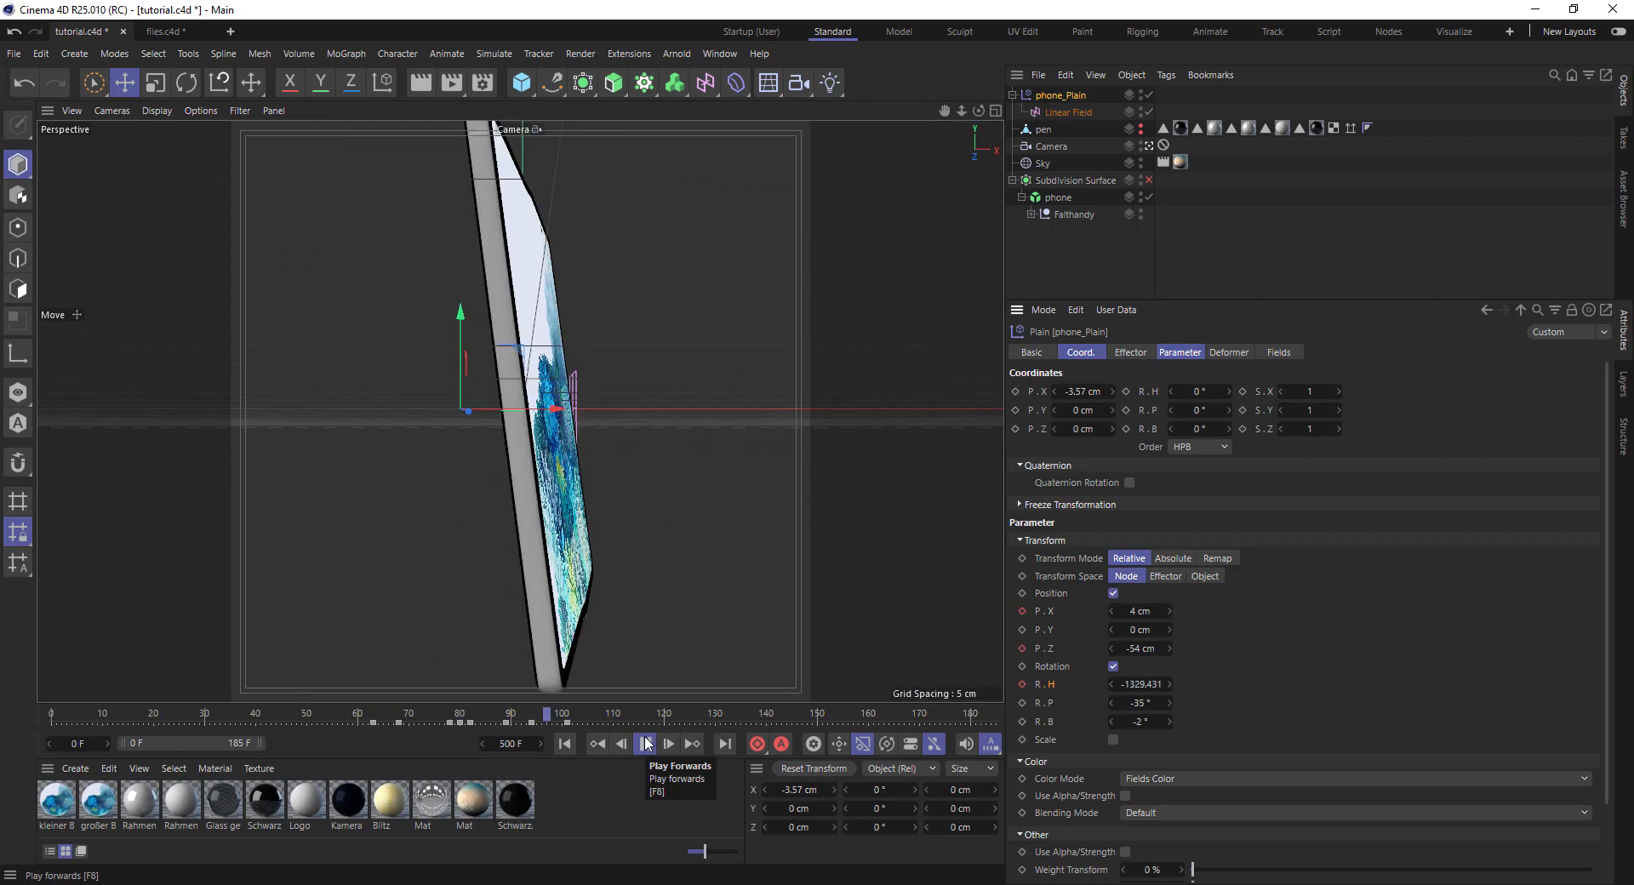
left_click(646, 740)
left_click_drag(655, 718, 521, 725)
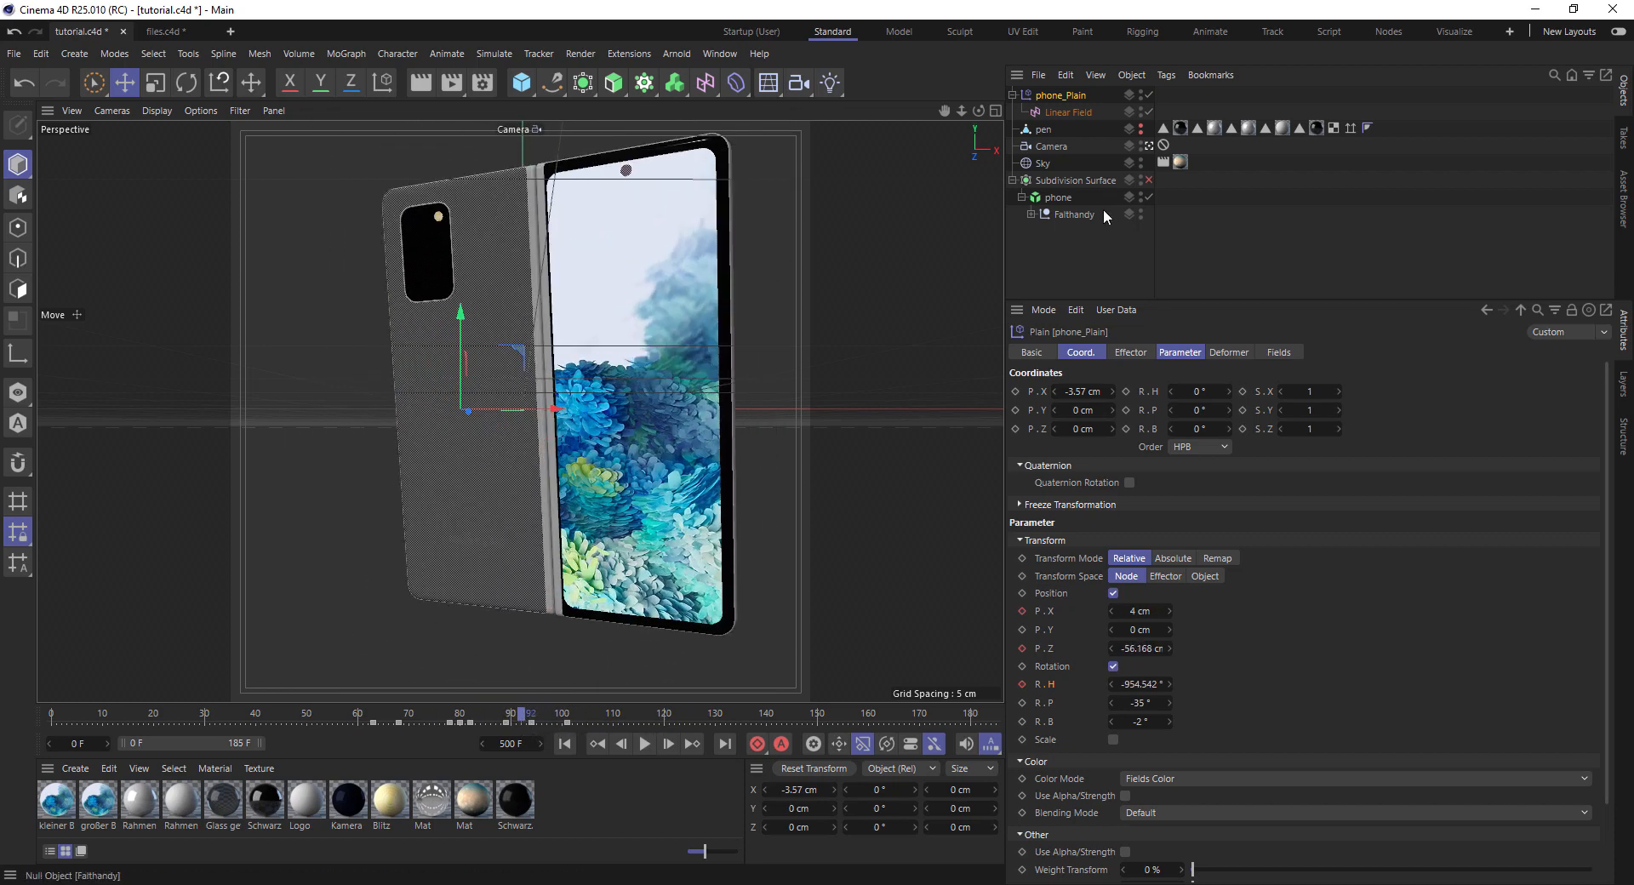
Expand the Falthandy group and select its L polygon object with the Rotate tool active
left_click(1031, 215)
left_click_drag(1065, 298, 1065, 437)
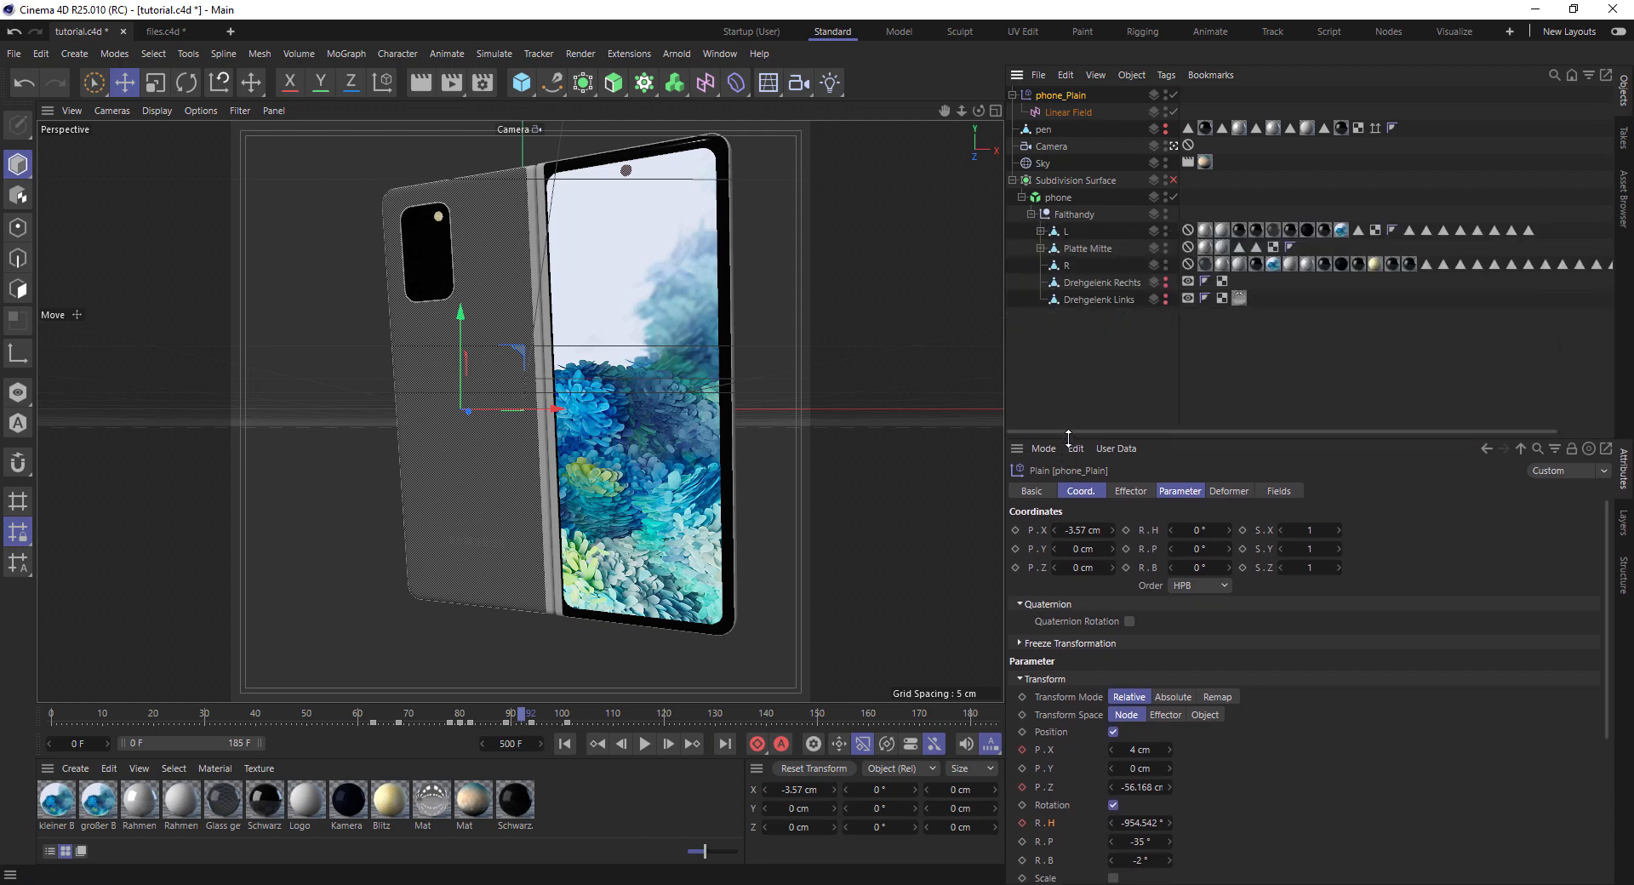
left_click(1066, 232)
left_click(186, 83)
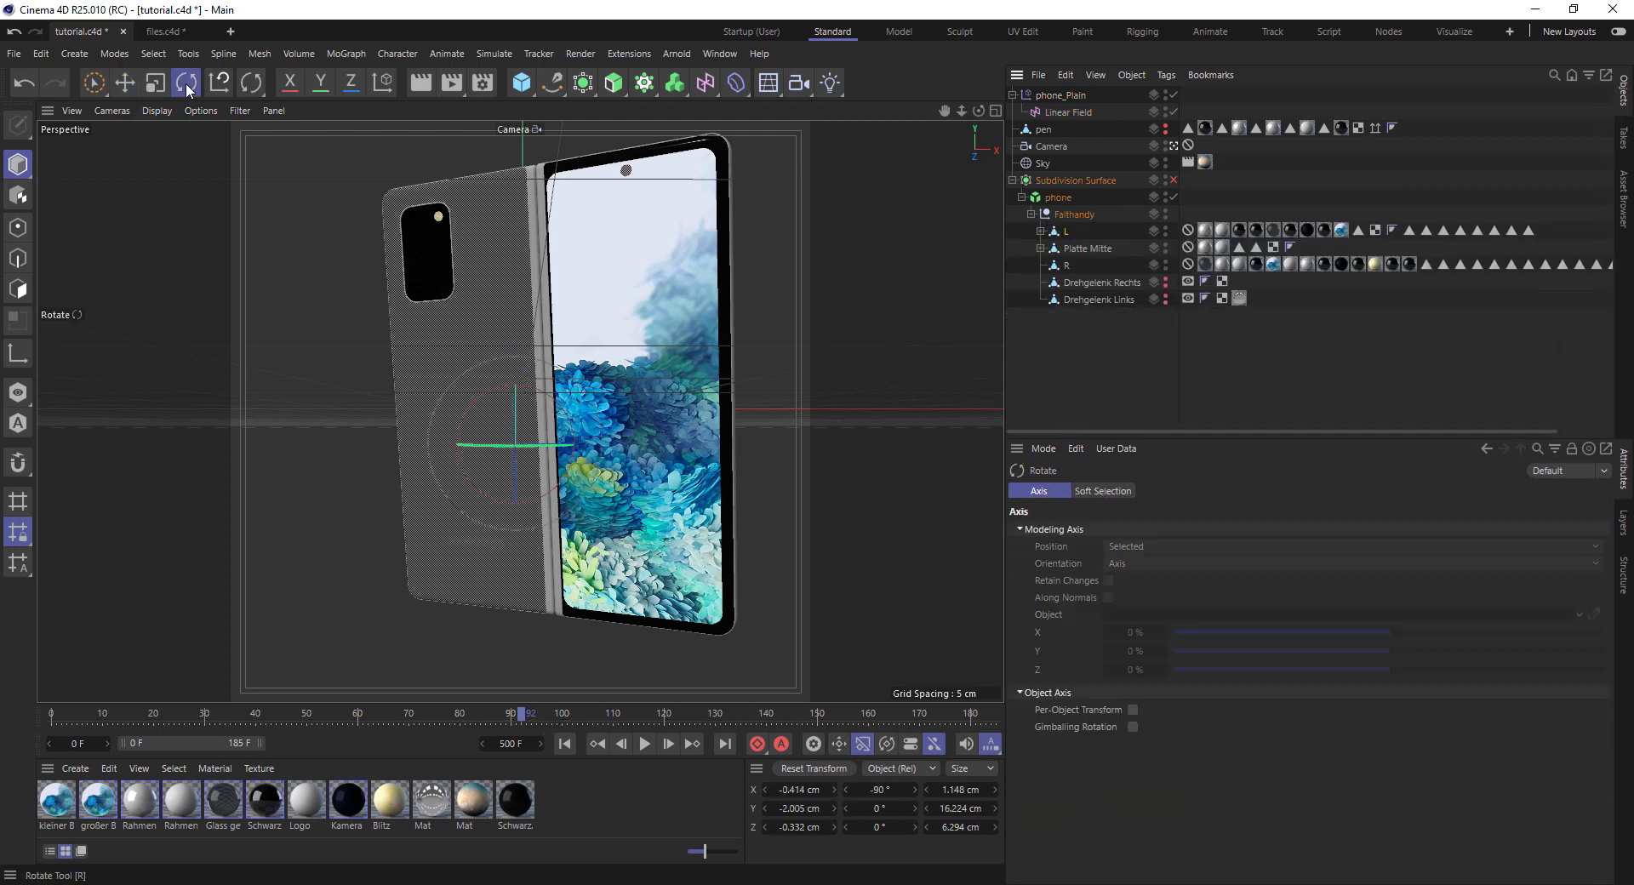
Examine the rotation locks in the L object's Protection tag and the Rigging Tags that offer it
left_click(1189, 229)
right_click(1086, 237)
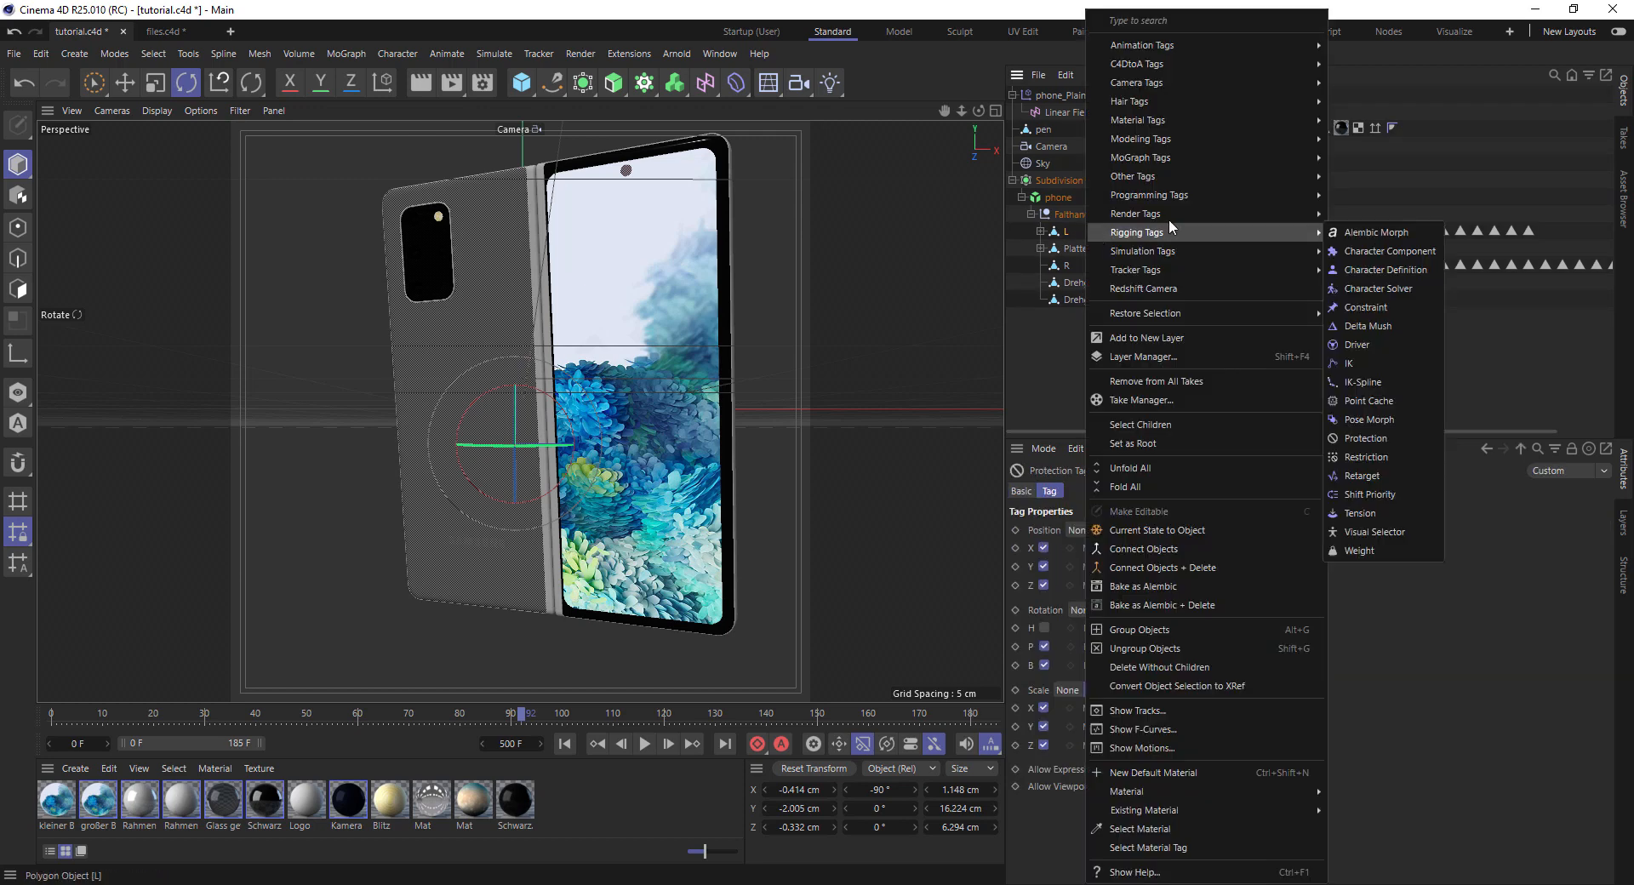
mouse_move(1153, 237)
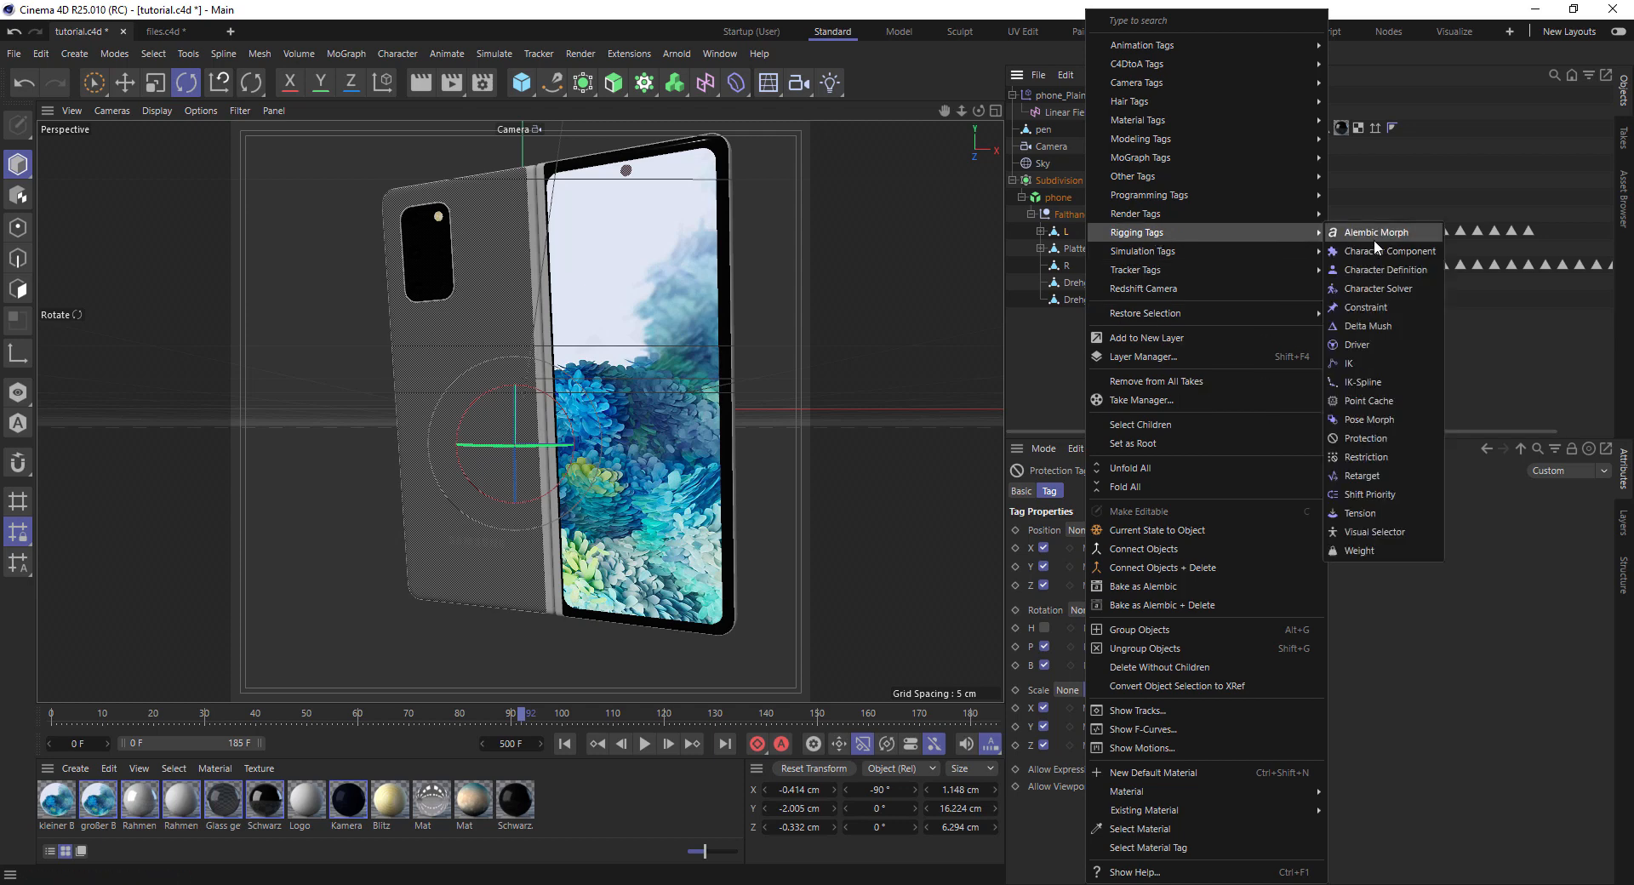
left_click(1023, 269)
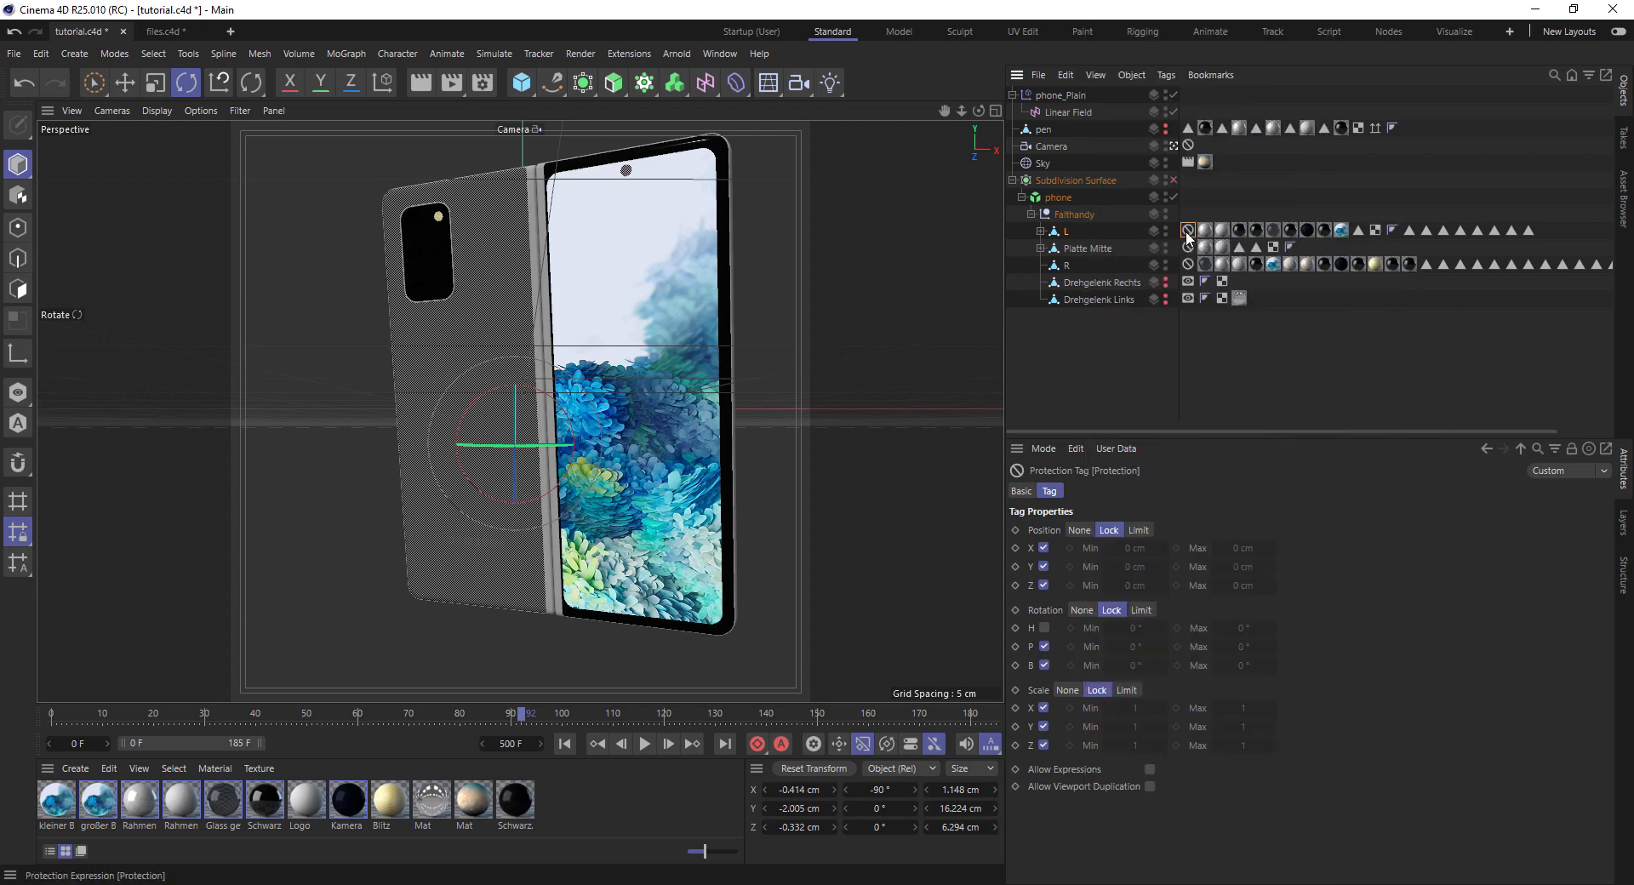
left_click(1045, 629)
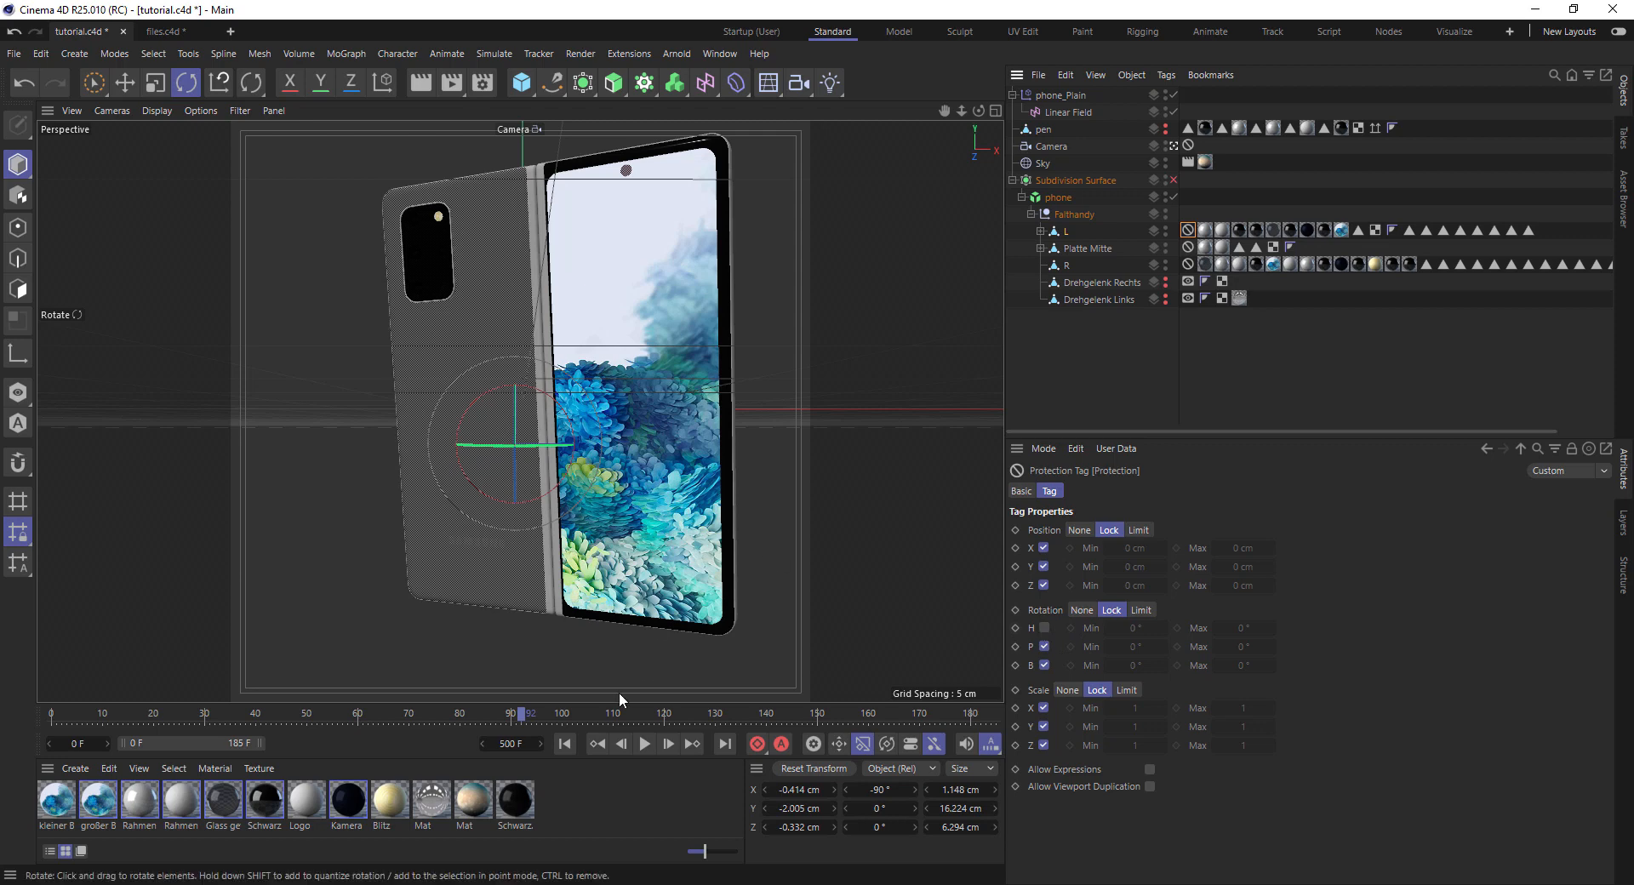
Key the L object's R.H at -90° on frame 92 and set it to 83° at frame 102
left_click(1071, 231)
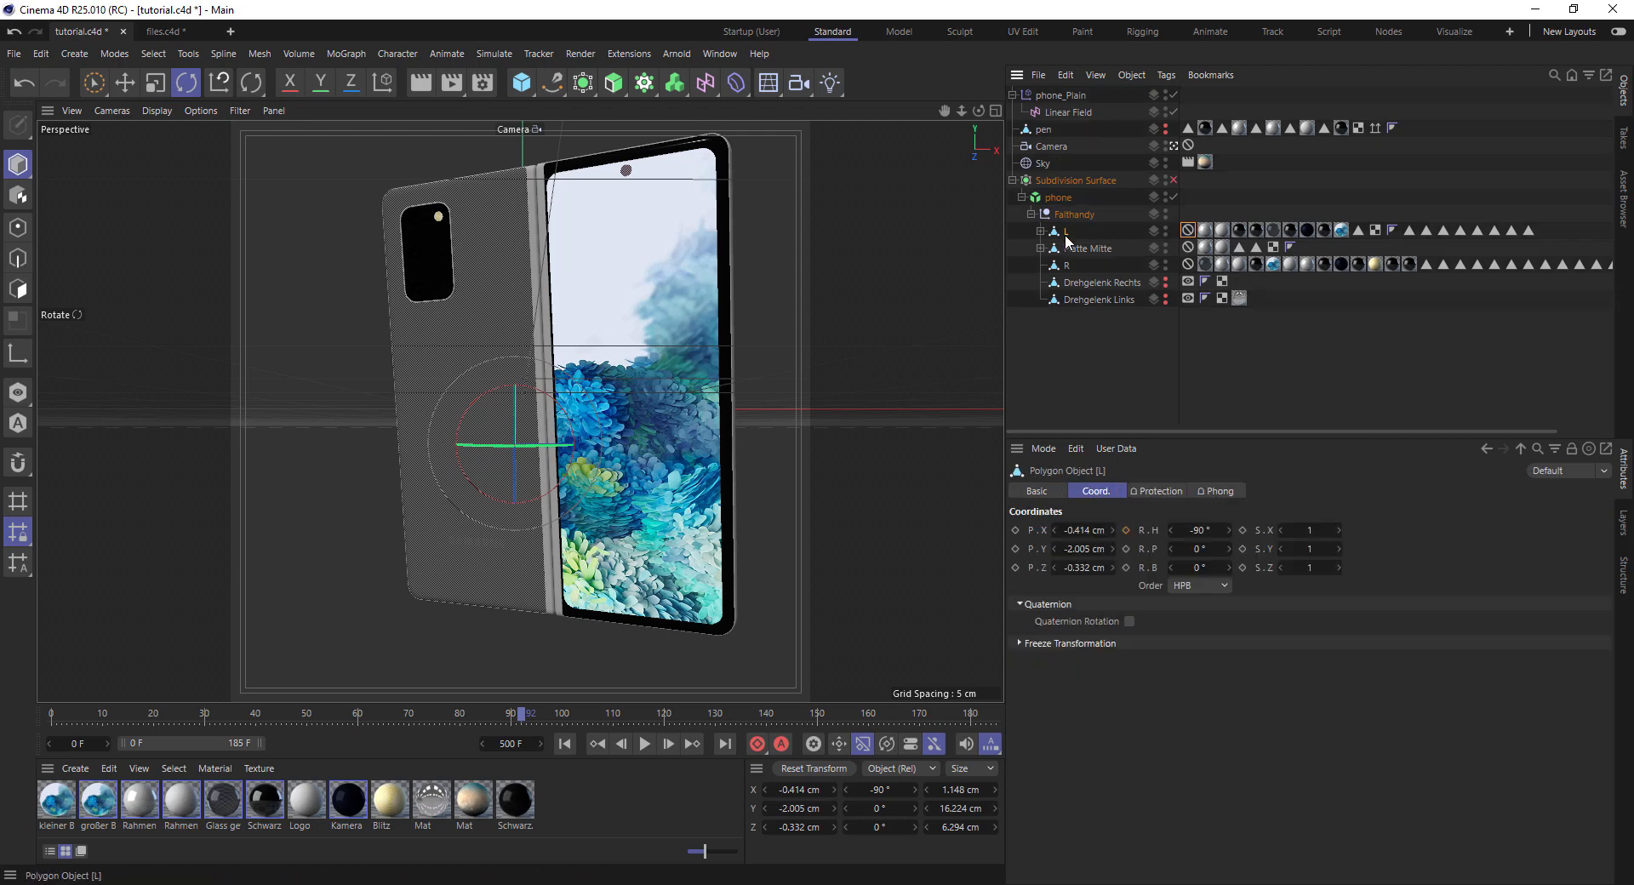
left_click(1126, 530)
left_click_drag(521, 715, 575, 715)
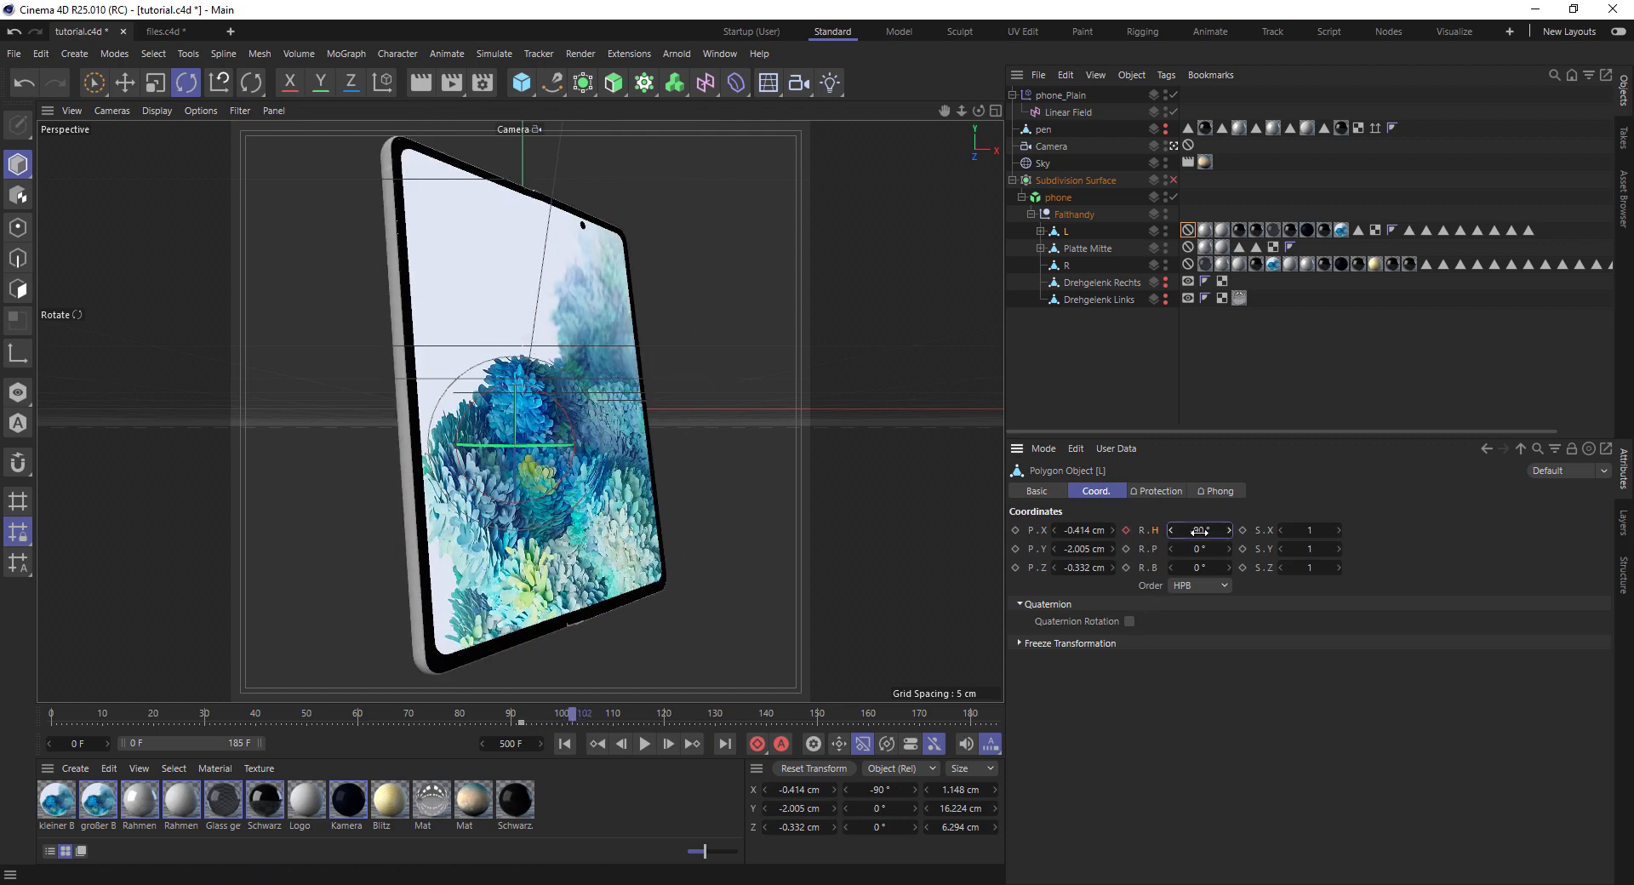
mouse_move(1200, 531)
left_mouse_down()
mouse_move(1168, 530)
mouse_move(1192, 531)
left_mouse_up()
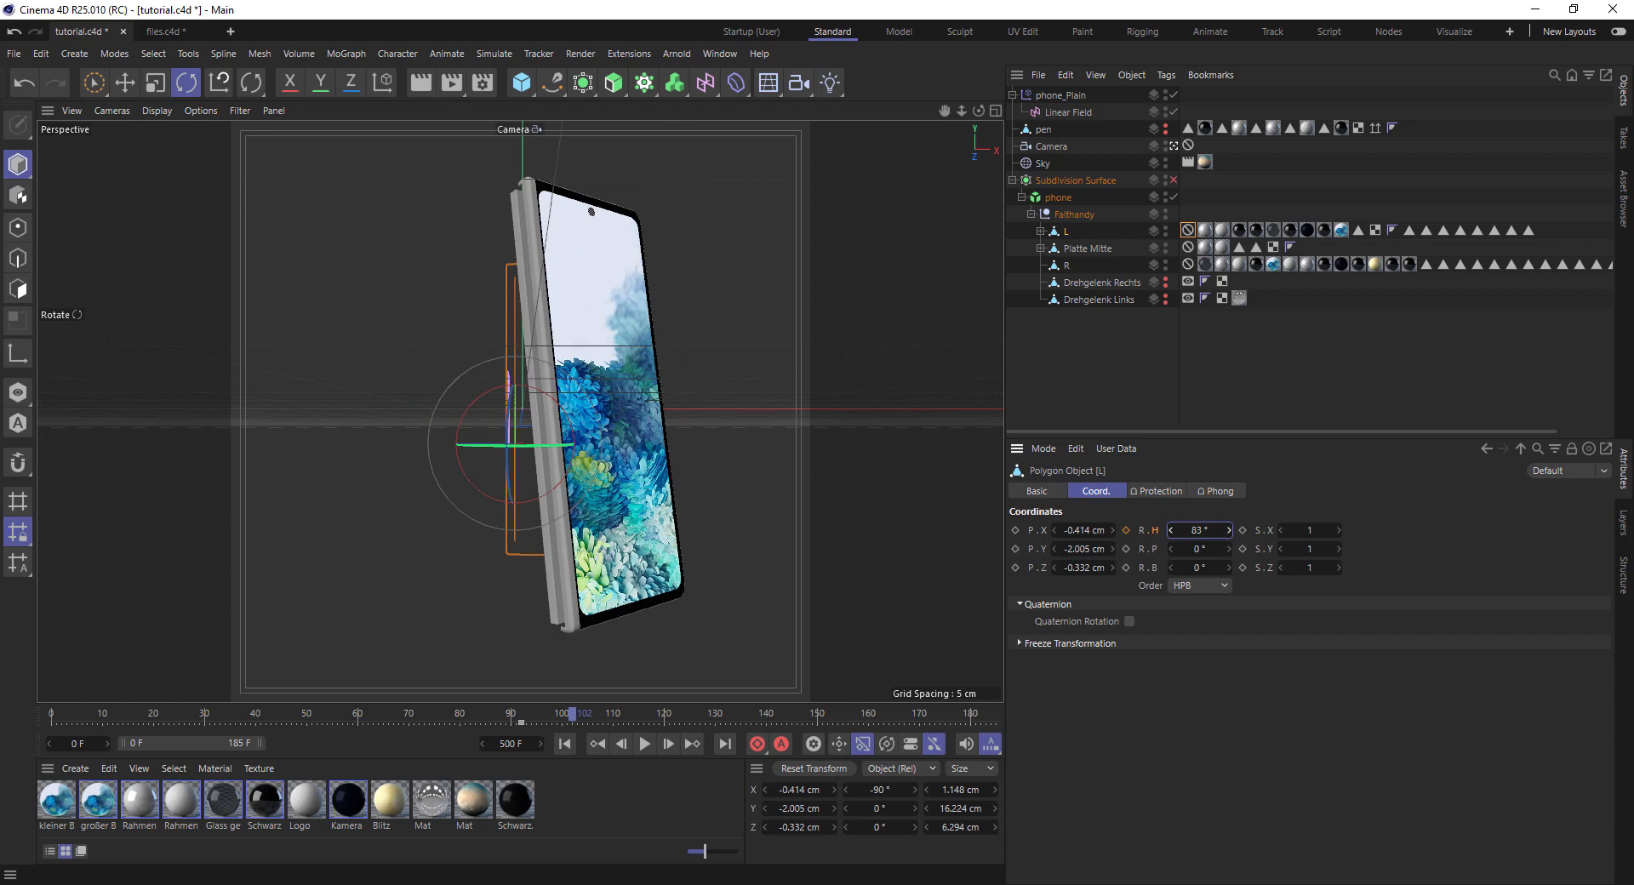
Check the L half's fold from the default camera, and key its R.H at 0° on frame 102
left_click(1174, 145)
scroll(538, 327, "up", 8)
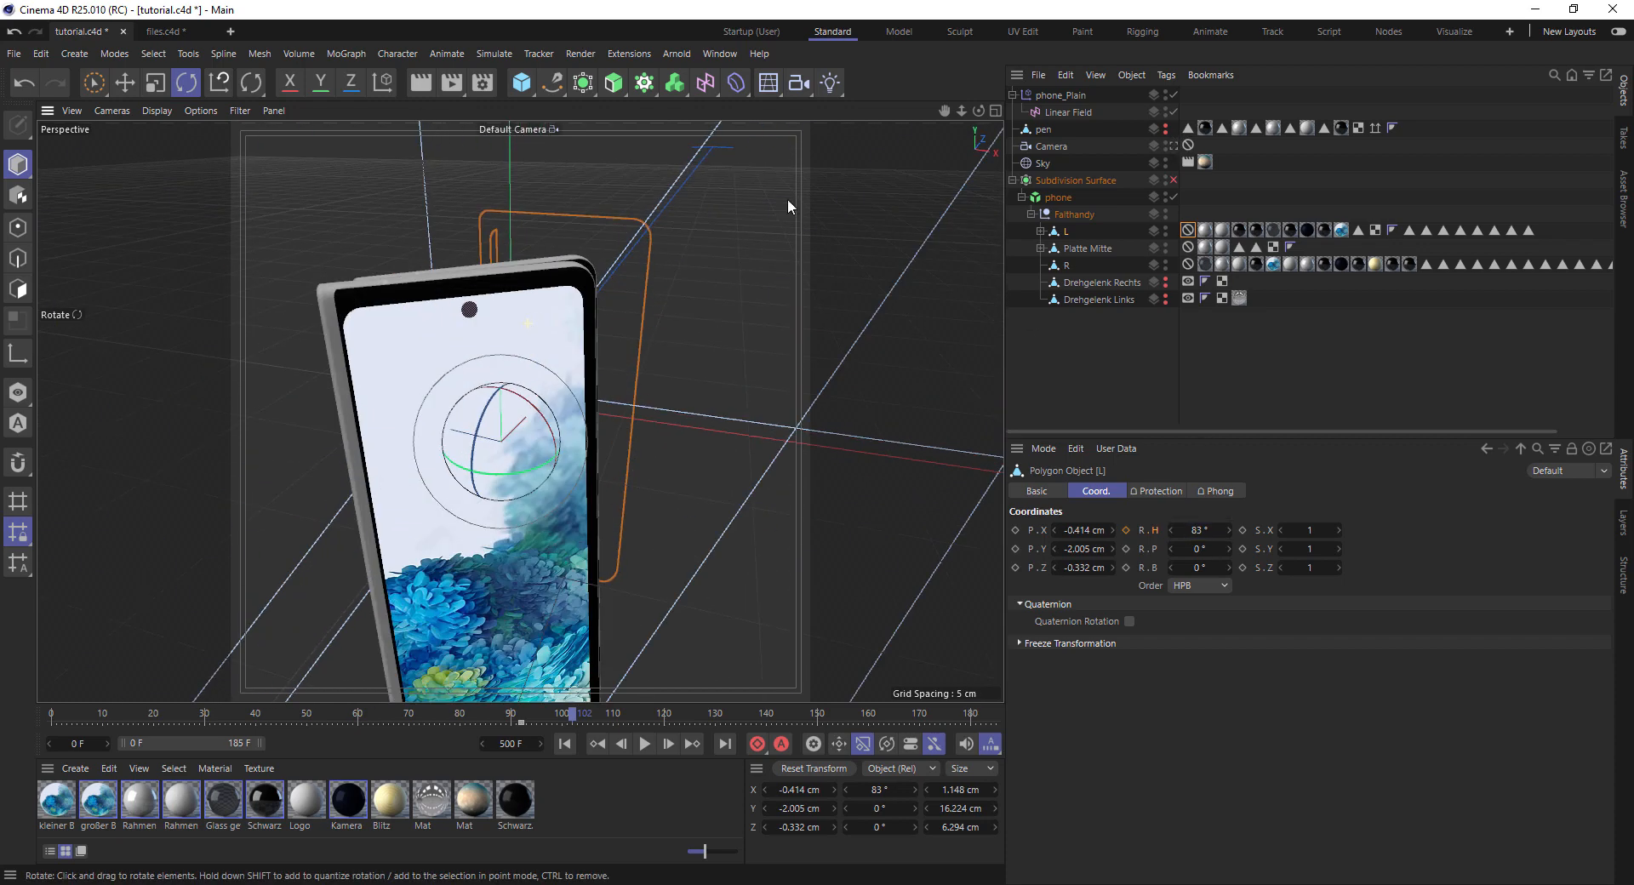
left_click_drag(978, 110, 1189, 529)
left_click(1196, 530)
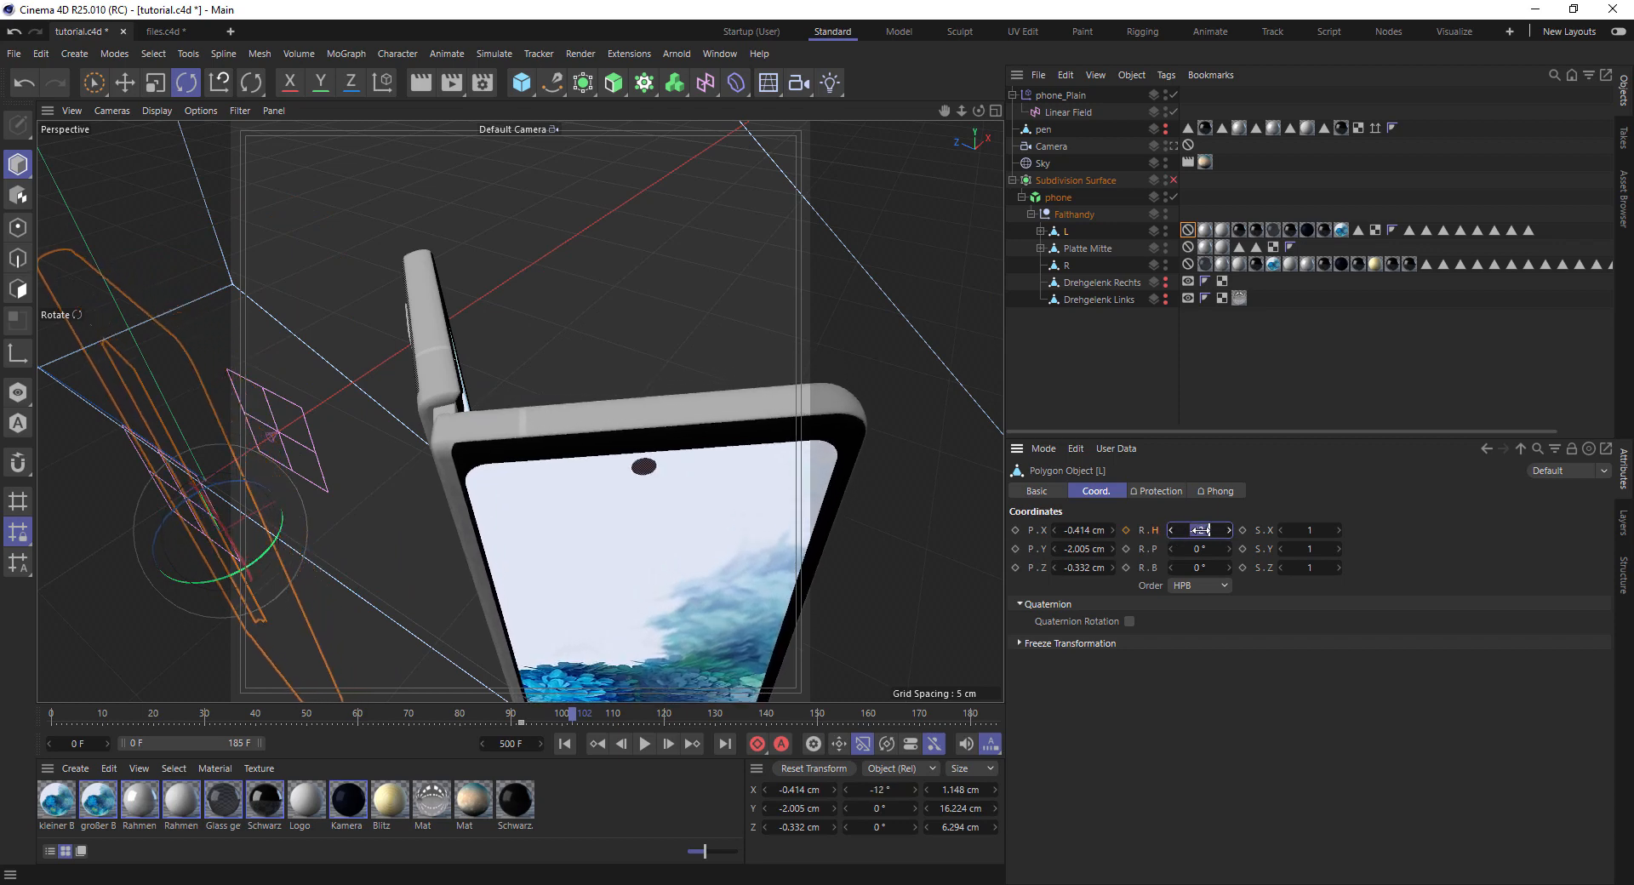
left_click(1201, 549)
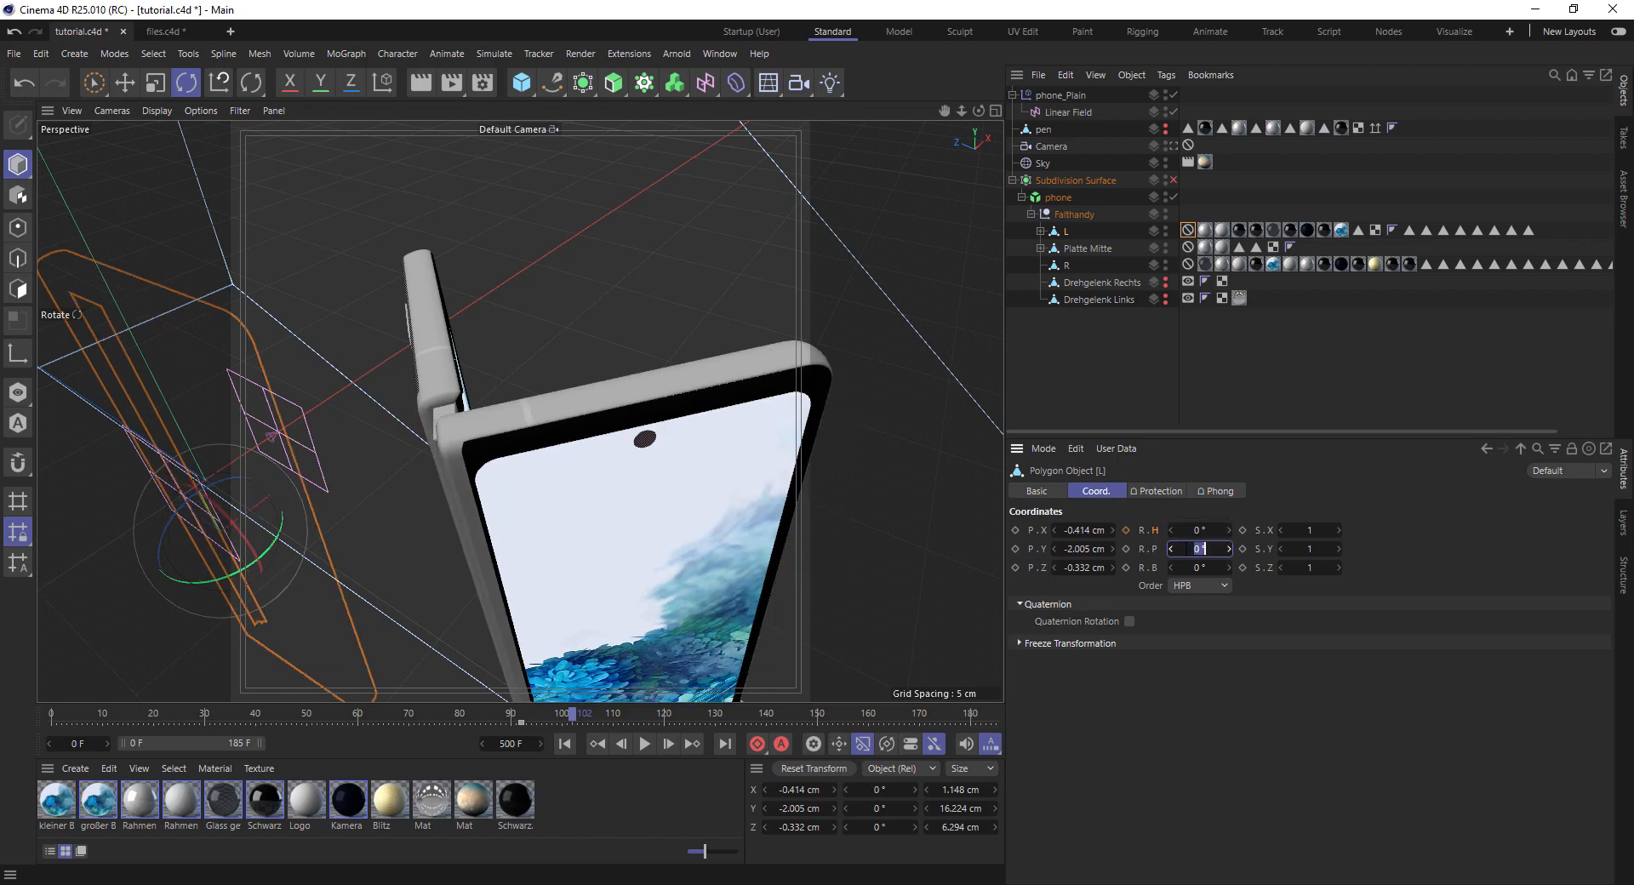
left_click(1126, 532)
mouse_move(572, 715)
left_mouse_down()
mouse_move(83, 717)
mouse_move(545, 700)
mouse_move(593, 707)
mouse_move(545, 715)
mouse_move(581, 719)
left_mouse_up()
left_click(1173, 146)
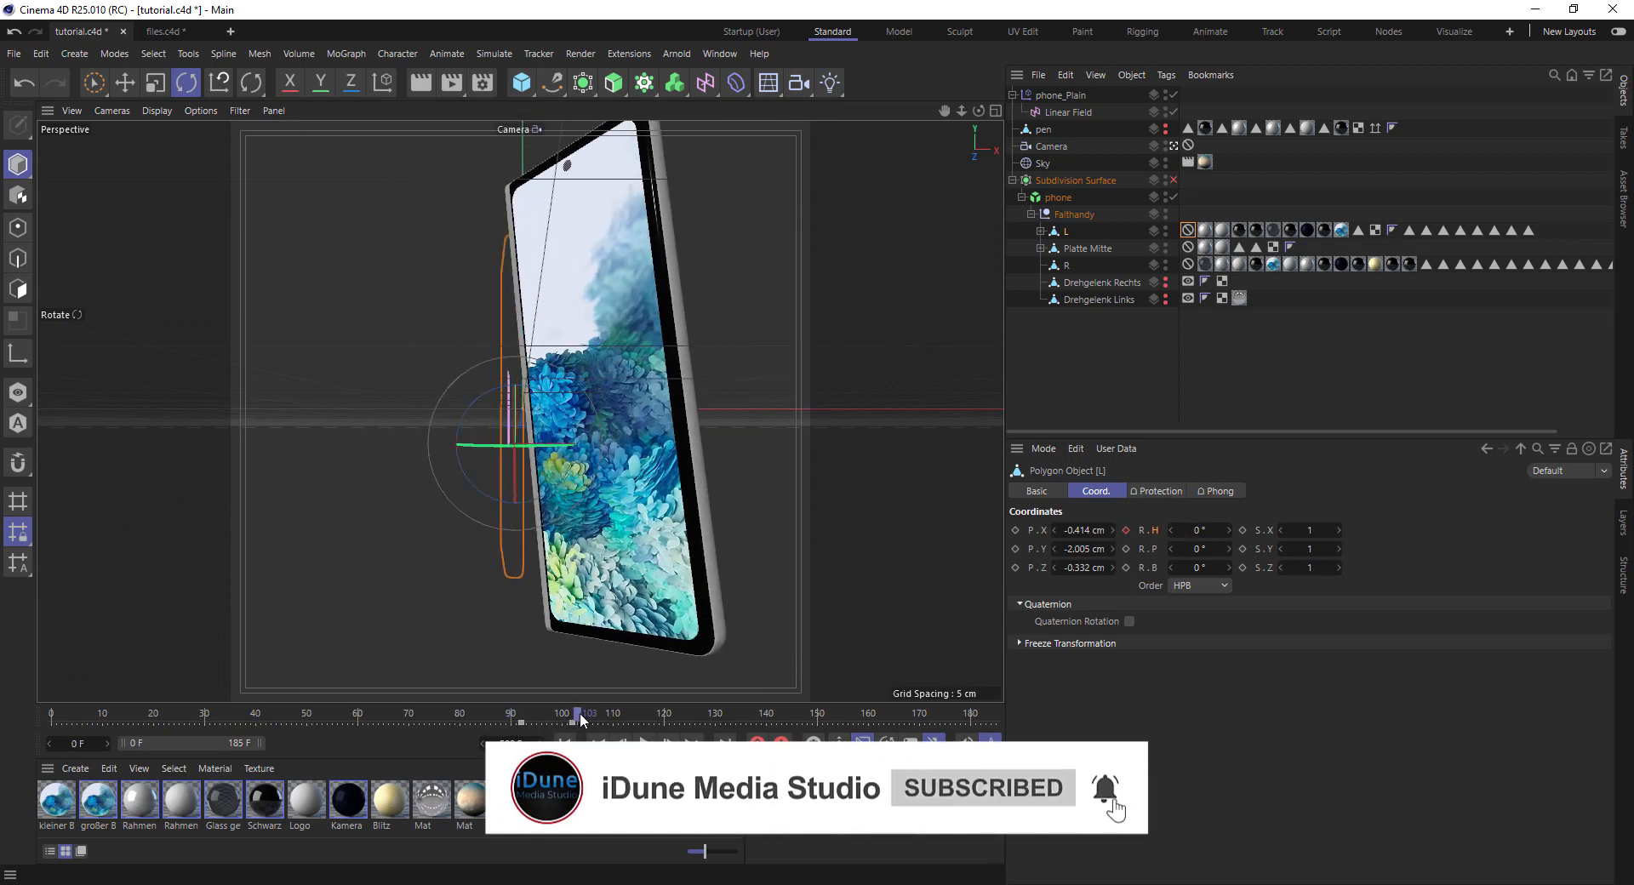
Set the phone_Plain effector's R.H rotation to -2107° at frame 101 and key it
left_click(1057, 96)
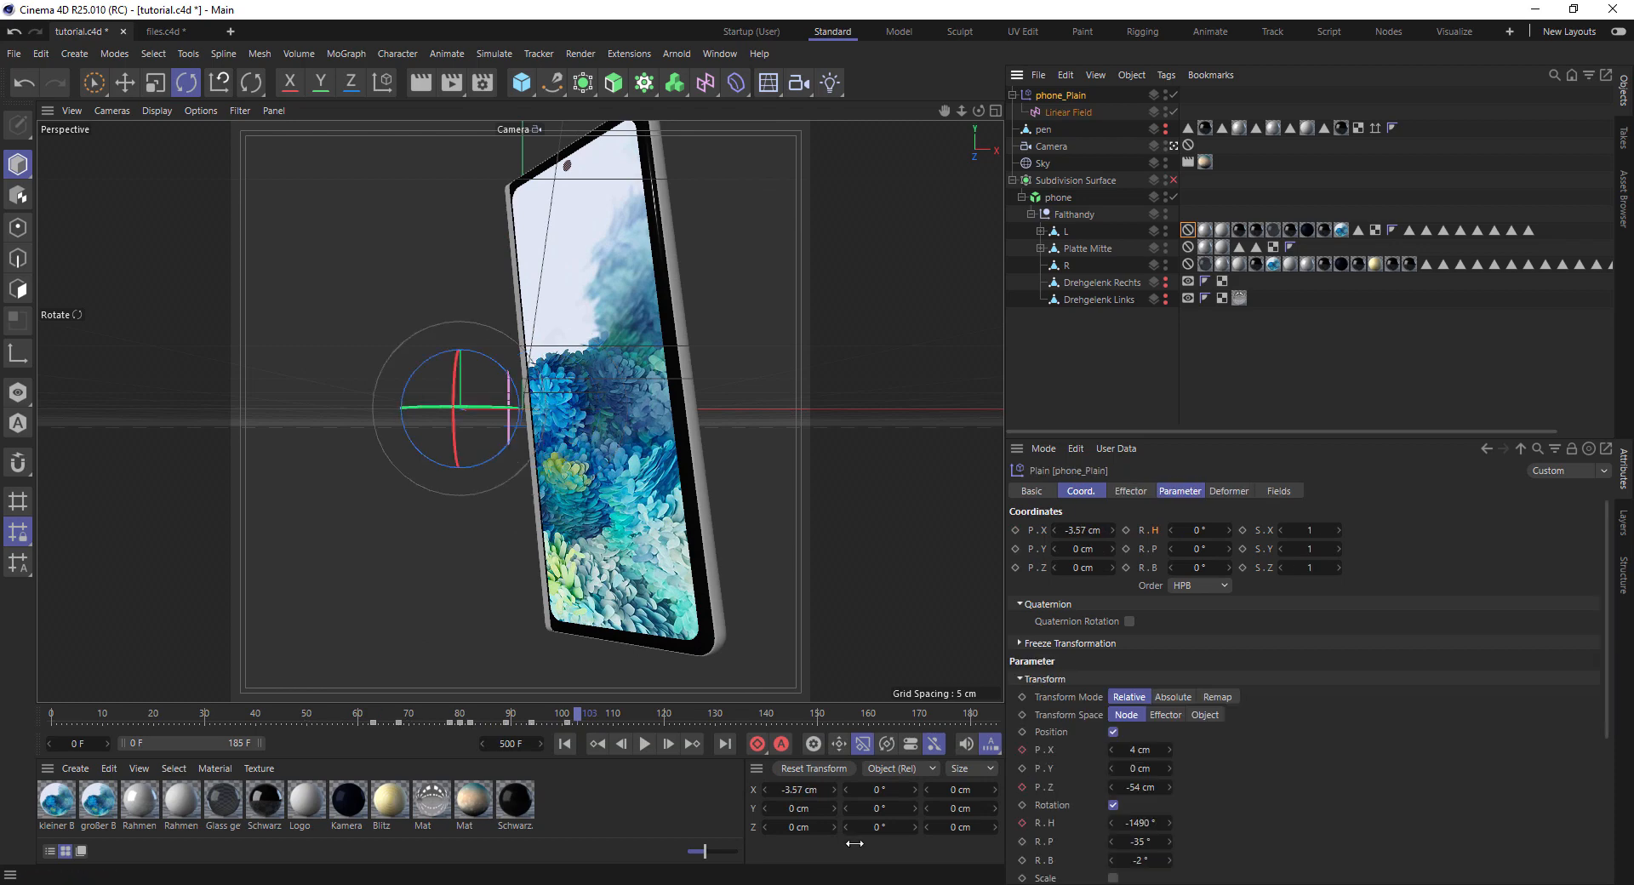
left_click_drag(574, 717, 568, 718)
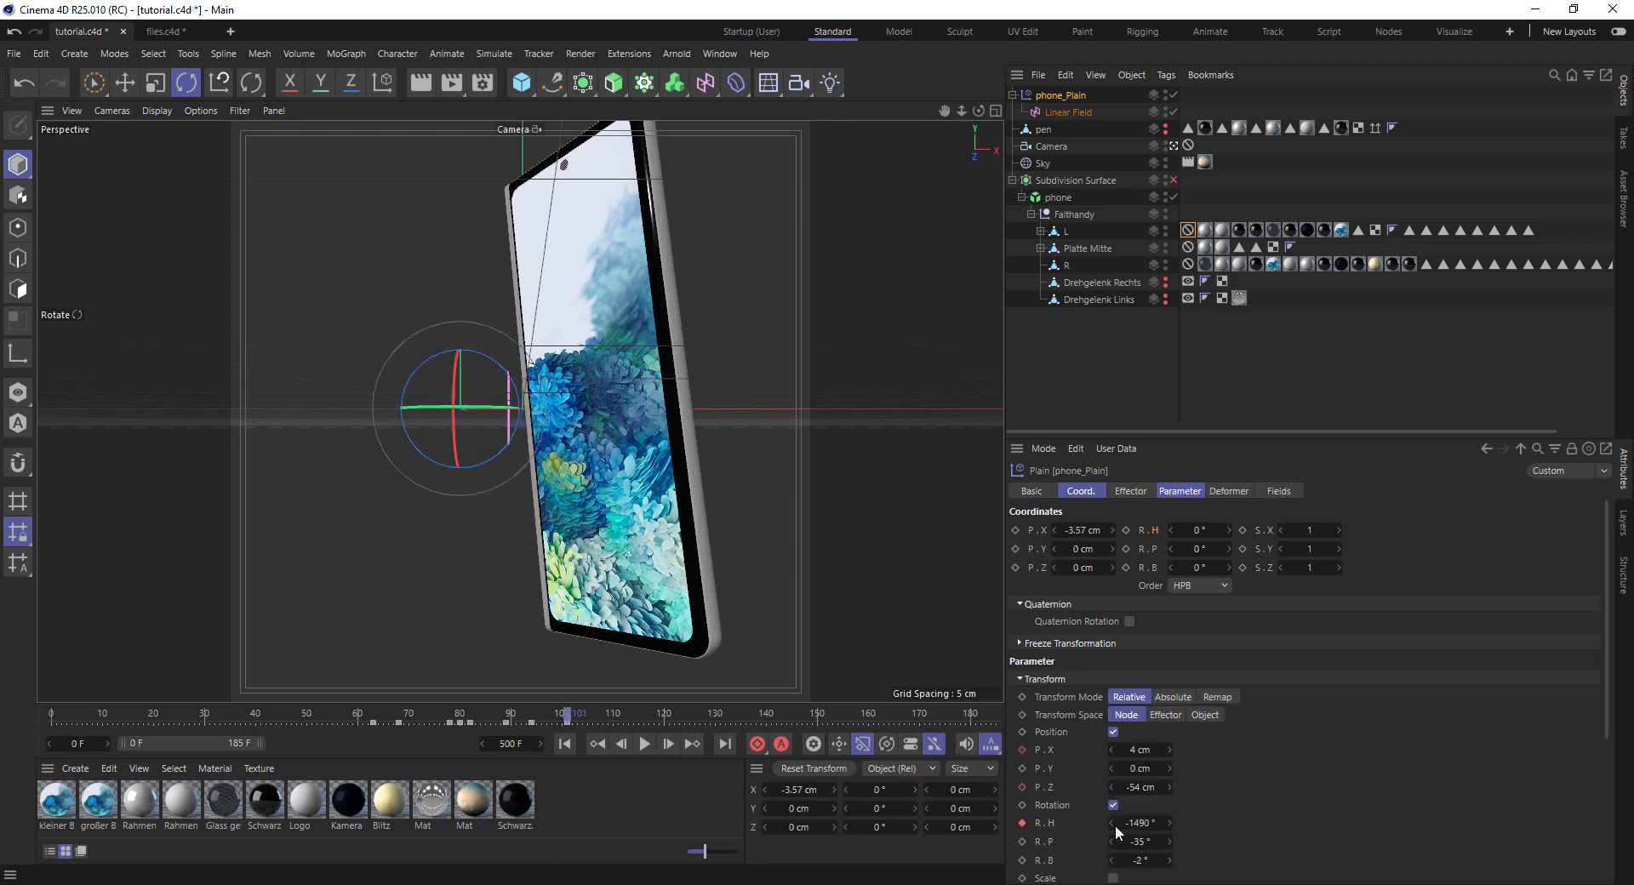
left_click_drag(1139, 823, 970, 823)
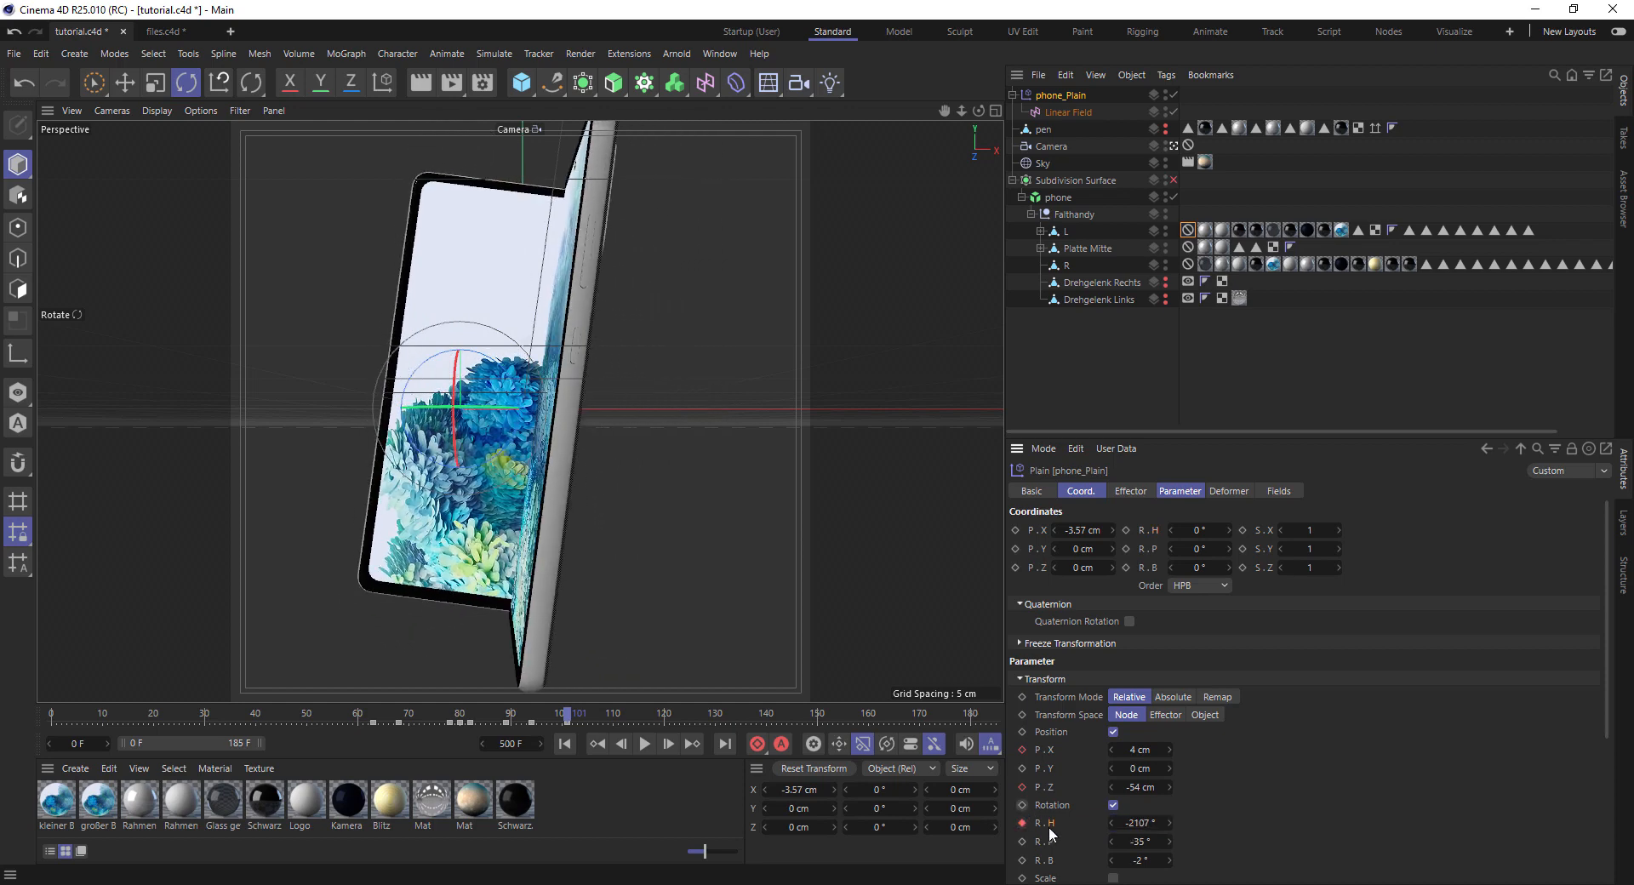
Check the R object's Protection tag for its free rotation axis, and key its R.B at 0° on frame 98
left_click(1068, 263)
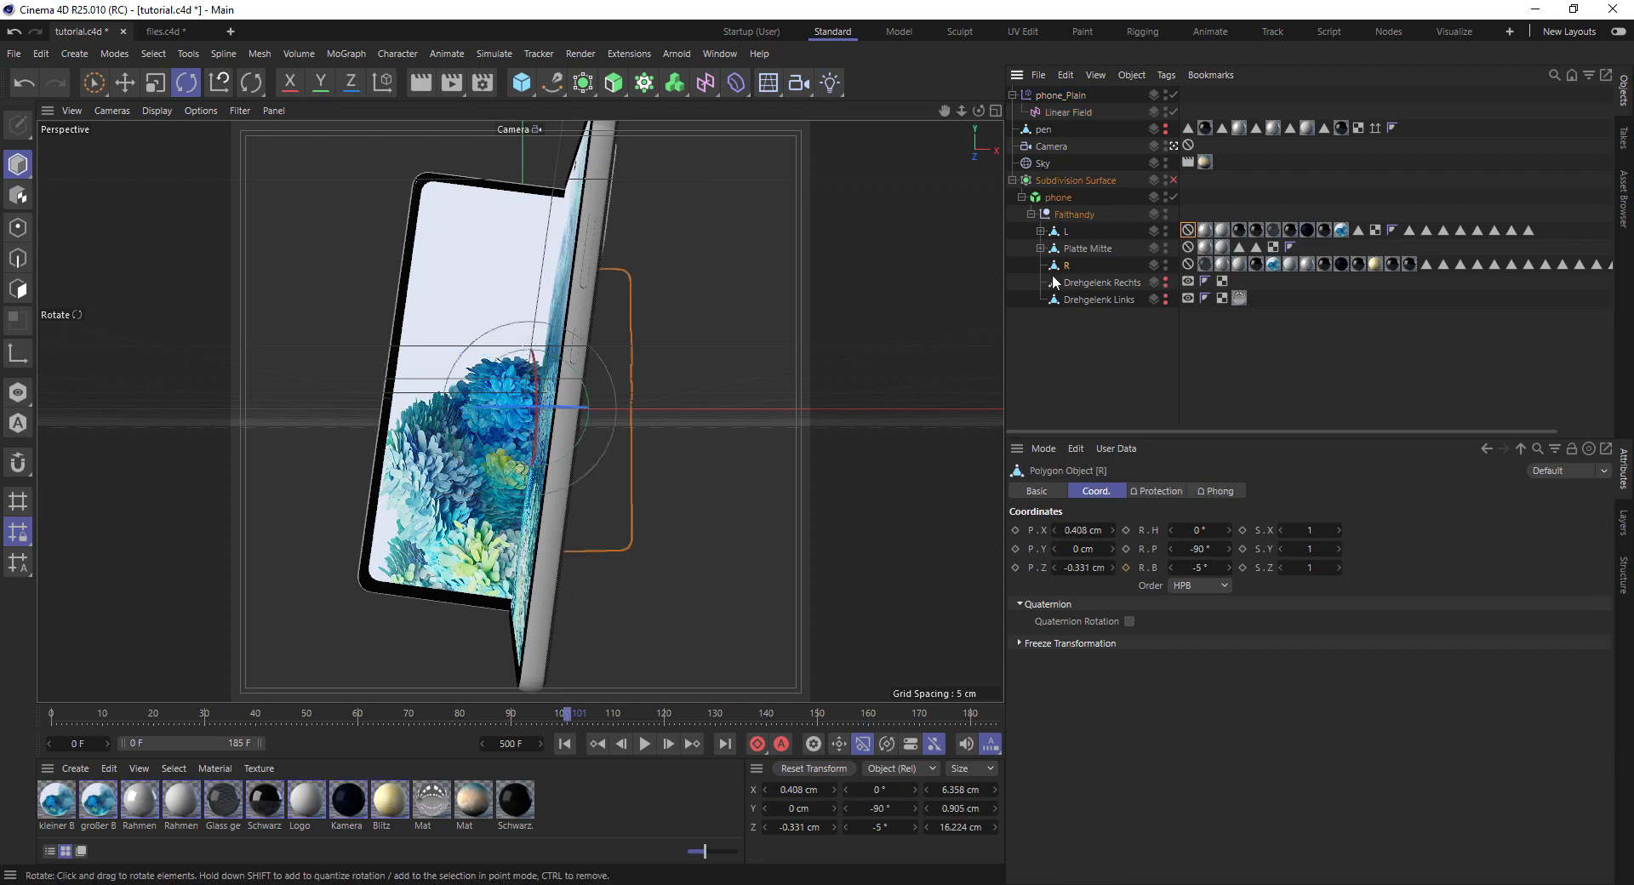
left_click(1066, 231)
left_click_drag(568, 714, 557, 746)
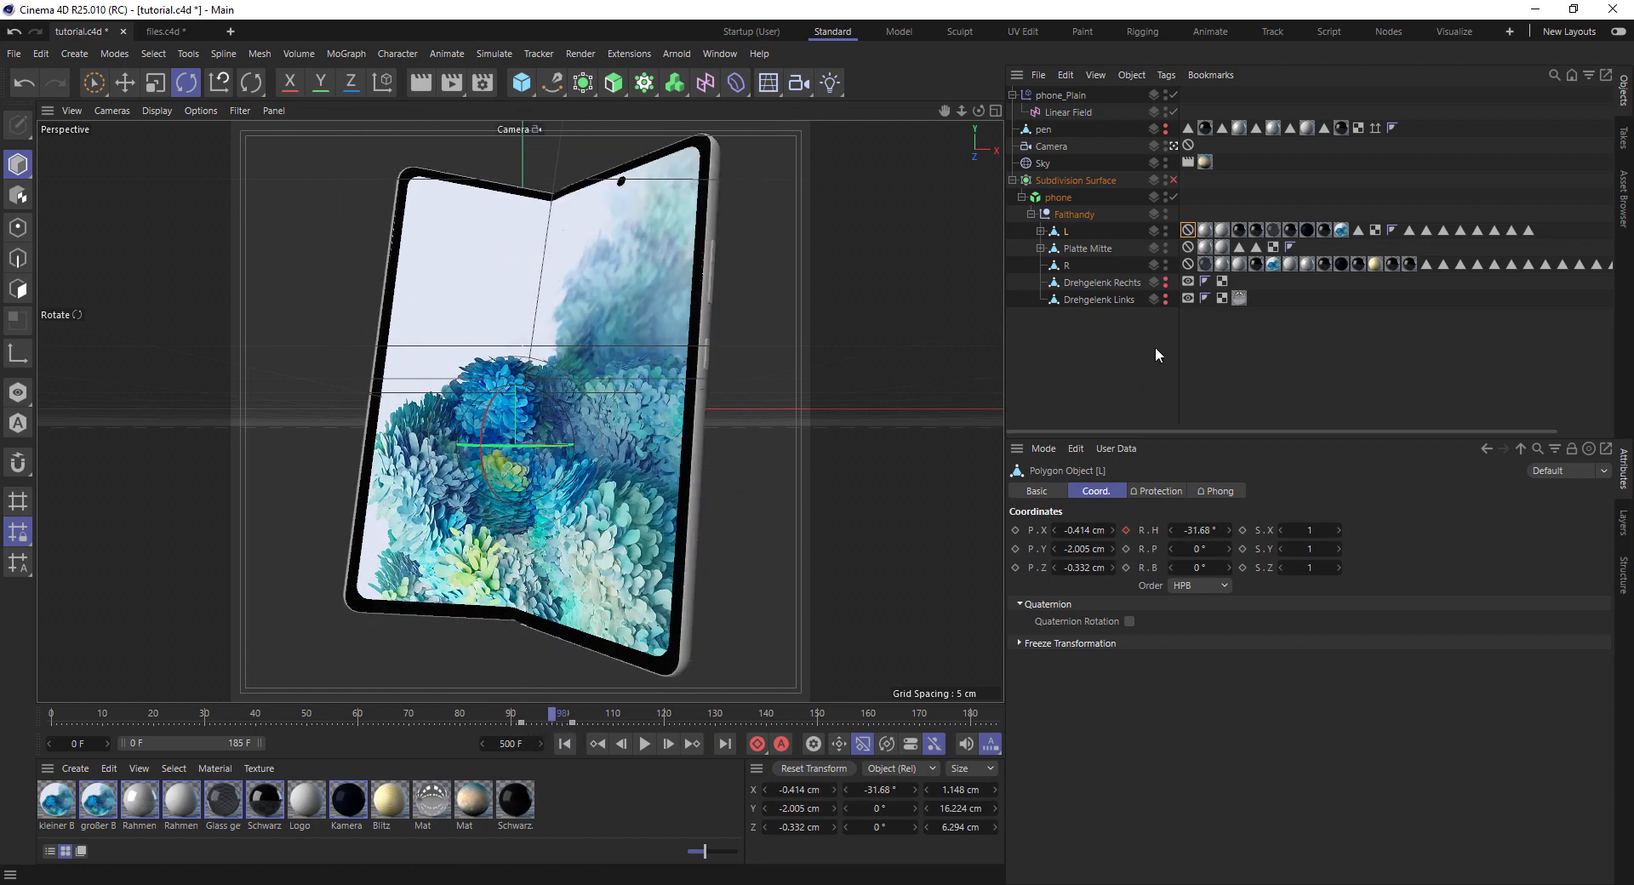
left_click(1067, 265)
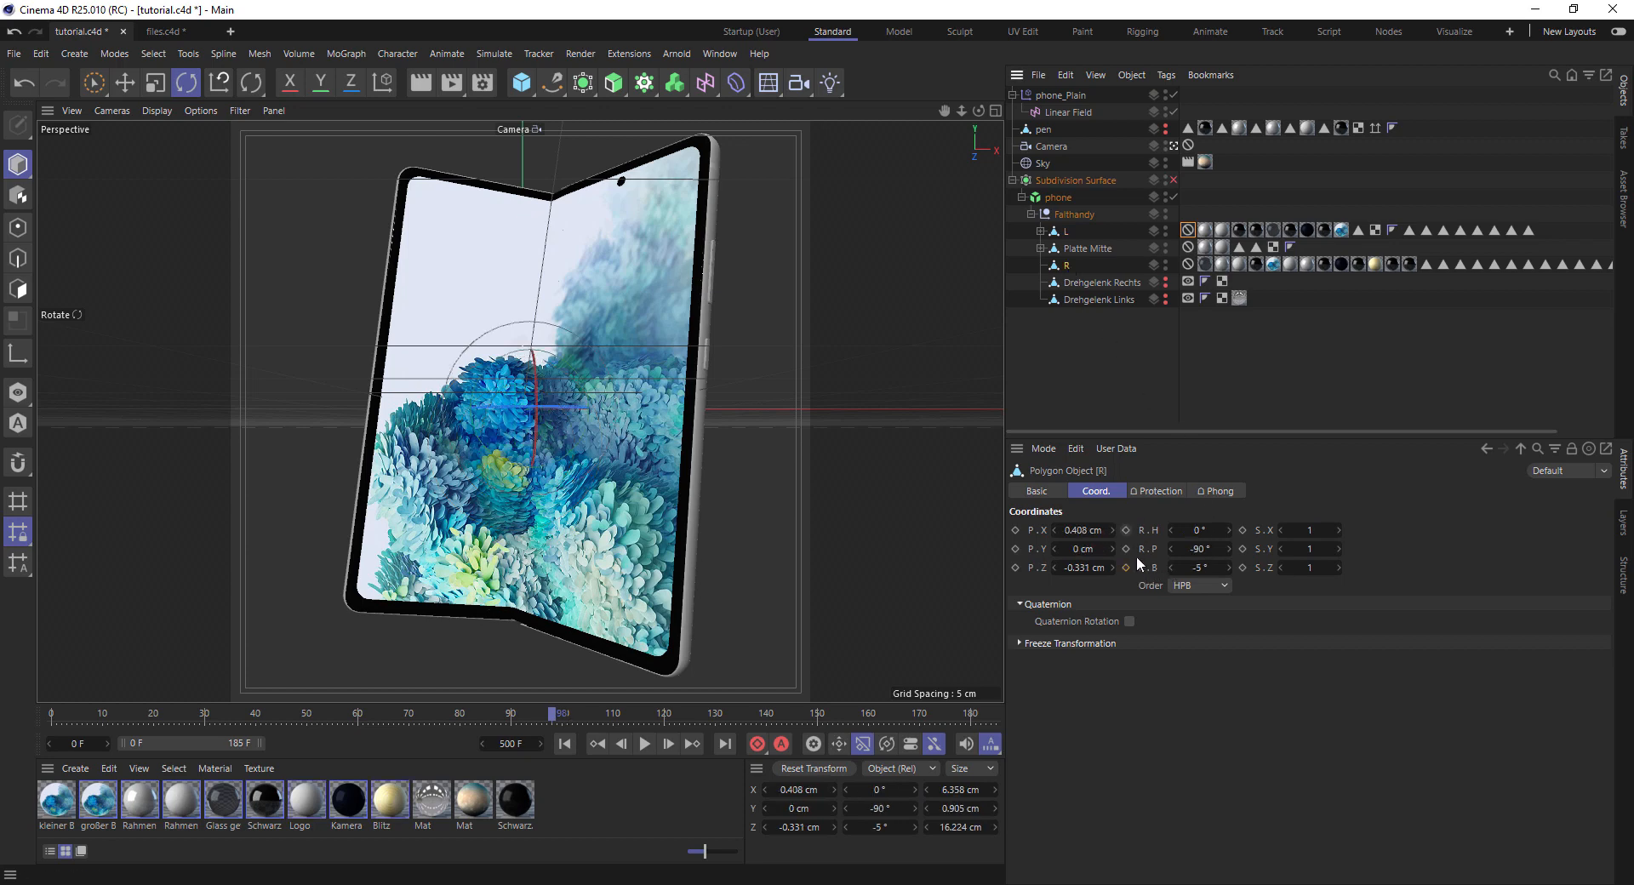
left_click(1201, 554)
left_click(1187, 263)
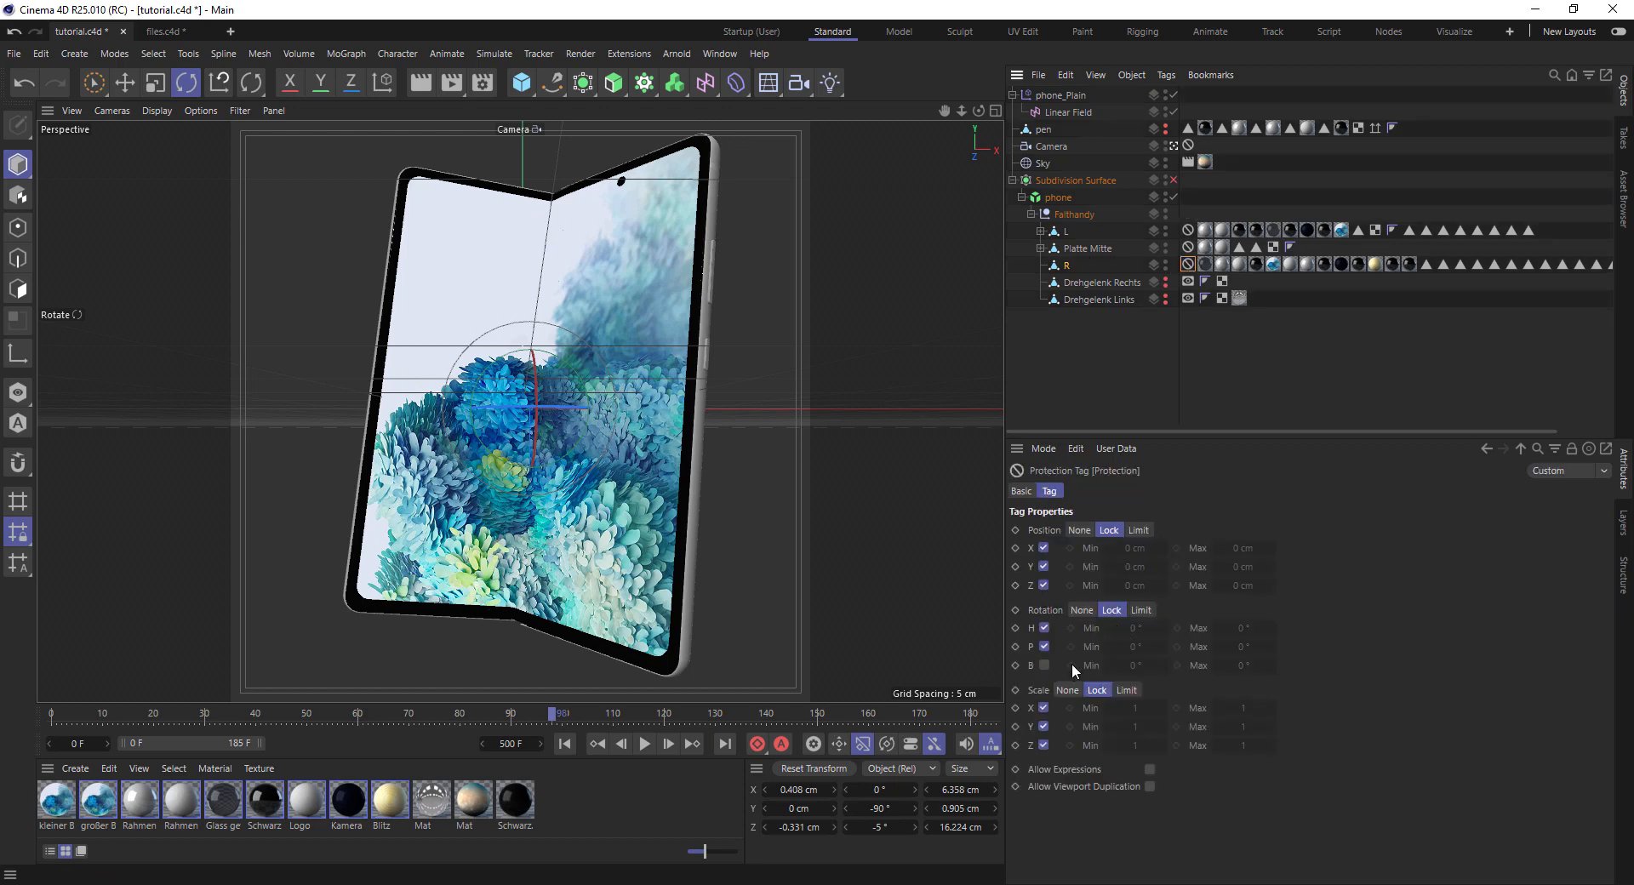
left_click(1069, 266)
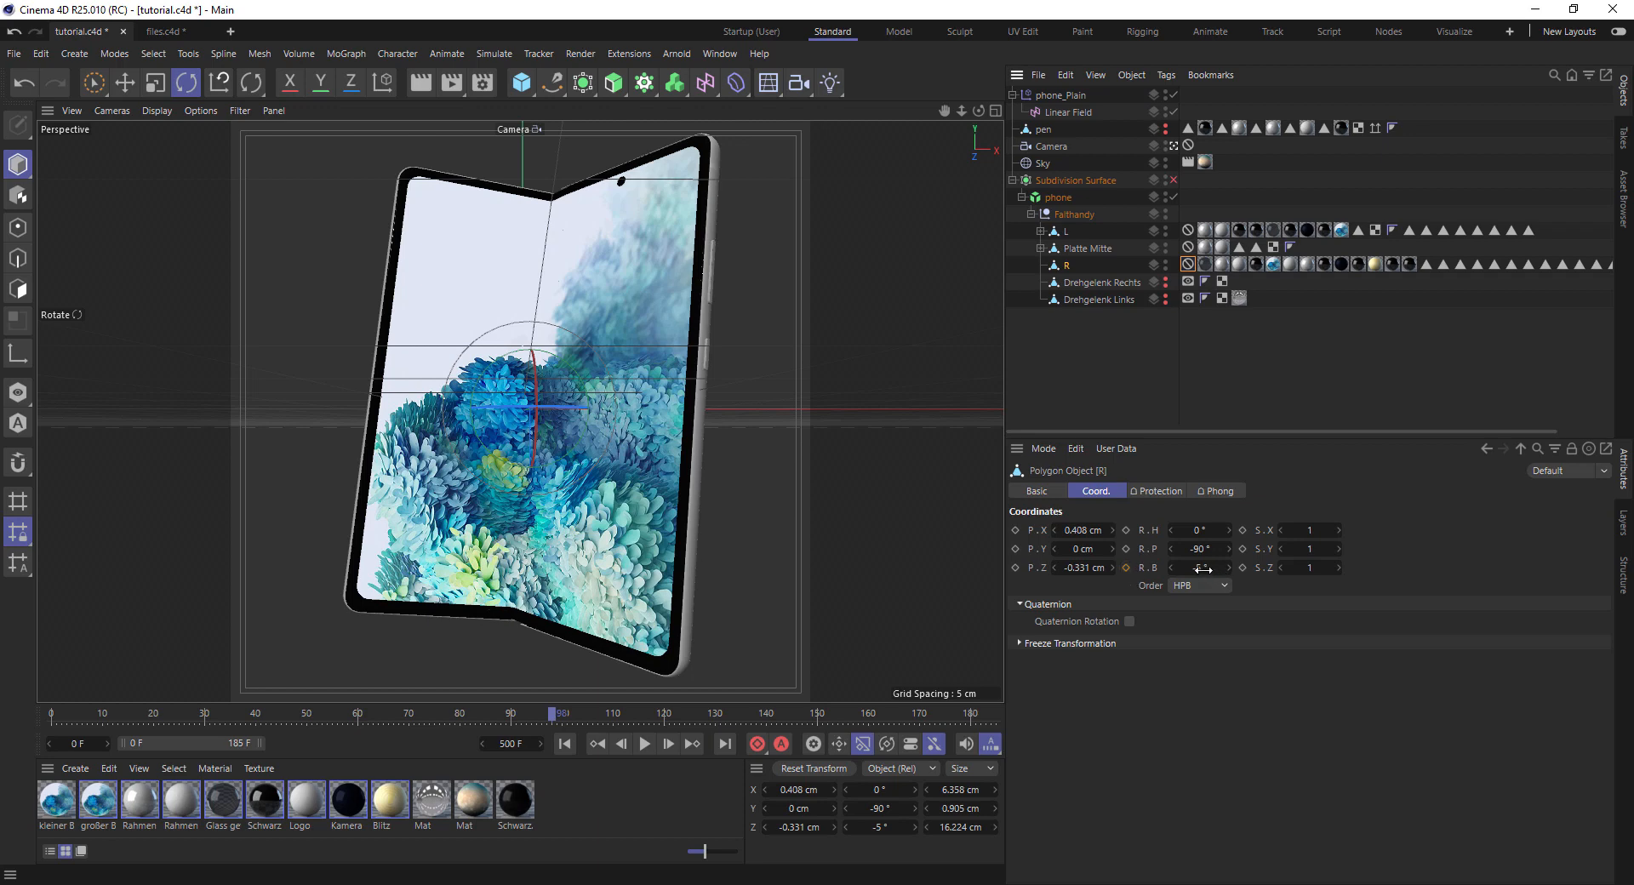
left_click(1201, 568)
left_click(1200, 549)
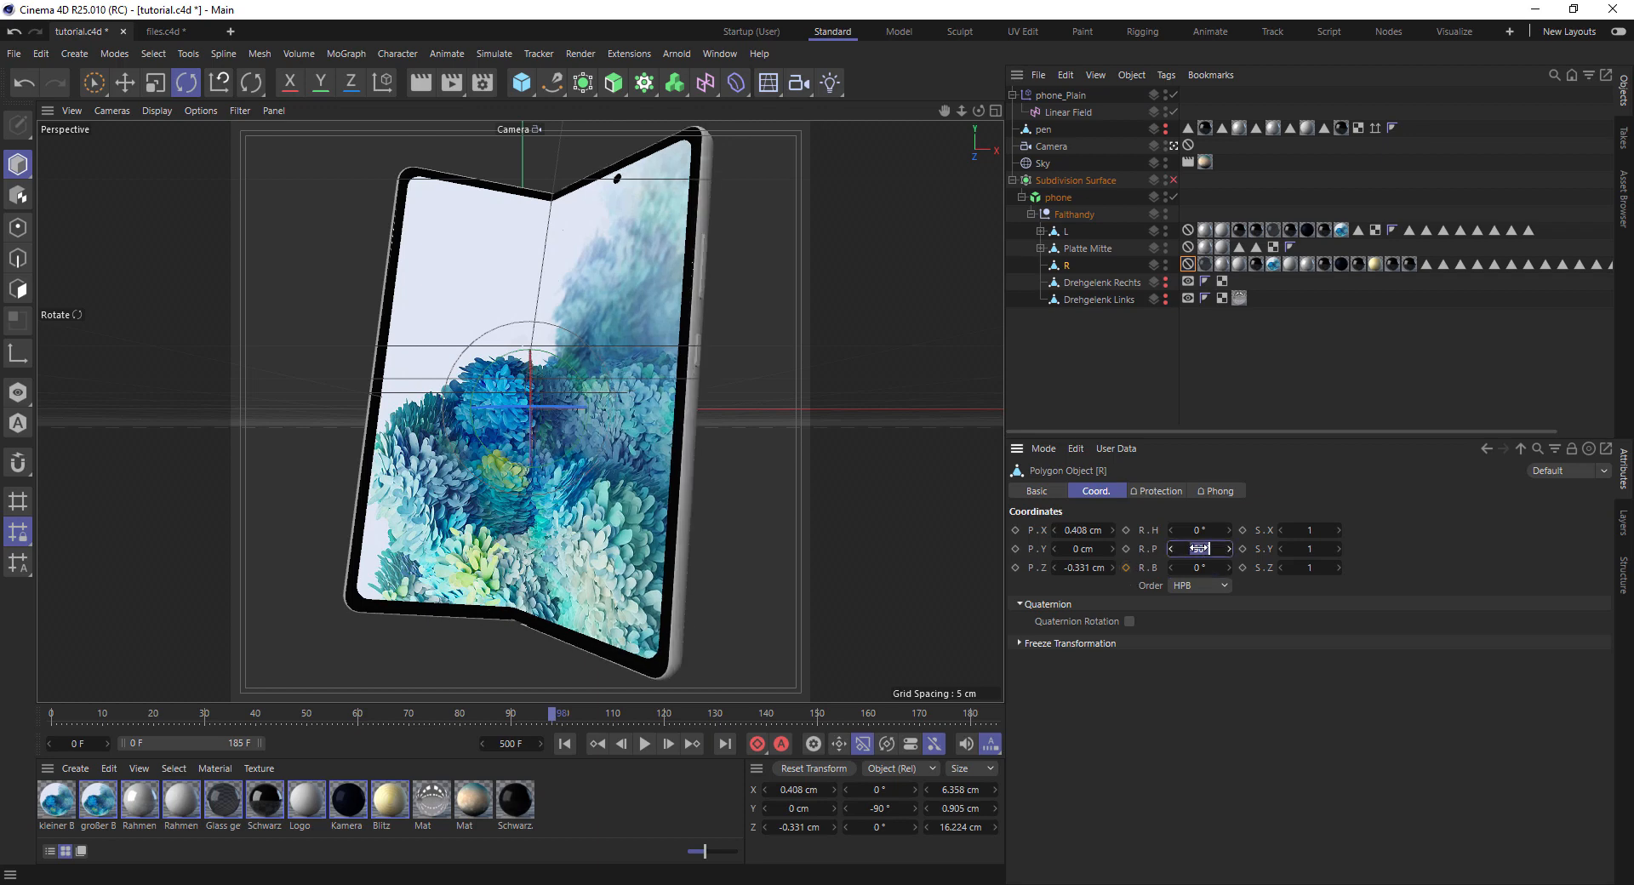
left_click(1126, 568)
Set the R object's R.B to 90° at frame 105 and key it, checking the closed phone from the default camera
left_click_drag(559, 718, 576, 715)
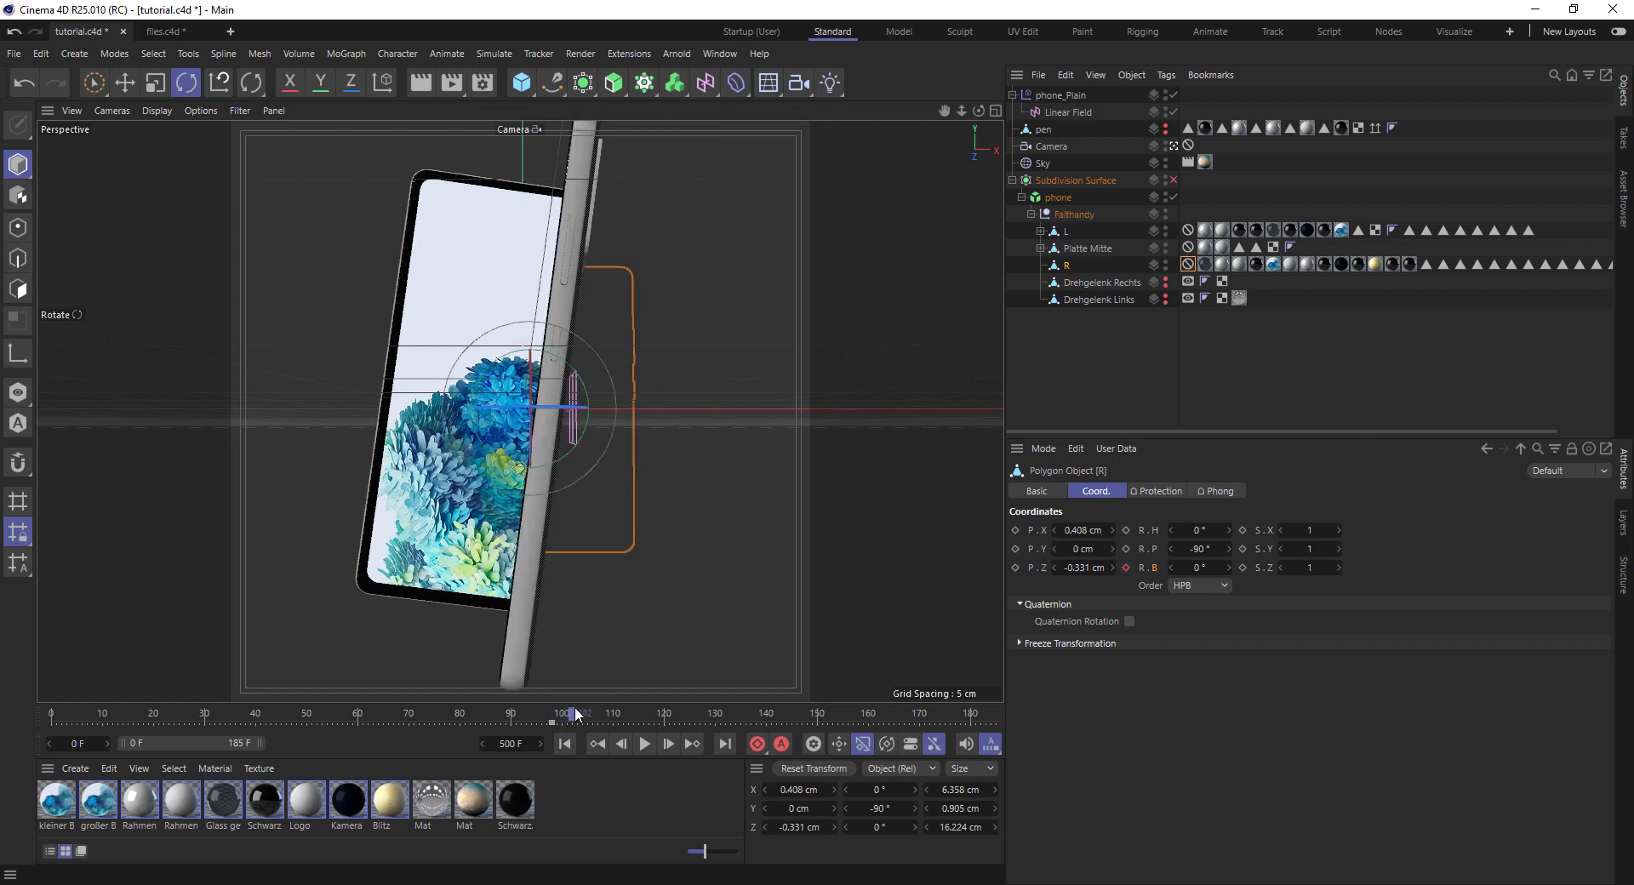
mouse_move(1200, 568)
left_mouse_down()
mouse_move(1245, 567)
mouse_move(1183, 568)
mouse_move(1228, 573)
left_mouse_up()
left_click(1175, 148)
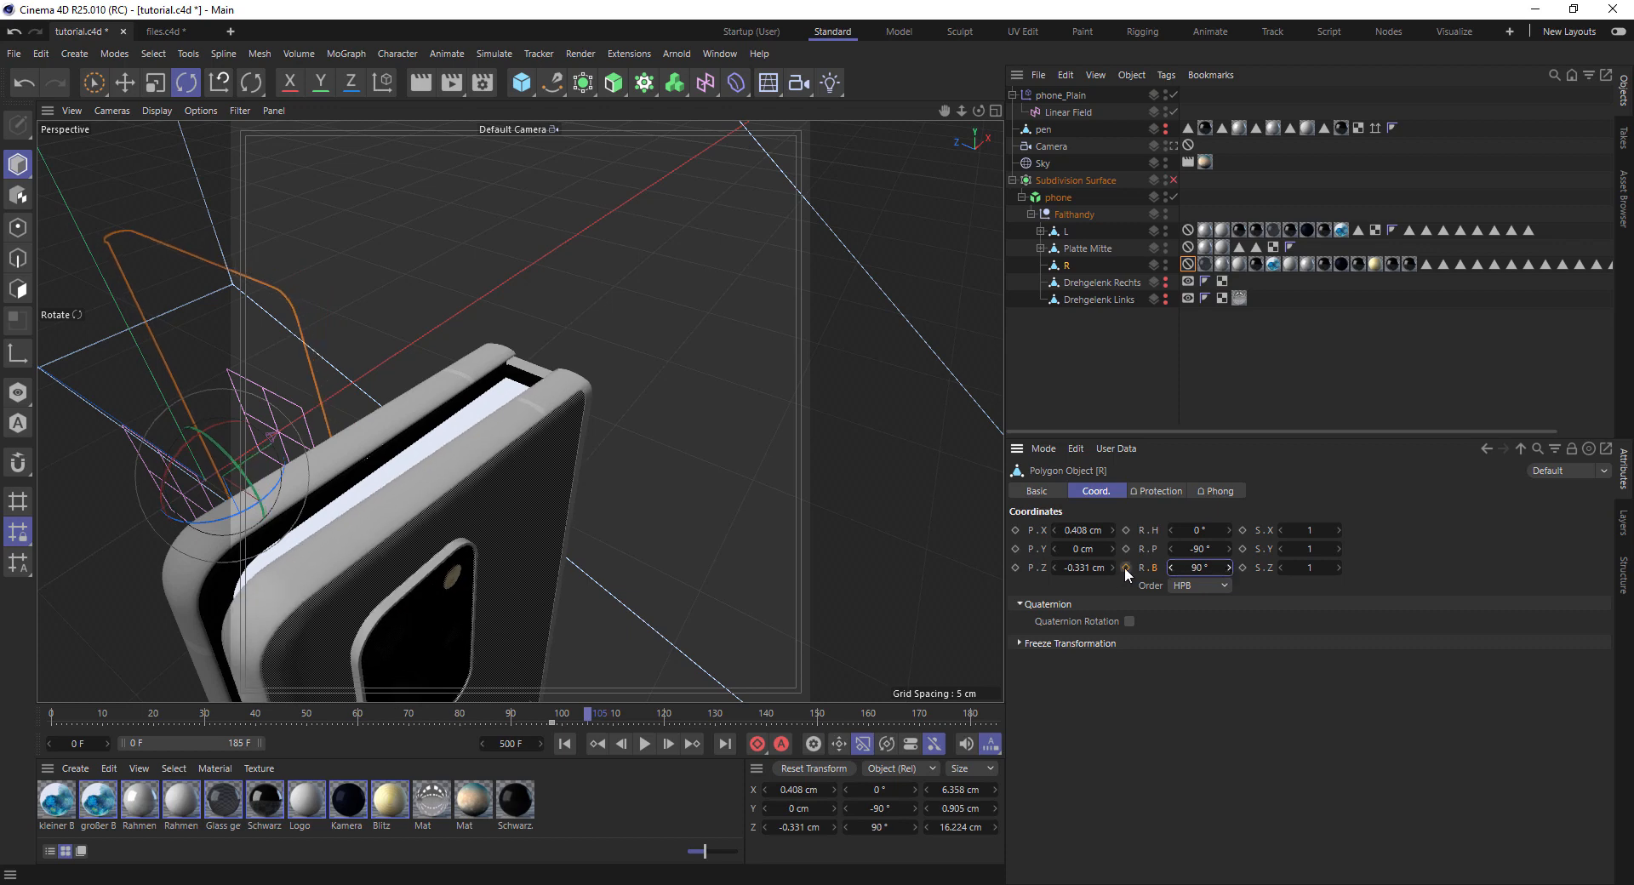
Play the animation from the start twice through the scene camera to review the spin and the folding of both halves
left_click(564, 743)
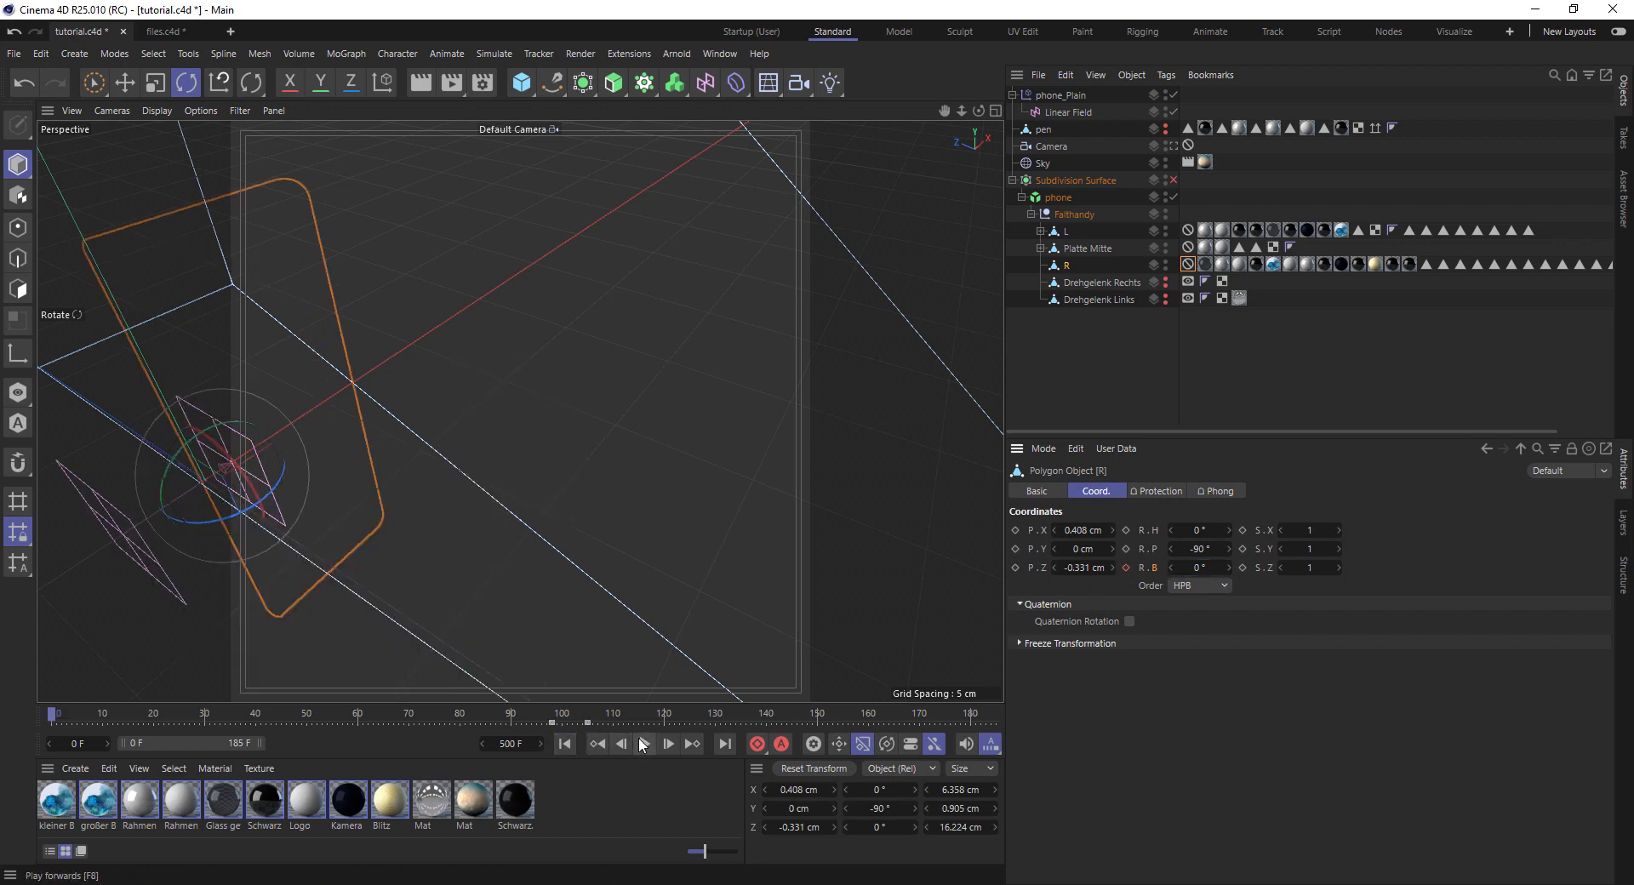
left_click(1174, 145)
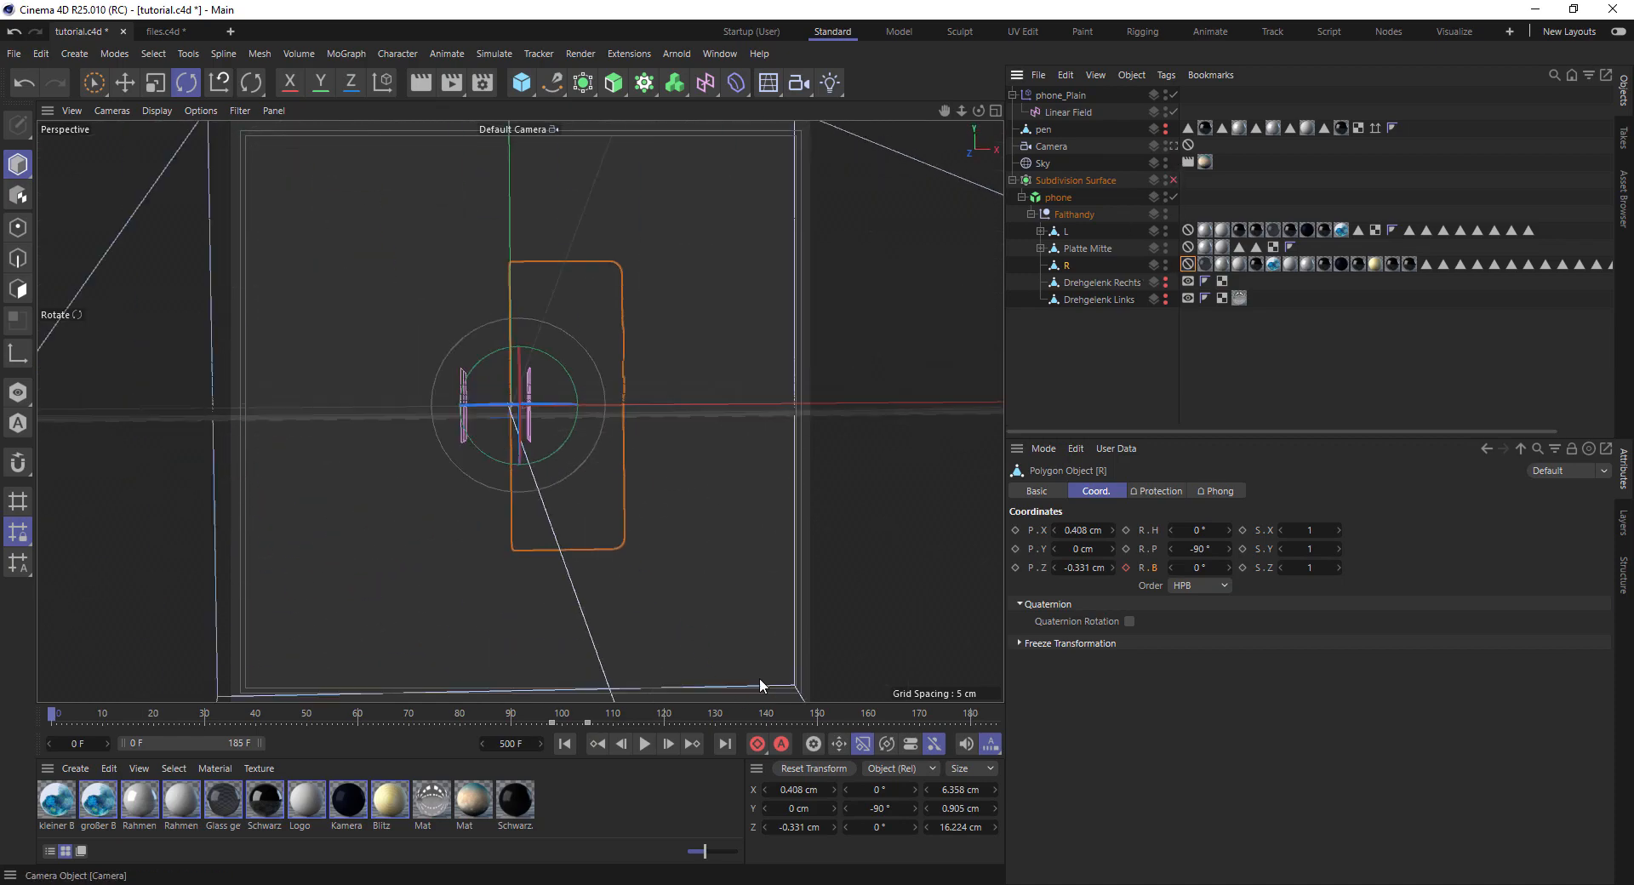
left_click(651, 744)
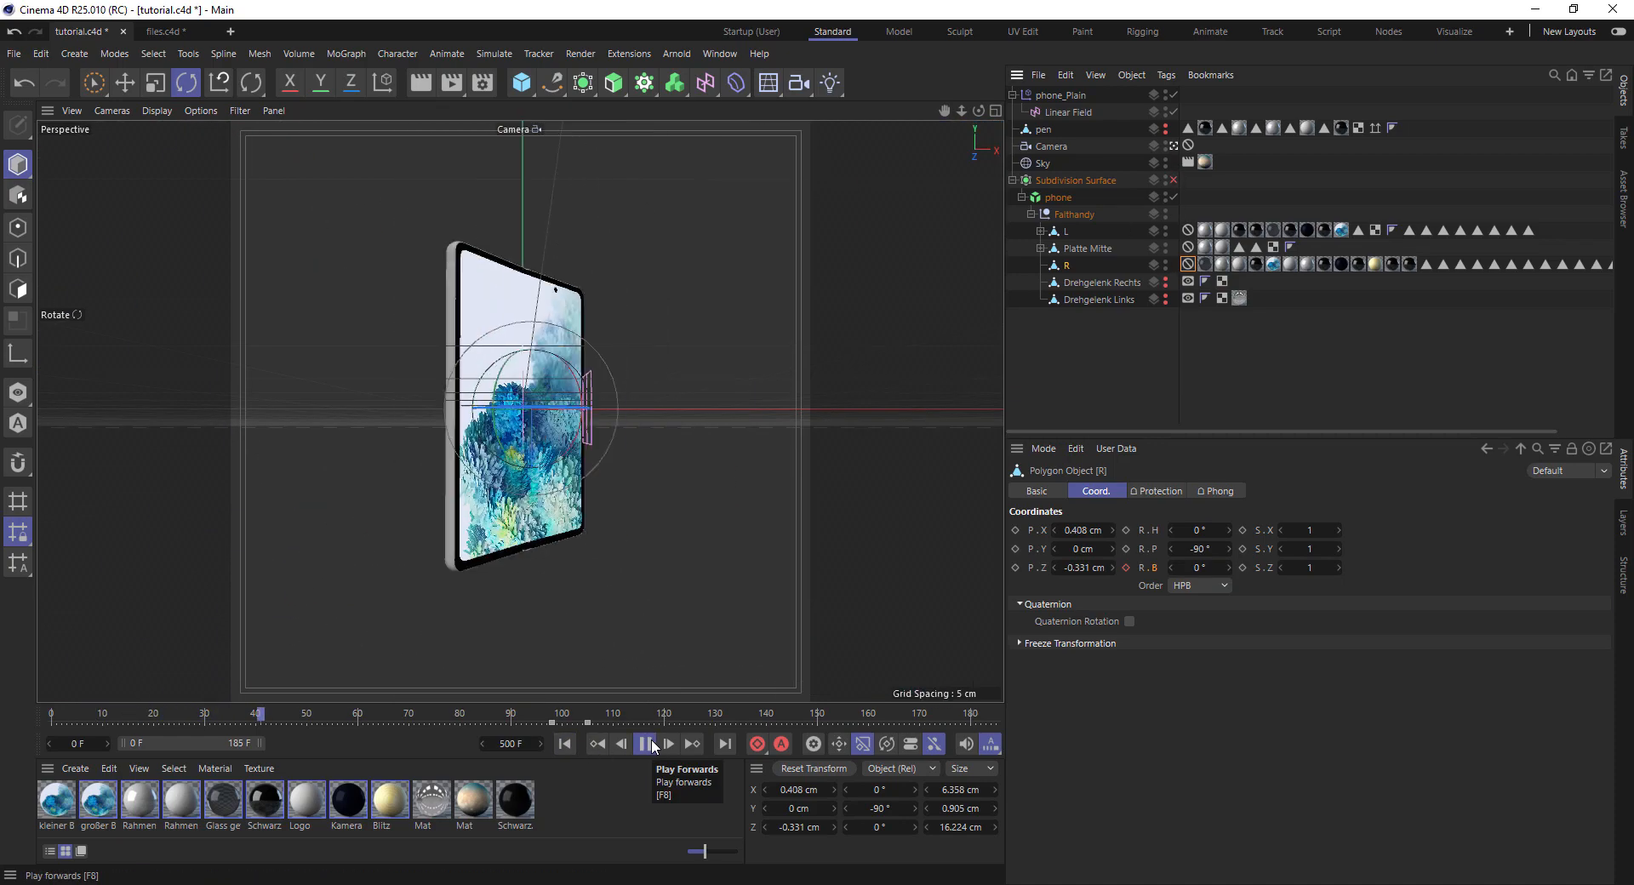
left_click(652, 745)
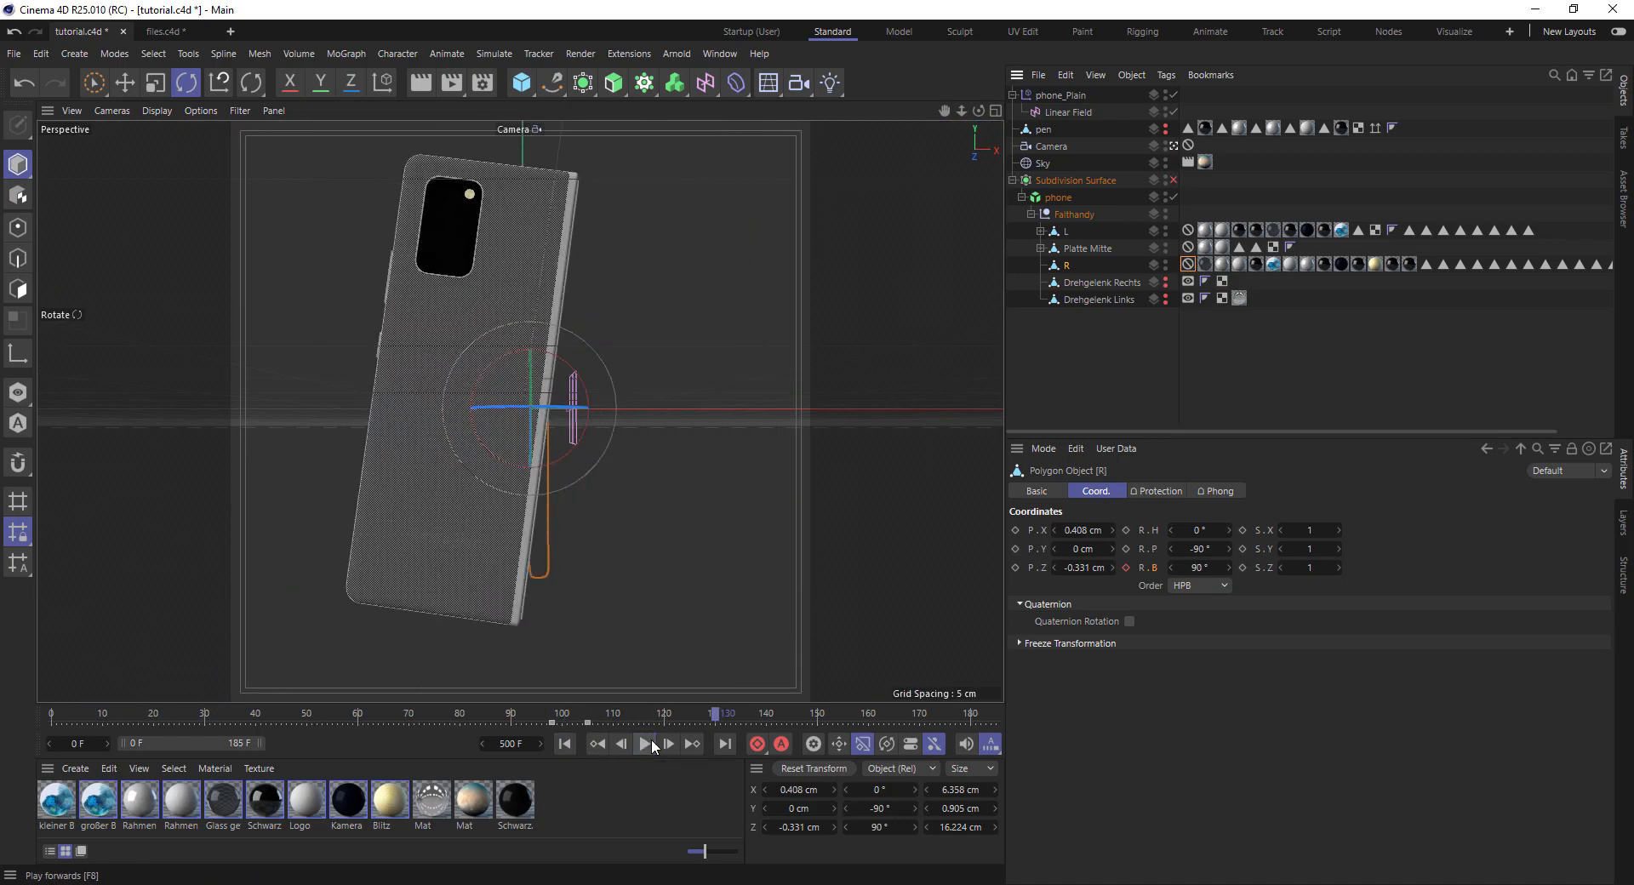
left_click_drag(570, 720, 494, 721)
left_click(738, 722)
left_click_drag(719, 715, 507, 717)
left_click(566, 744)
left_click(645, 744)
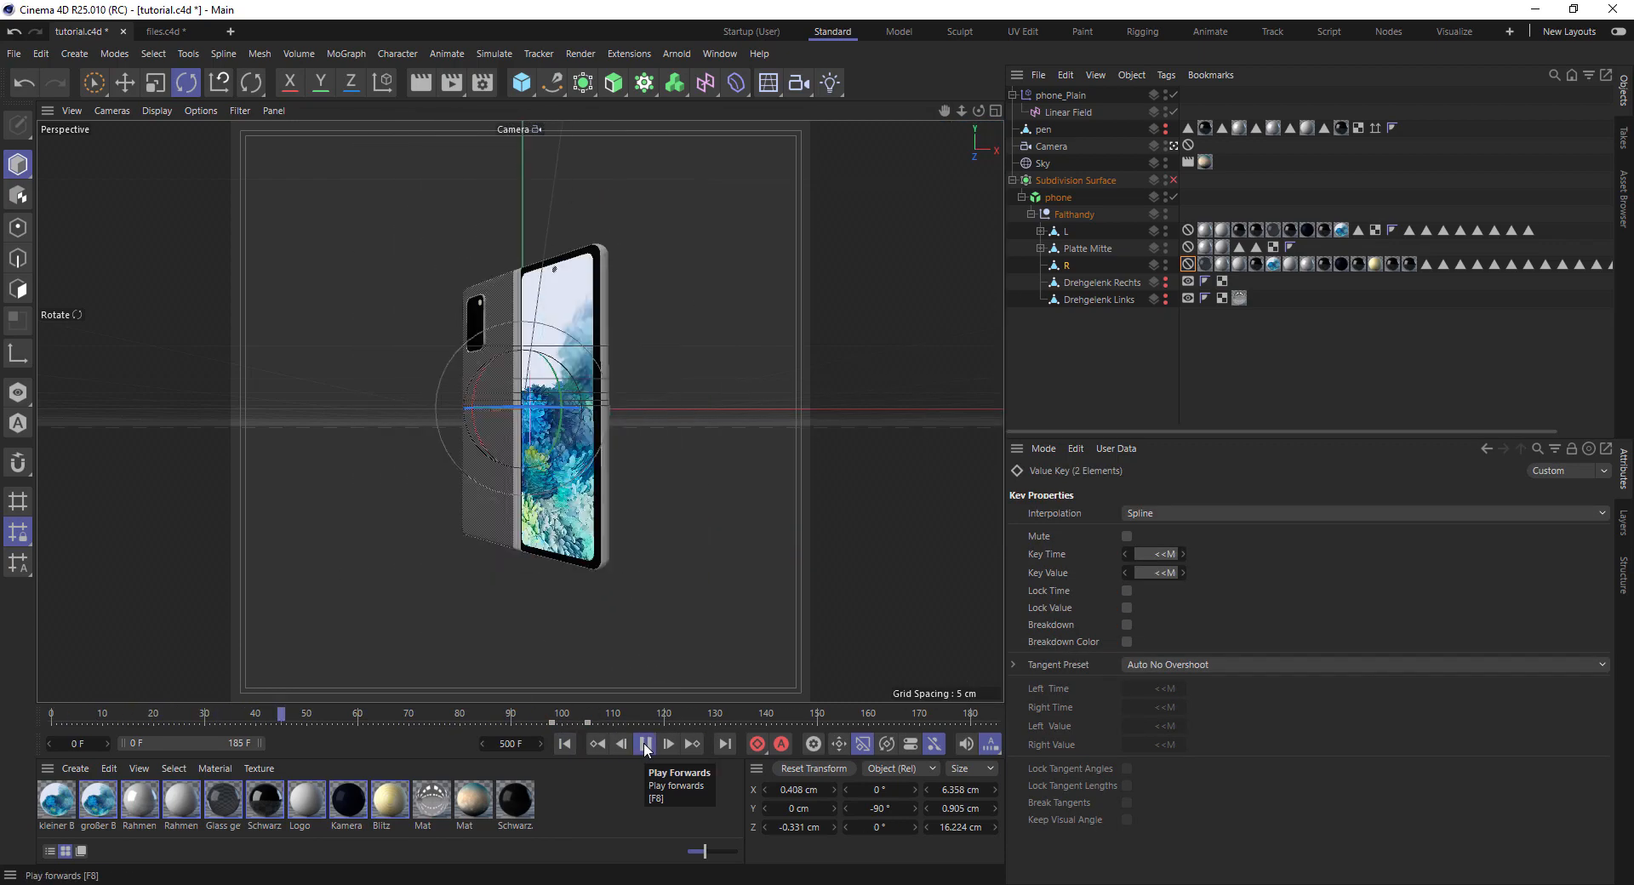
left_click(645, 745)
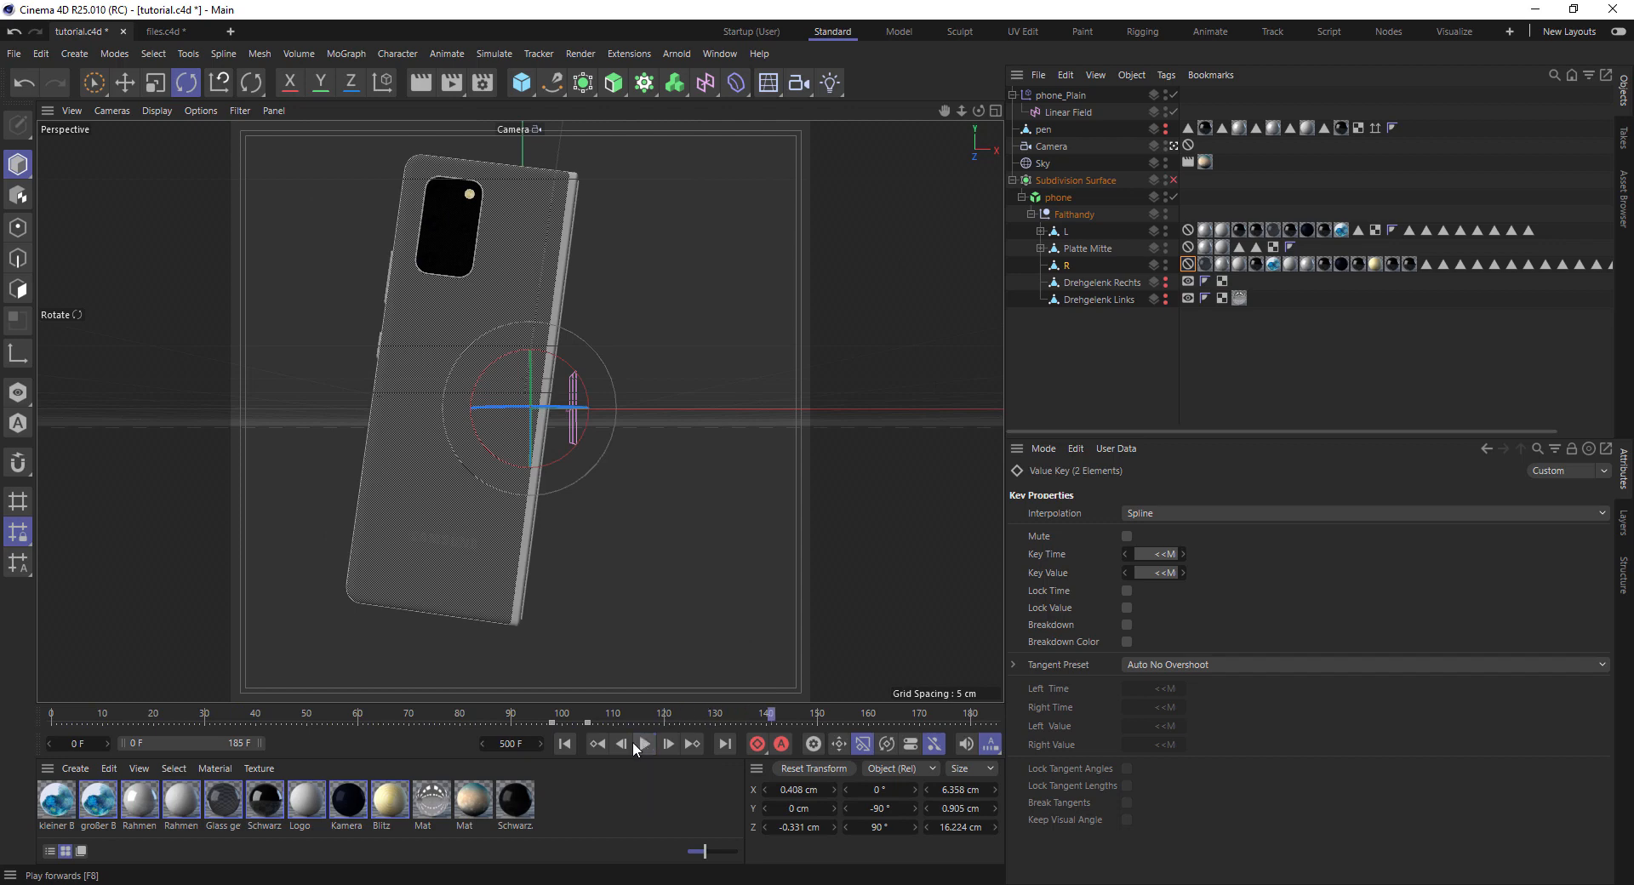
Replay the folding part from about frame 93 and scrub through the frames around 102 to 108
left_click(527, 717)
left_click(644, 744)
left_click(644, 744)
left_click_drag(646, 713, 574, 723)
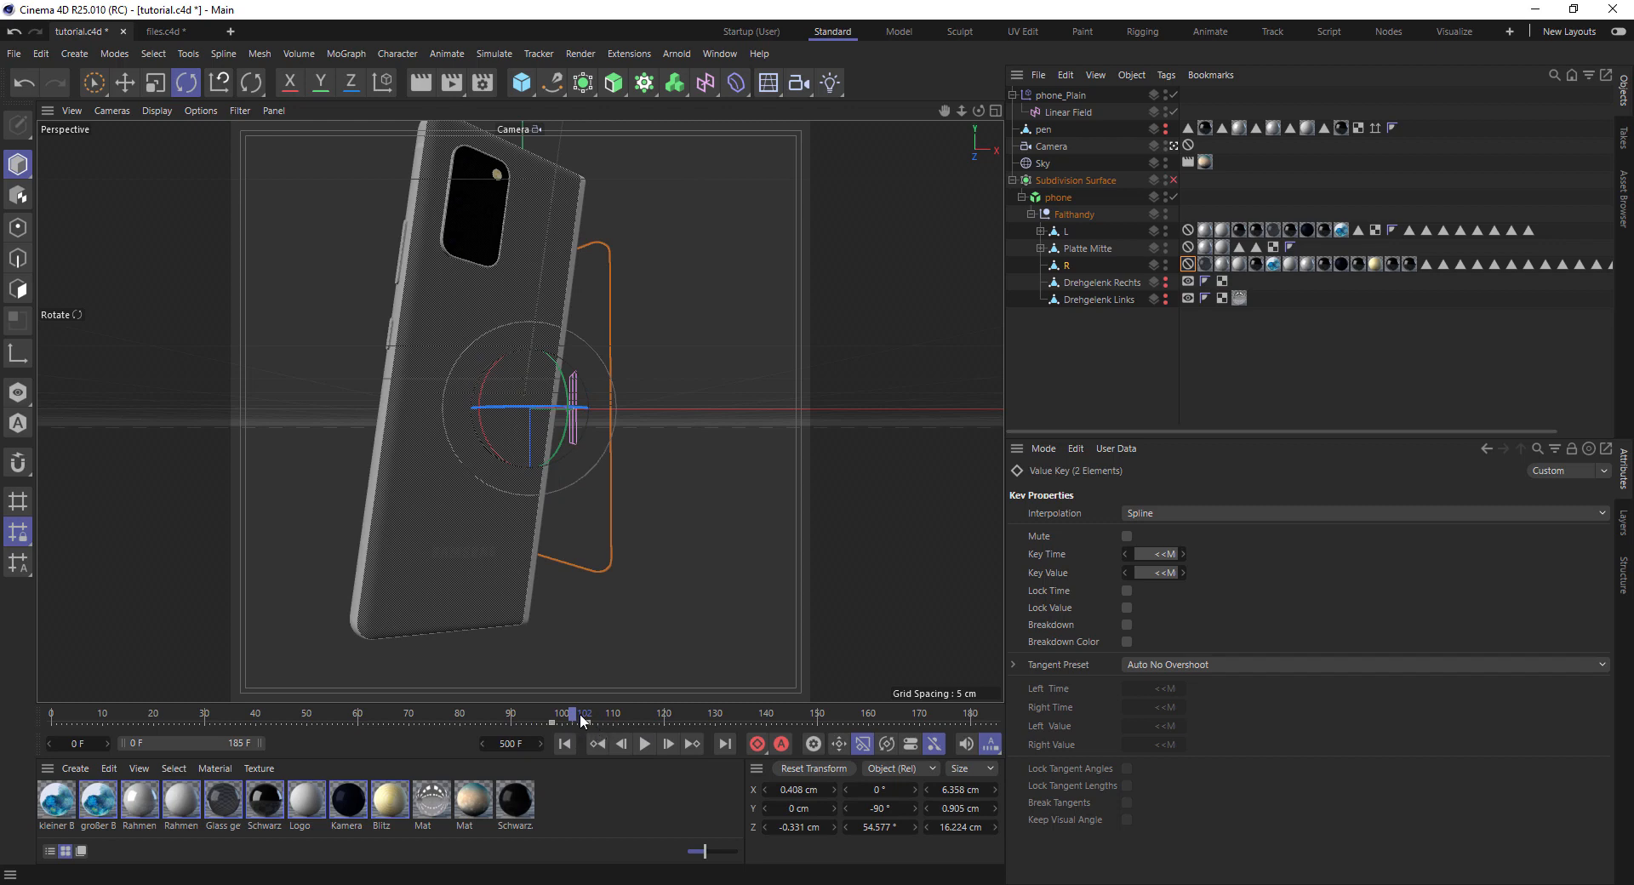
left_click(601, 722)
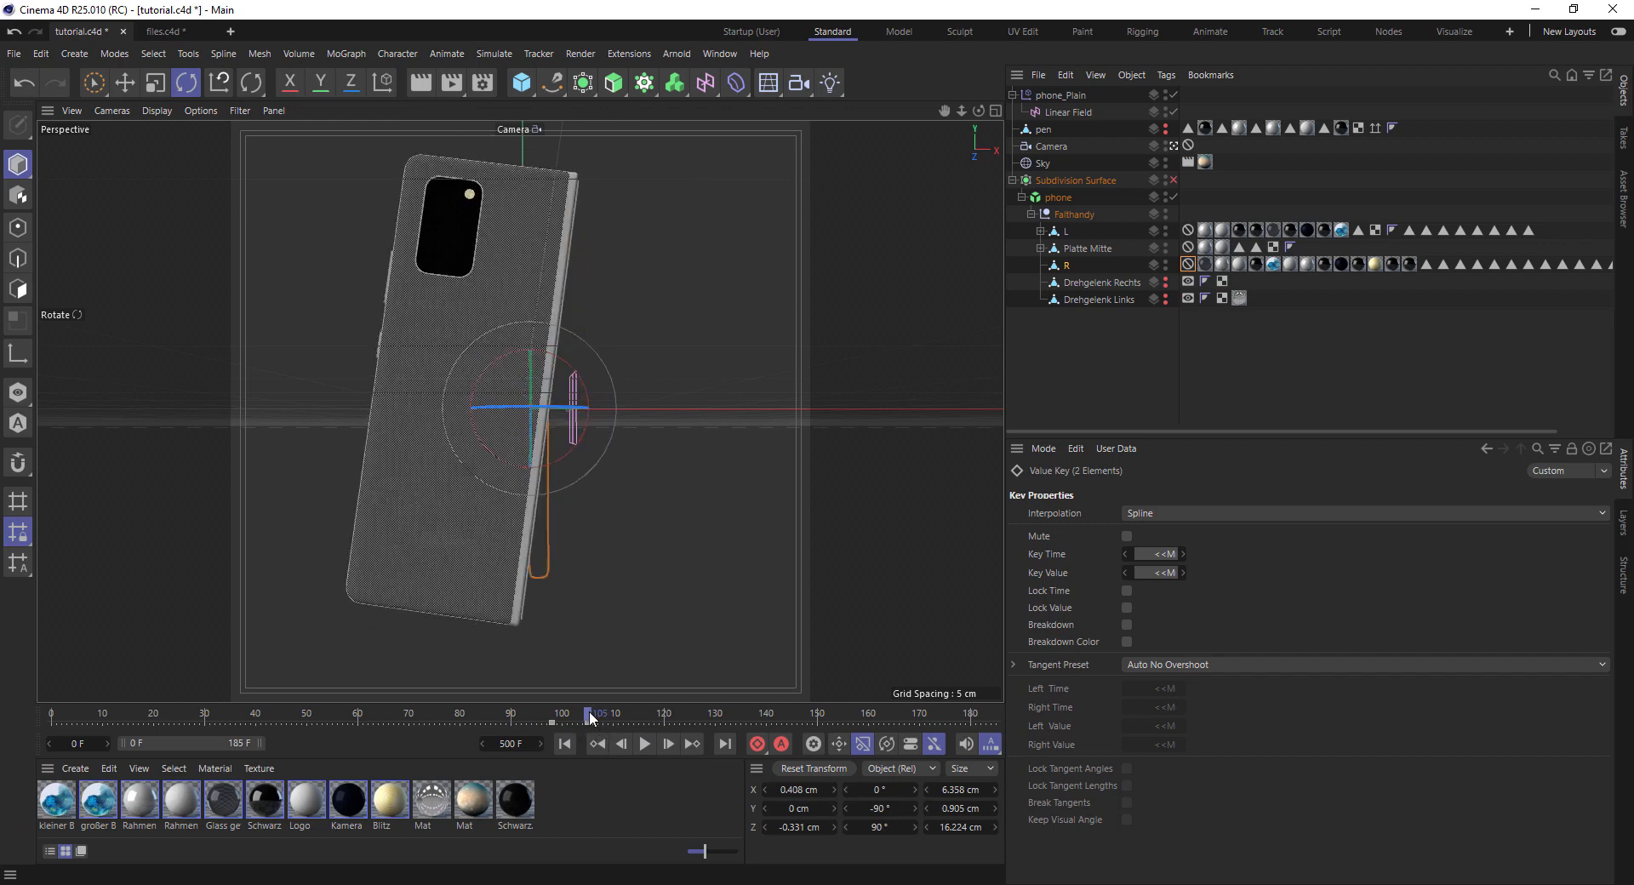
Key the phone_Plain effector's position at frame 98 with P.X 4 cm, P.Y 0 cm and P.Z -54 cm
left_click(1060, 95)
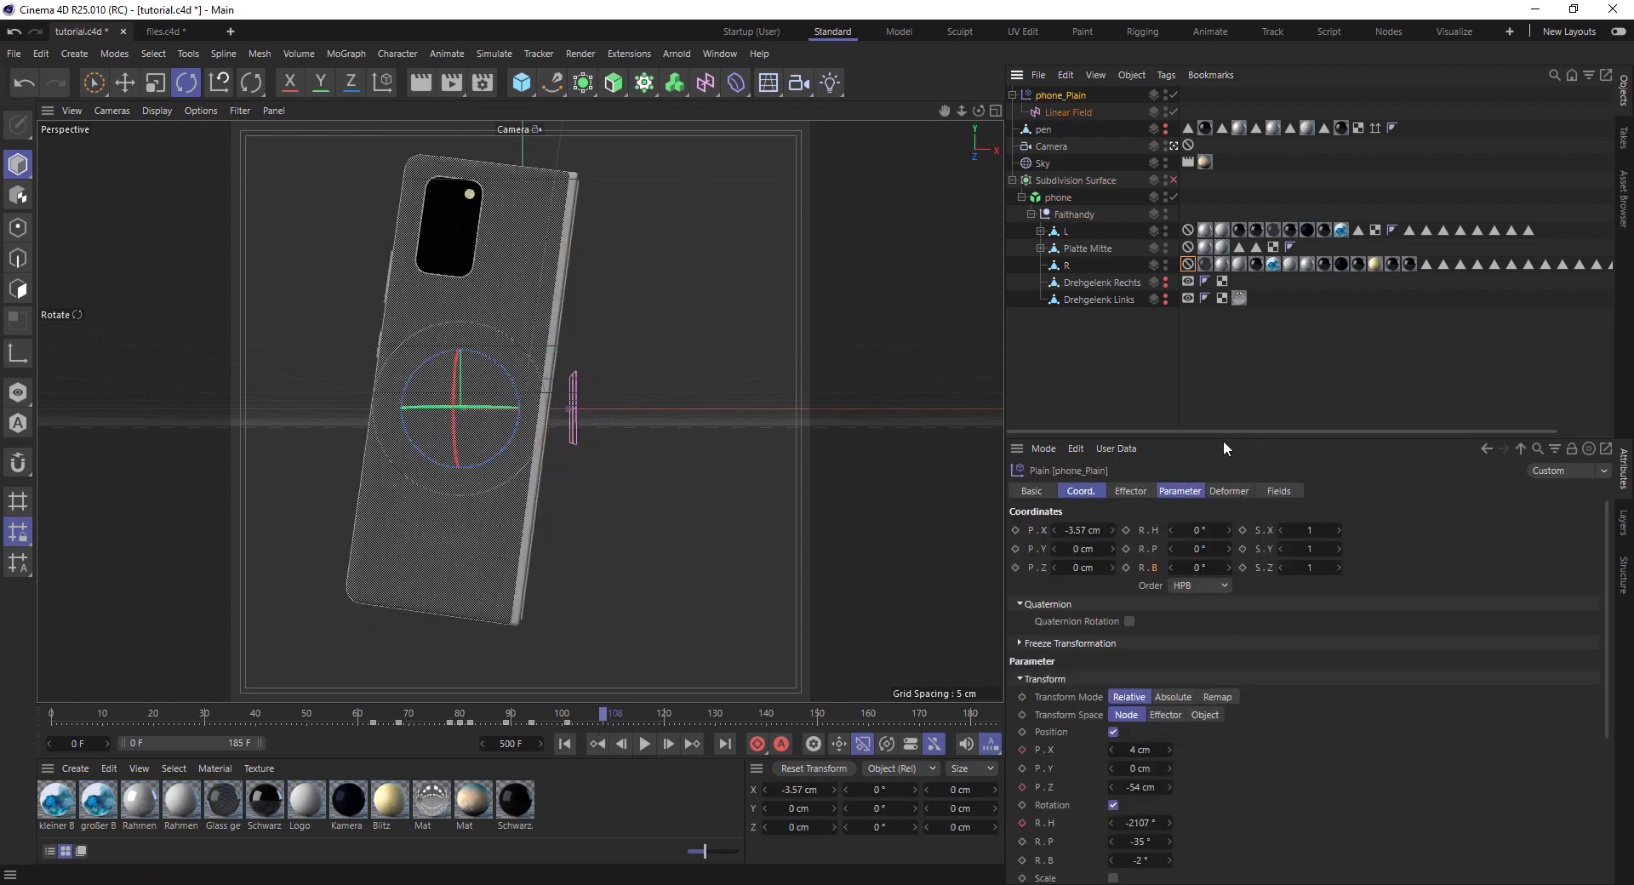
left_click_drag(1223, 434, 1226, 310)
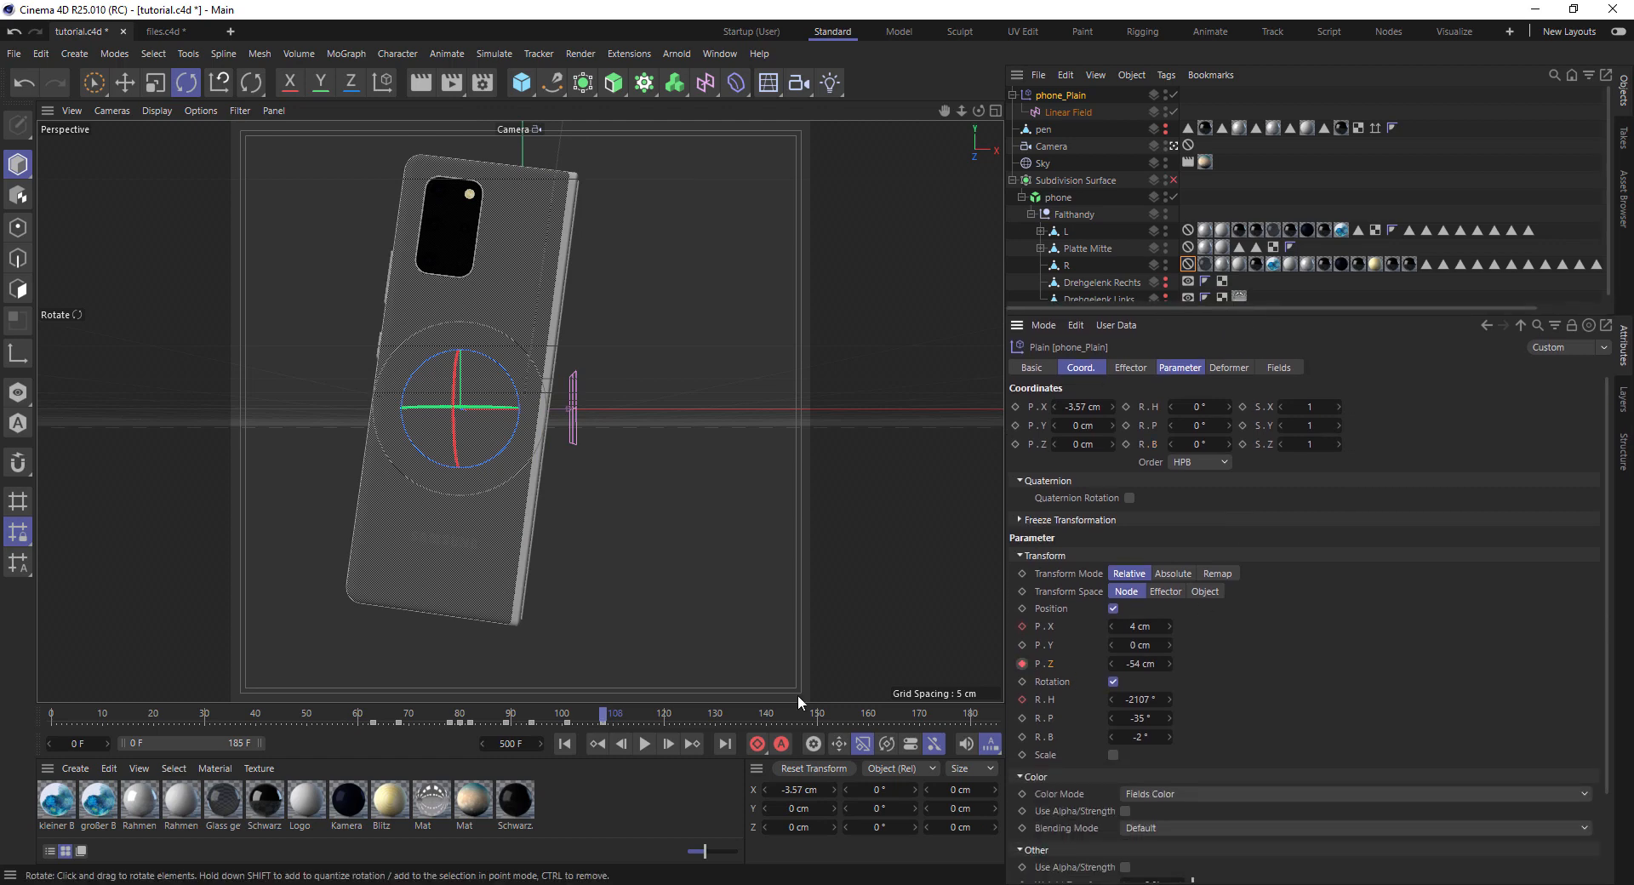
mouse_move(607, 720)
left_mouse_down()
mouse_move(547, 719)
mouse_move(623, 720)
left_mouse_up()
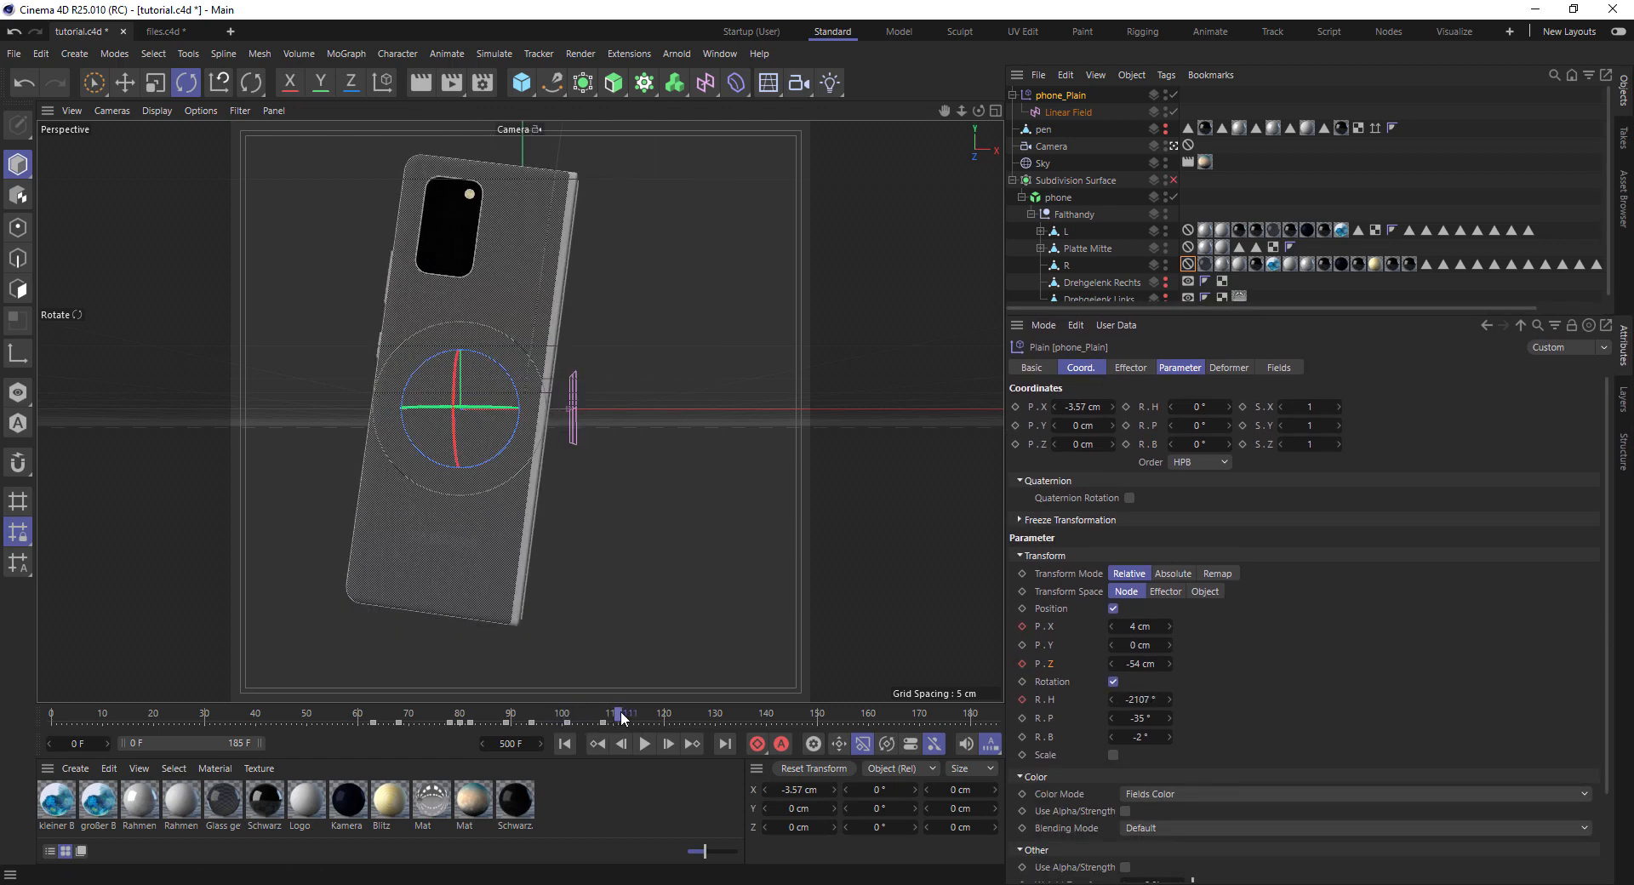
left_click(569, 723)
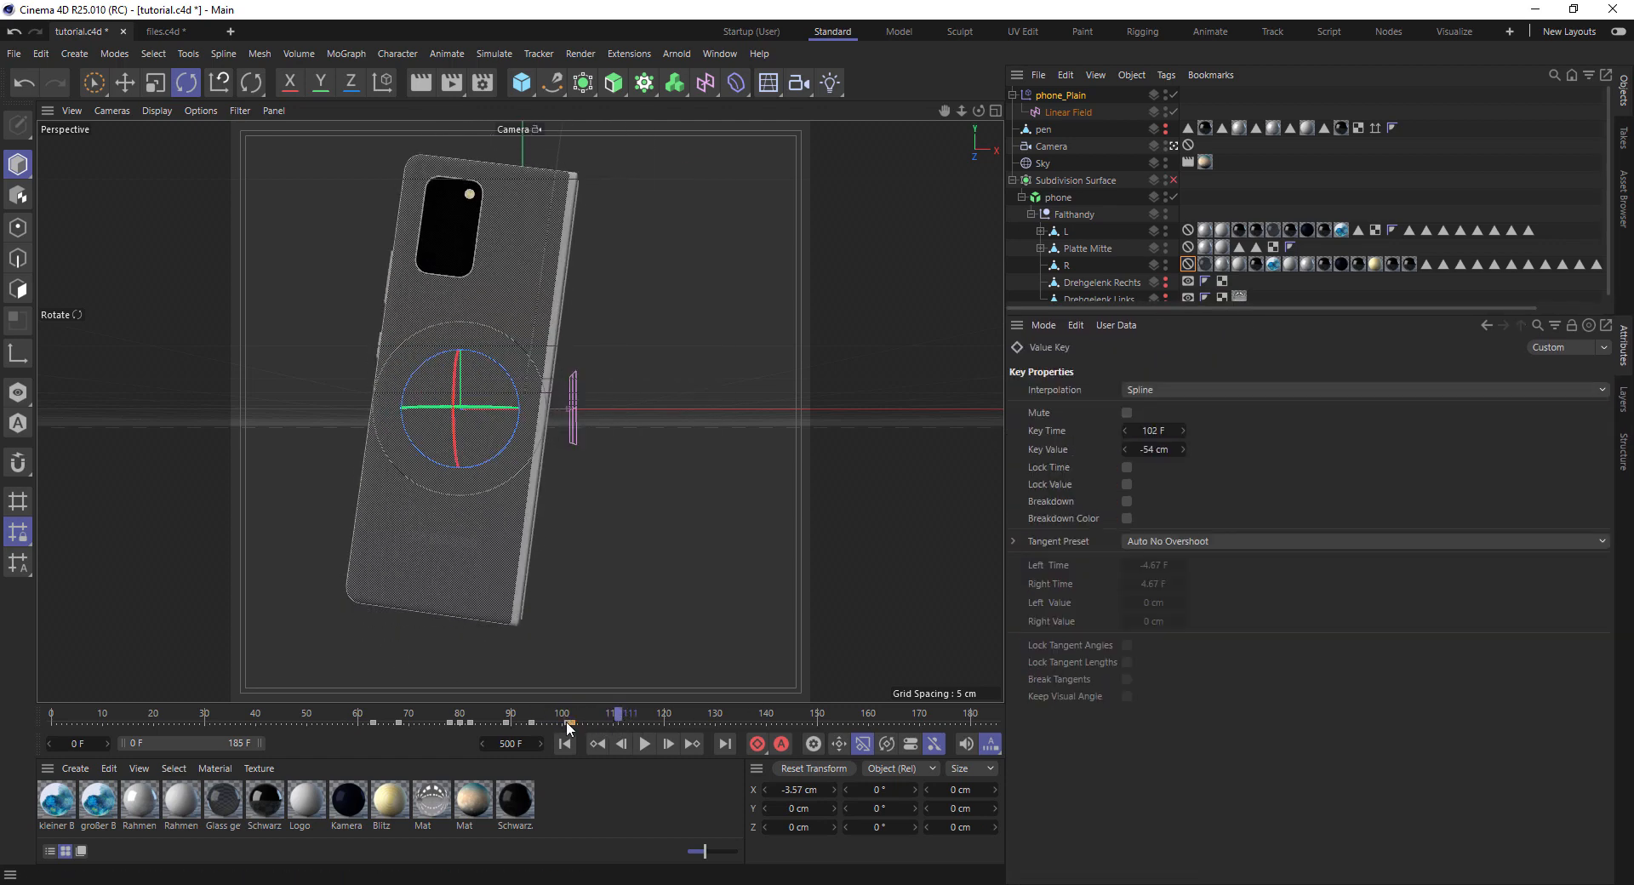
left_click(1064, 96)
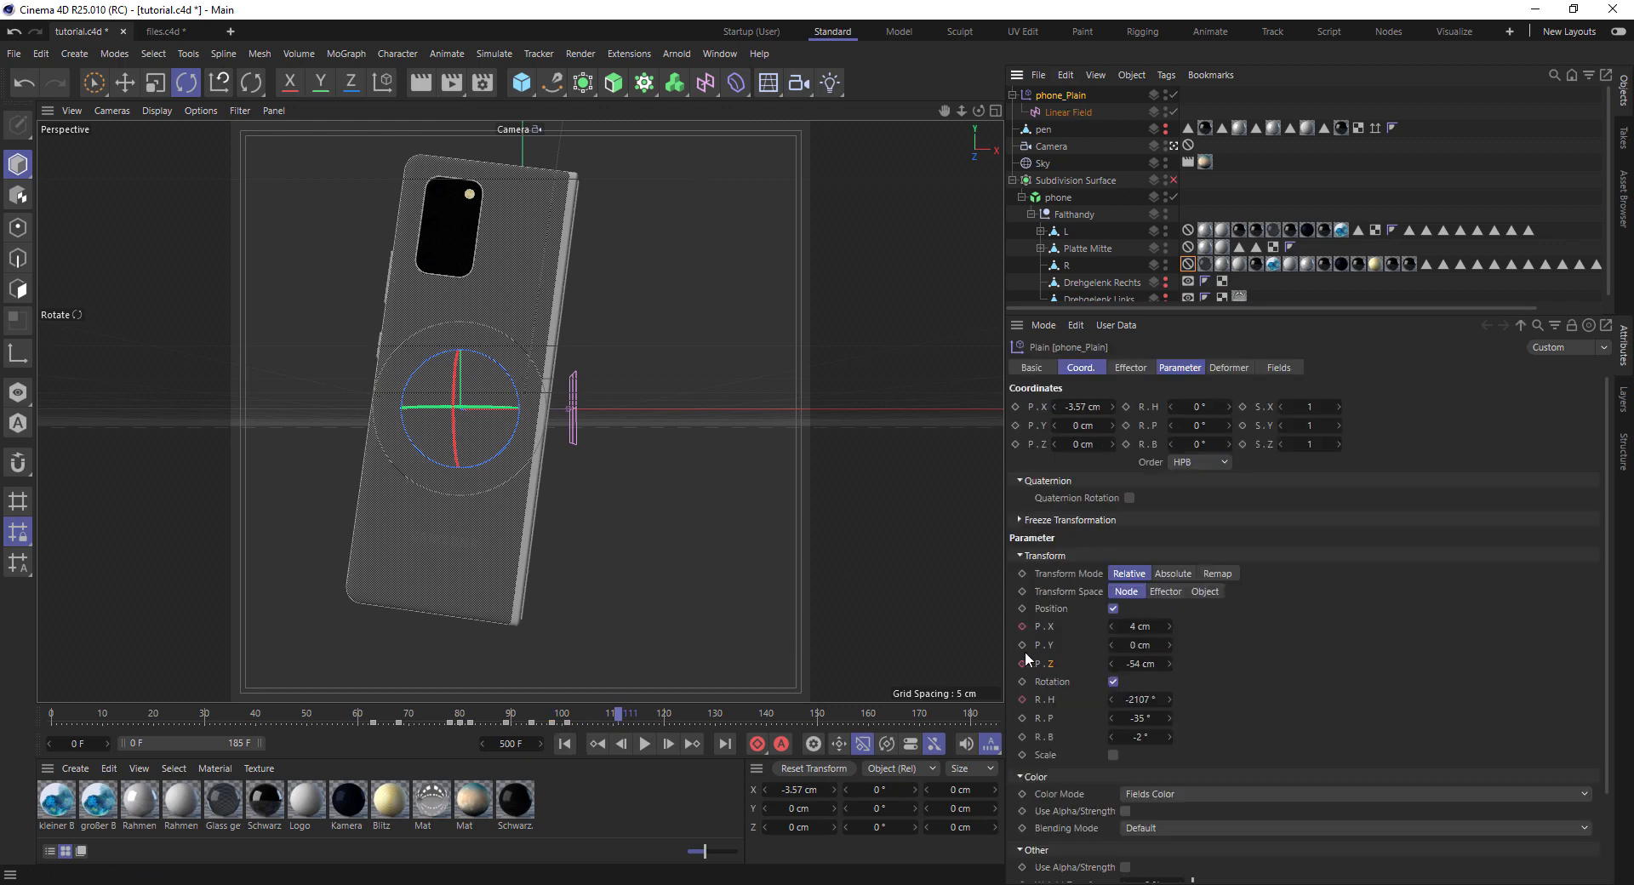
left_click_drag(619, 722, 554, 720)
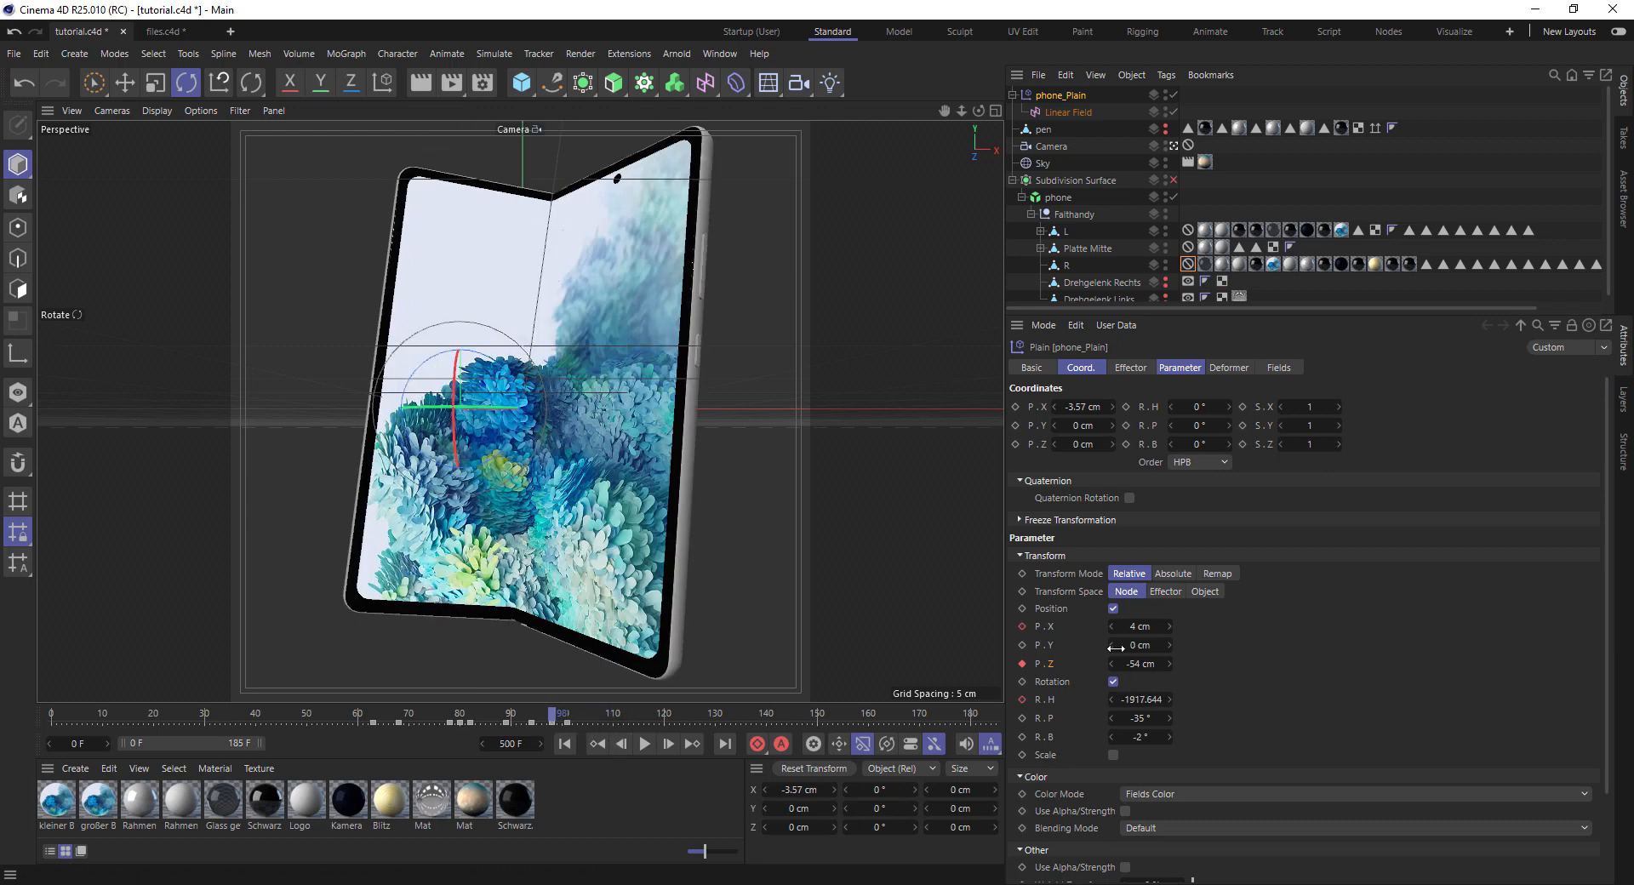
Set phone_Plain's position to P.X 14 cm, P.Y -24 cm and P.Z -104 cm at frame 110 and key it
left_click_drag(588, 722, 611, 719)
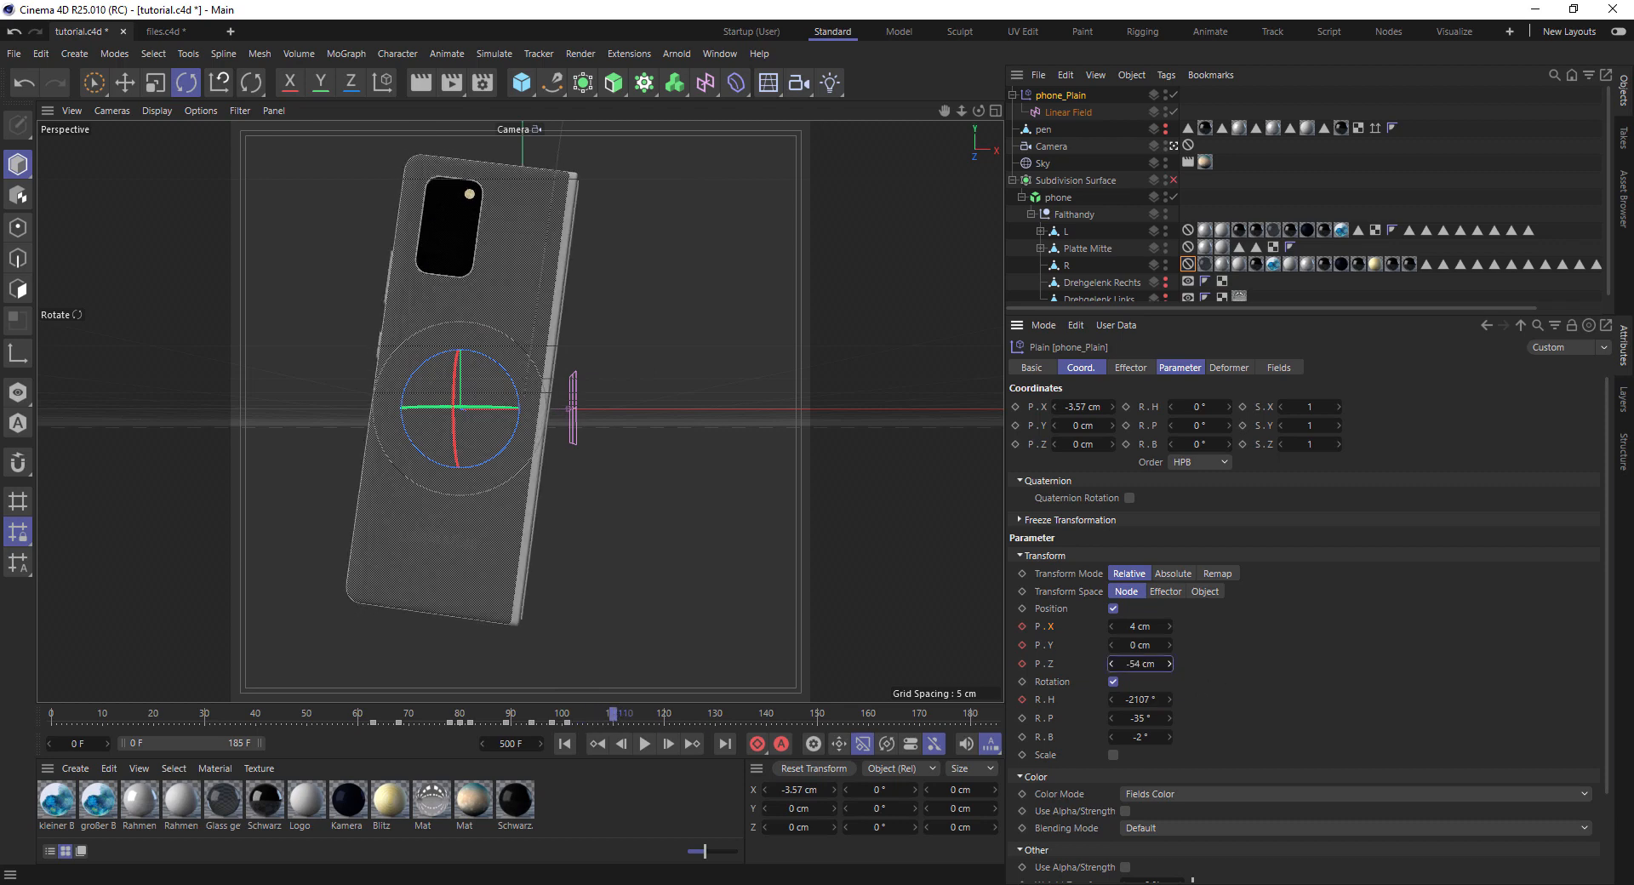
left_click_drag(1141, 664, 1153, 626)
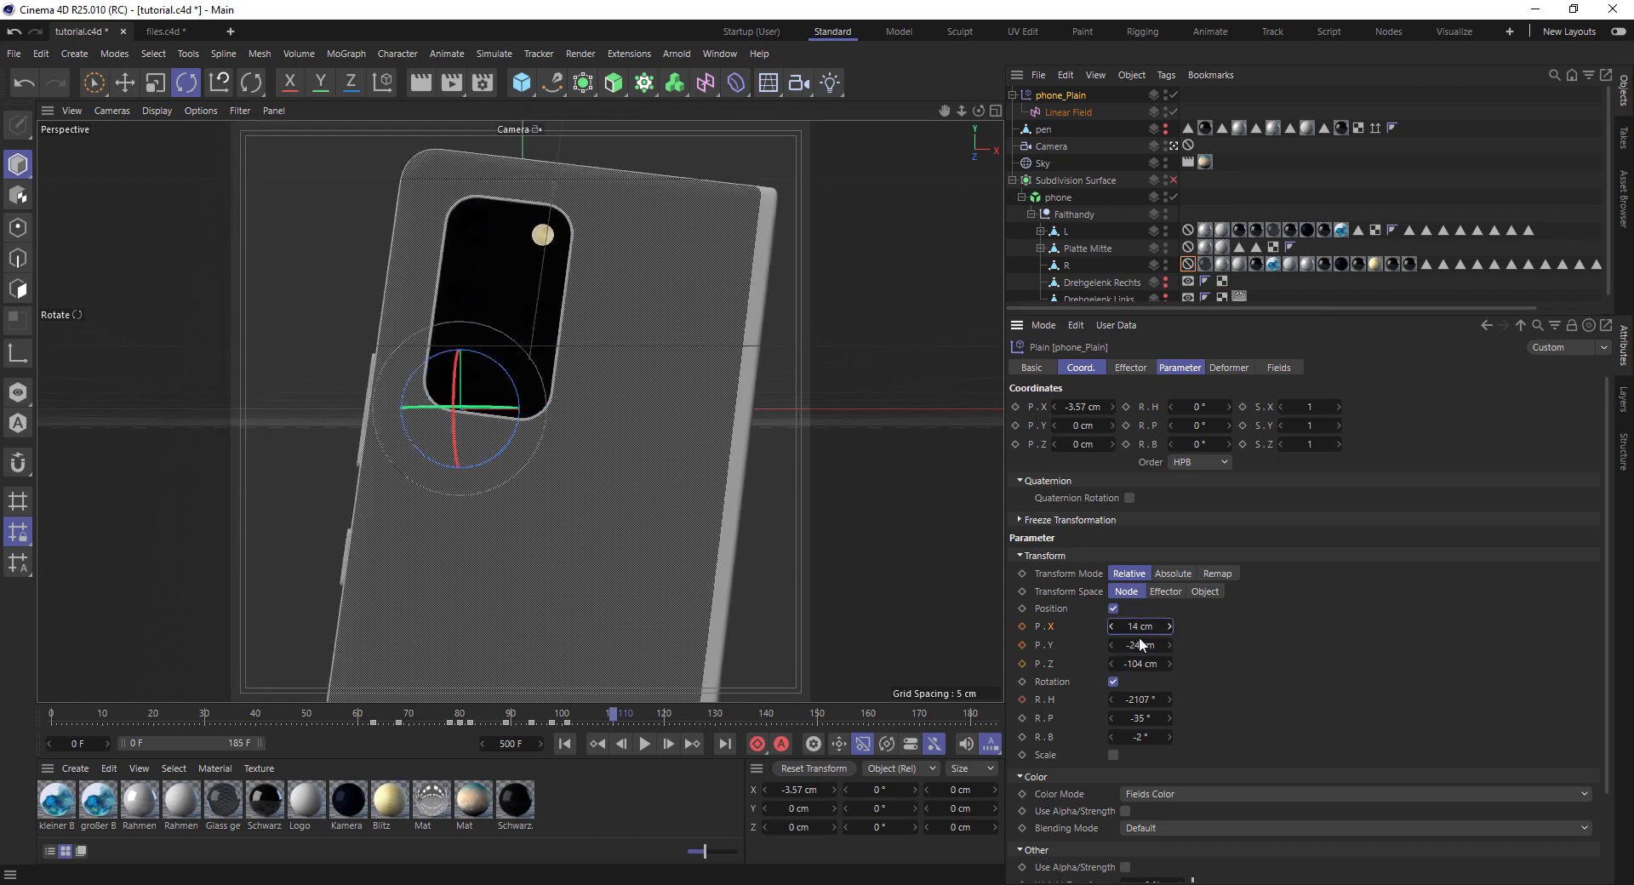
left_click(1022, 627)
Try an R.P rotation of -31° on phone_Plain at frame 102, and undo the change
left_click_drag(613, 716, 569, 718)
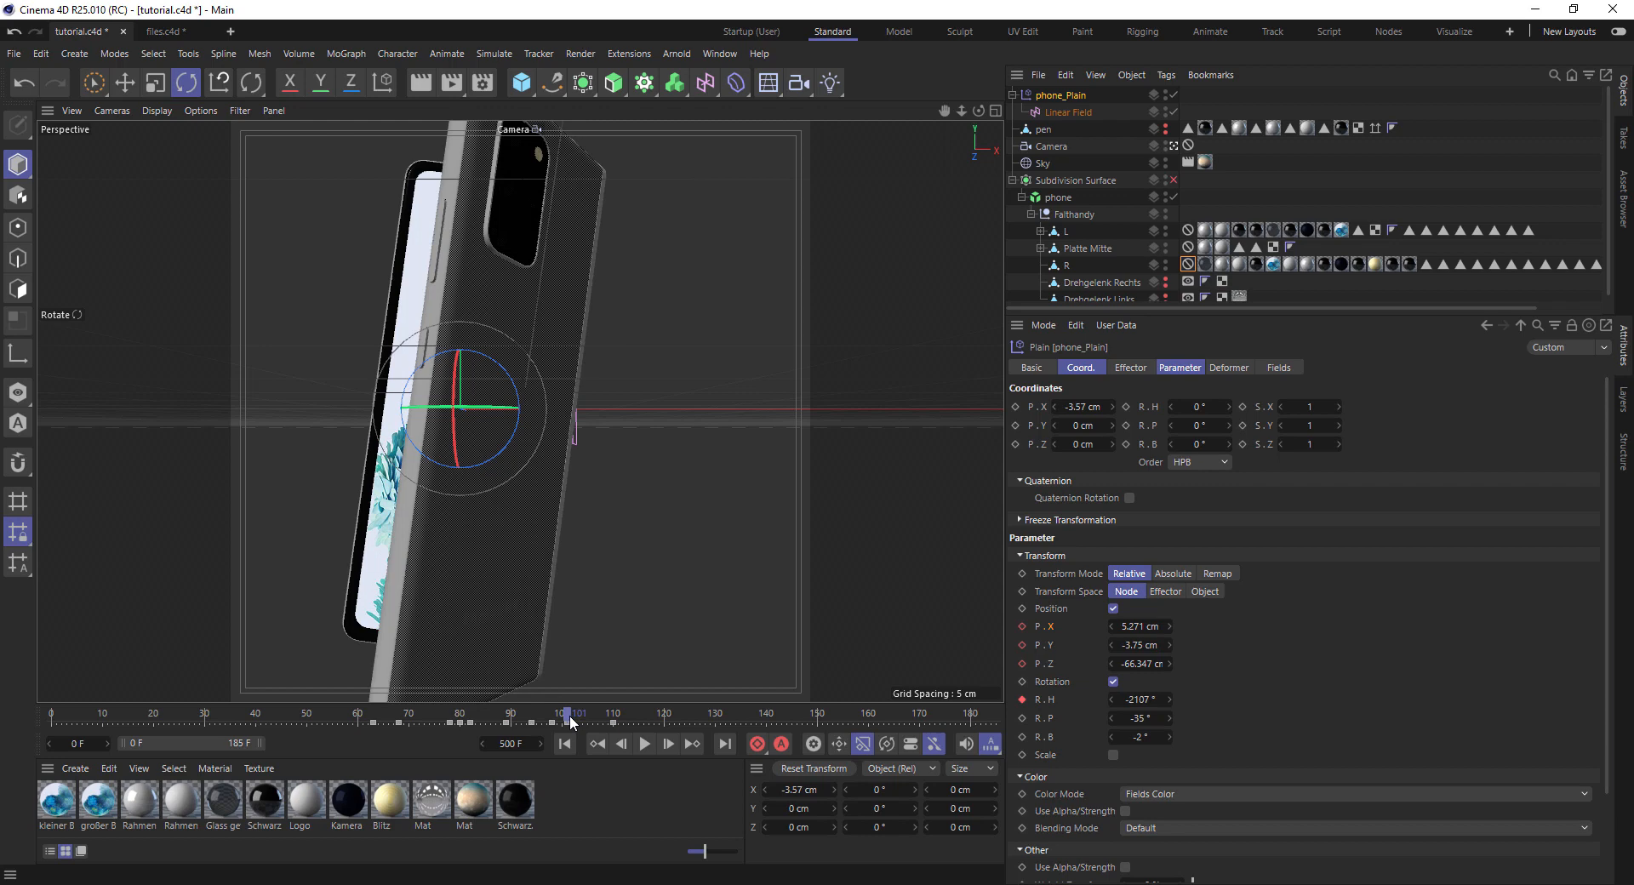
left_click_drag(570, 722, 575, 723)
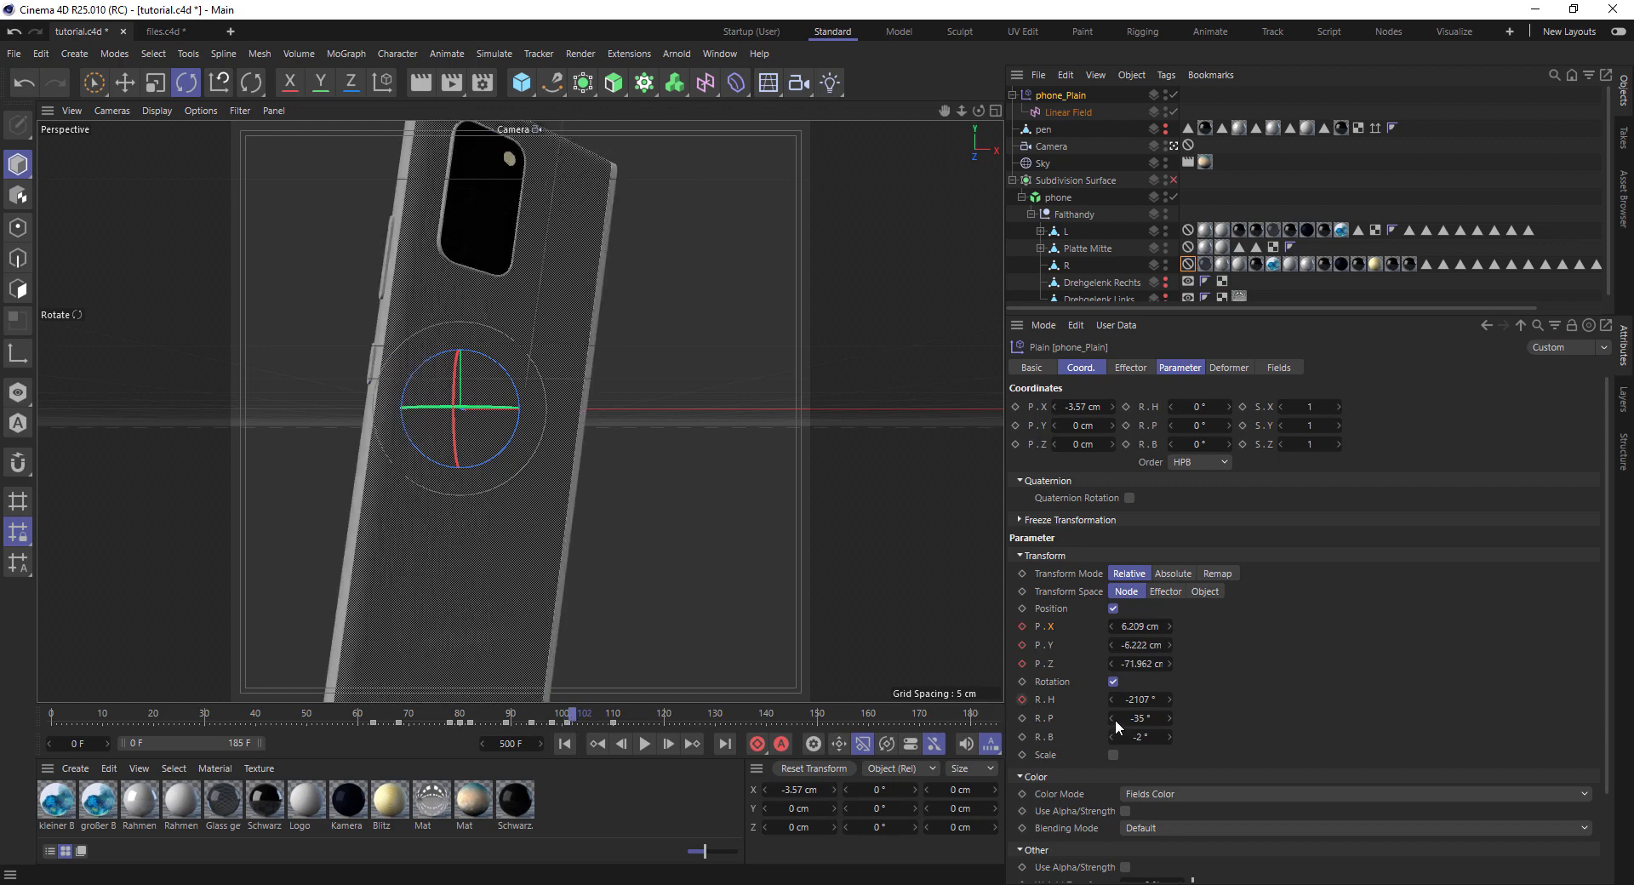
left_click_drag(1141, 719, 1132, 719)
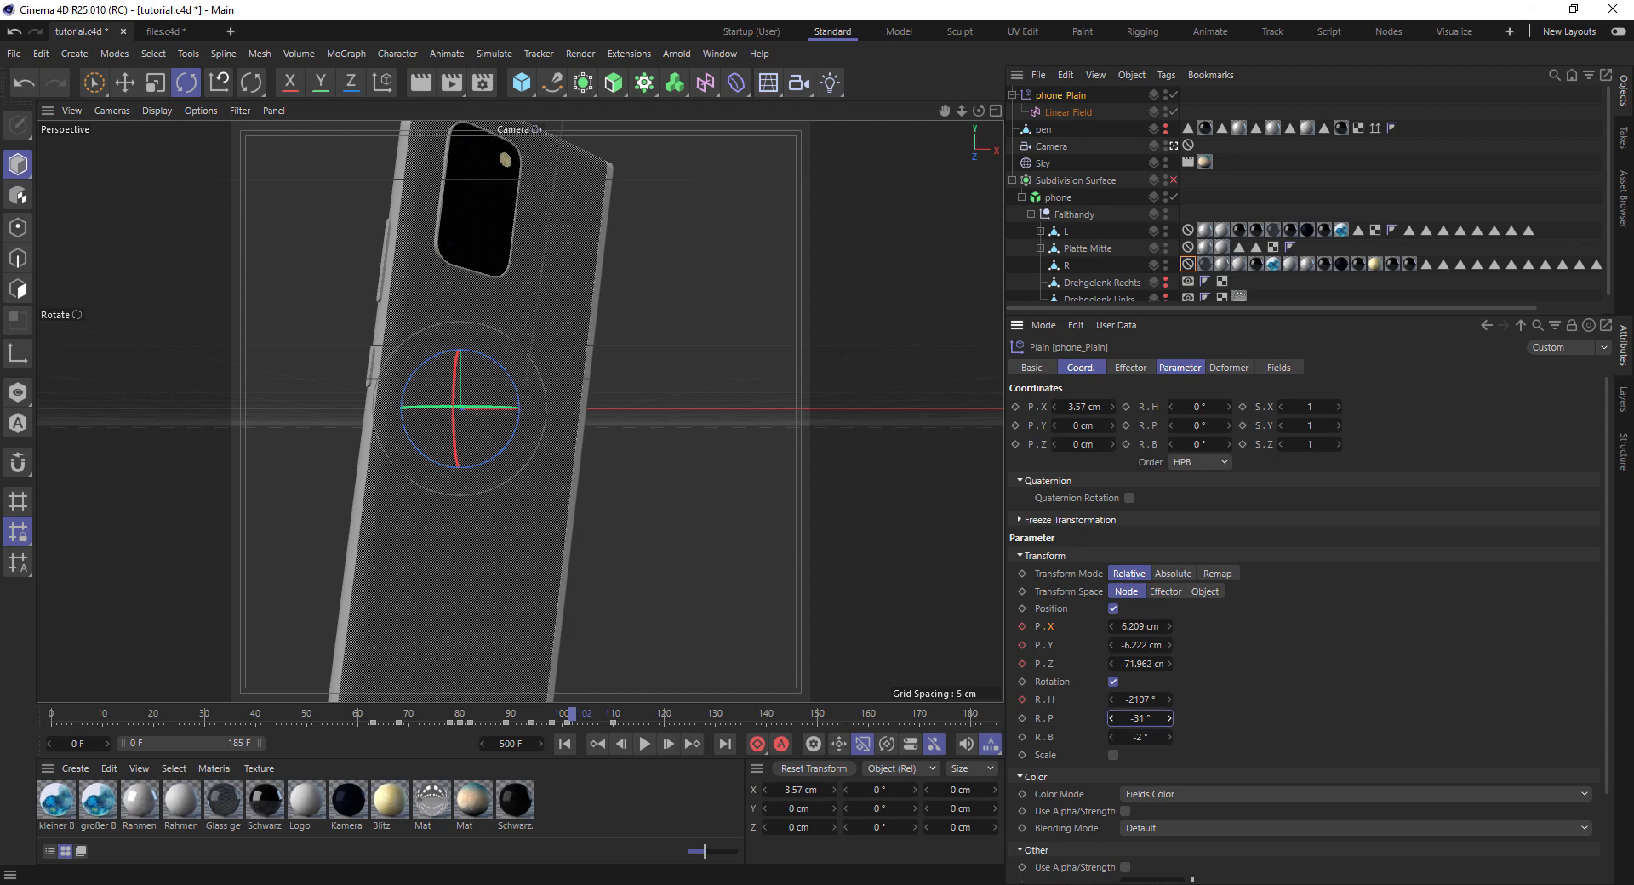
key("ctrl+z")
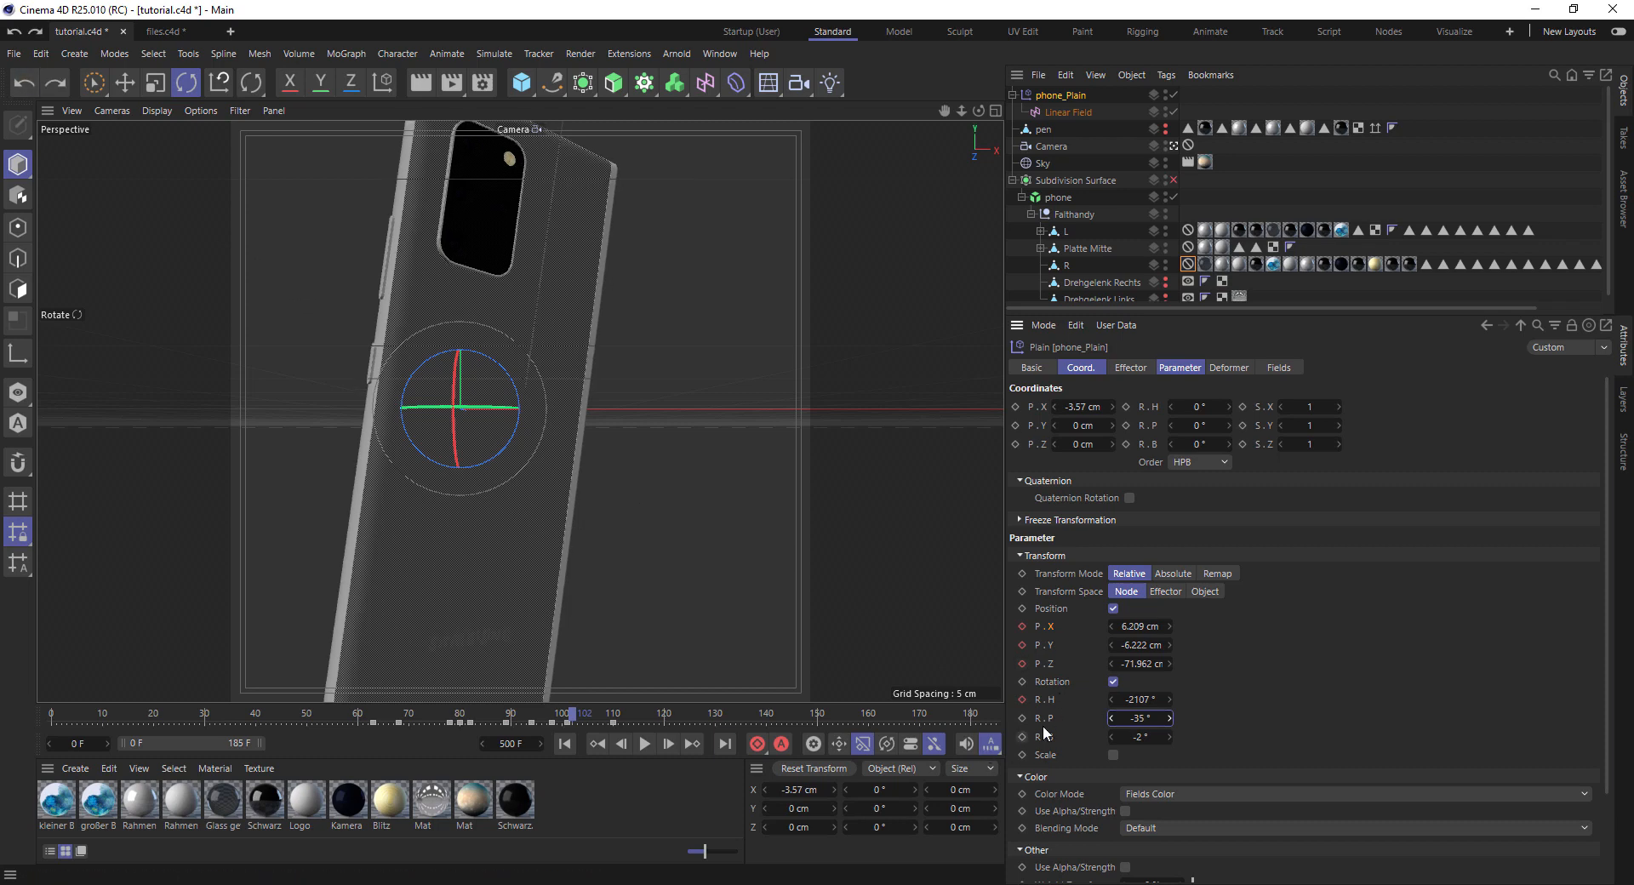
Key phone_Plain's R.P rotation at -35° on frame 66 and at 32° on frame 114
left_click(570, 719)
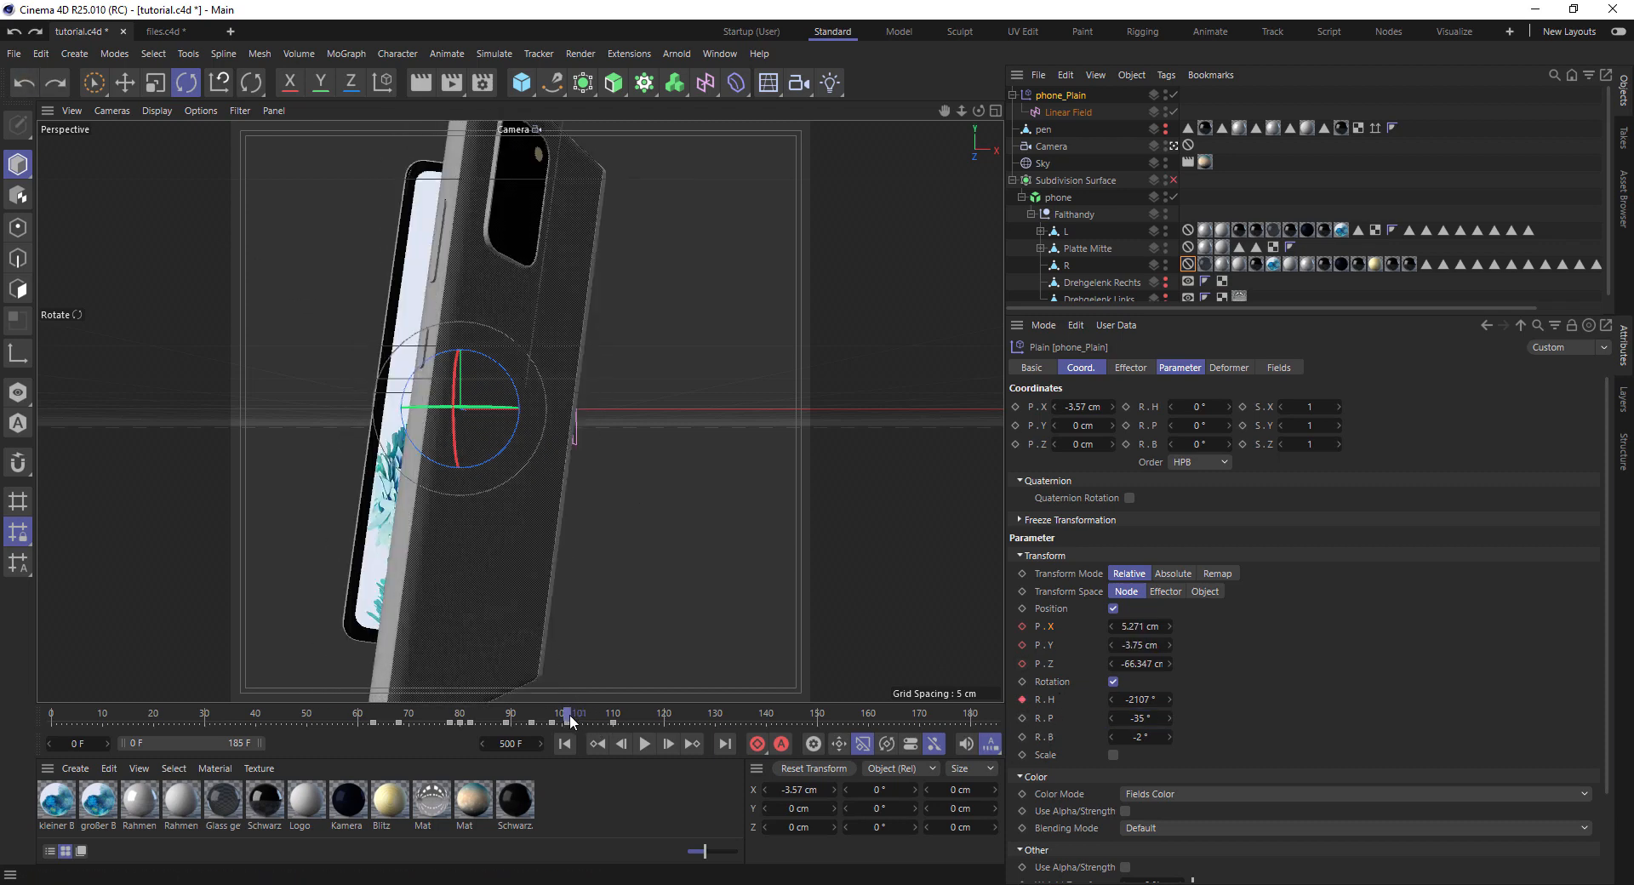
left_click_drag(570, 719, 623, 723)
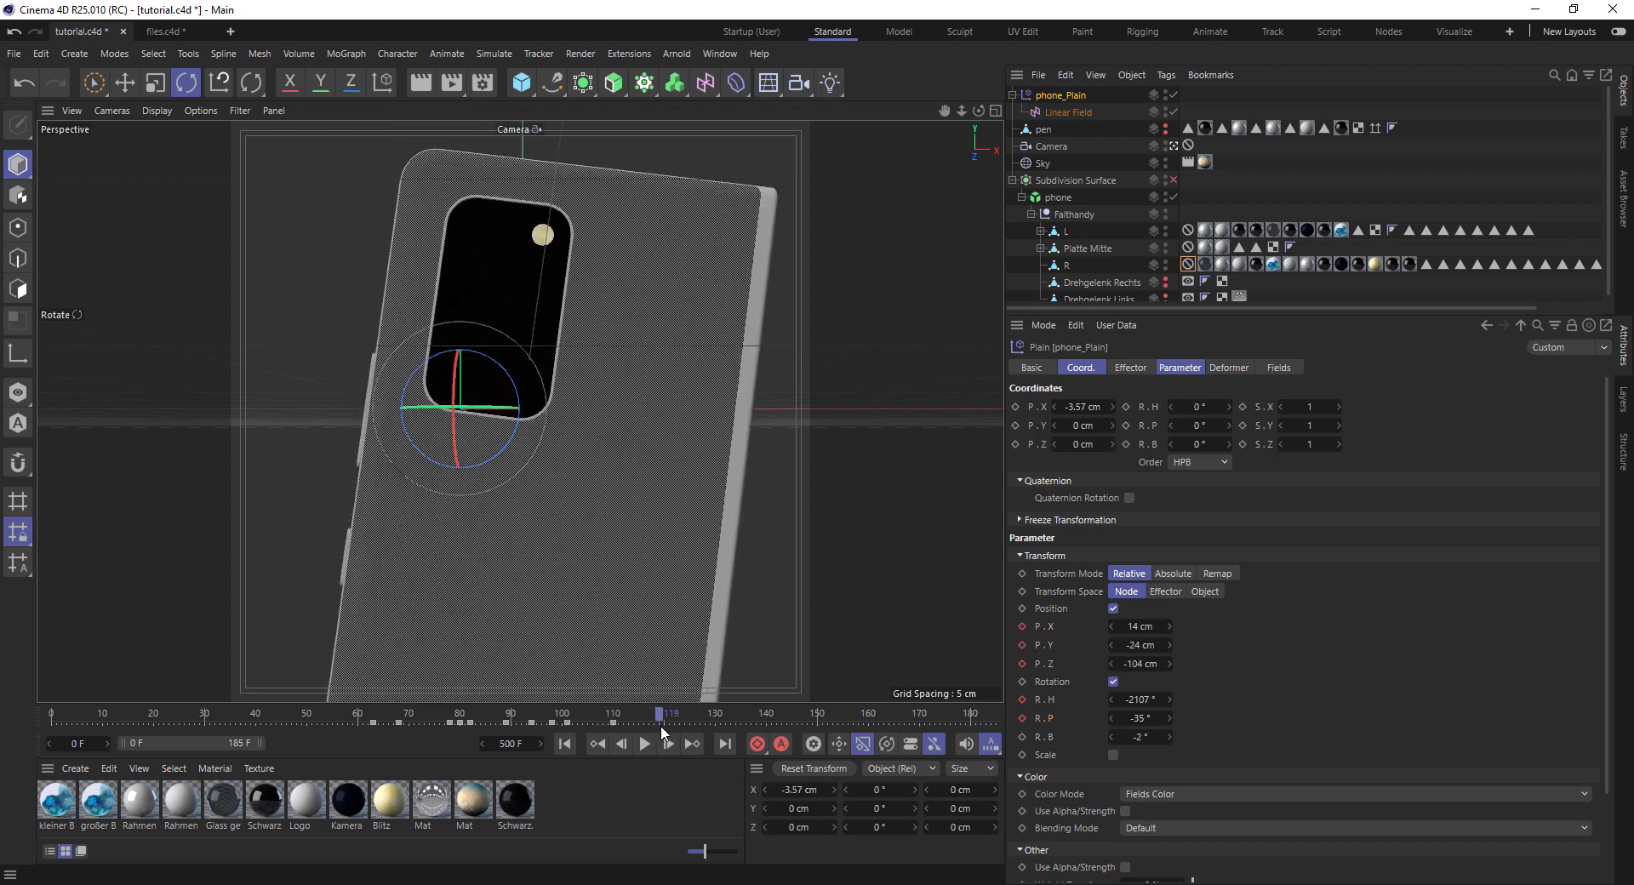
left_click_drag(1132, 719, 1075, 732)
left_click(1024, 719)
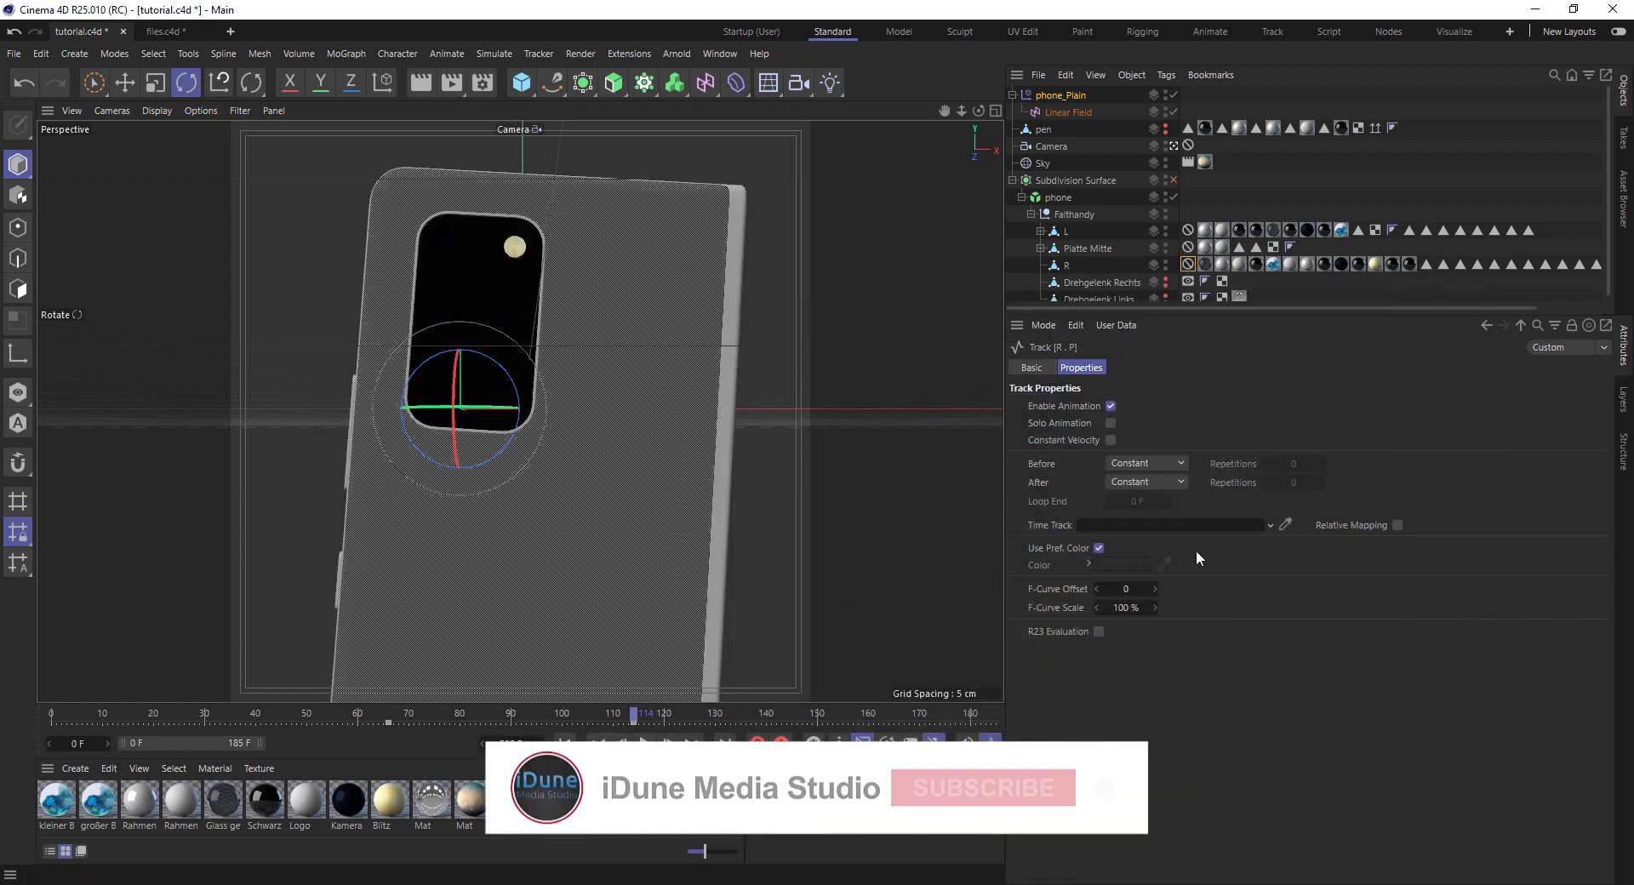
left_click(1063, 96)
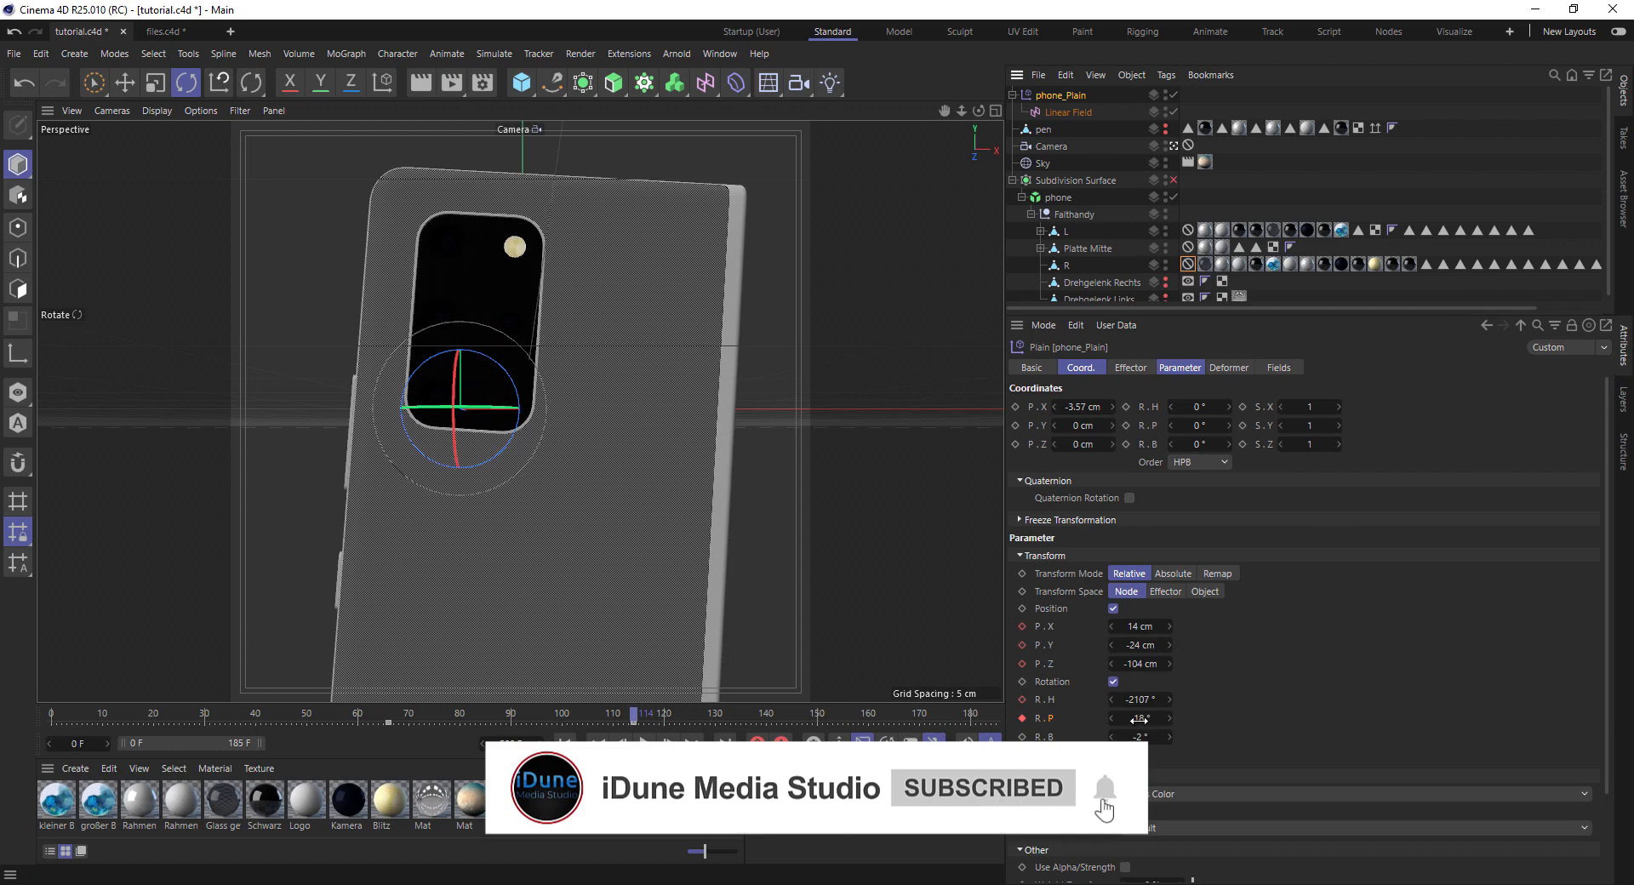
left_click_drag(1169, 719, 1037, 731)
Shift phone_Plain's two R.P rotation keys to about frames 95 and 143
left_click_drag(621, 711, 568, 746)
left_click(387, 724)
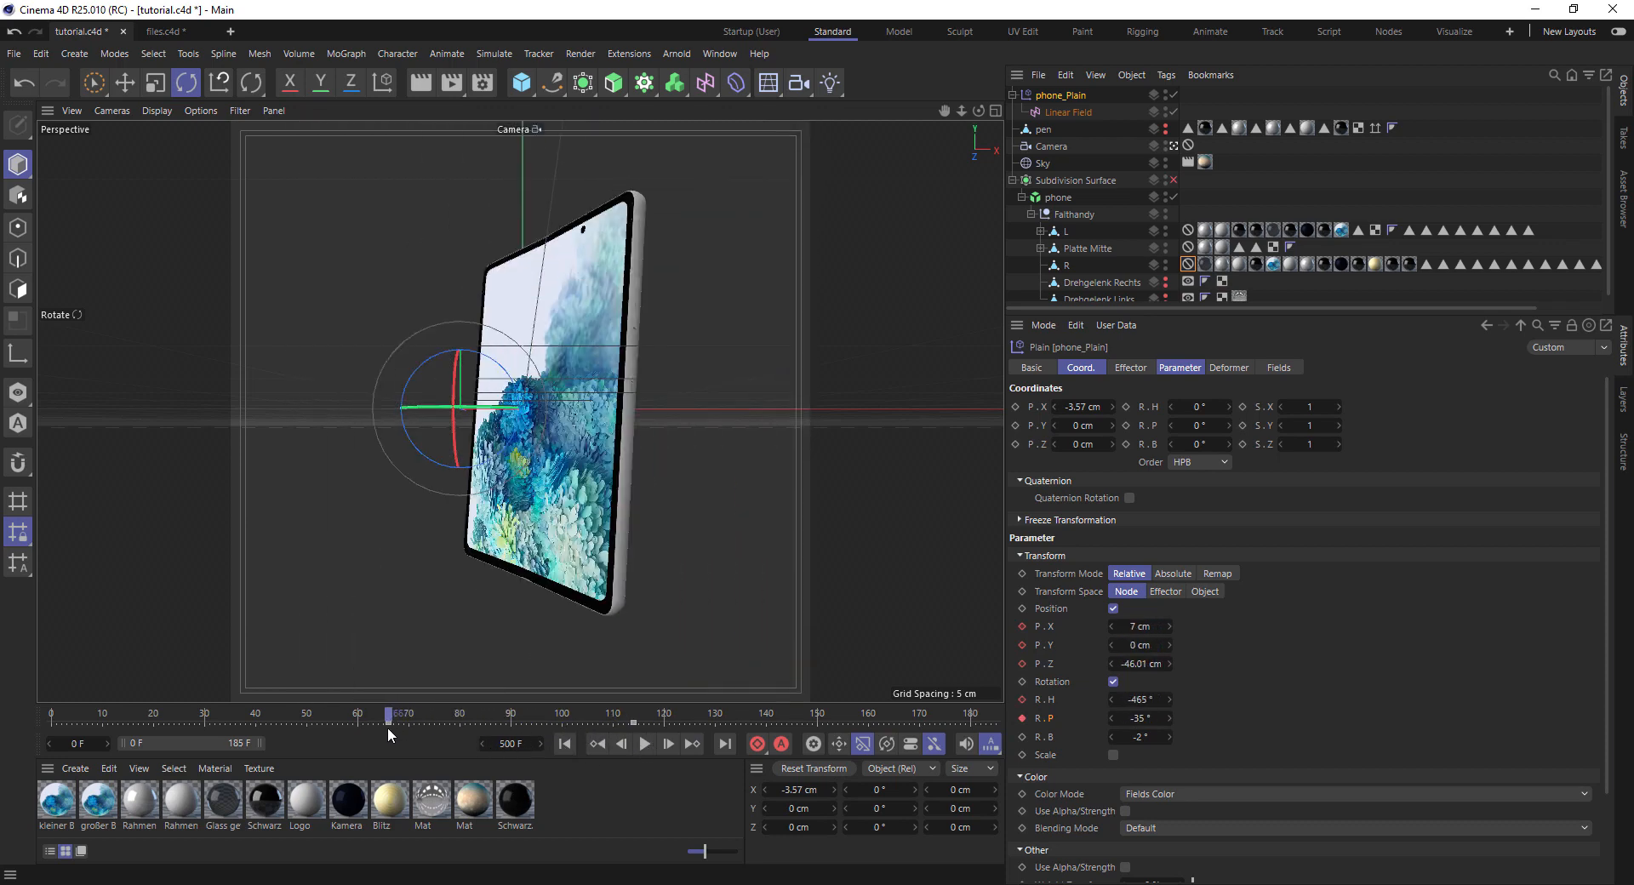
left_click_drag(377, 722, 783, 726)
Replay the adjusted phone rotation and extend the preview range to 339 F
key("F8")
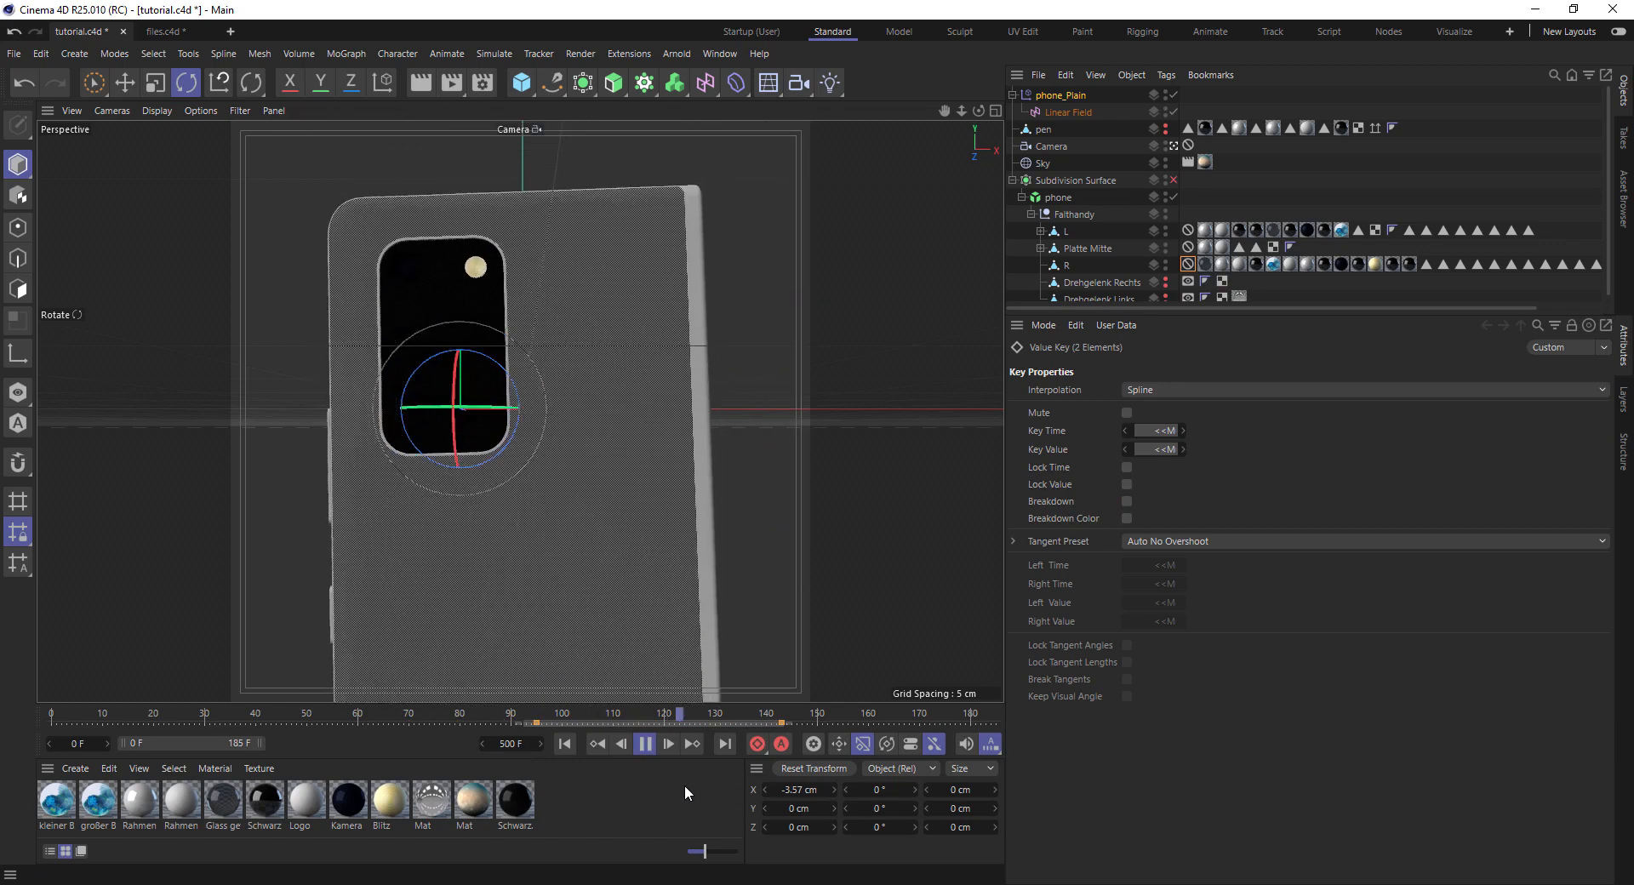
left_click(647, 744)
left_click_drag(259, 743, 362, 744)
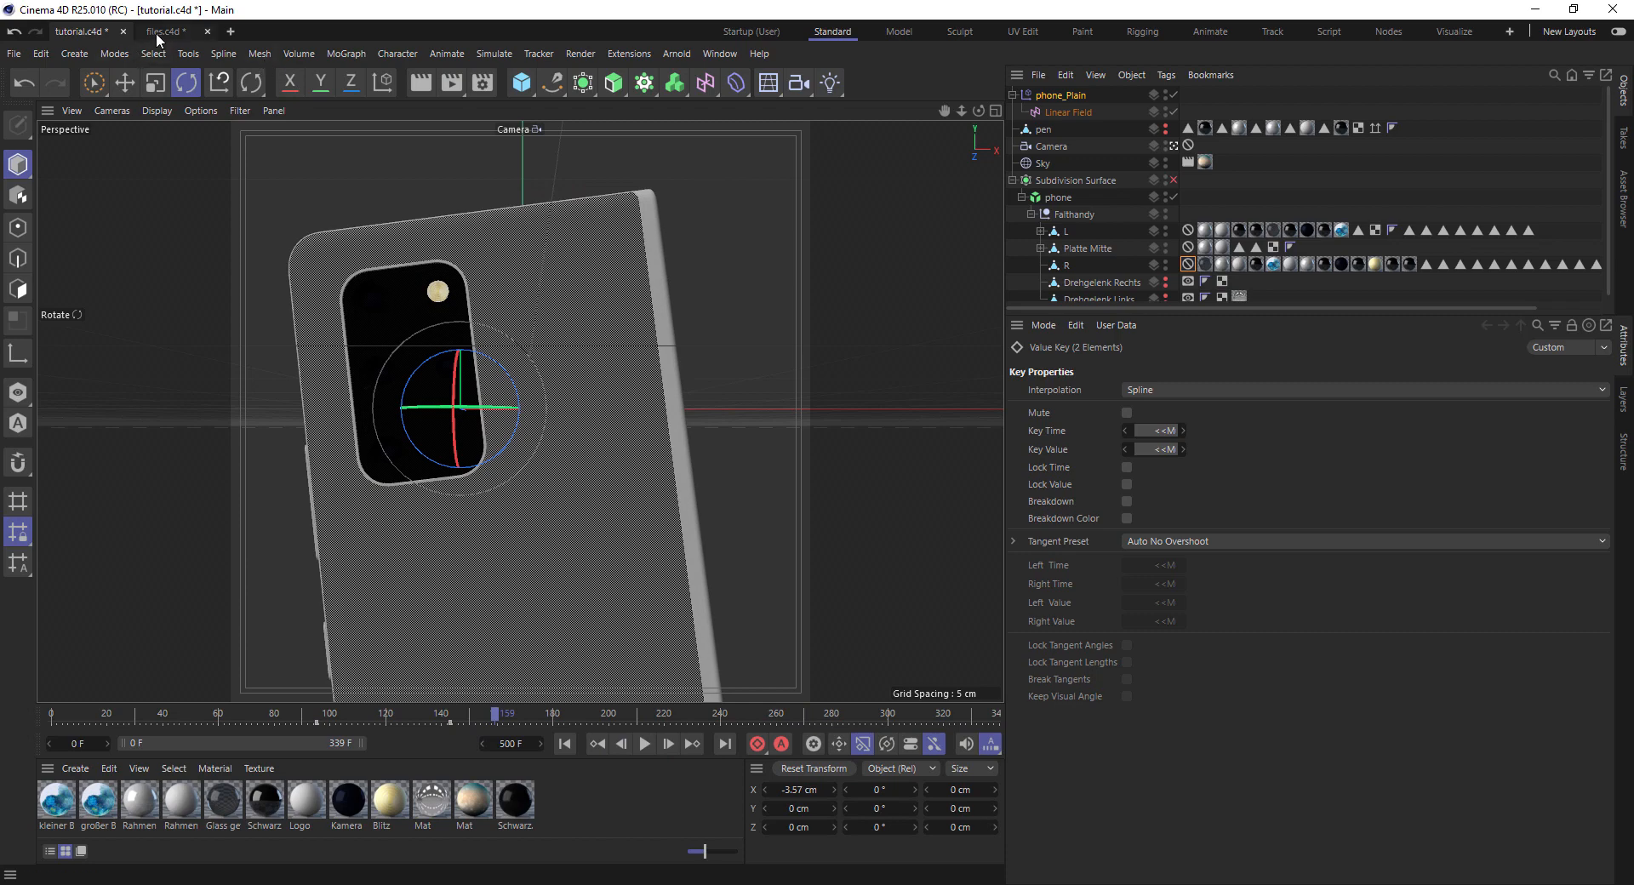
Switch to files.c4d, check its Dope Sheet, and scrub the reference animation between about frames 278 and 308
left_click(158, 34)
left_click_drag(217, 722, 634, 743)
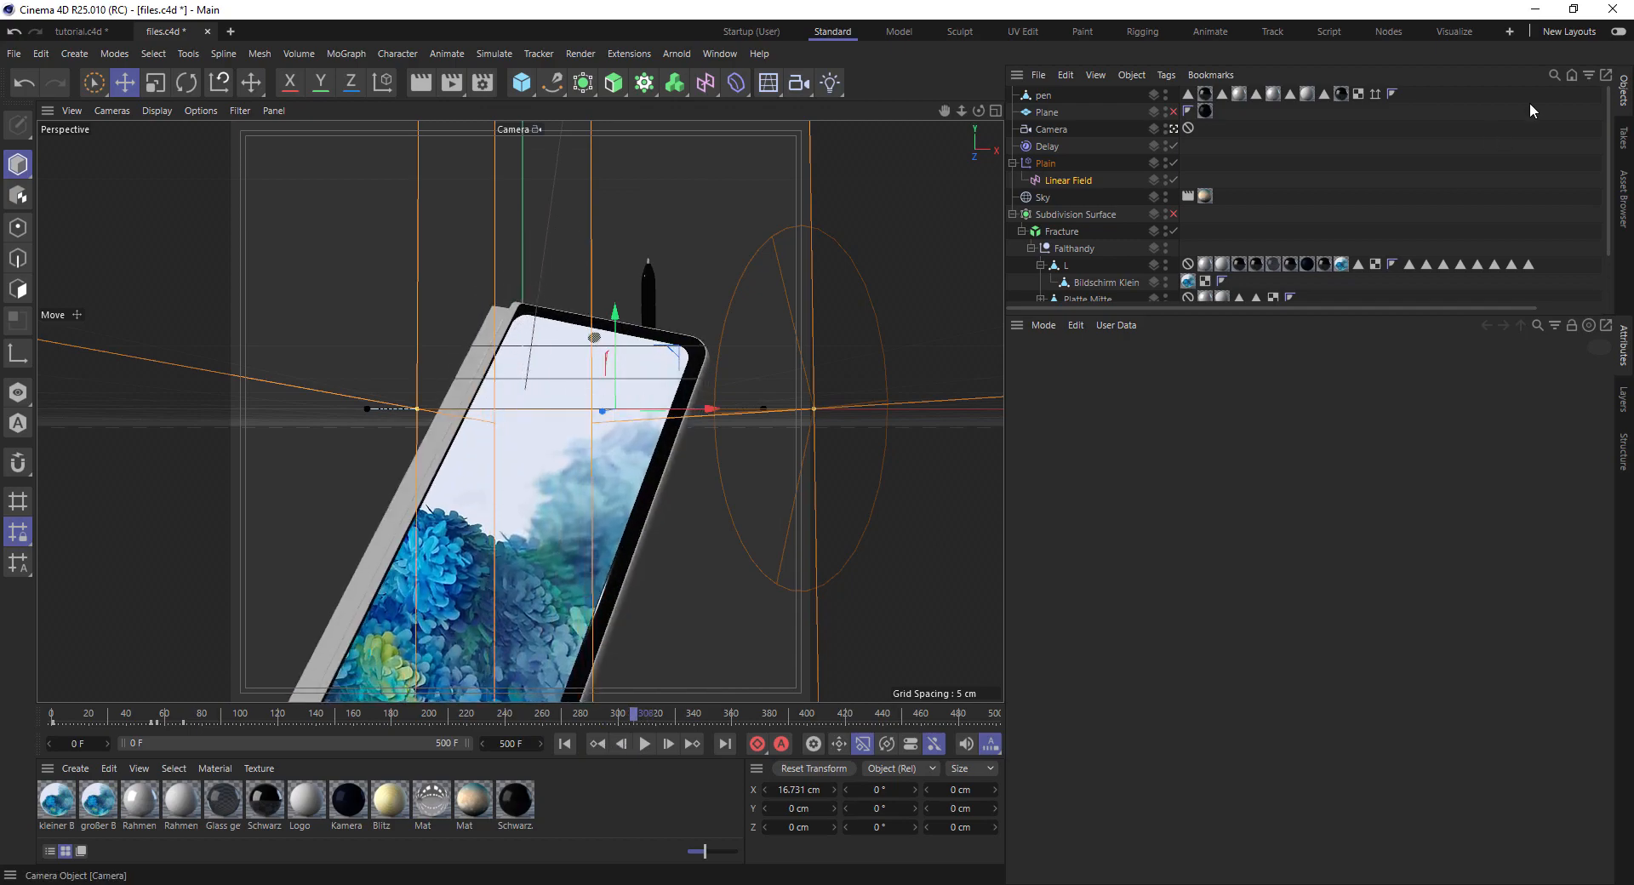
left_click(1536, 10)
left_click(987, 884)
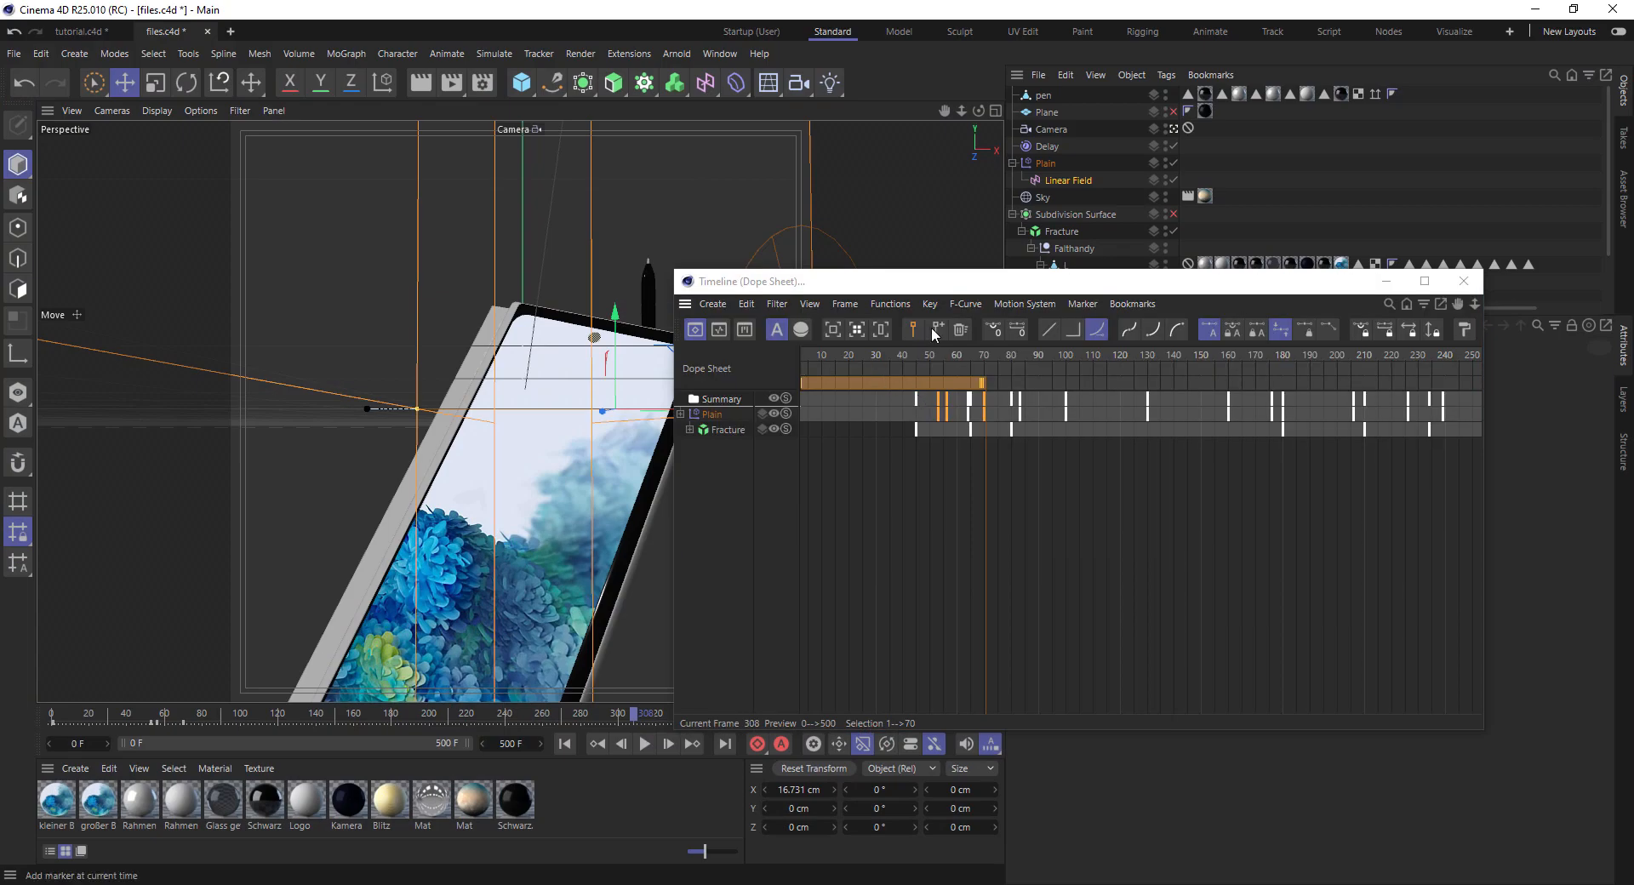
left_click_drag(958, 279, 1045, 262)
left_click(1471, 263)
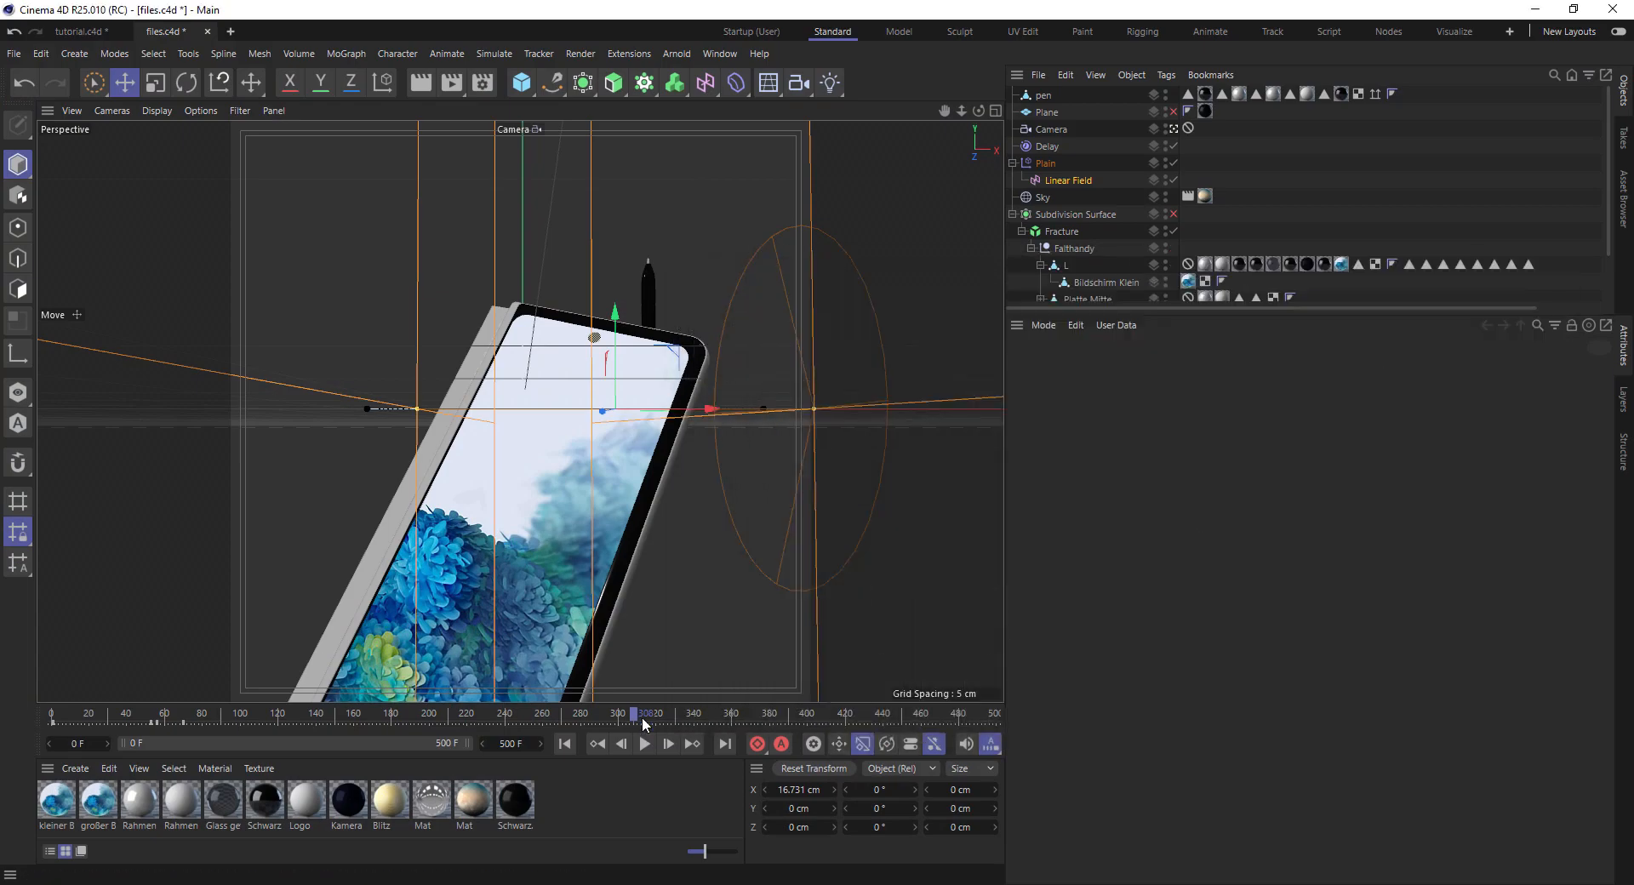
left_click_drag(644, 721, 576, 720)
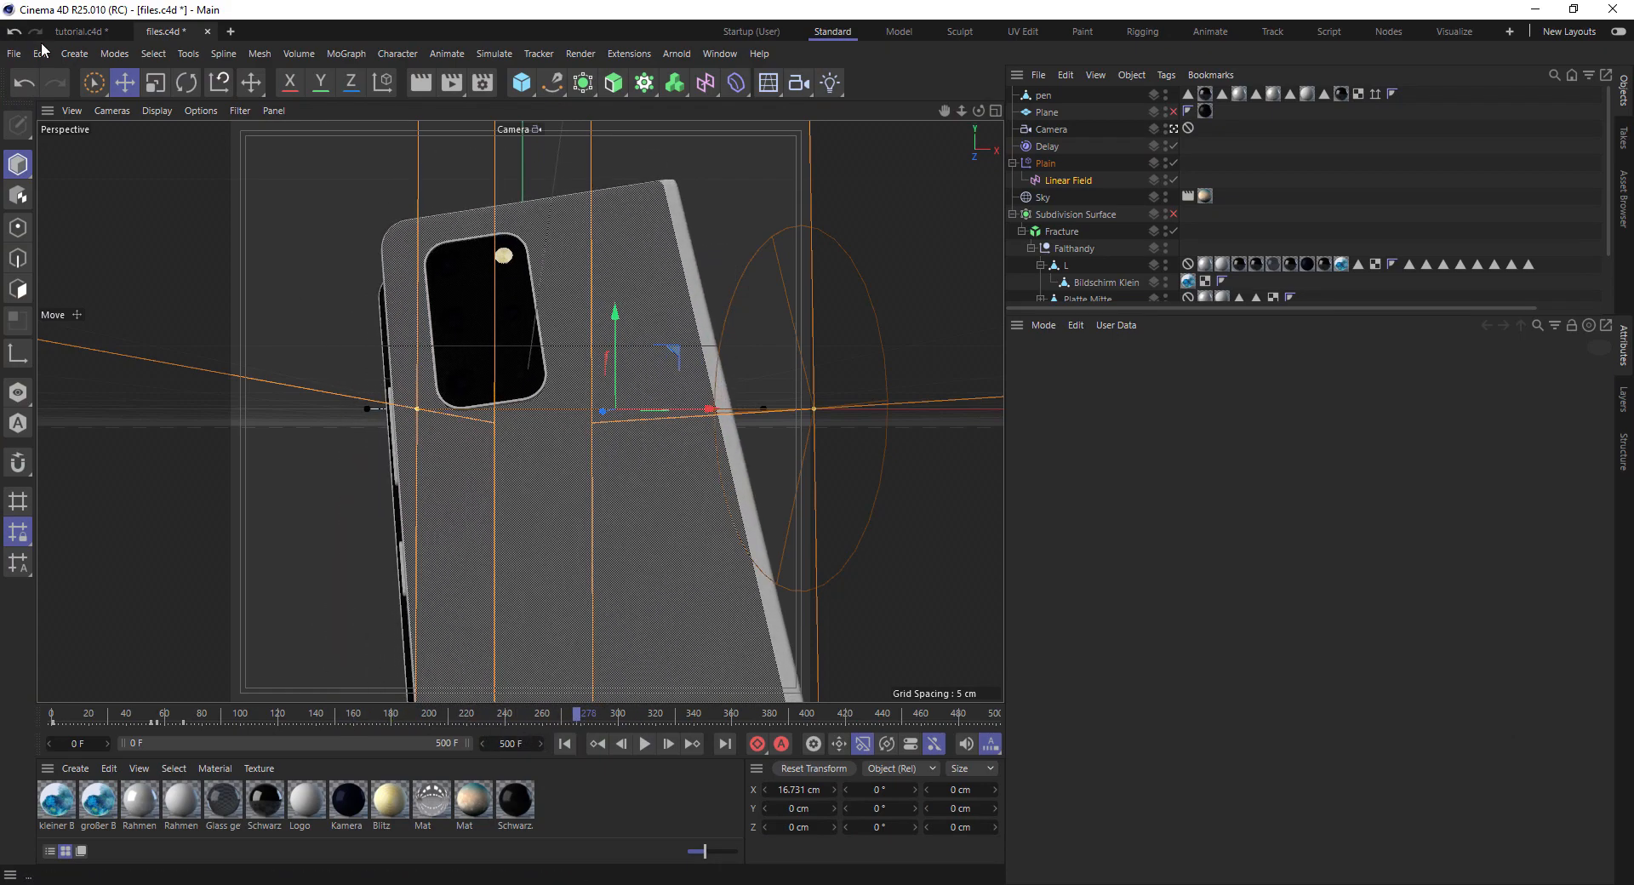
In tutorial.c4d, key phone_Plain's R.H rotation at frame 128 and key it at -2982° on frame 162
left_click(72, 32)
left_click_drag(306, 719, 407, 742)
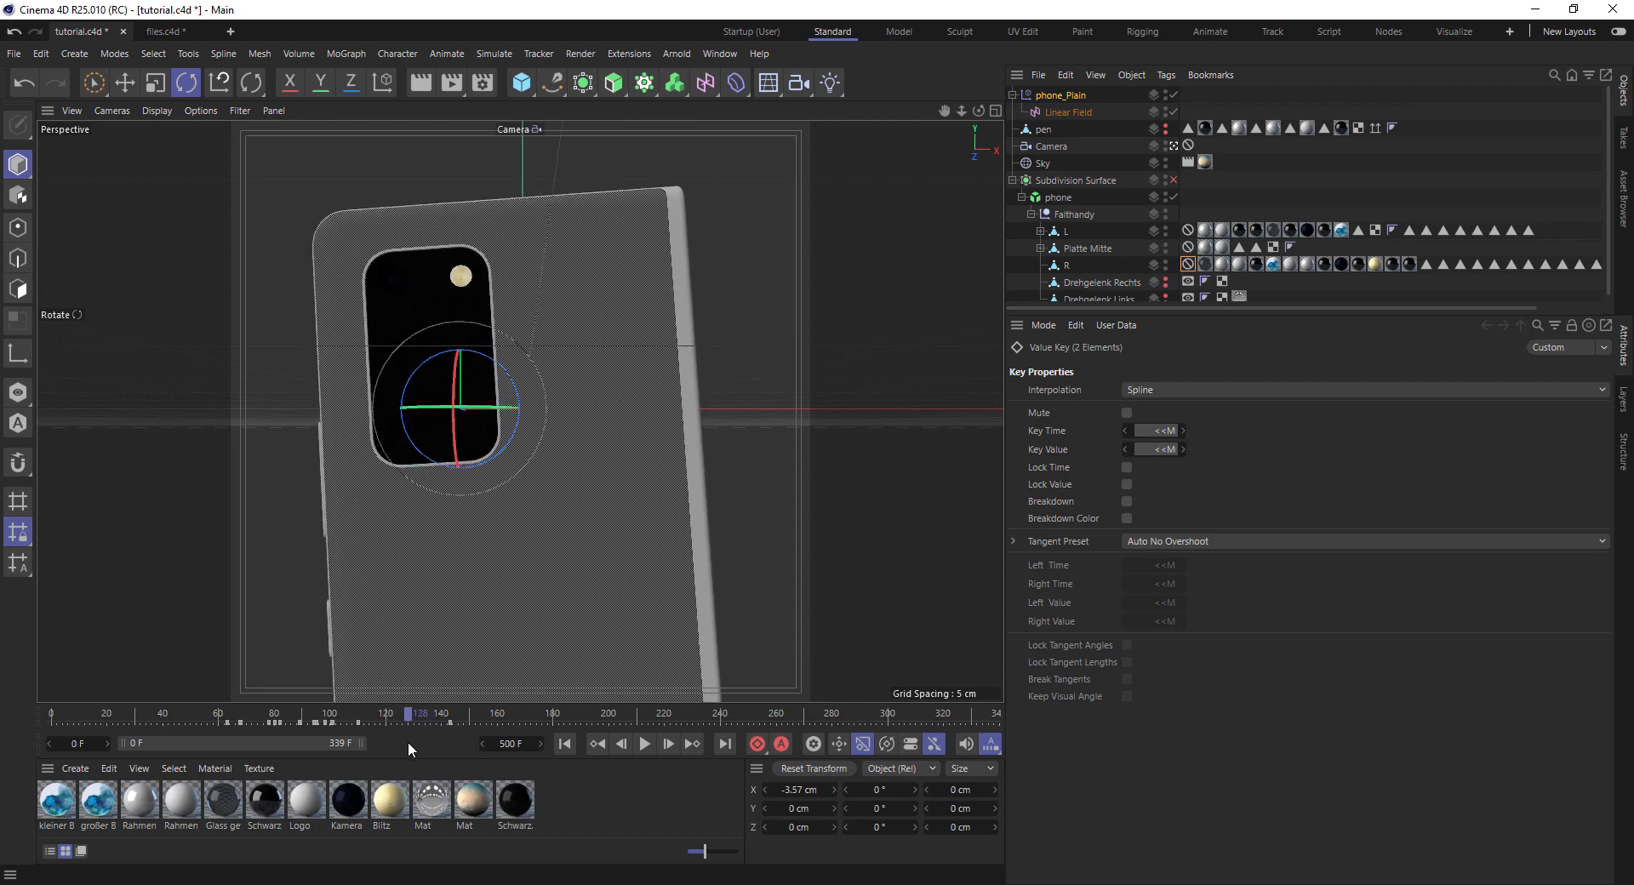
left_click(1061, 94)
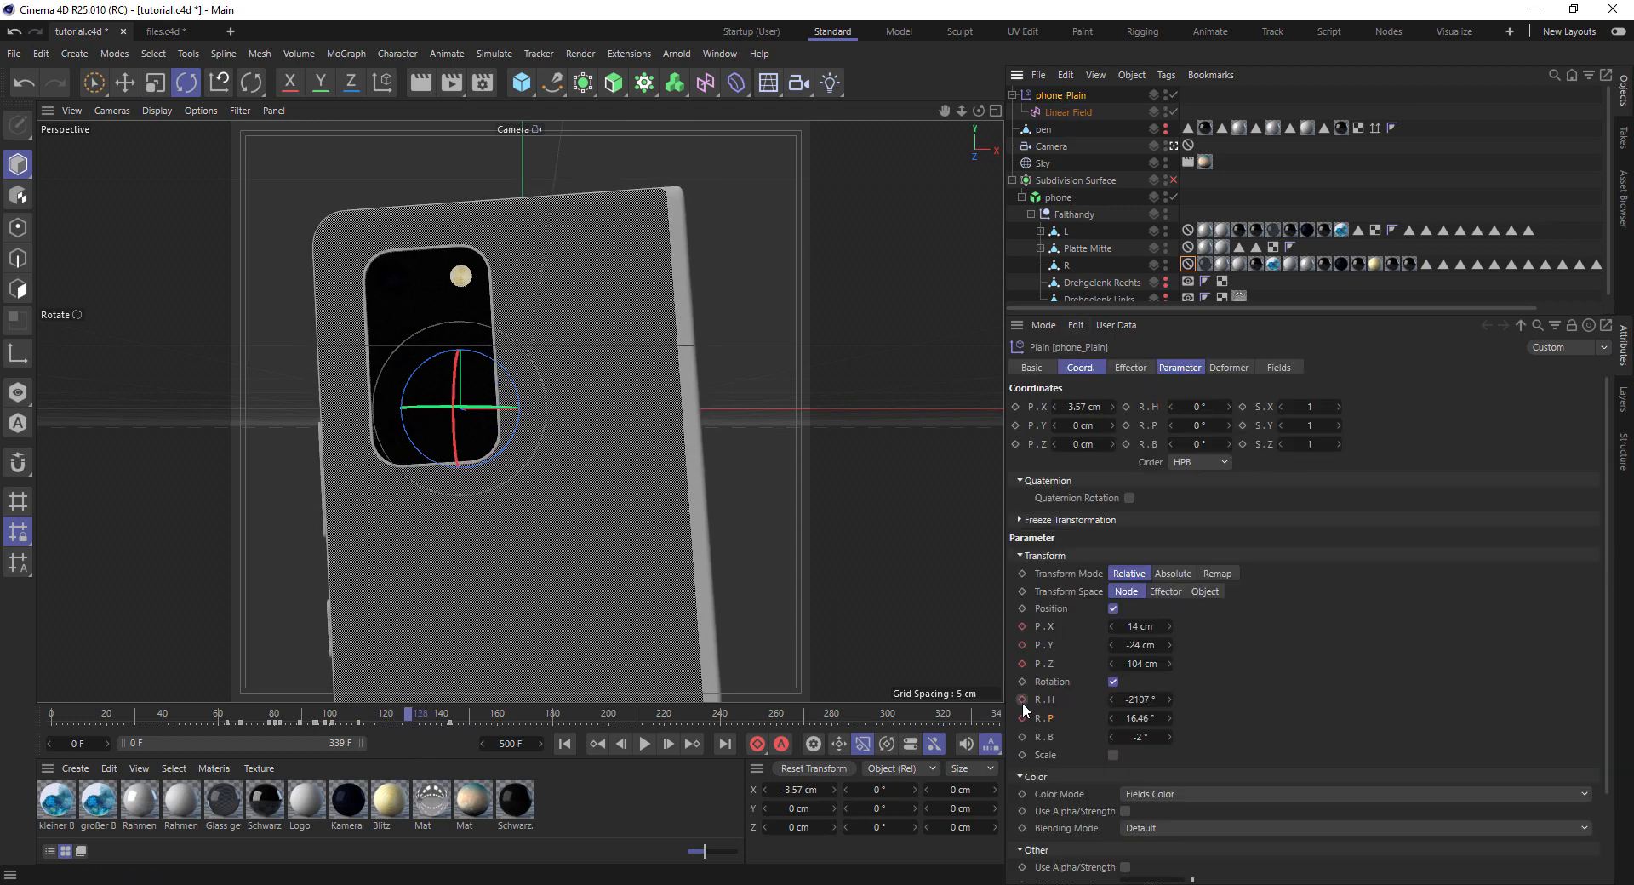
left_click_drag(402, 719, 502, 722)
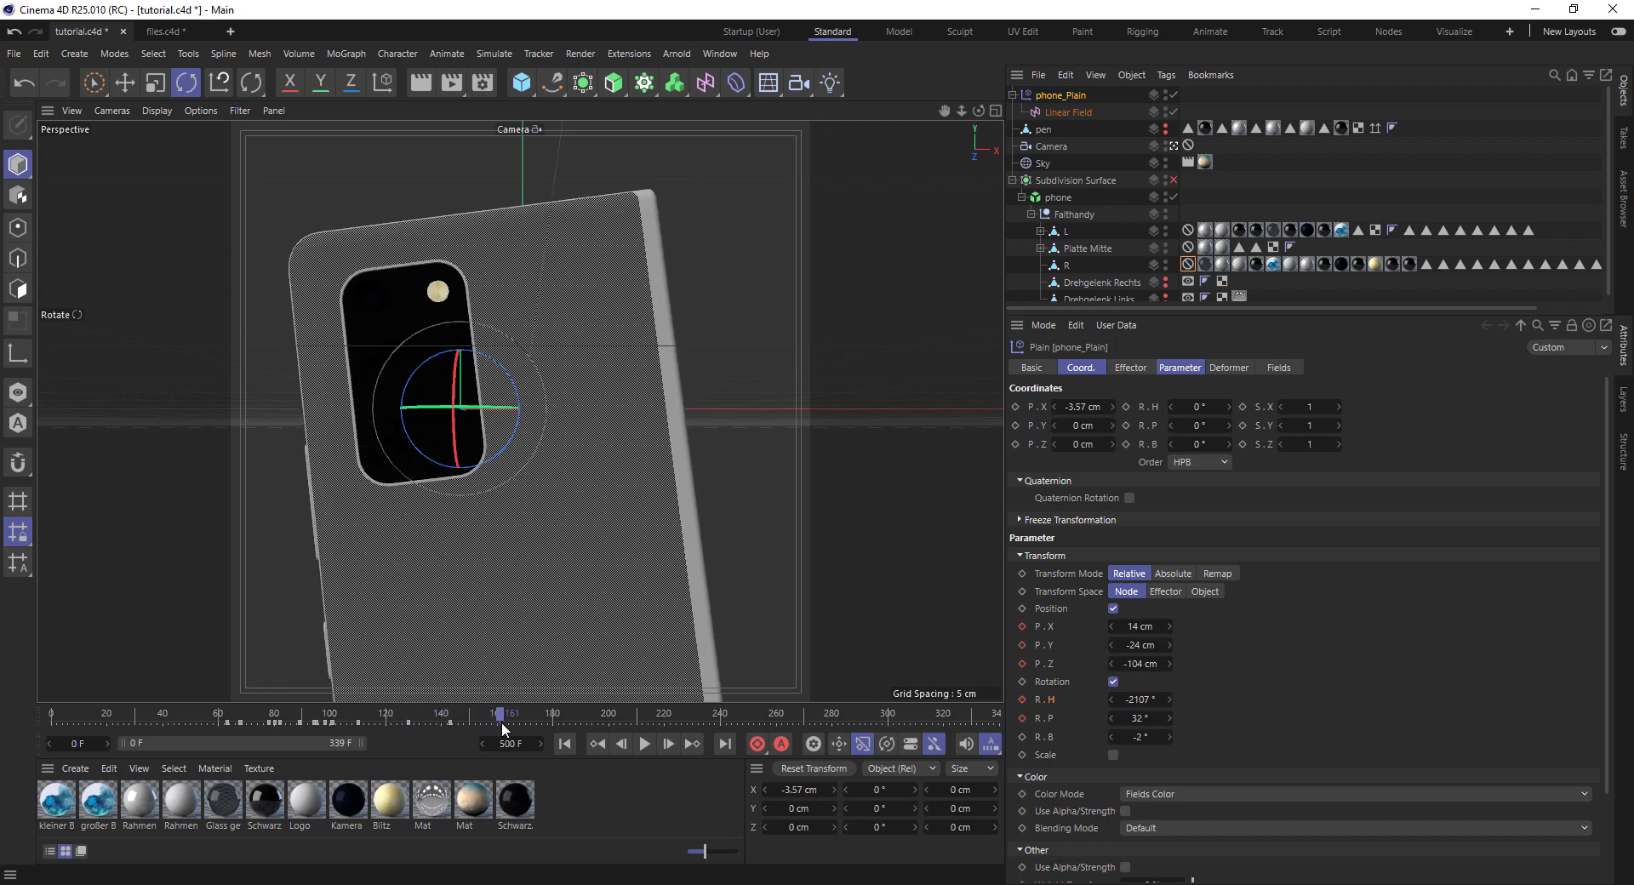
left_click_drag(1141, 700, 1089, 700)
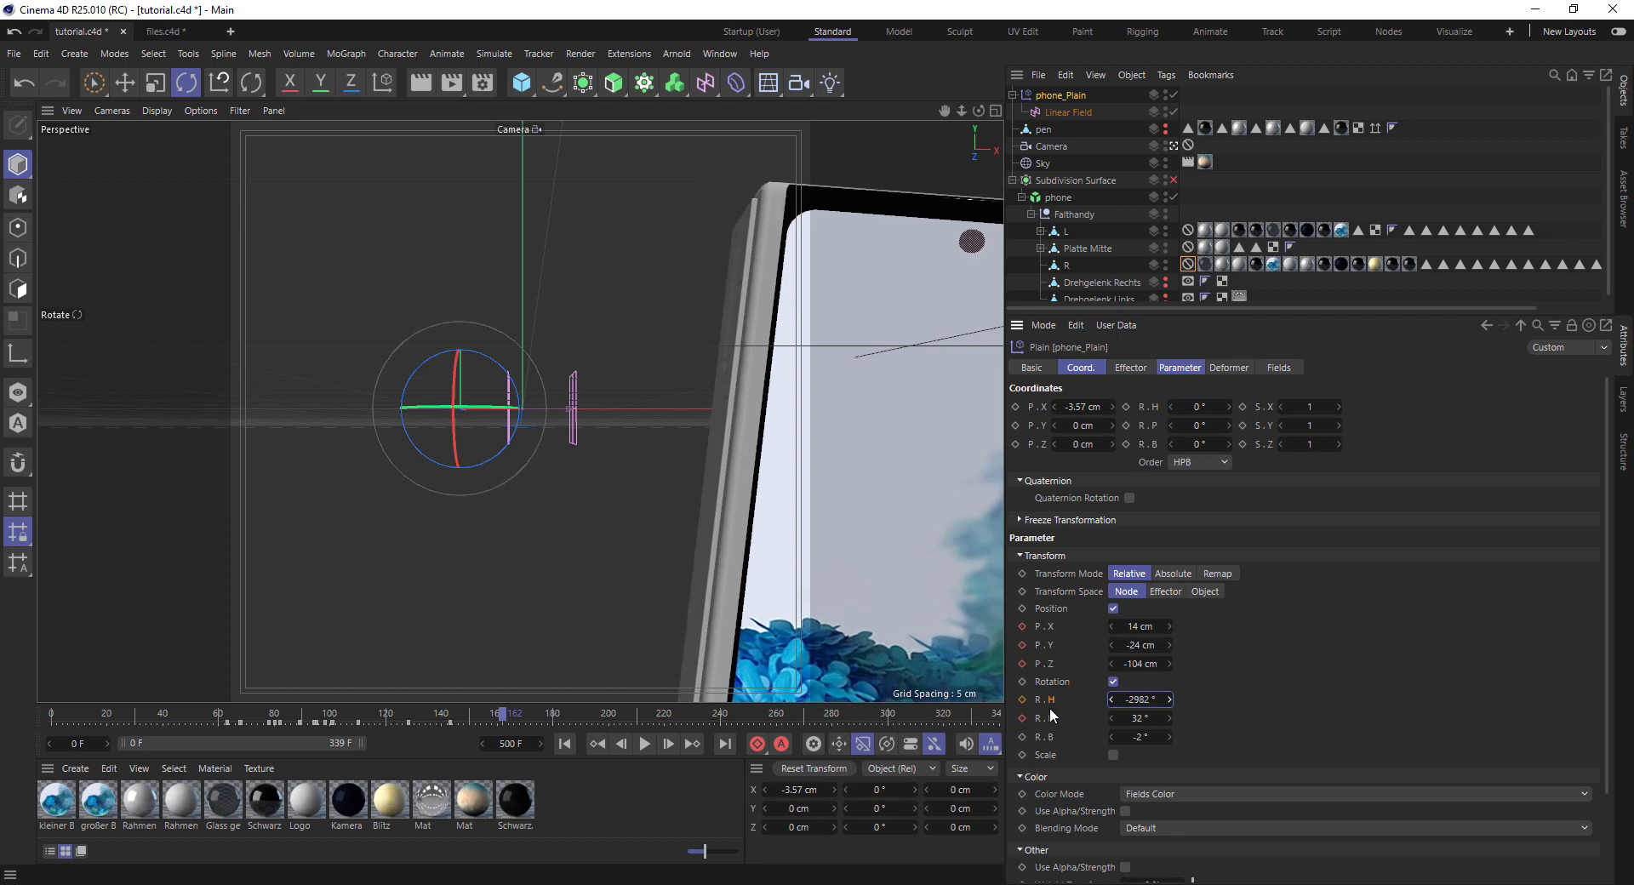
left_click(593, 745)
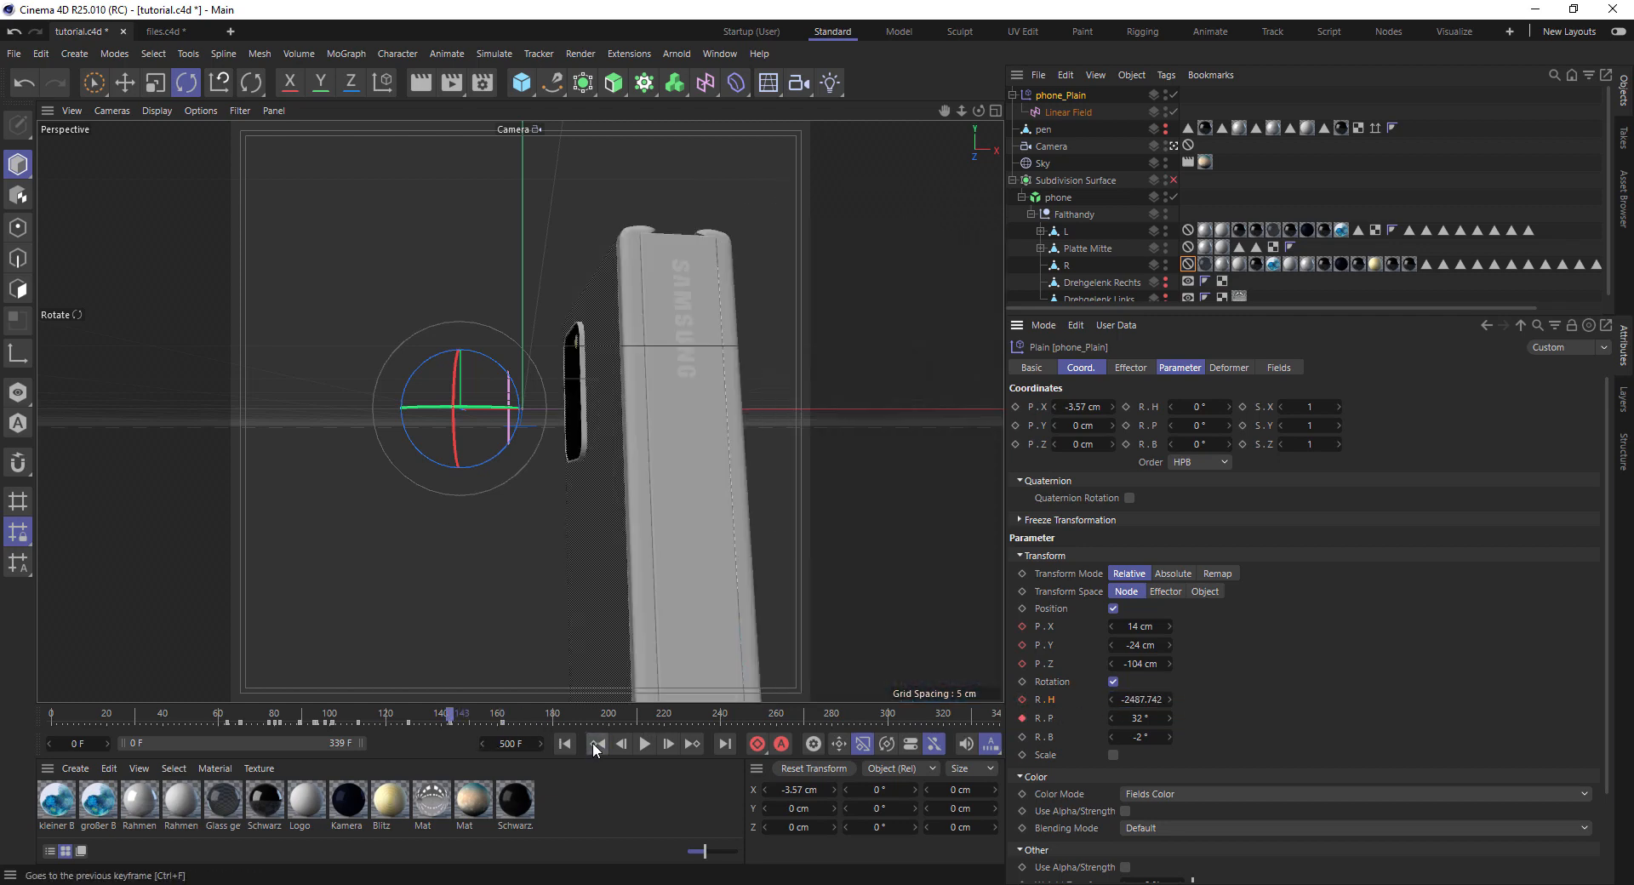
left_click(593, 744)
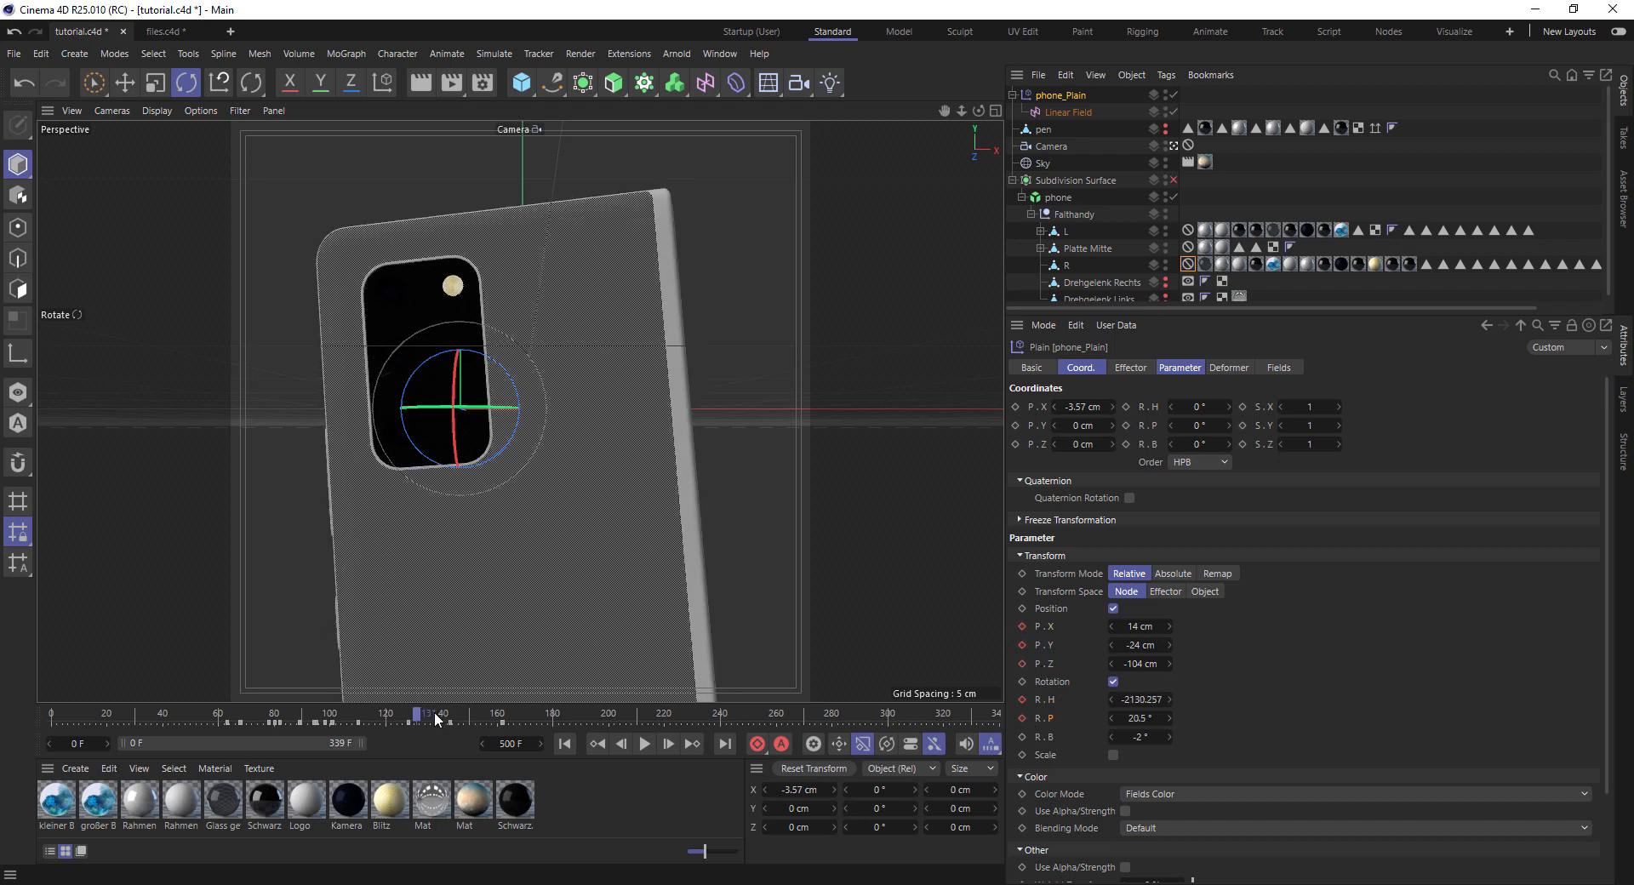
At frame 162, key phone_Plain with P.X -14 cm, P.Y -27 cm and R.P -35°
left_click_drag(434, 713, 504, 725)
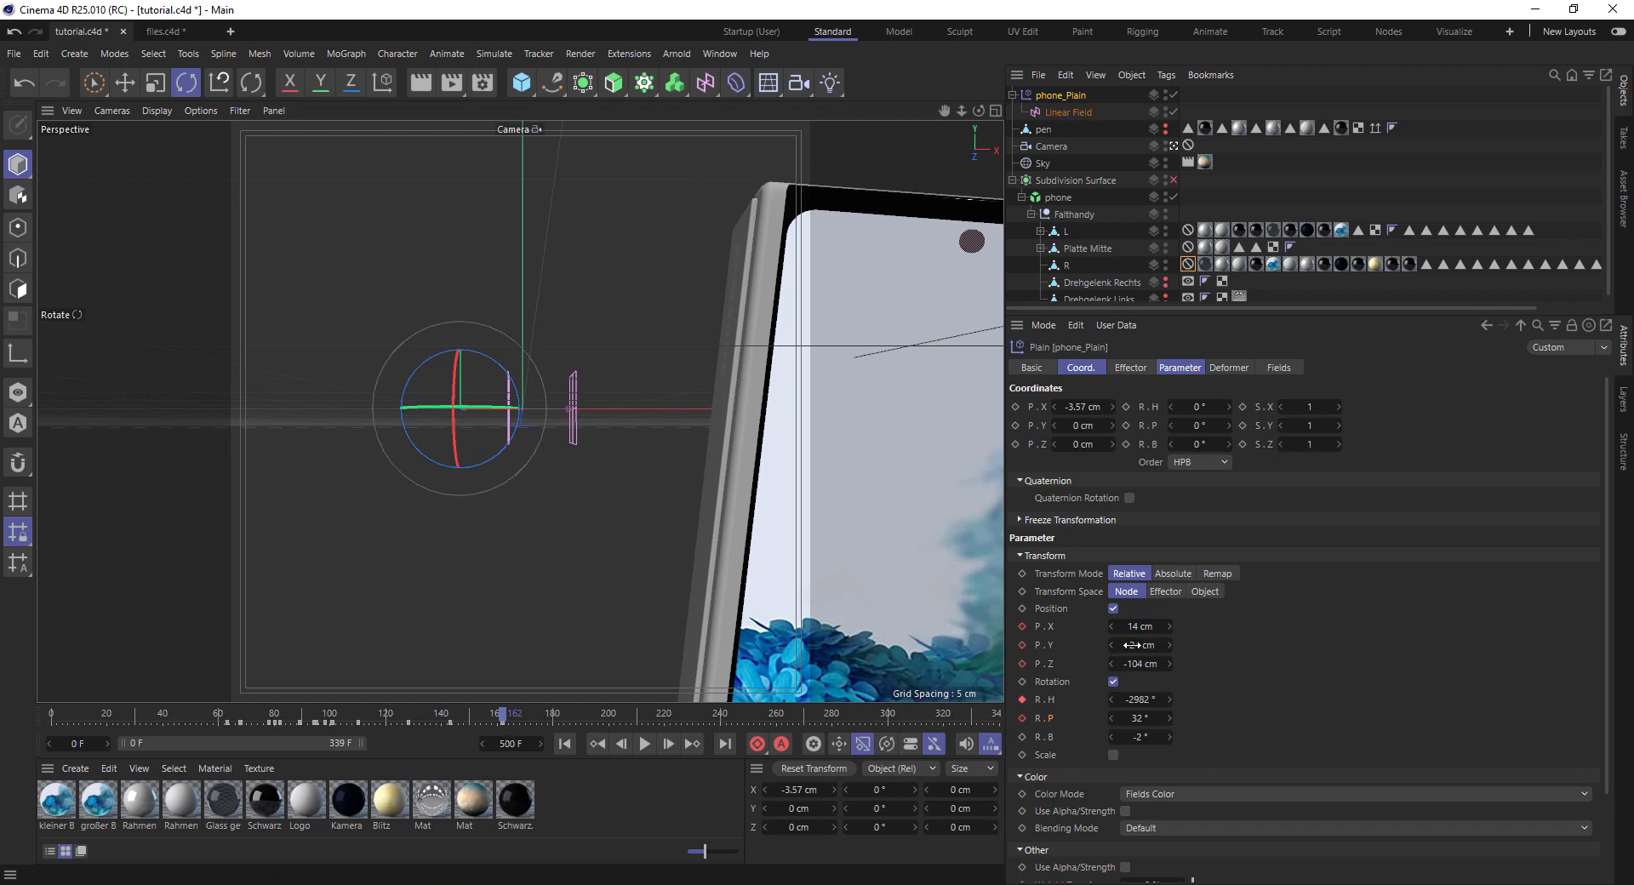
mouse_move(1132, 645)
left_mouse_down()
mouse_move(1137, 630)
mouse_move(1114, 630)
left_mouse_up()
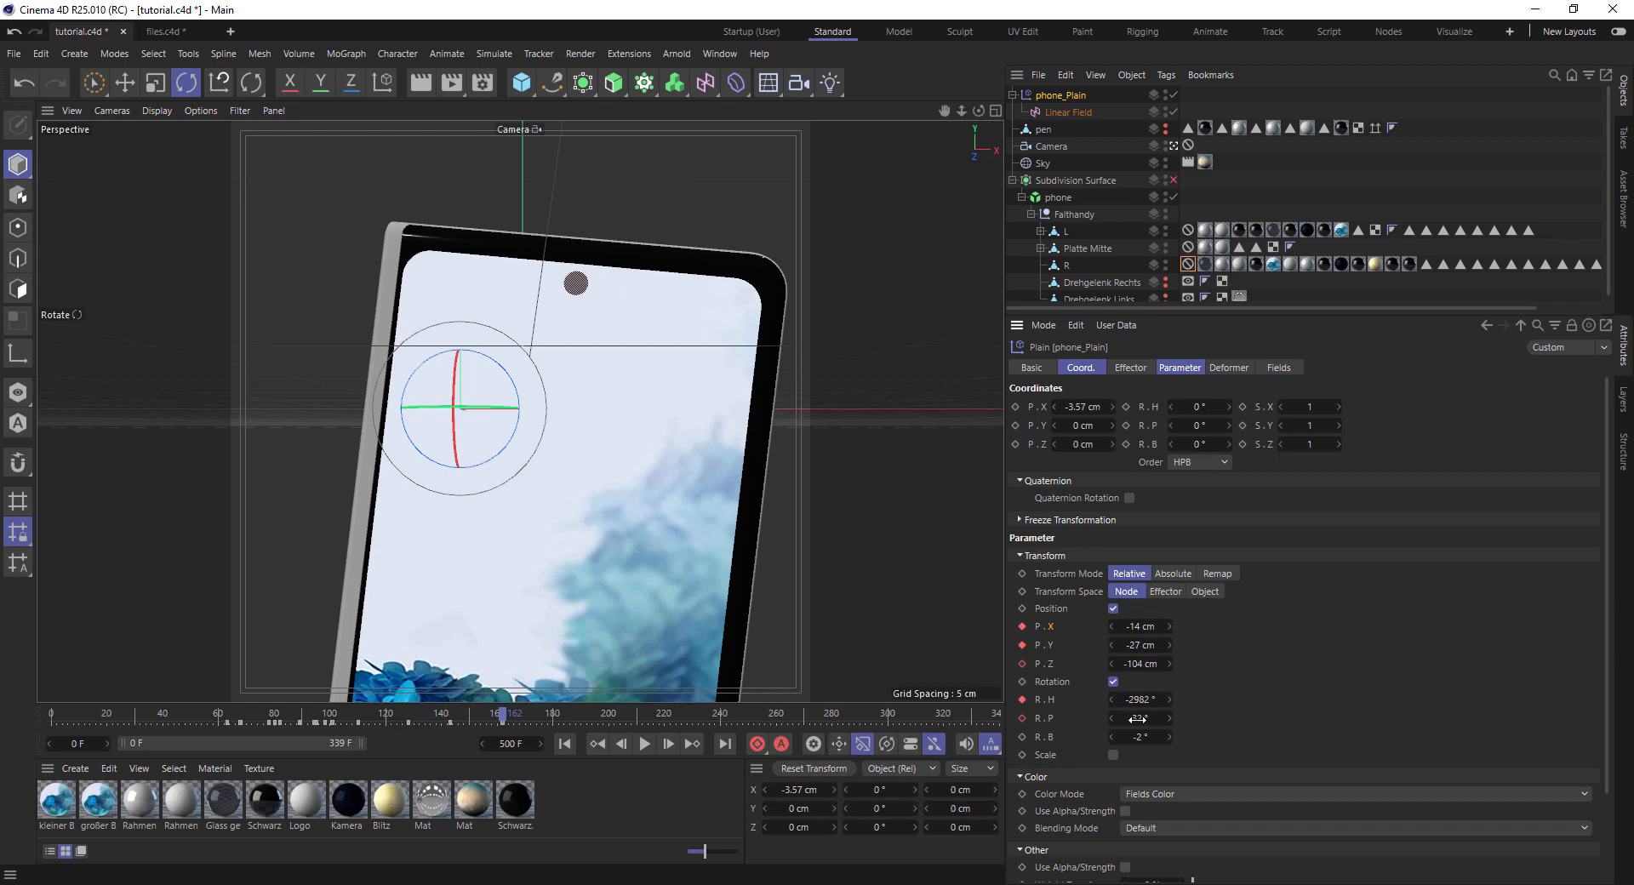
left_click_drag(1112, 718, 1055, 718)
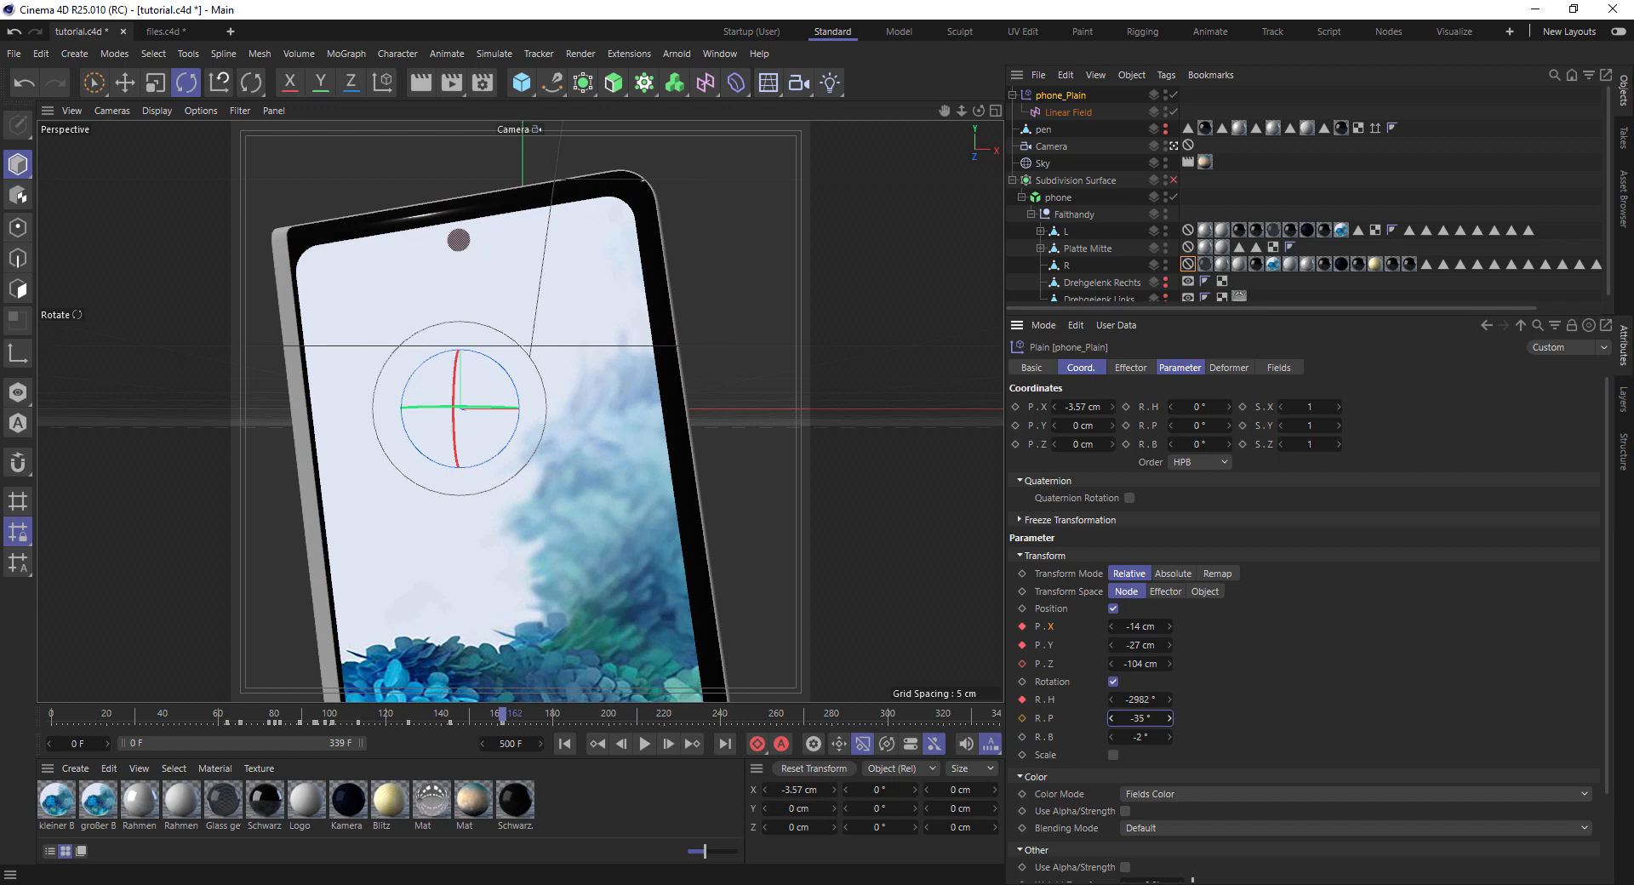
Replay the phone's spin from about frame 107 and check the frames from about 144 to 190
left_click(349, 713)
key("F8")
left_click(514, 711)
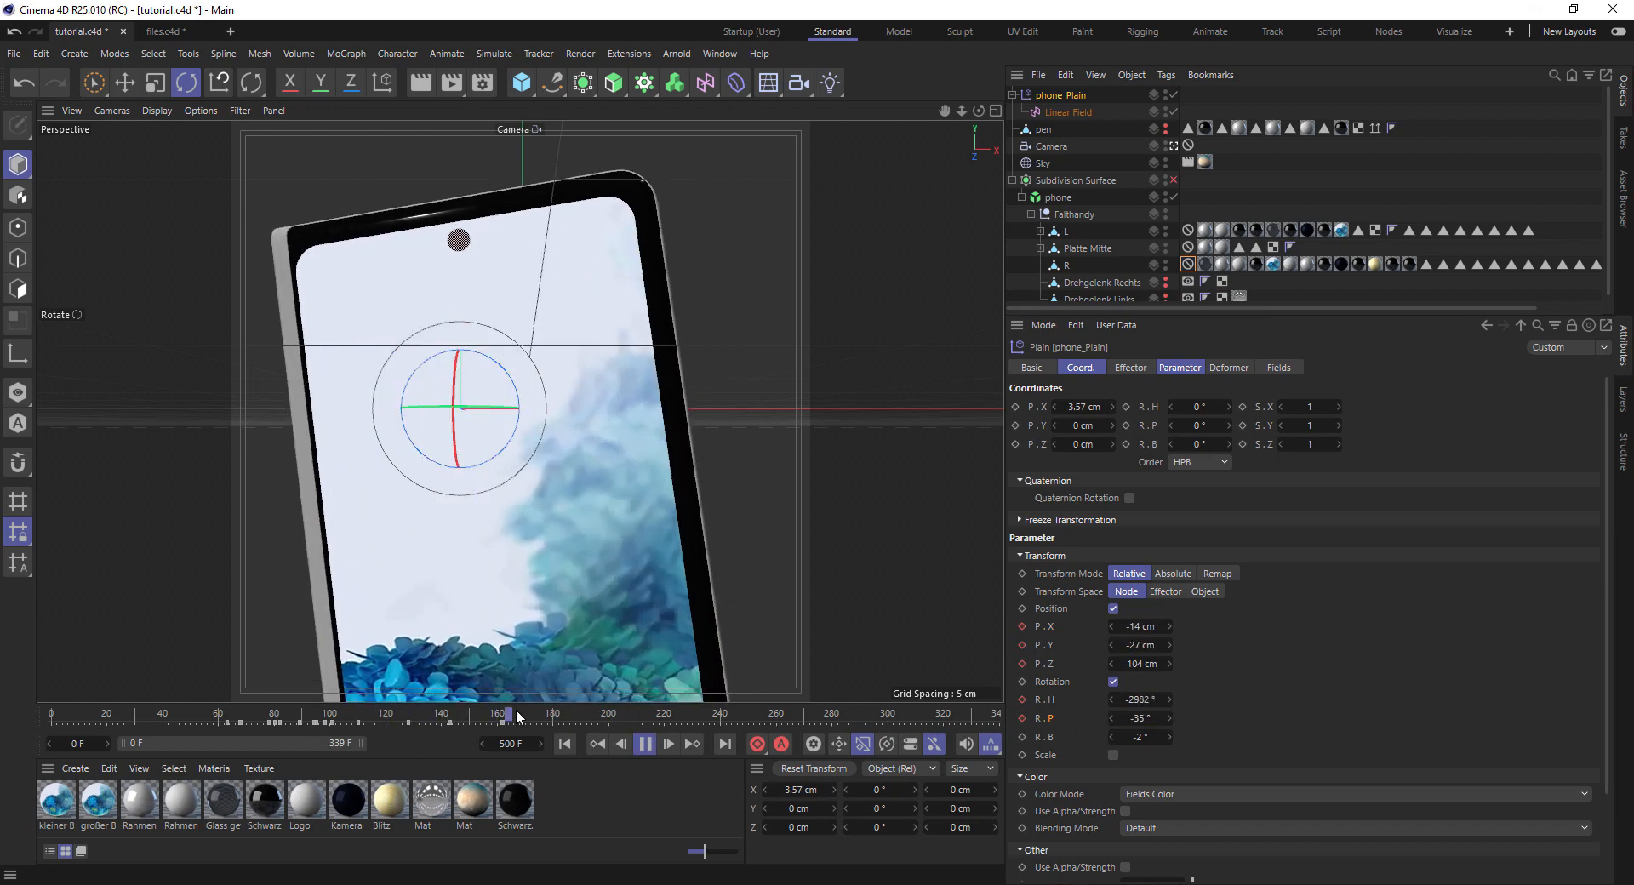
left_click(645, 744)
left_click(453, 714)
left_click(582, 720)
Key phone_Plain around frame 200, and key frame 228 with position -15, -11, -44 cm and rotation -3351°, 1°, 0°
left_click_drag(609, 725, 606, 725)
left_click(1021, 737)
left_click_drag(609, 715, 632, 713)
left_click_drag(1140, 663, 1137, 631)
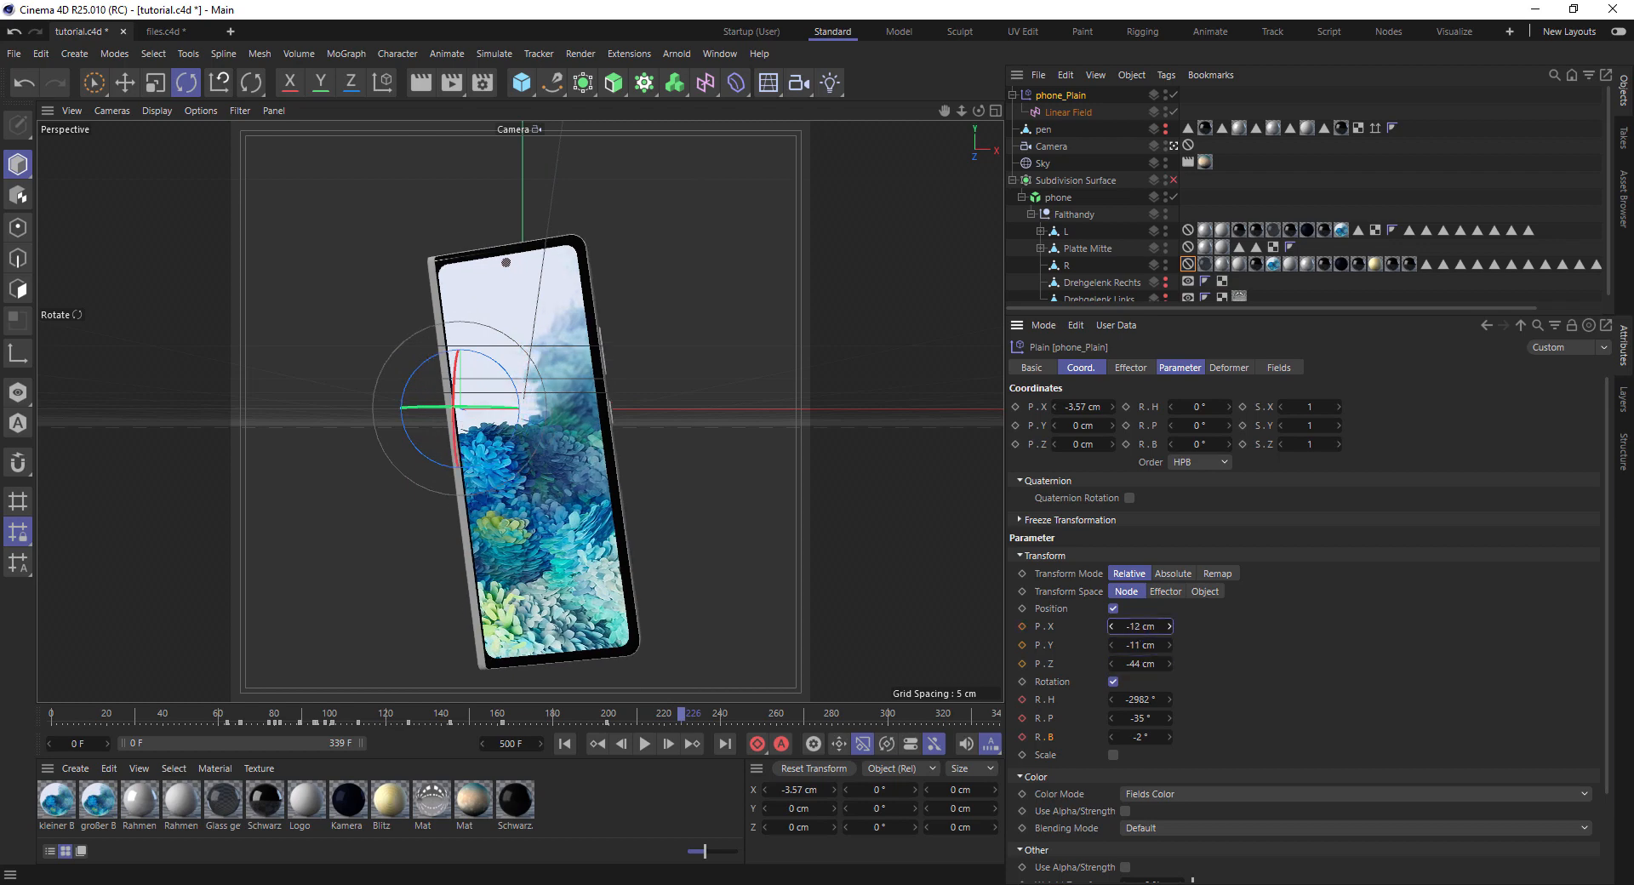
left_click_drag(1139, 700, 1171, 743)
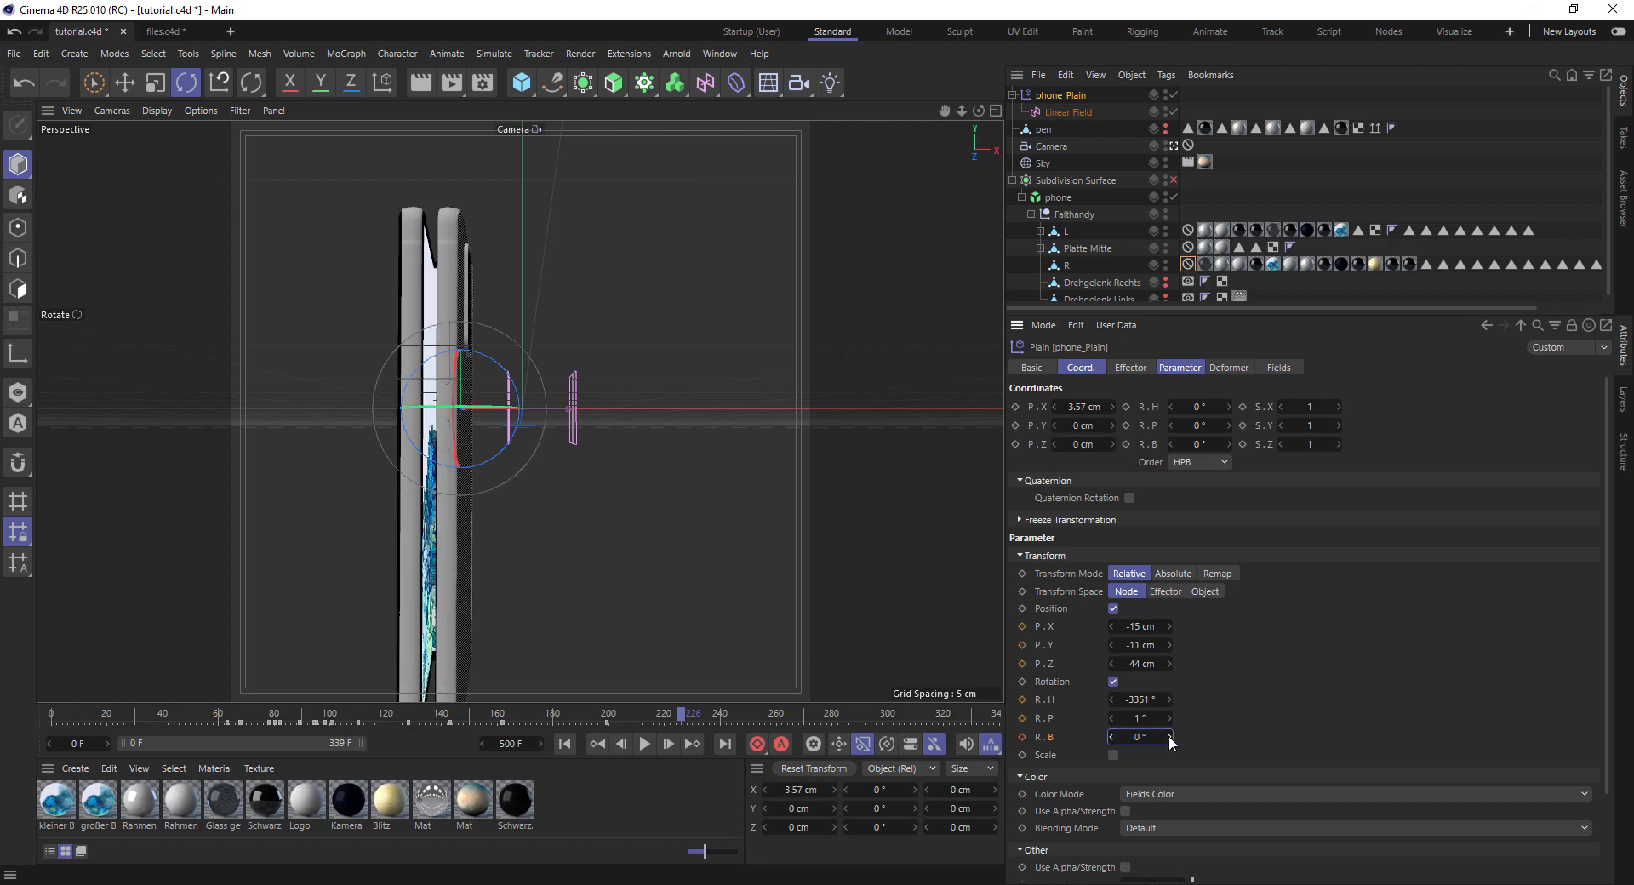
left_click(1024, 717)
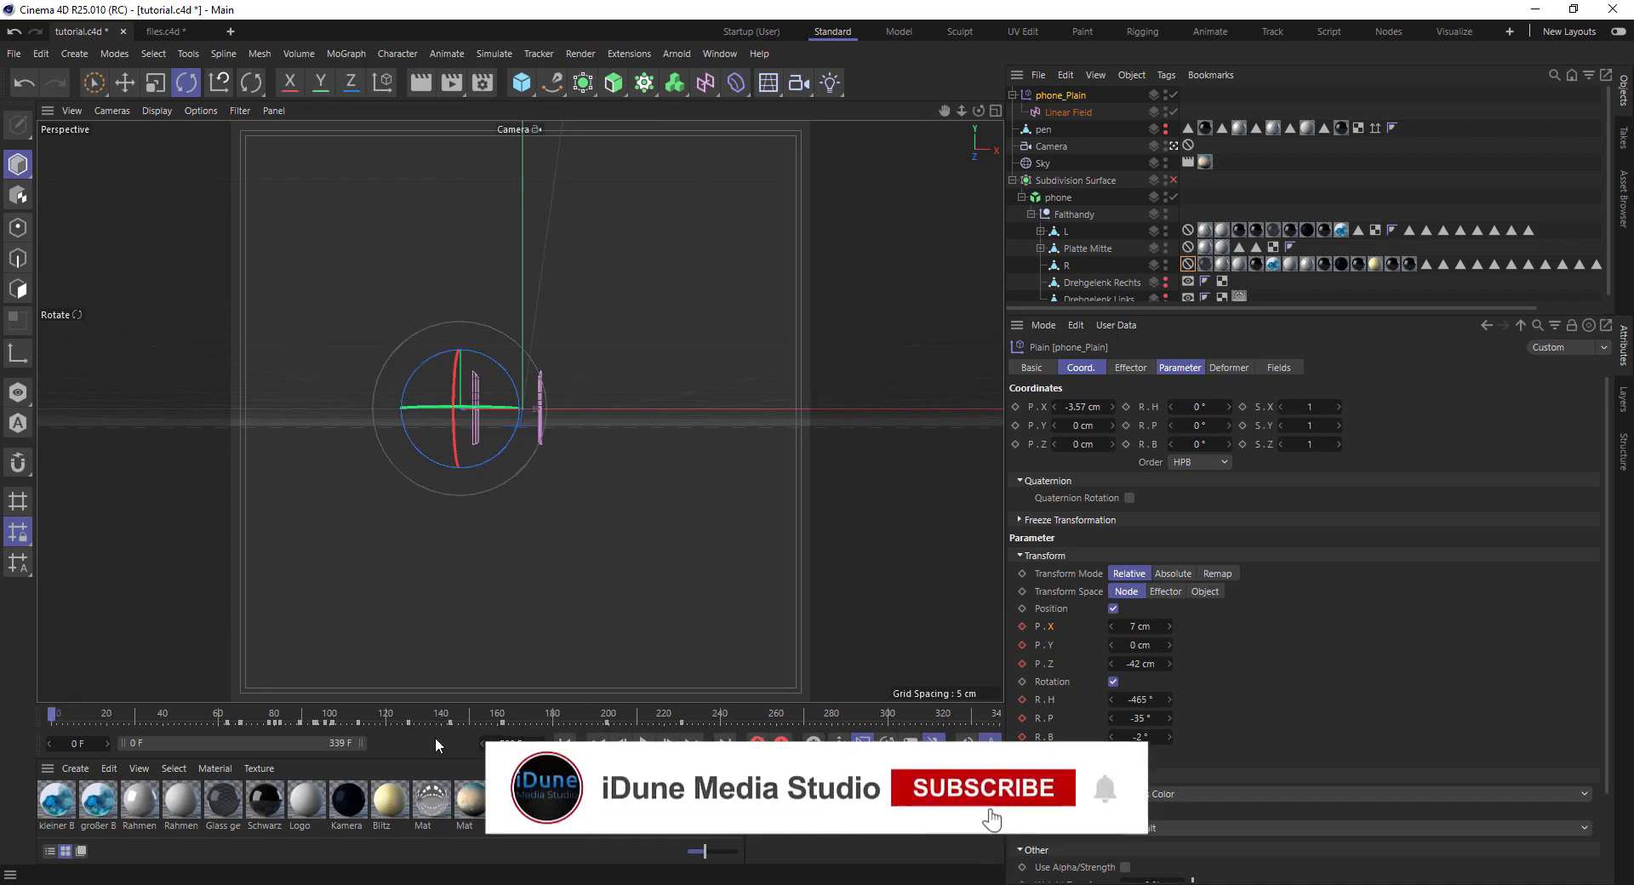
Replay the whole animation and scrub back to about frame 213
left_click(644, 745)
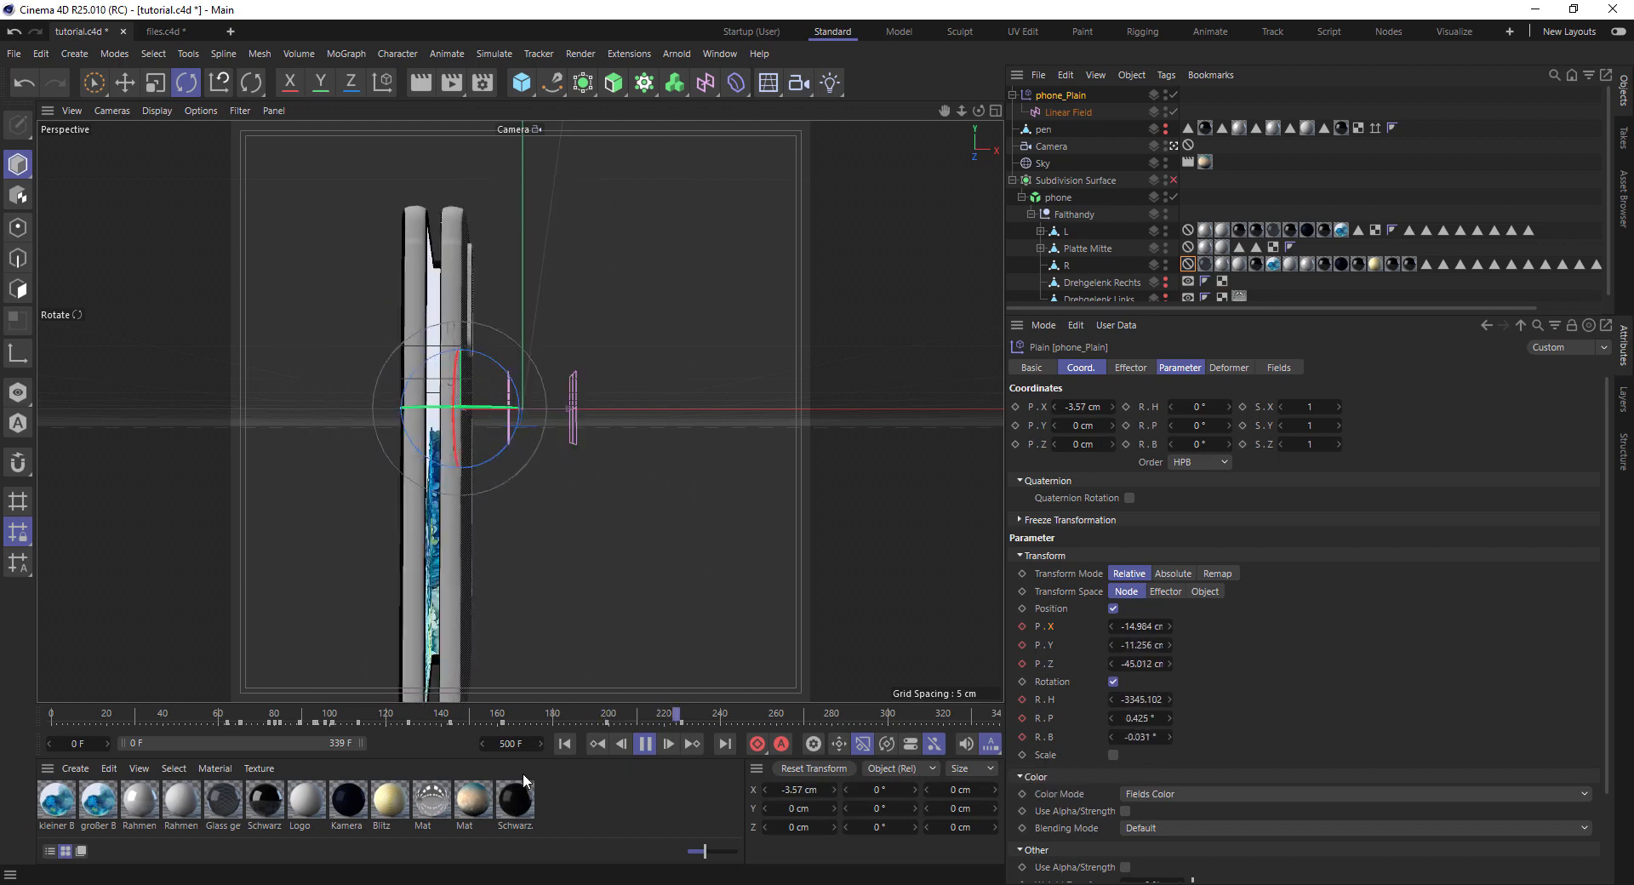
left_click_drag(739, 721, 646, 716)
left_click(646, 744)
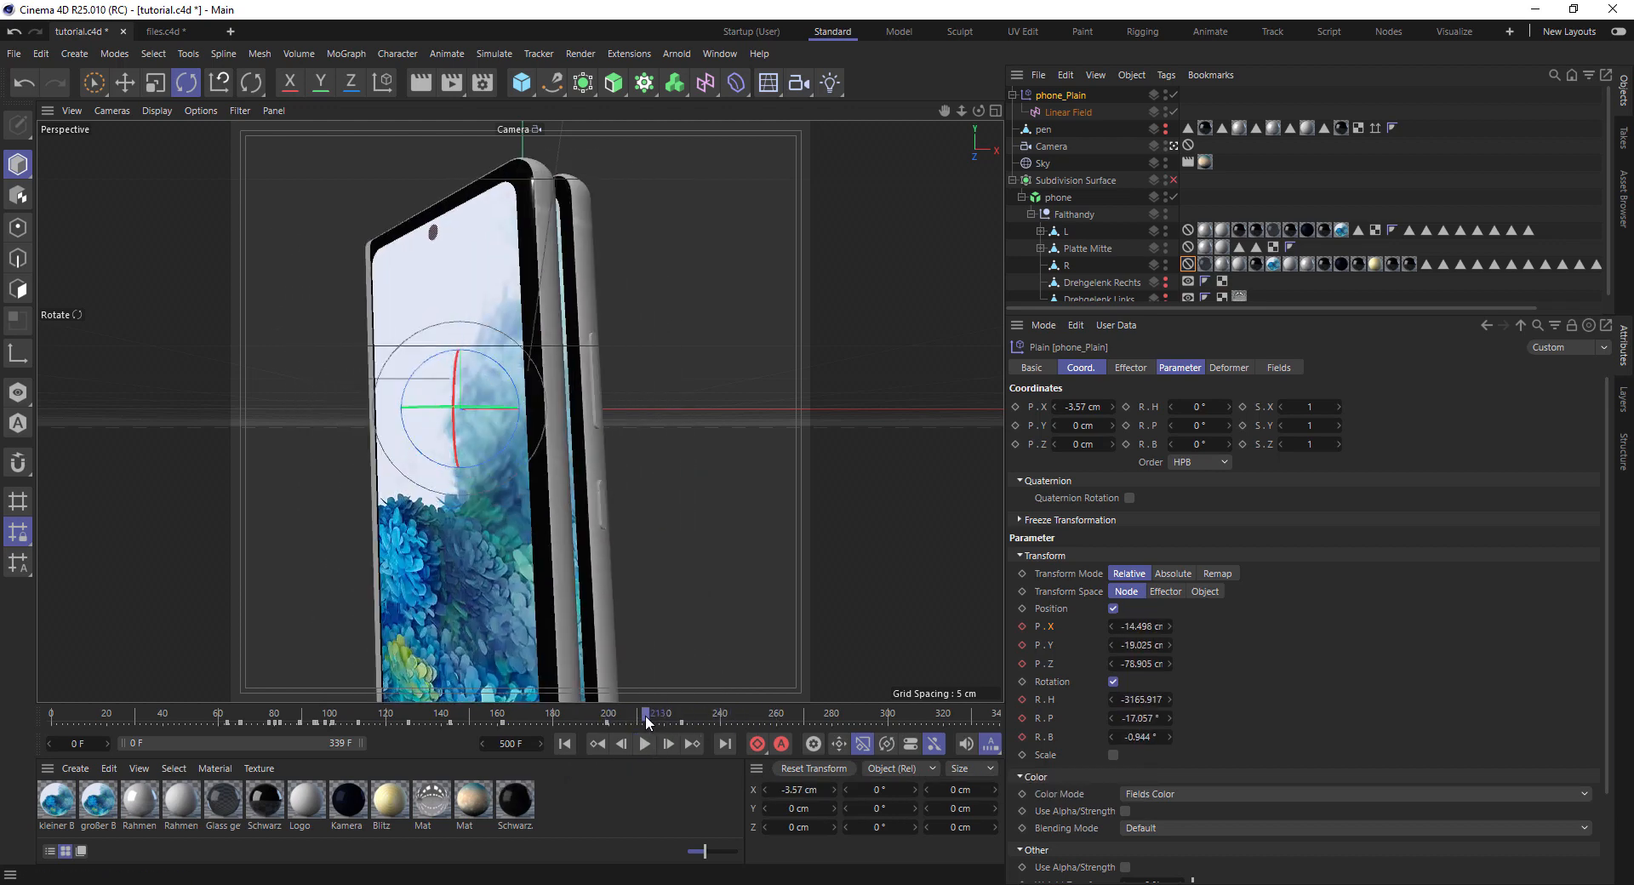
Unfold phone half L by keying its R.H rotation at 0° on frame 192 and at -90° on frame 240
left_click(1066, 230)
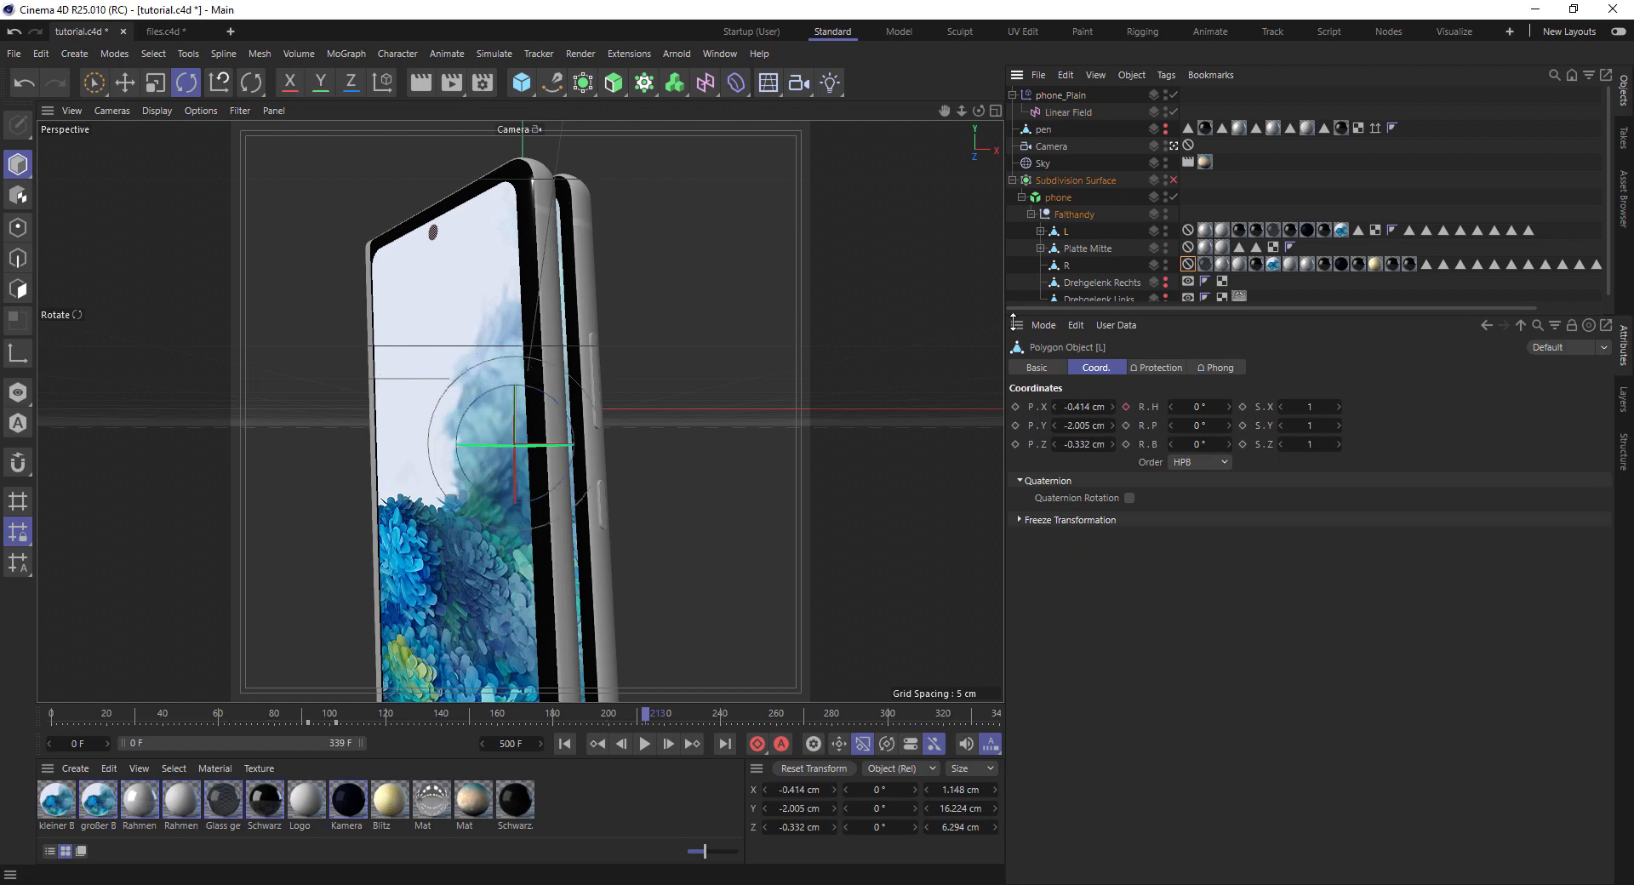
left_click(1126, 406)
left_click_drag(649, 717, 724, 716)
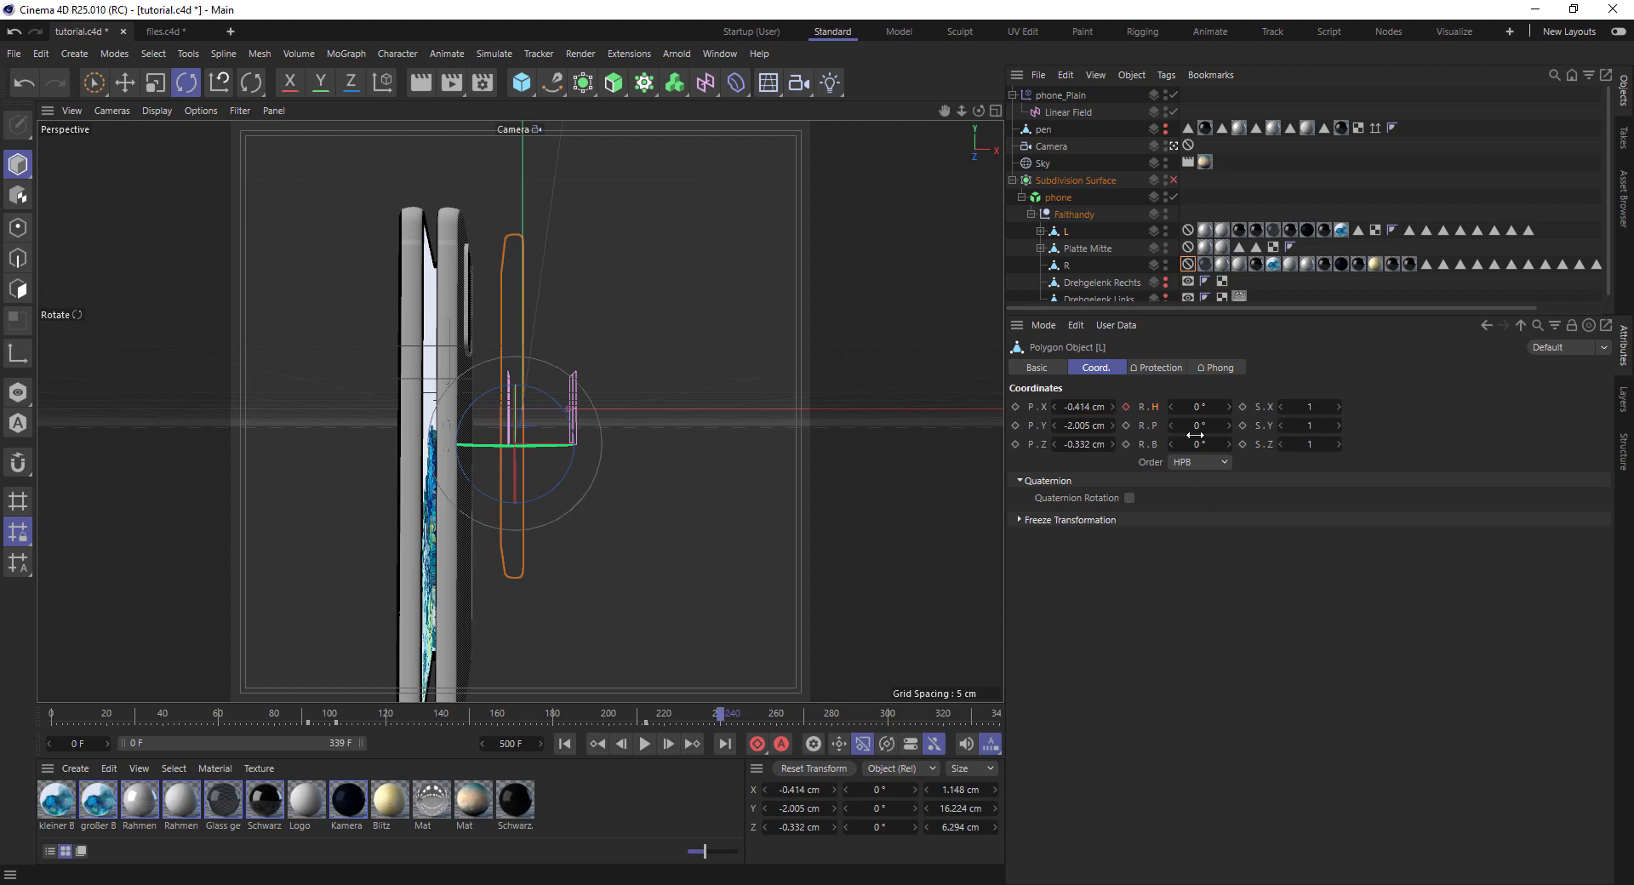
left_click_drag(1196, 407, 1161, 407)
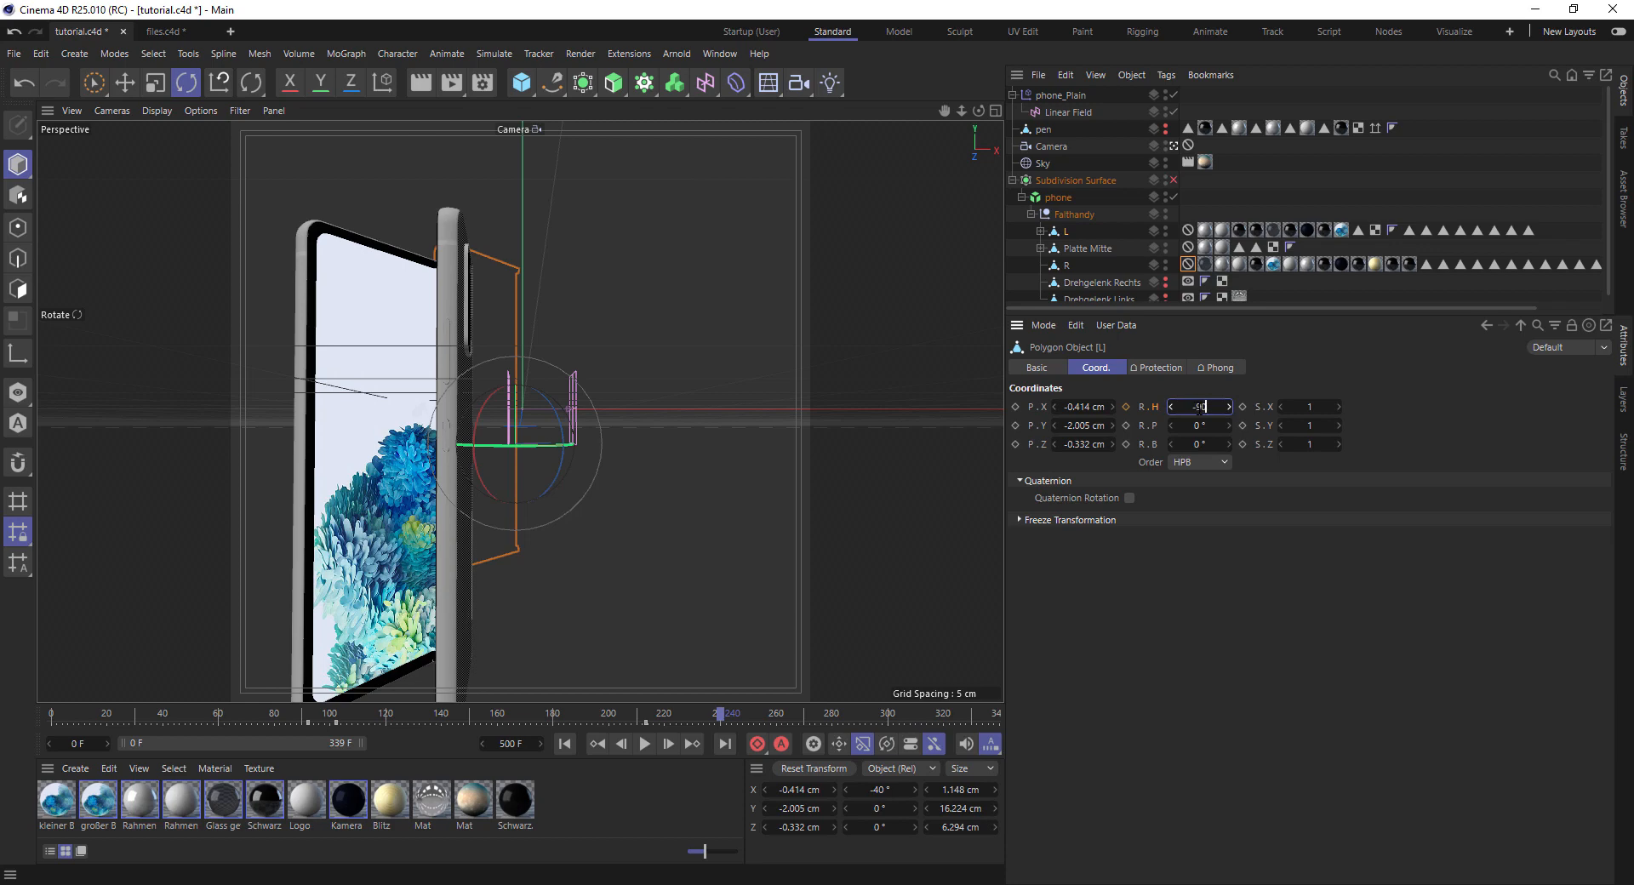
key("Return")
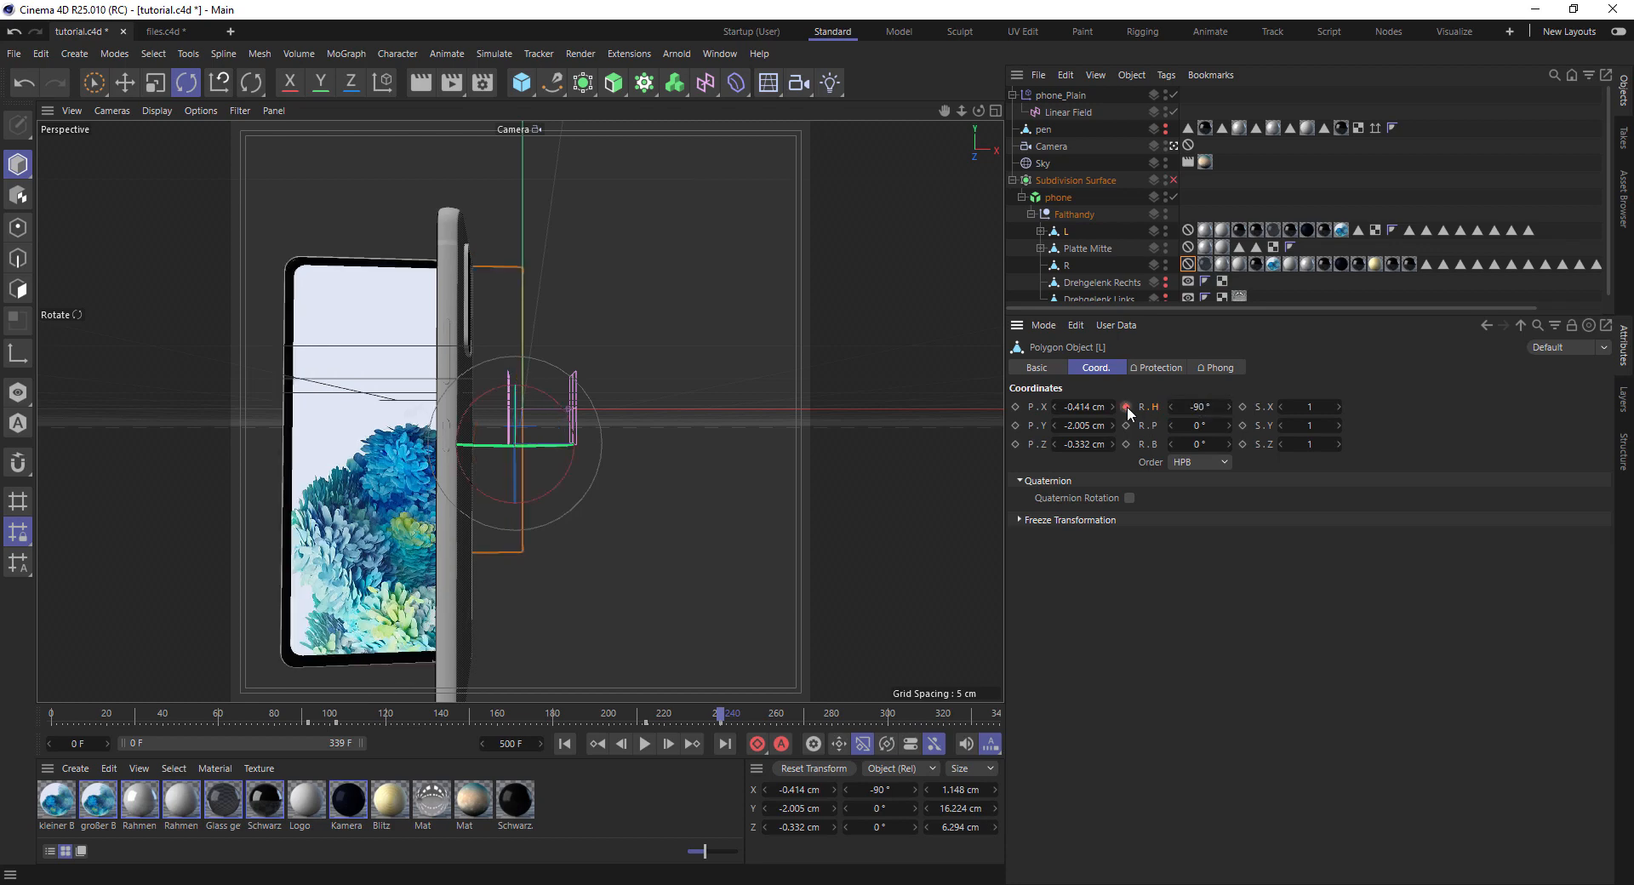
left_click_drag(724, 718, 633, 718)
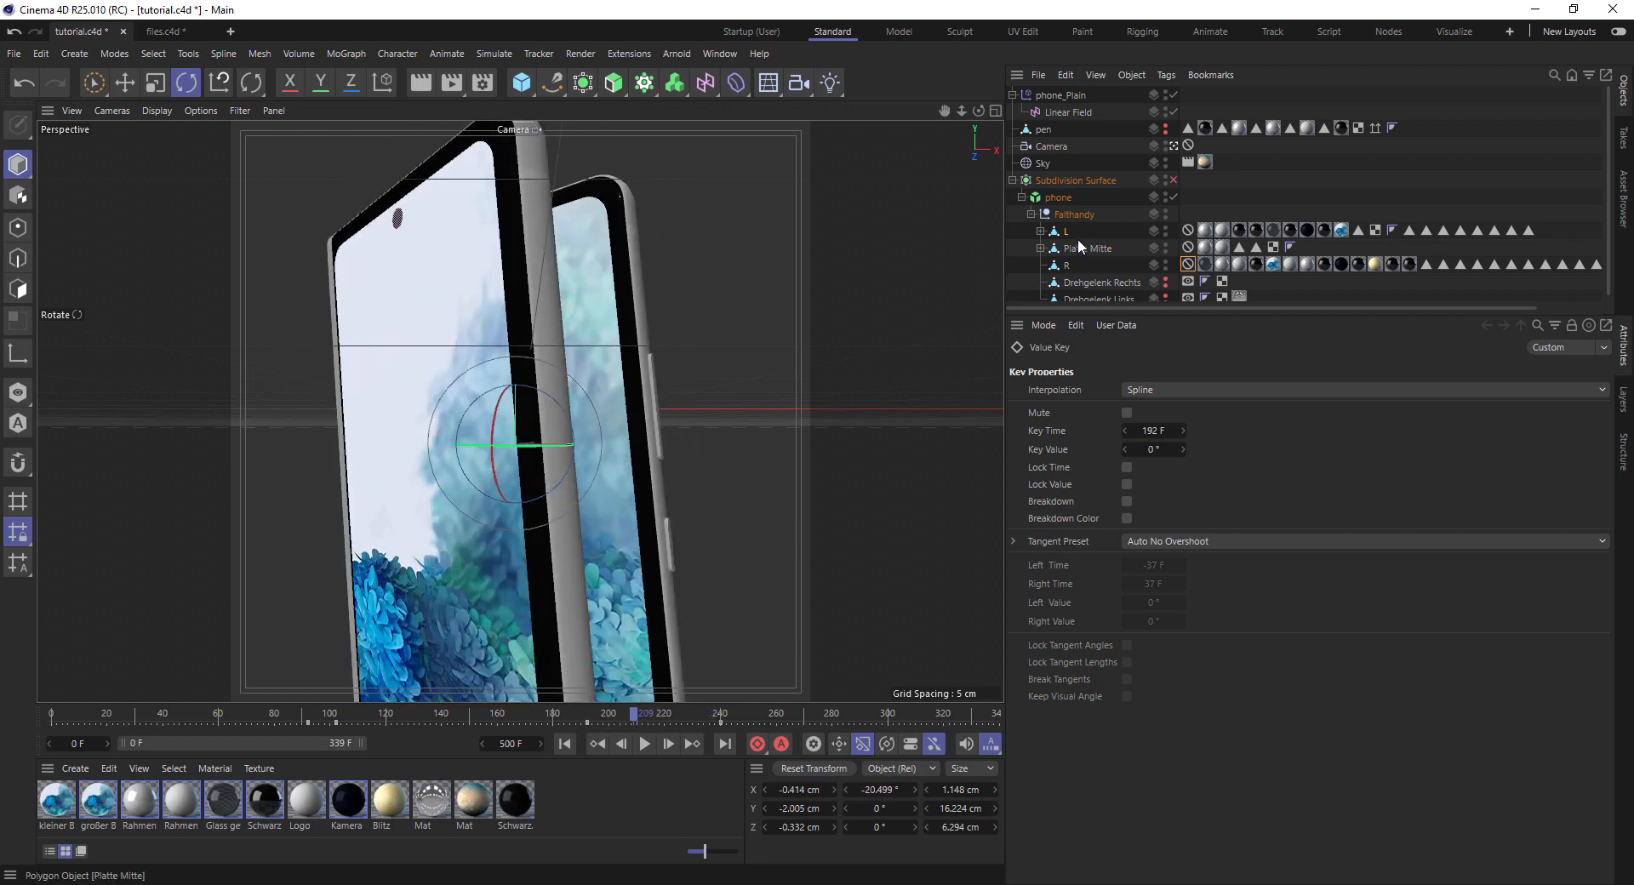
Unfold phone half R by keying its R.B rotation at 90° on frame 209 and at 0° on frame 241
left_click(1068, 267)
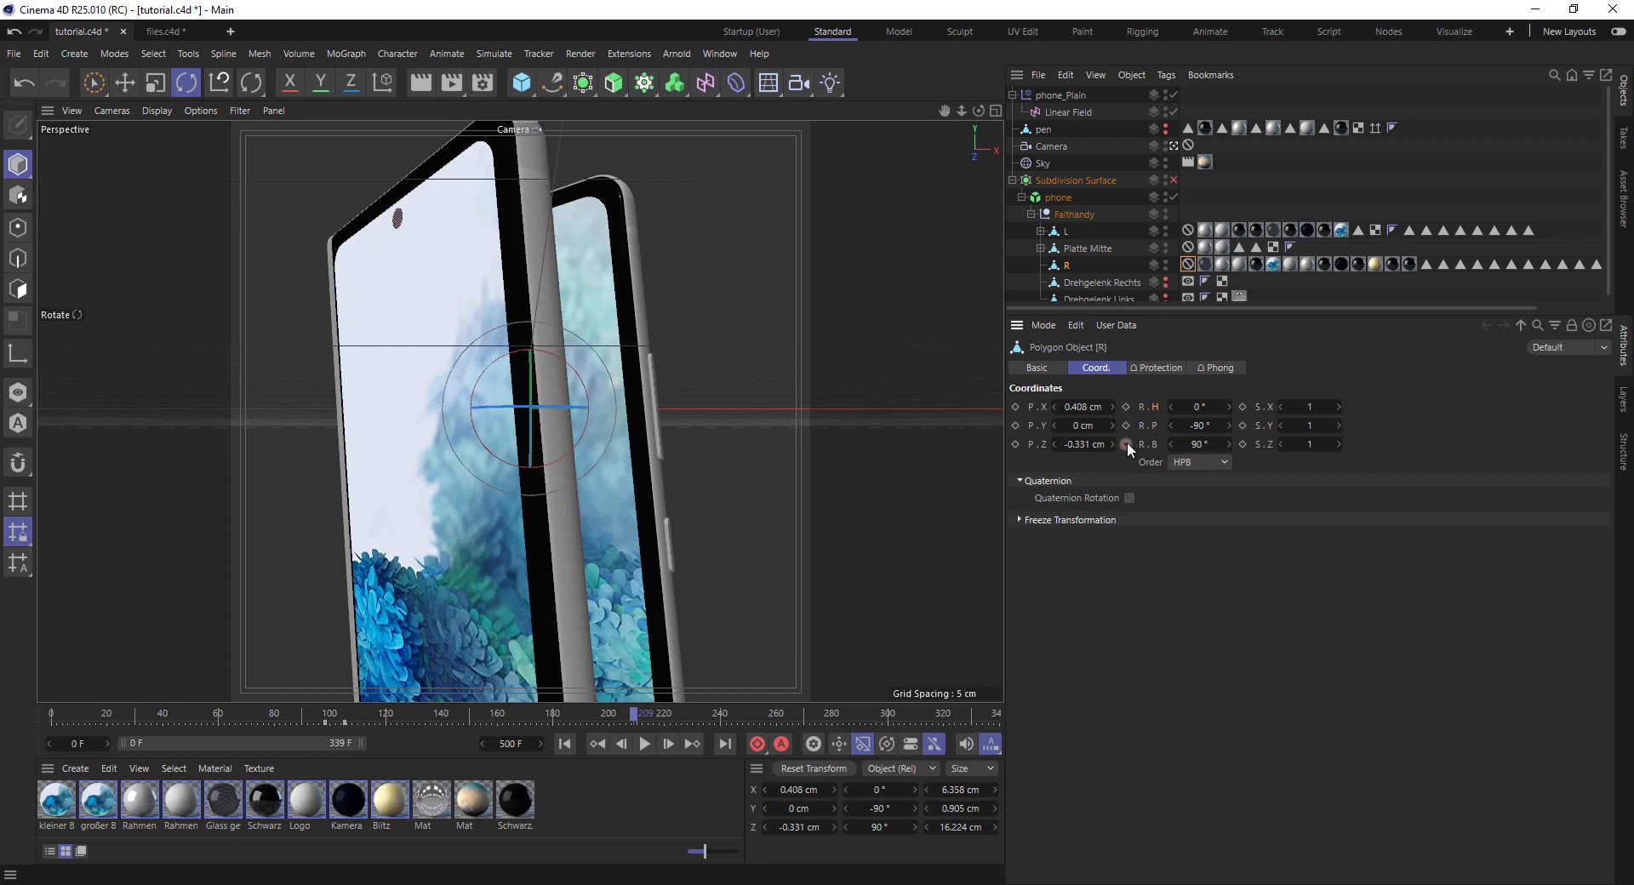
left_click_drag(641, 715, 722, 724)
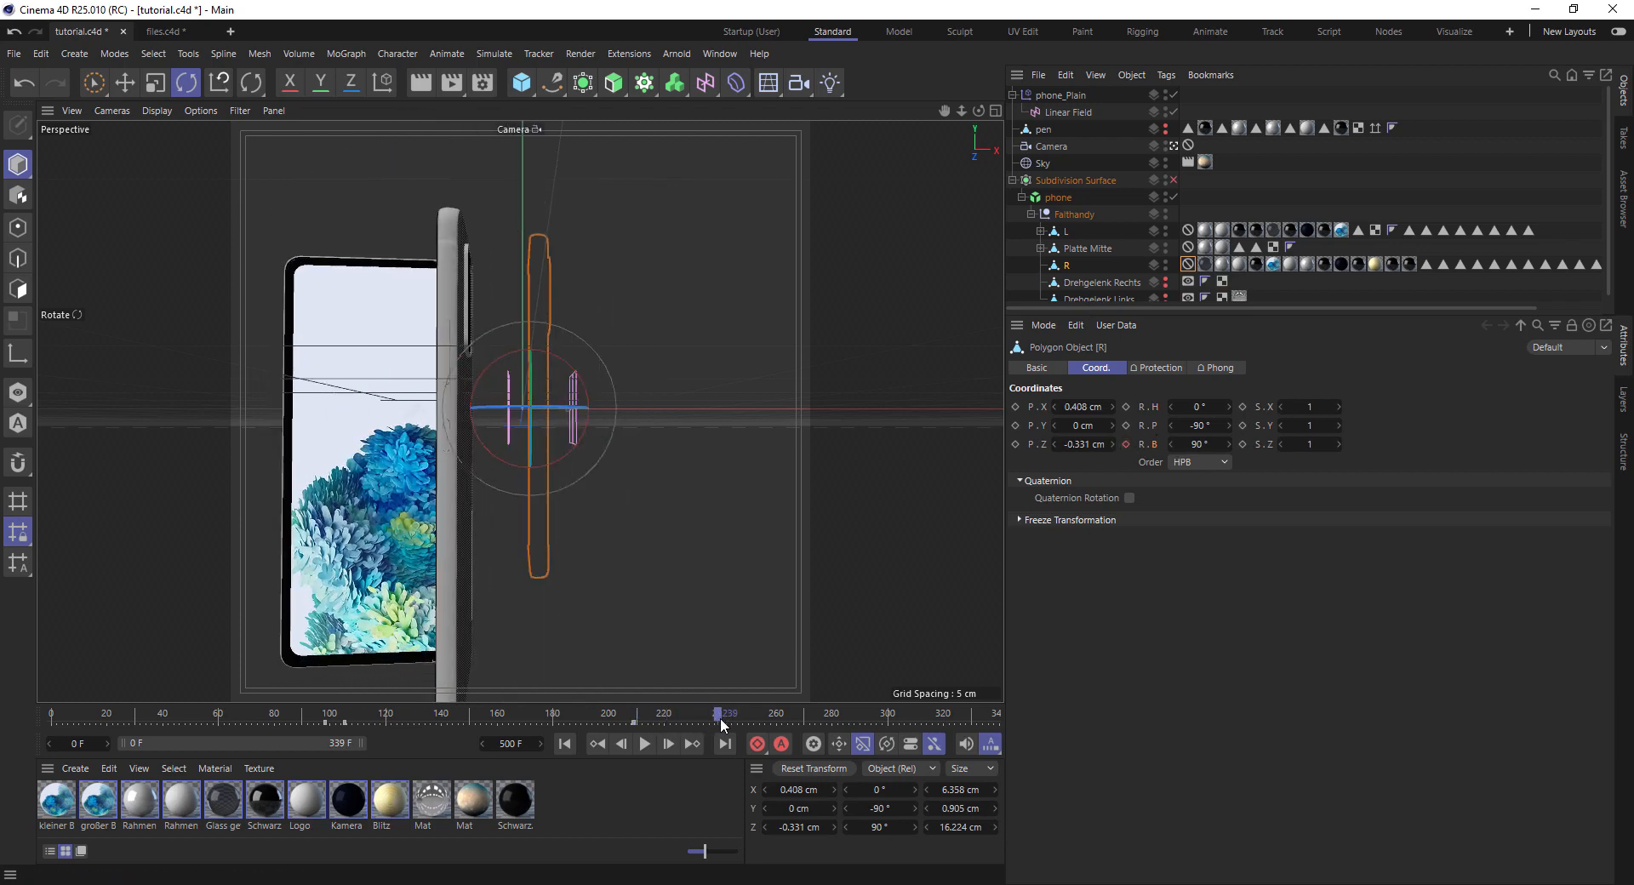
left_click_drag(1193, 443, 1197, 443)
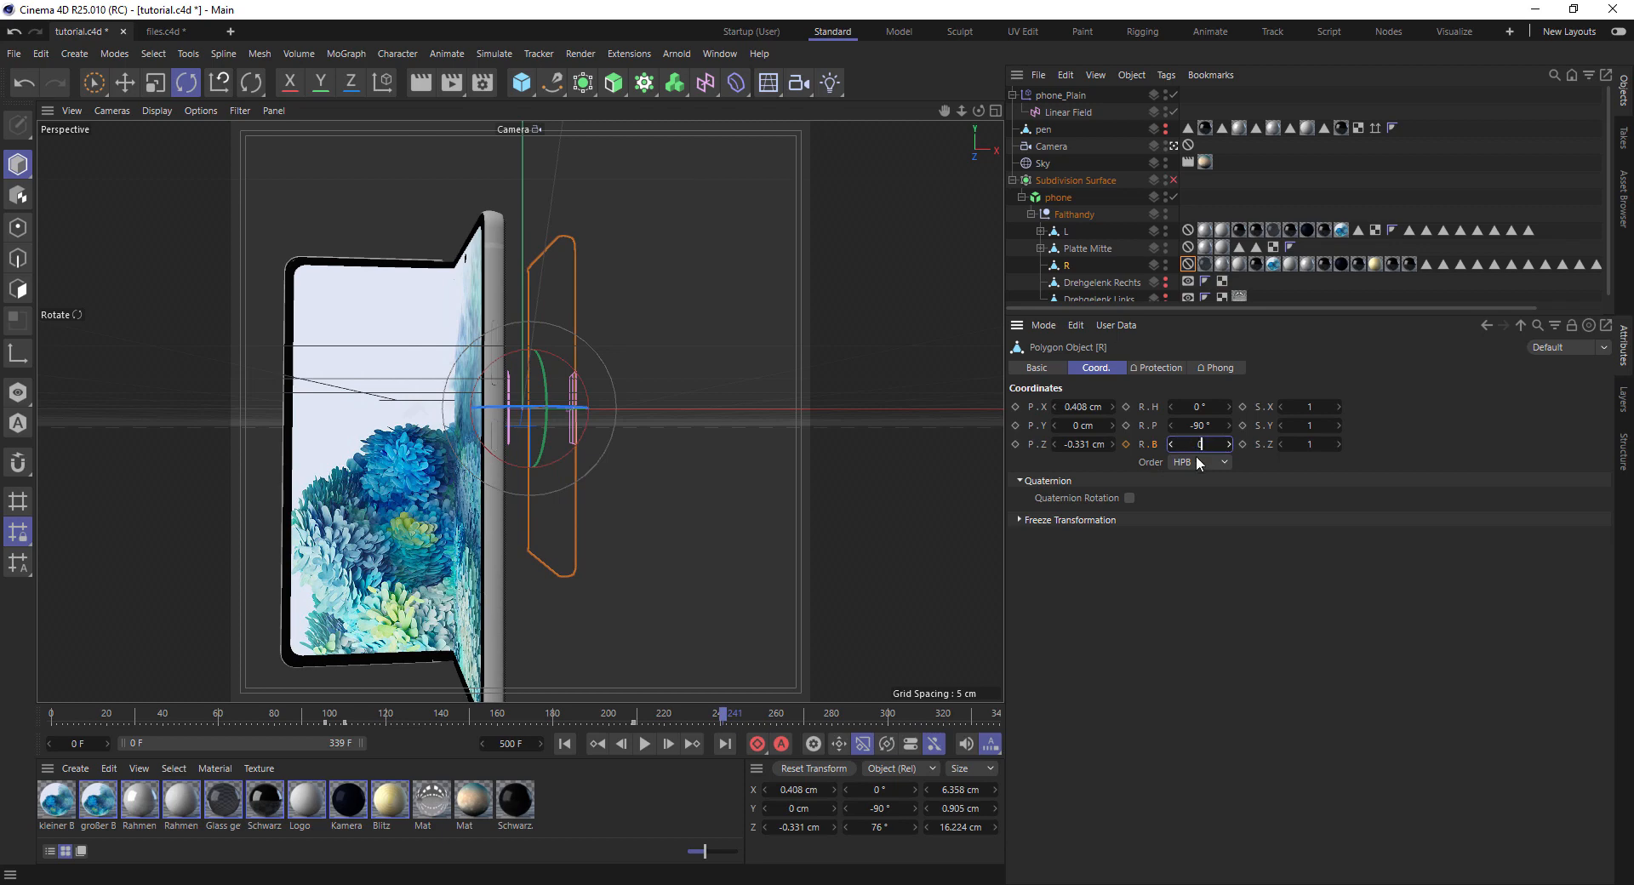
left_click(1127, 444)
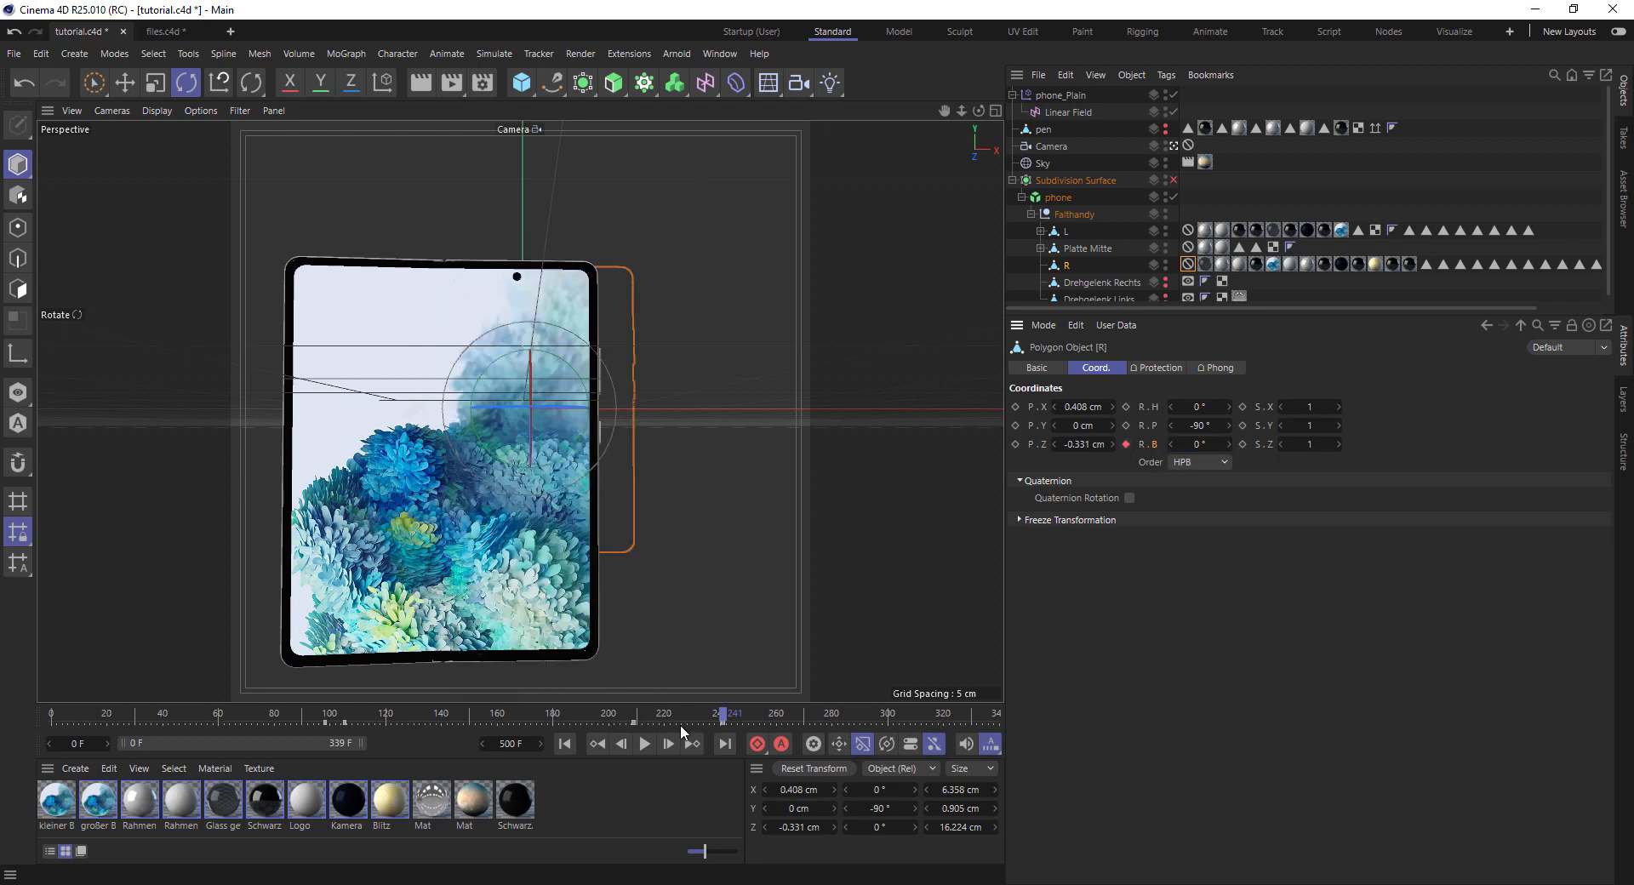
Set phone_Plain's transform position on frame 228 to 1, 1, 12 cm and update its keys there
left_click(1064, 96)
left_click(597, 745)
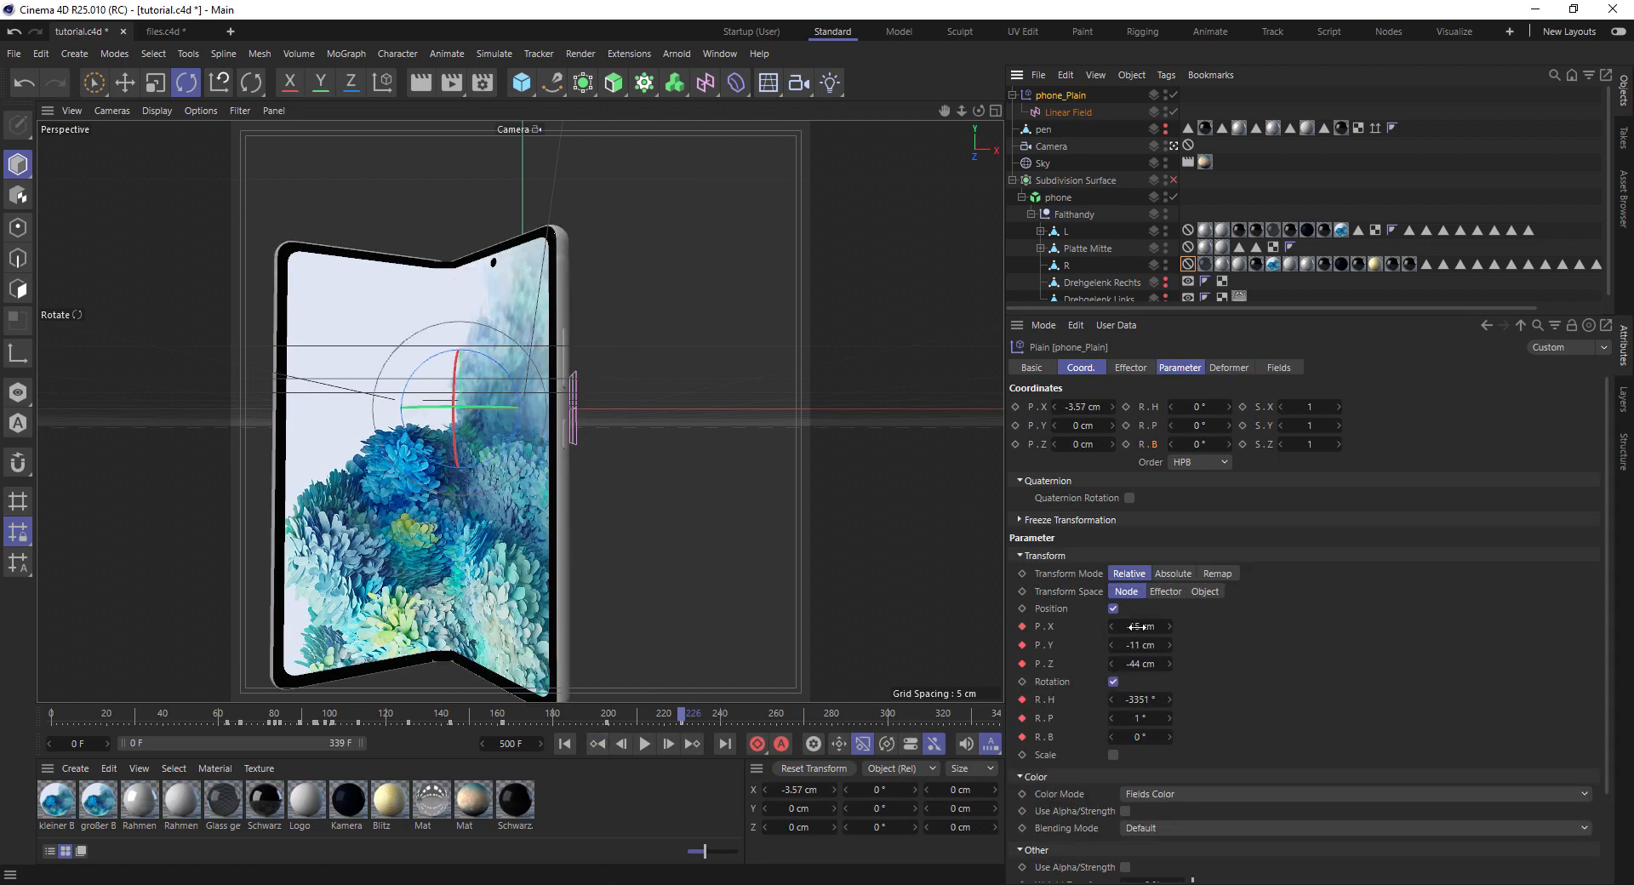
left_click_drag(1134, 627, 1169, 665)
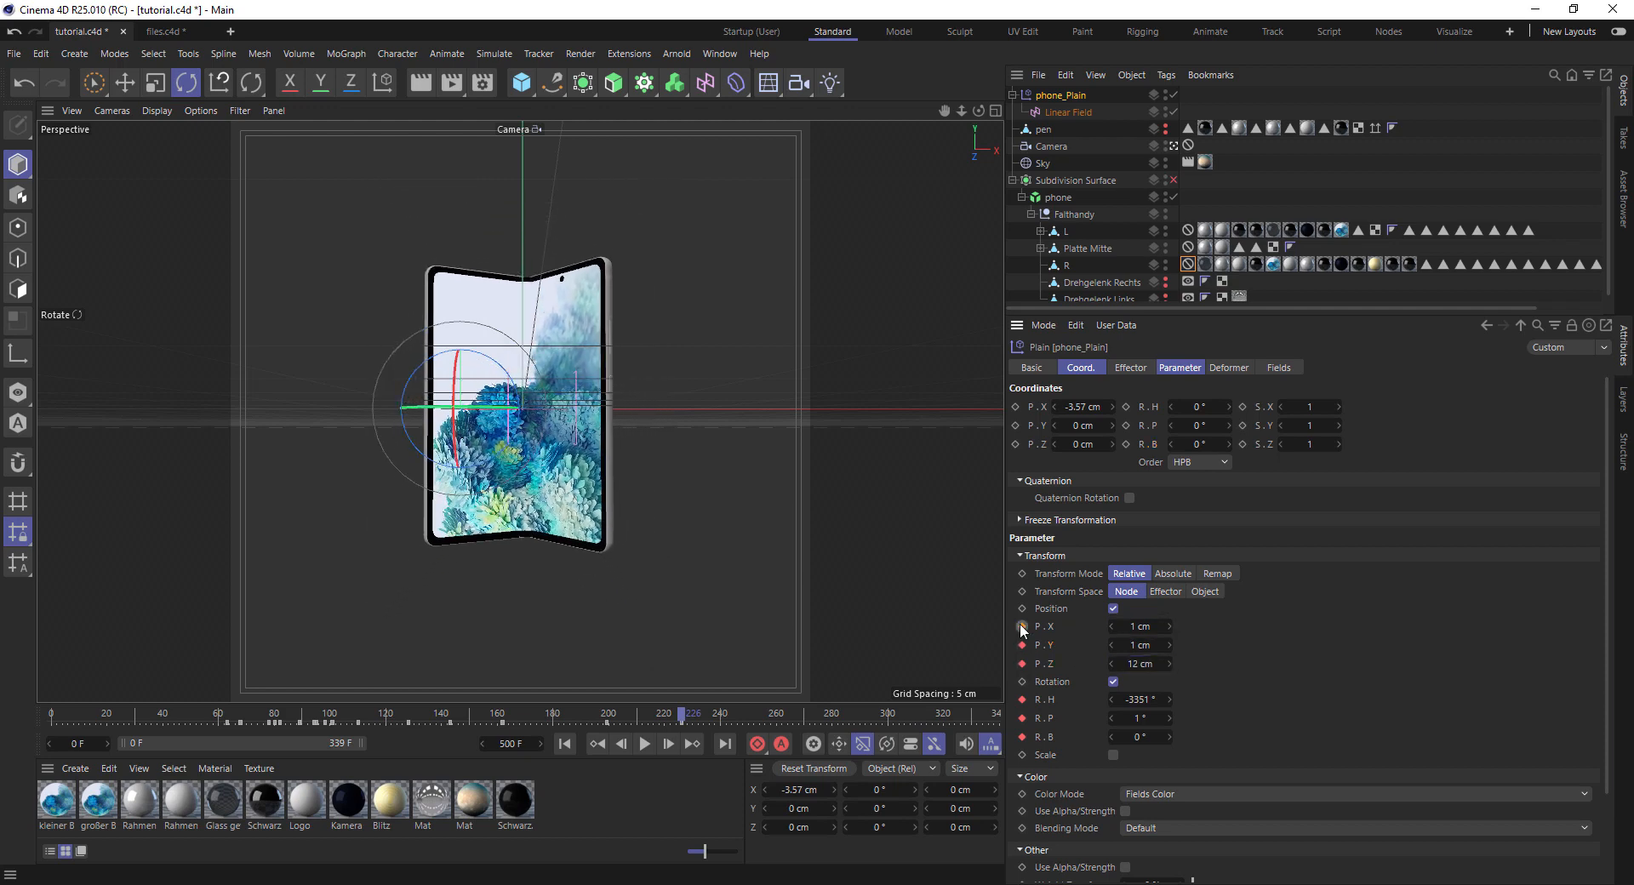
mouse_move(680, 714)
left_mouse_down()
mouse_move(642, 714)
mouse_move(712, 715)
left_mouse_up()
Try the unfold keys of phone halves L and R together about 16 frames earlier and play the result
left_click(1066, 233)
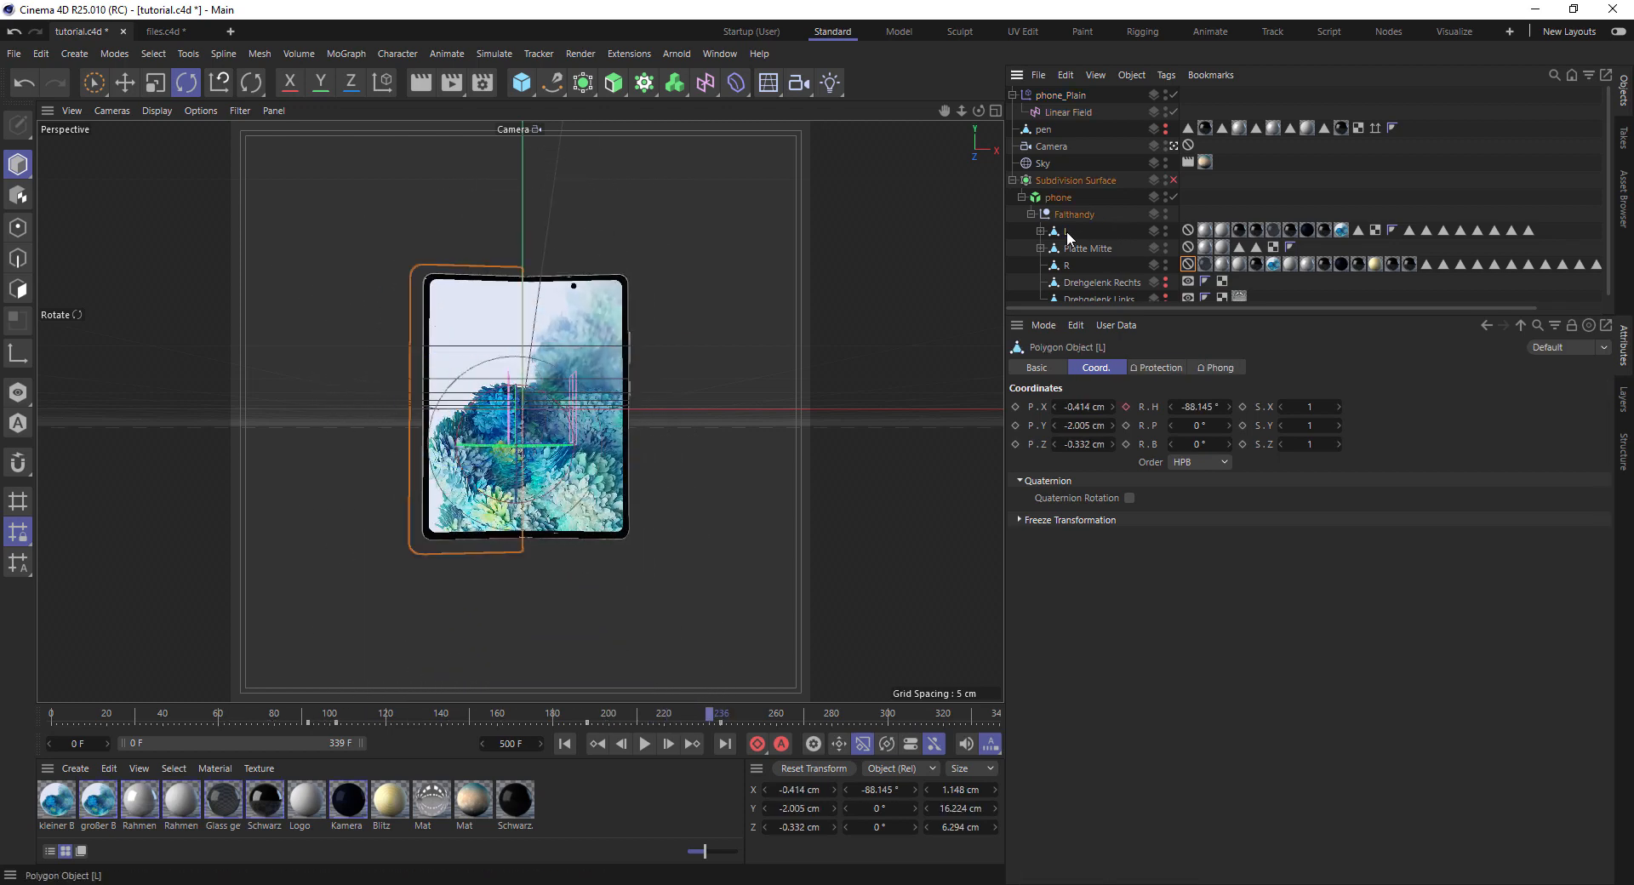
left_click(1069, 265)
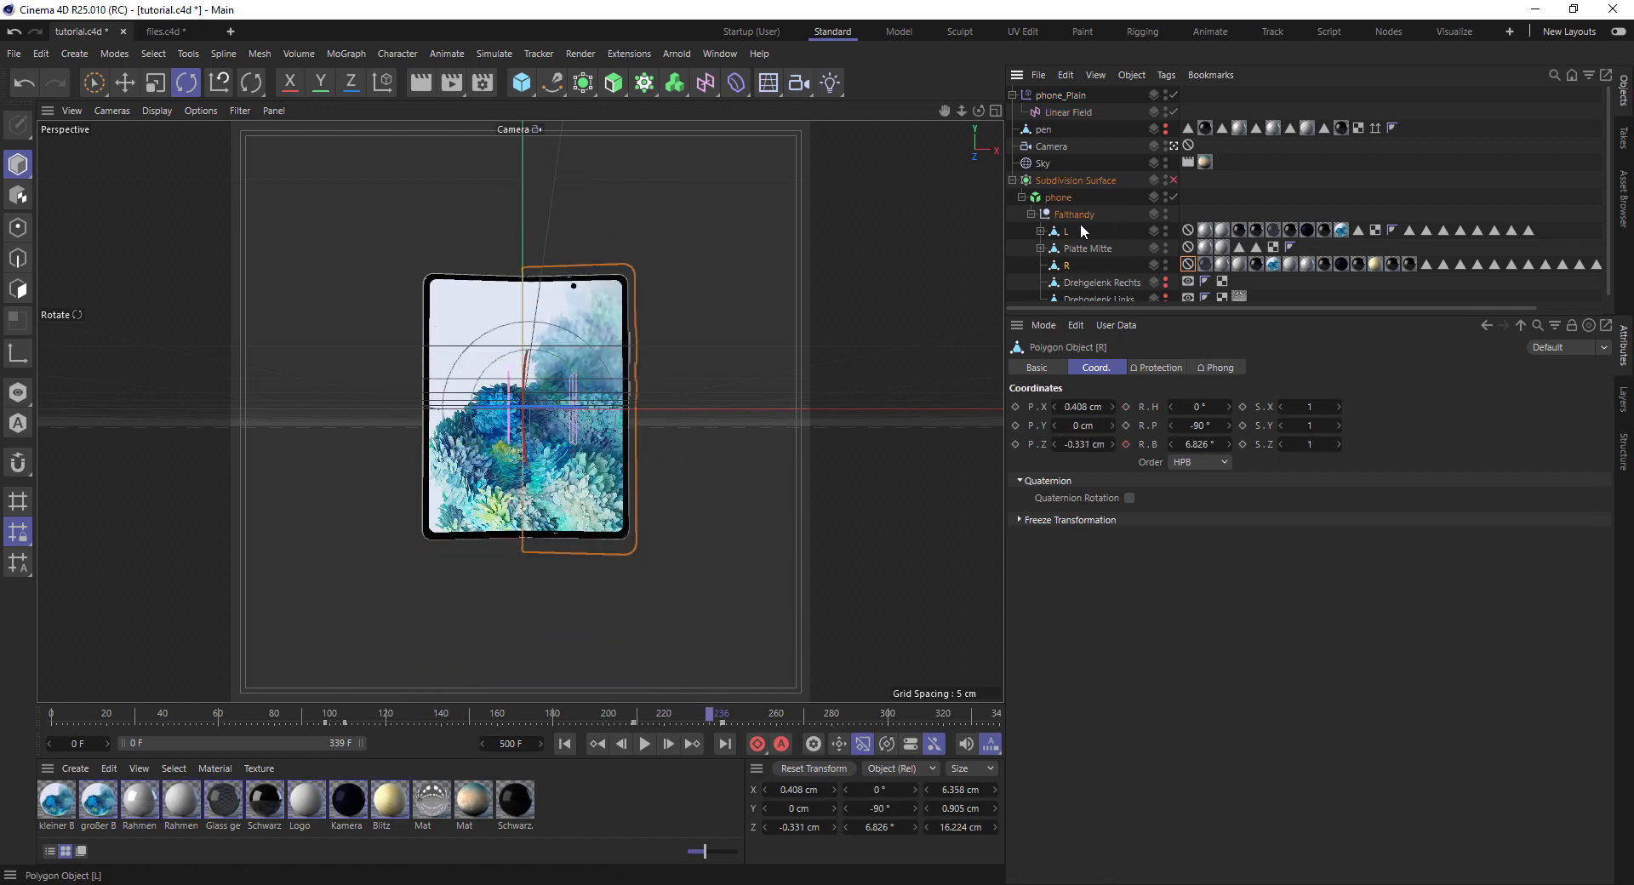
left_click(1075, 230)
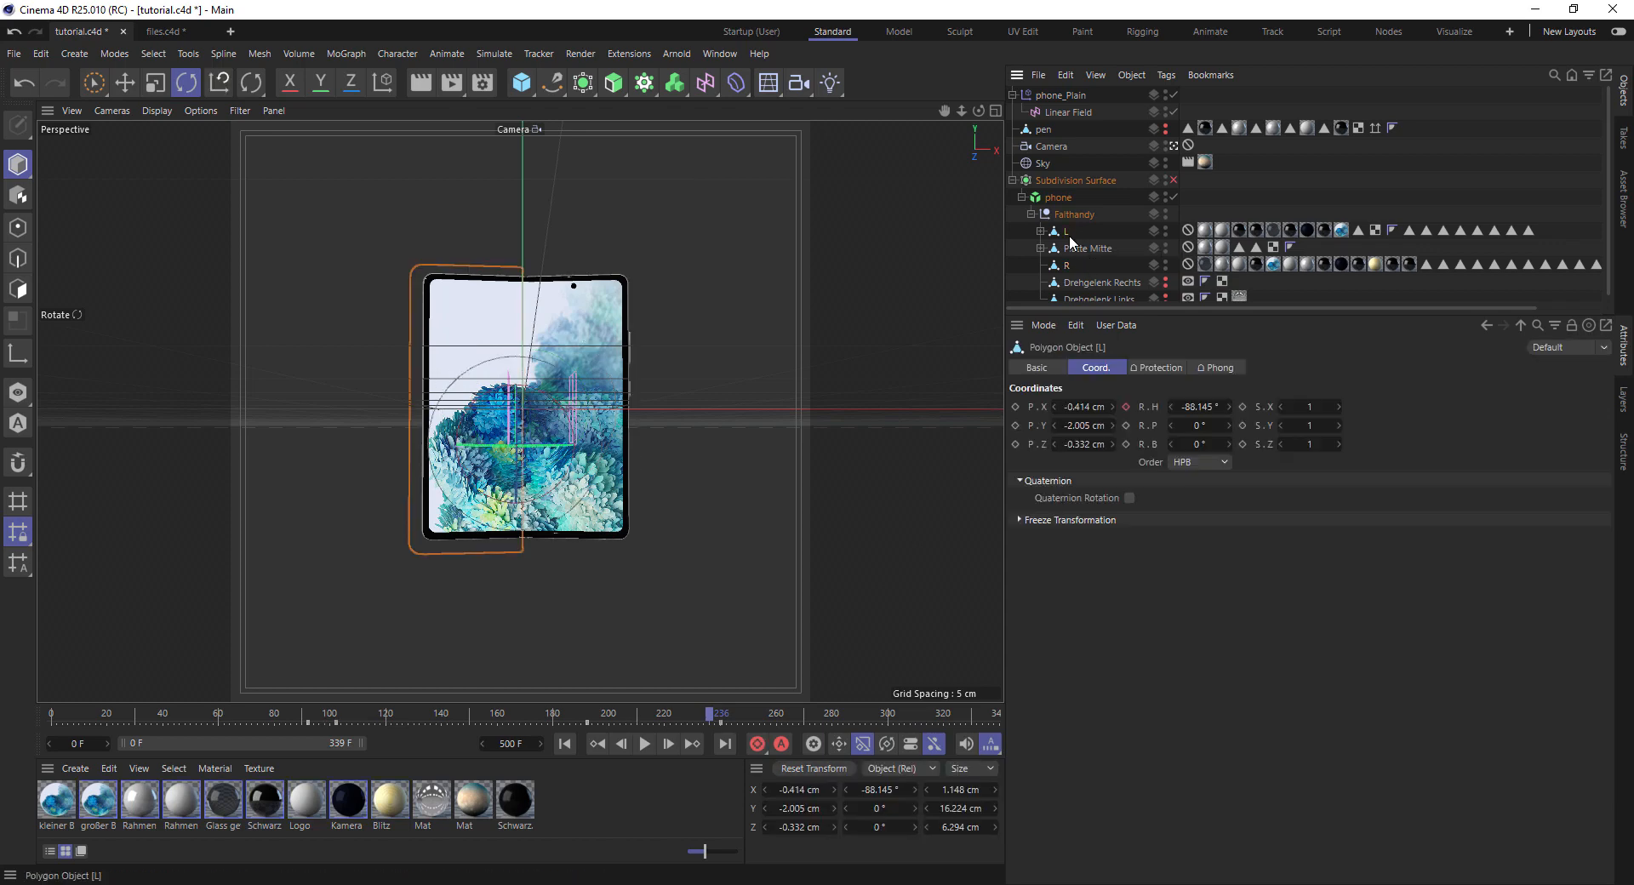
left_click(1069, 266, "ctrl")
left_click_drag(754, 719, 673, 721)
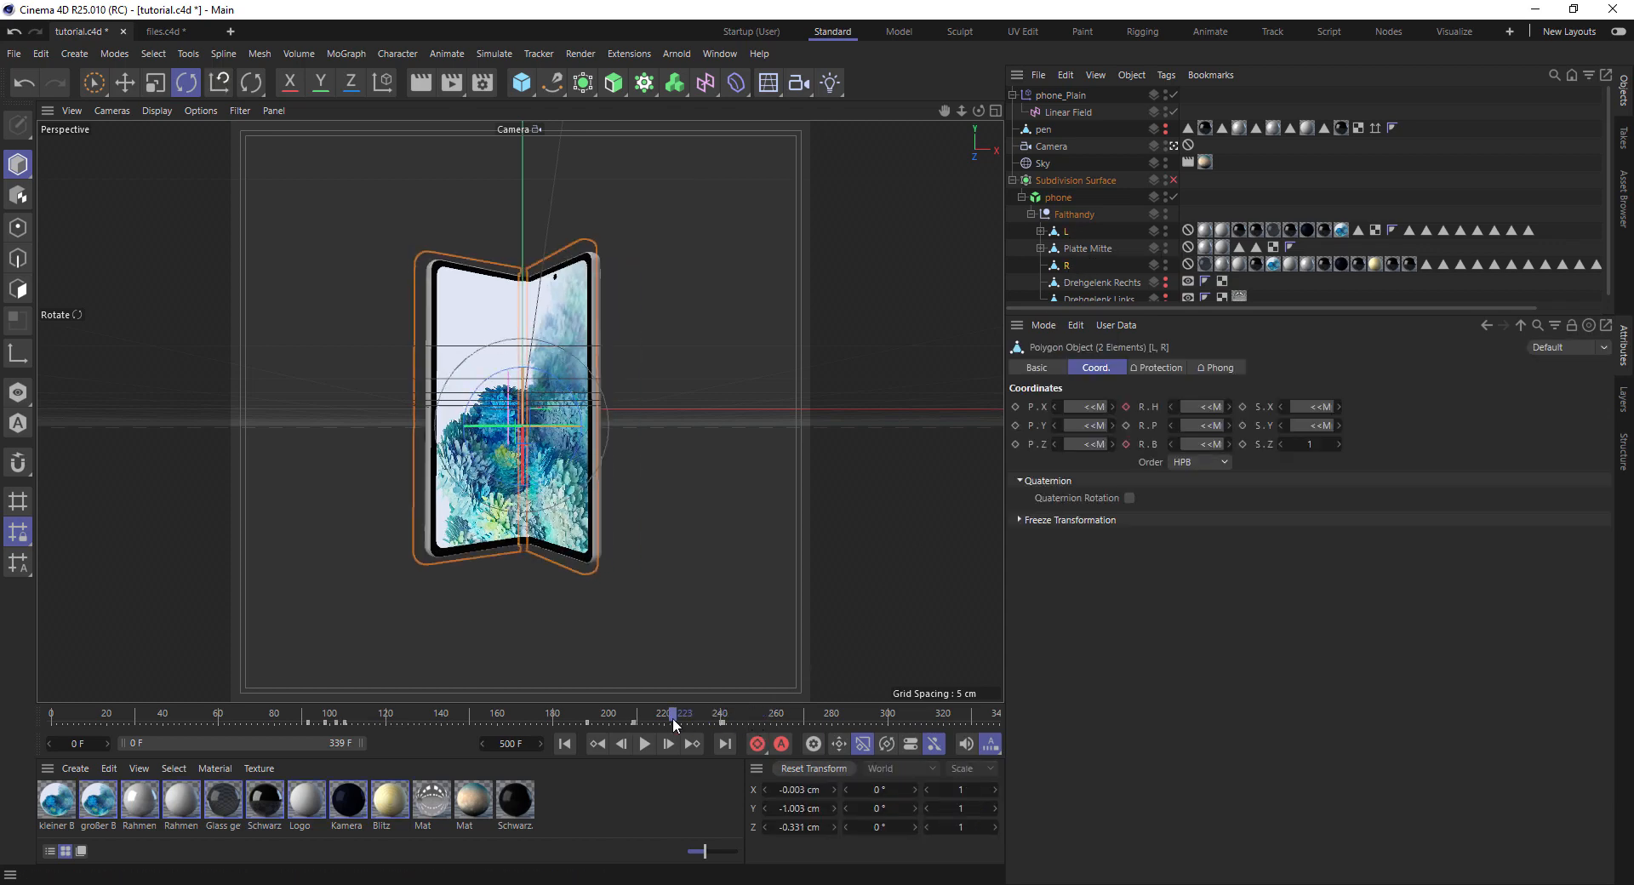
left_click_drag(572, 724, 539, 723)
left_click(529, 714)
key("F8")
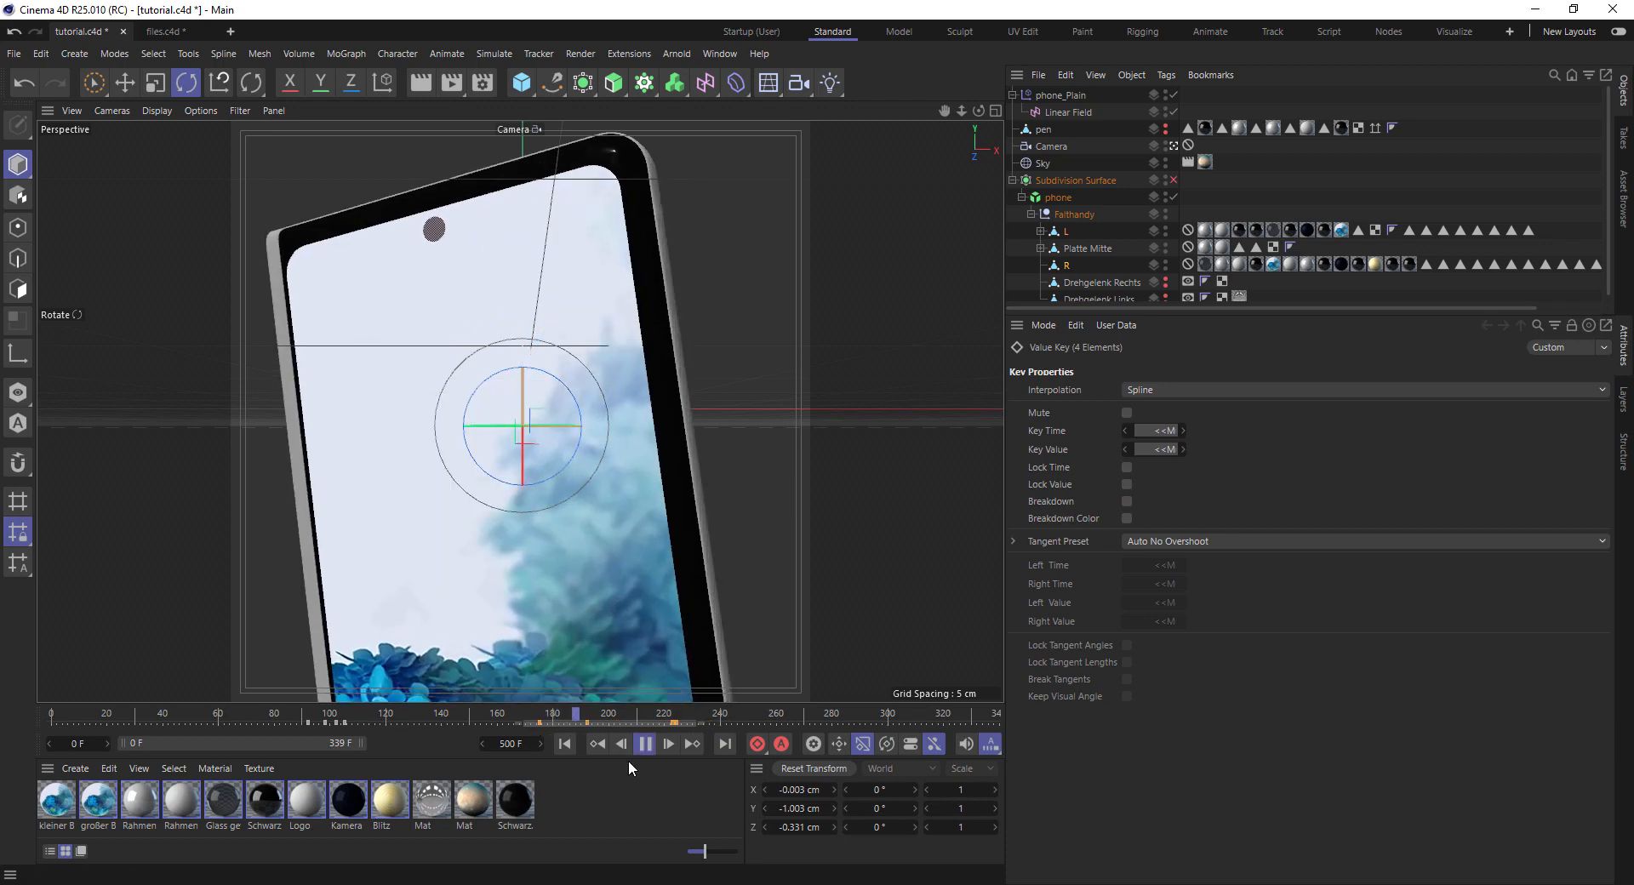
Move the unfold keys of halves L and R later, to about frames 190 to 238, and replay
left_click(615, 713)
left_click_drag(615, 711, 721, 719)
key("F8")
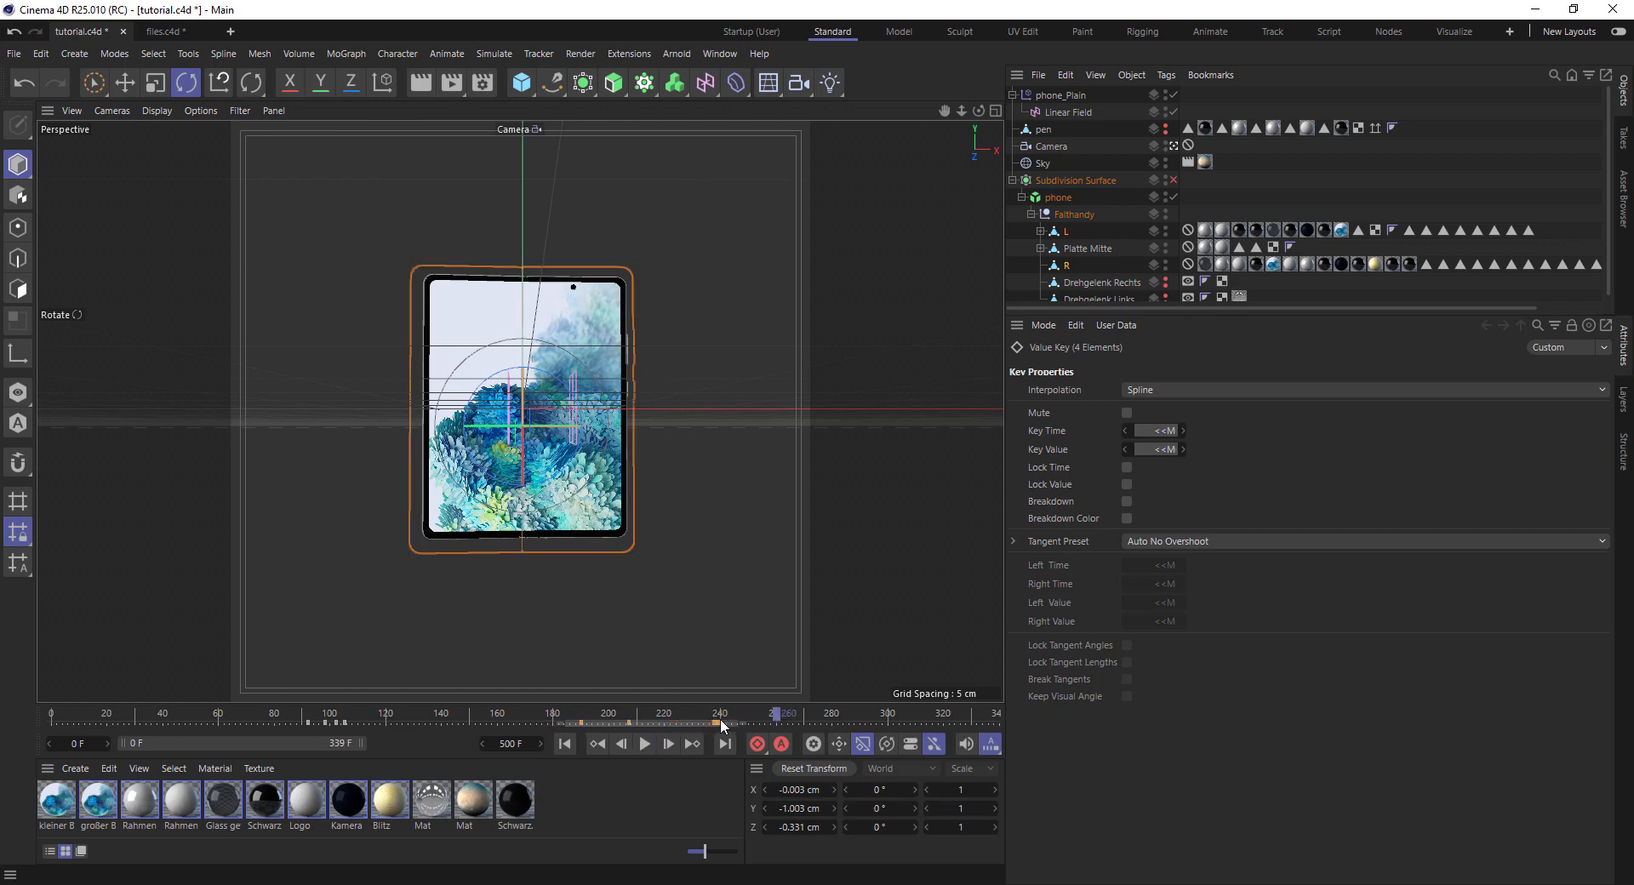
left_click(551, 723)
key("F8")
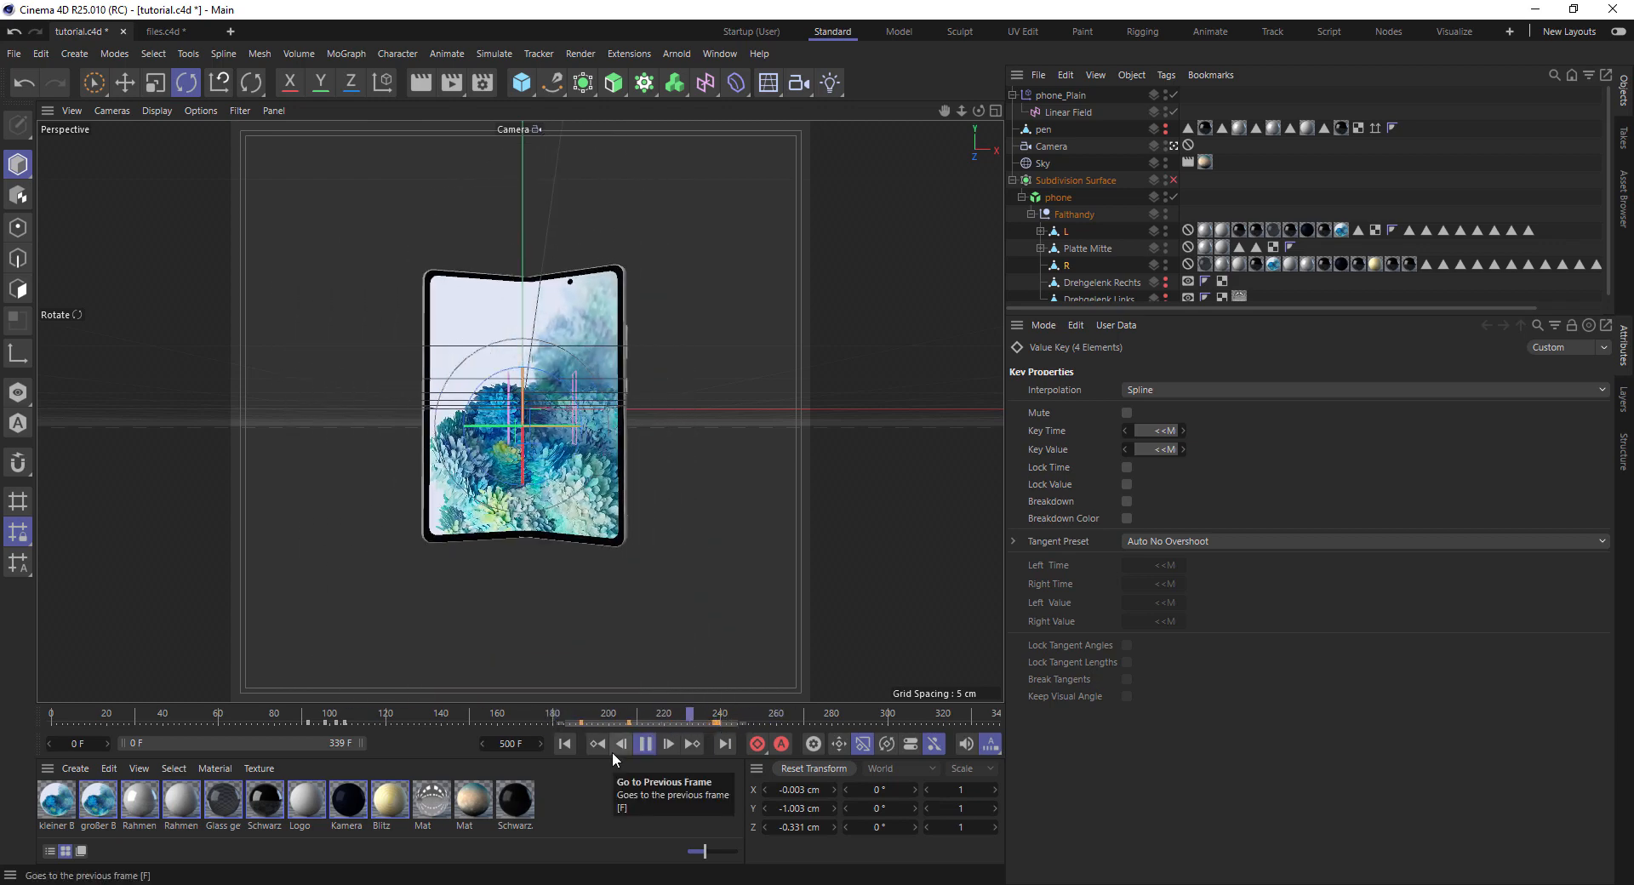
key("F8")
left_click(770, 722)
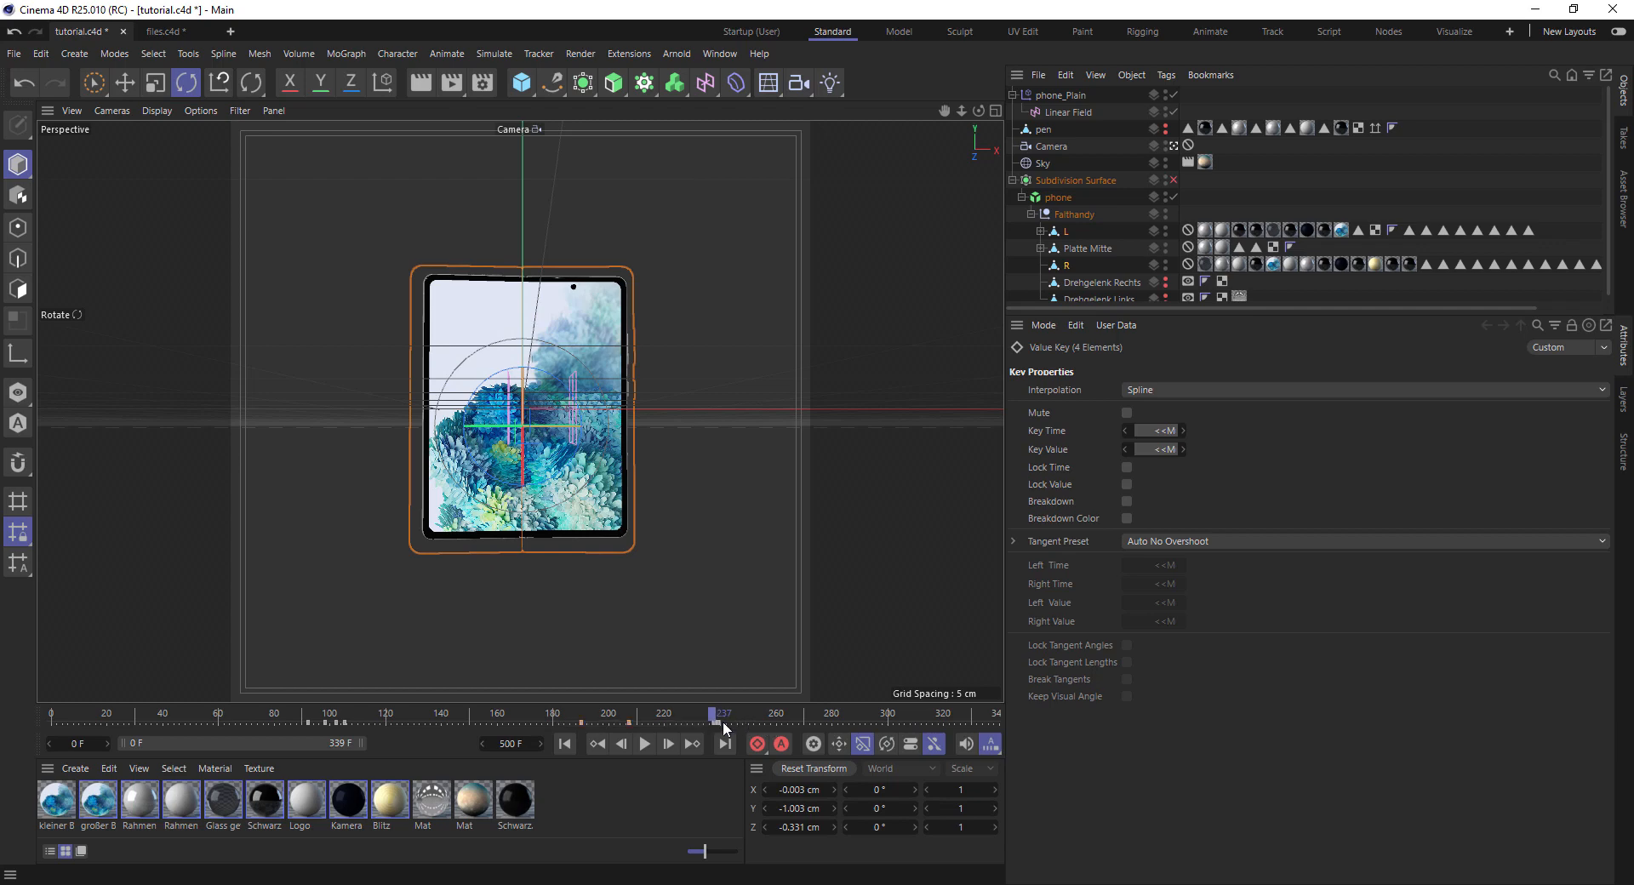
Shift half R's two unfold keys earlier to about frames 190 and 222, and replay that section
left_click(1069, 265)
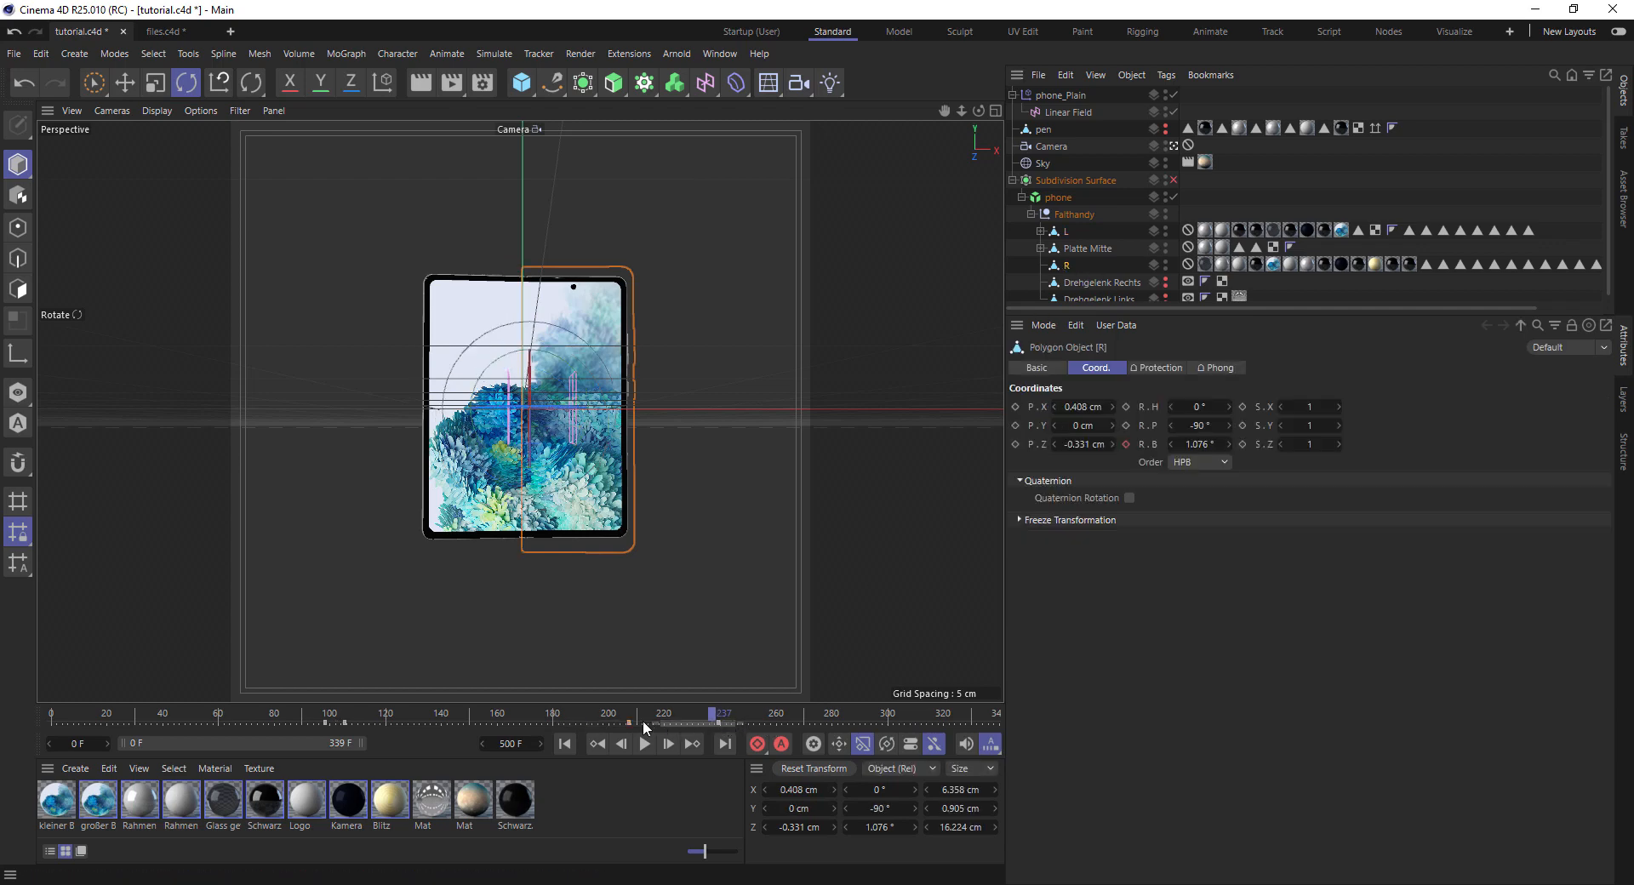
left_click_drag(643, 721, 566, 714)
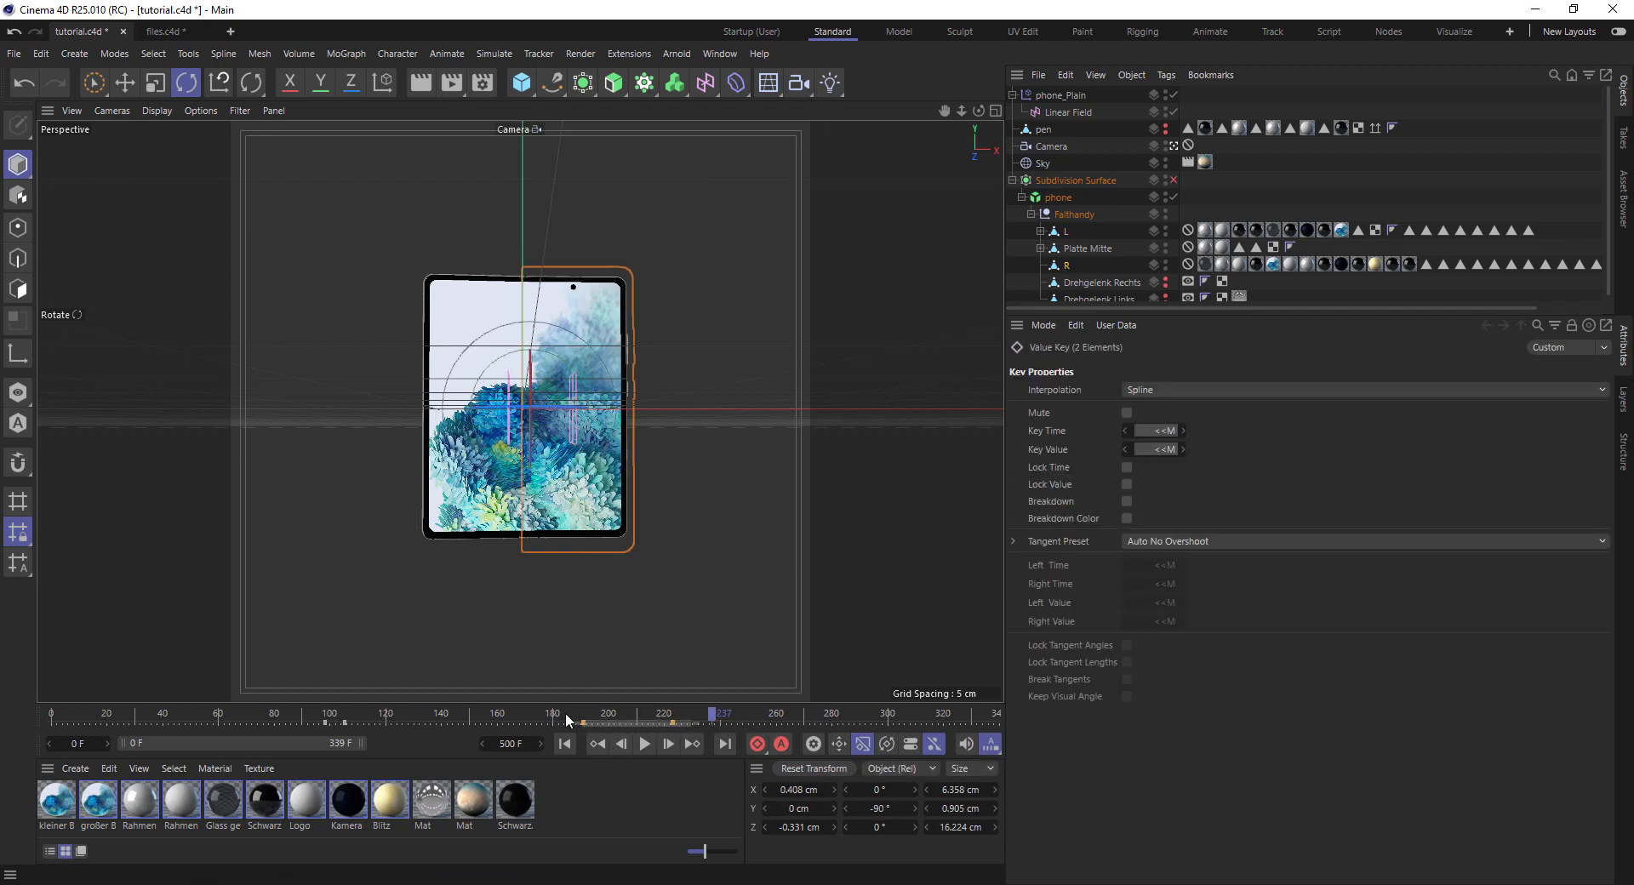
left_click(568, 717)
key("F8")
left_click(582, 716)
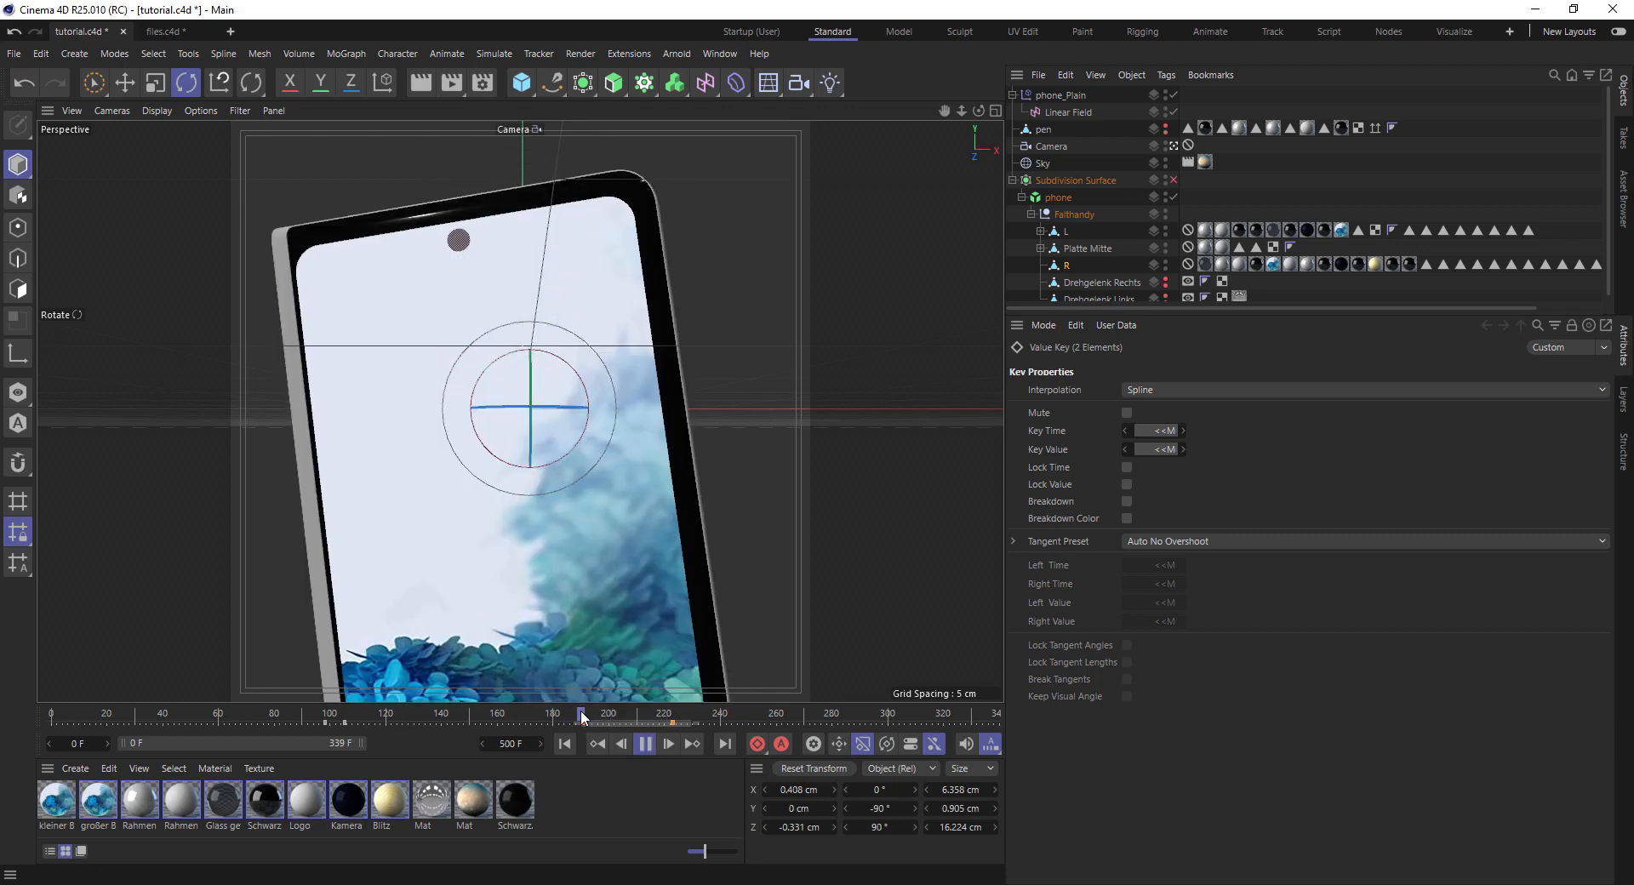
left_click(646, 744)
left_click(637, 713)
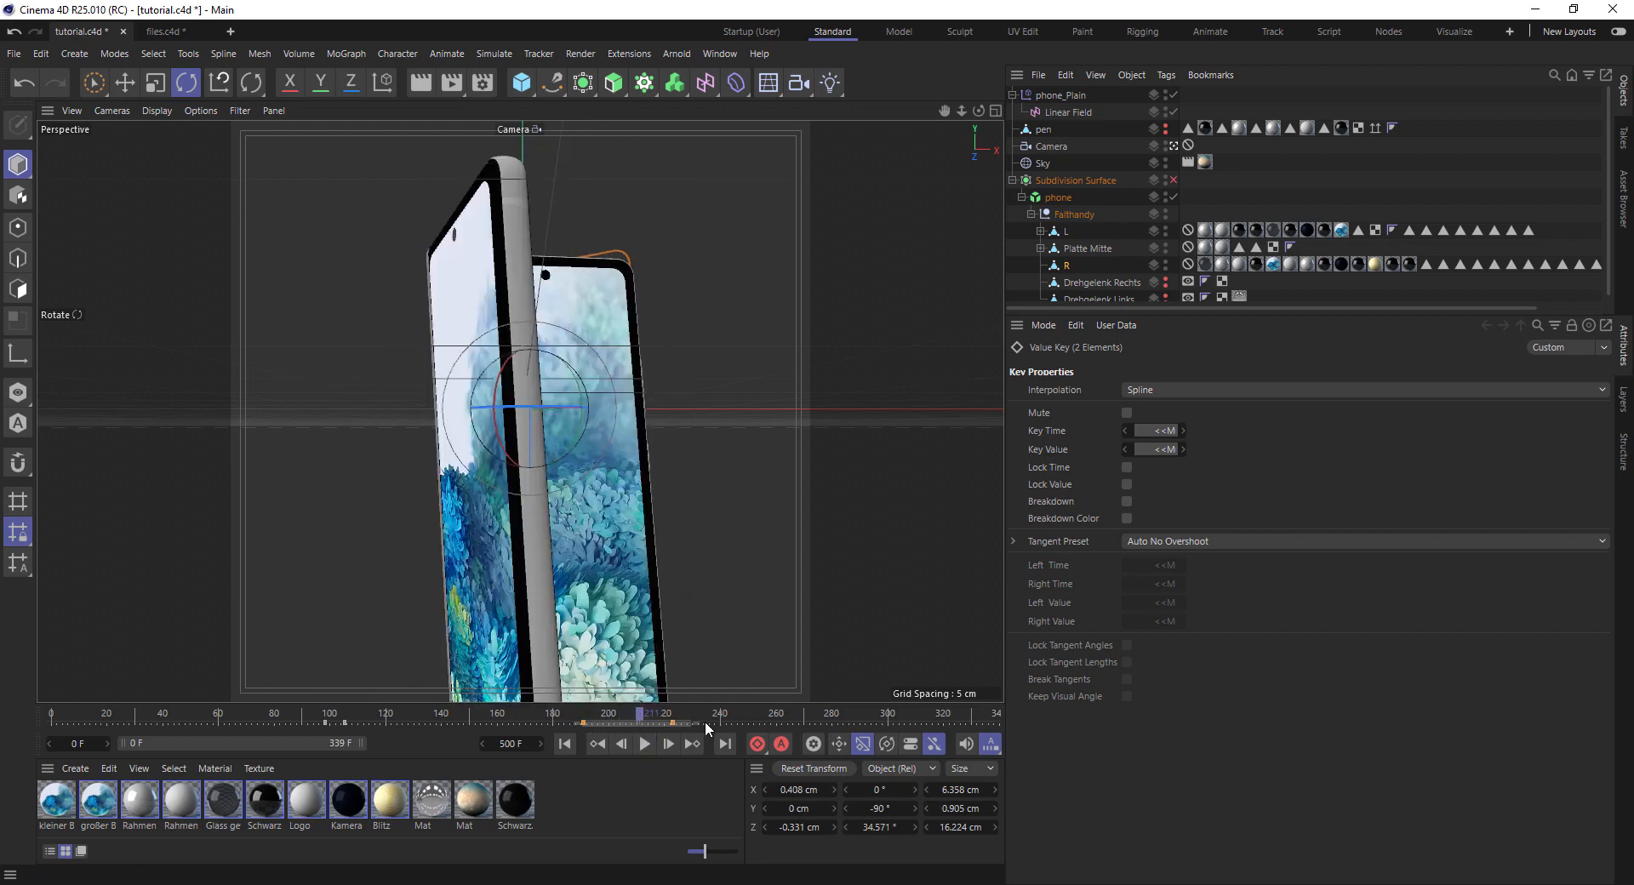
left_click(571, 712)
left_click_drag(607, 718, 626, 717)
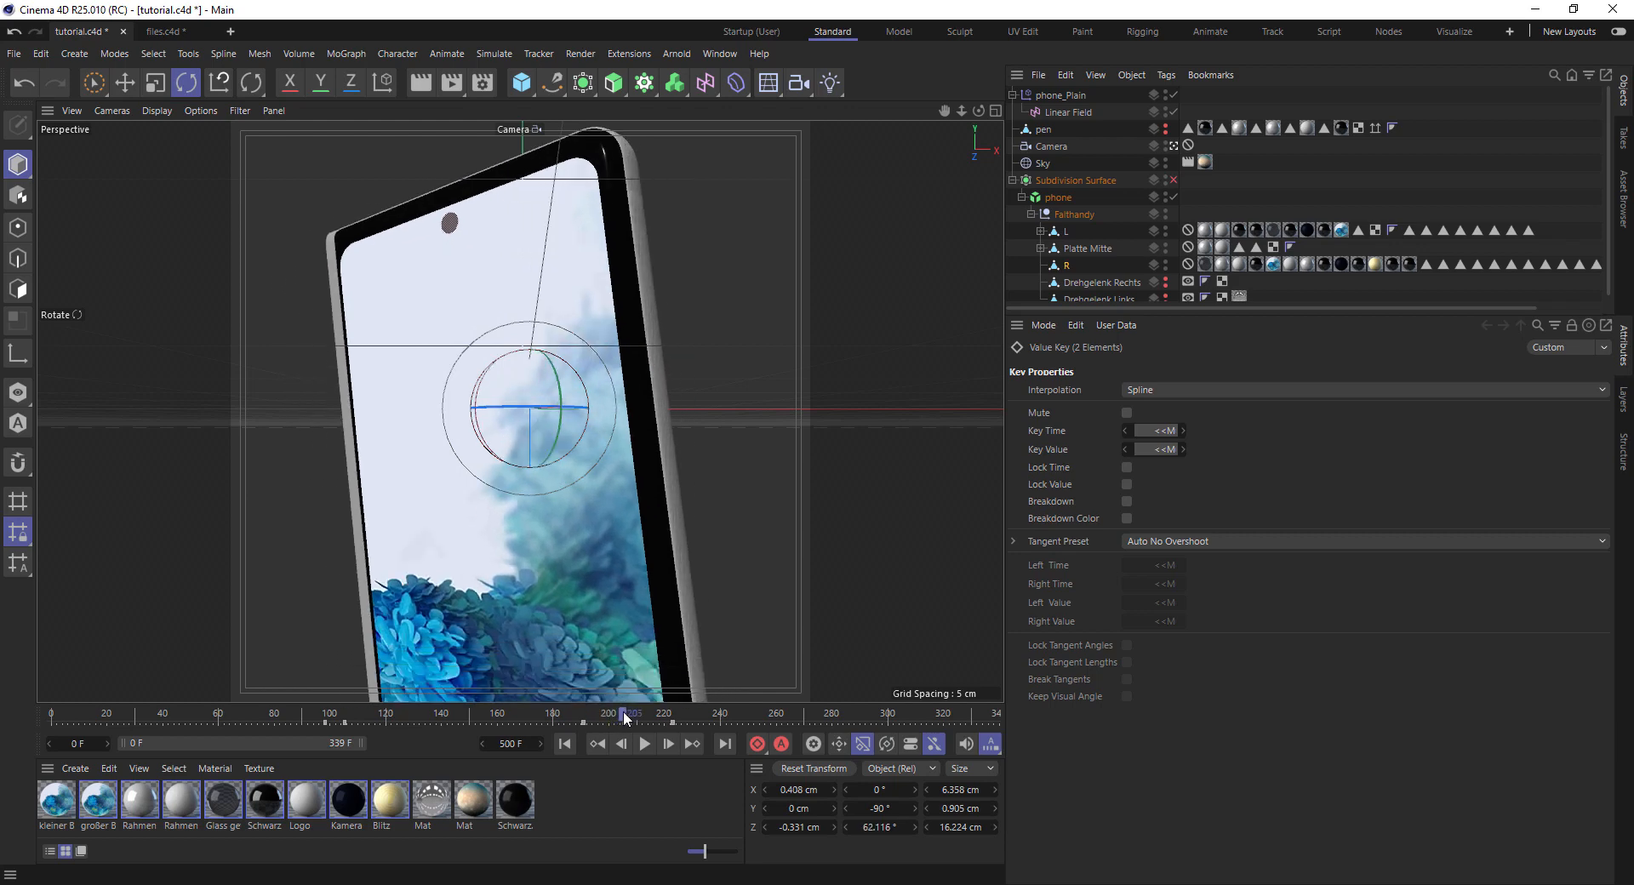
Key the Falthandy null's R.H rotation at 360° on frame 205, and key it again on frame 227
left_click(1071, 223)
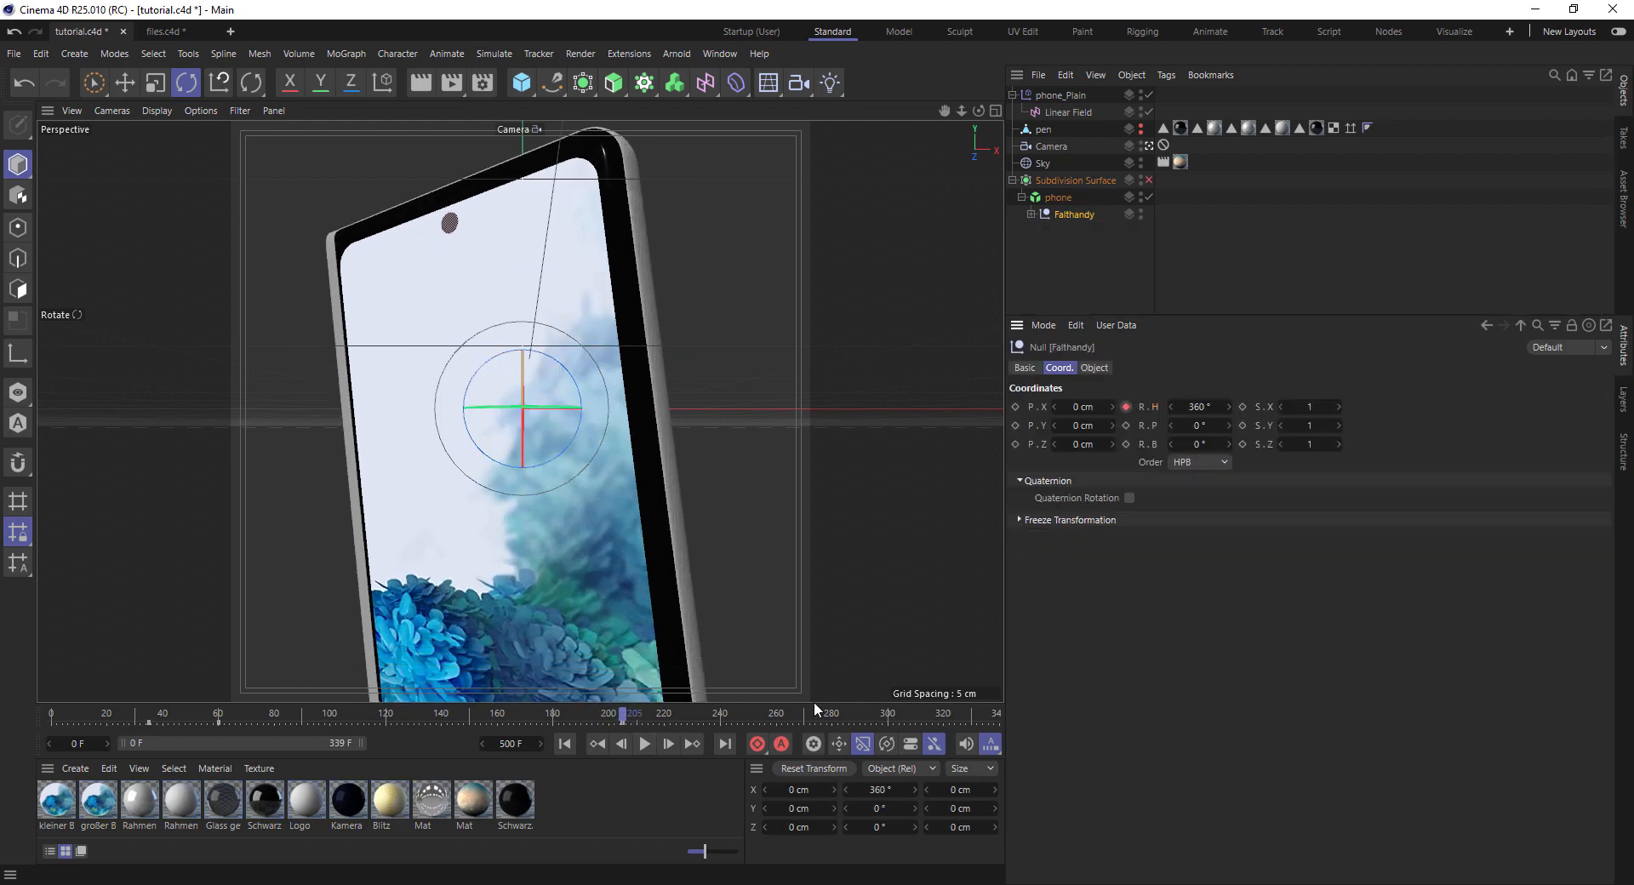
left_click_drag(627, 718, 687, 722)
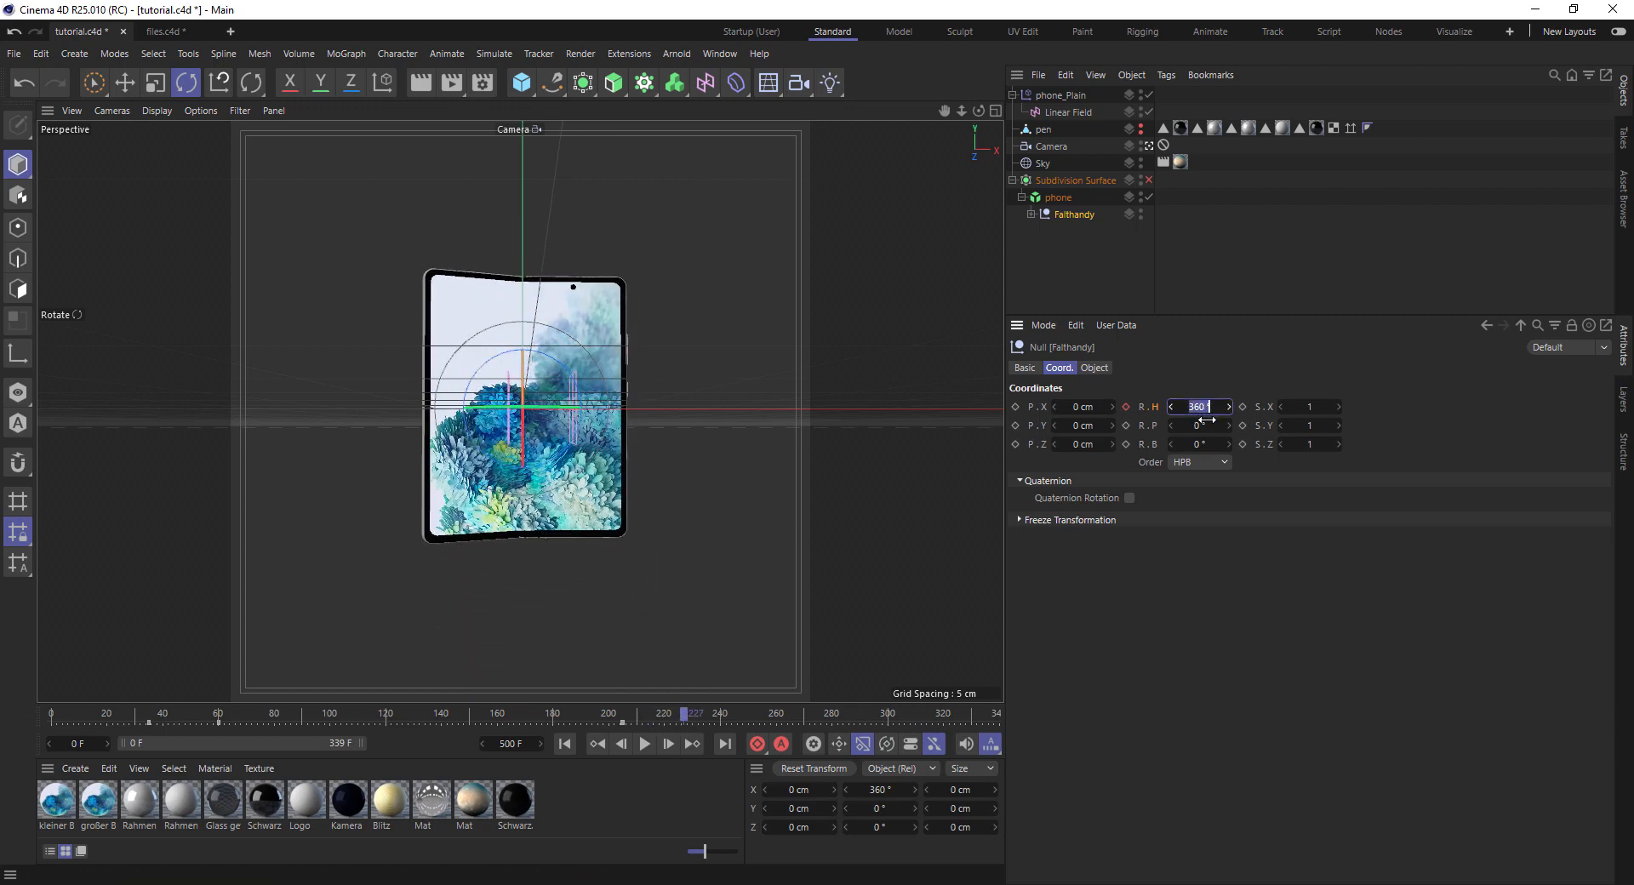
left_click(1125, 407)
left_click_drag(686, 716, 652, 730)
left_click(620, 723)
Adjust and key phone_Plain's transform position on frame 212, and replay the unfolding
left_click(1056, 95)
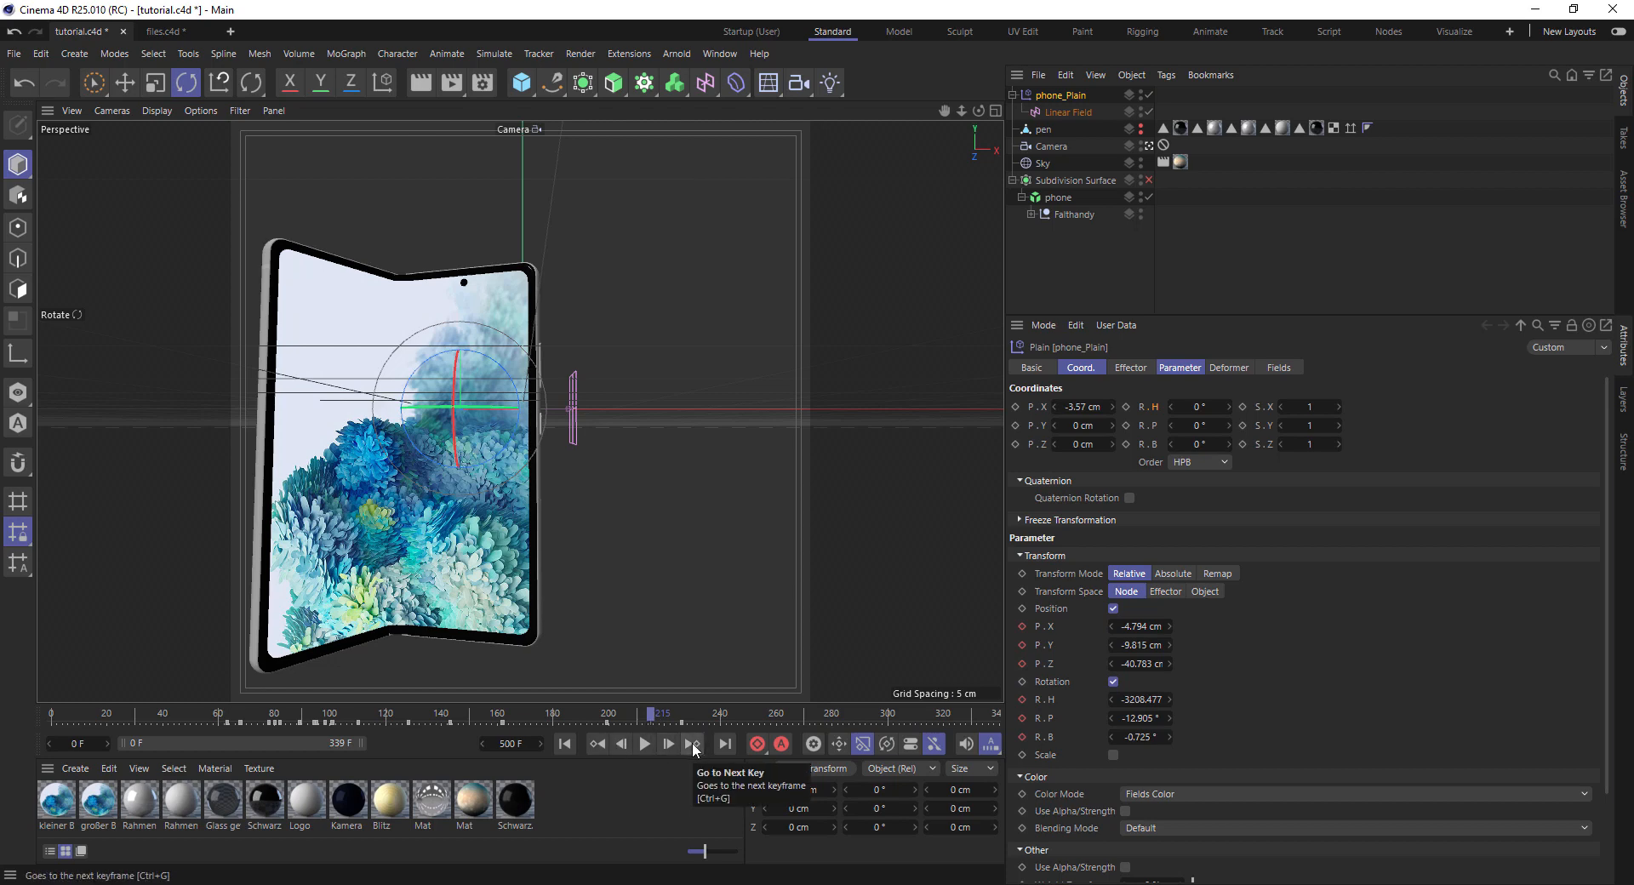
mouse_move(650, 717)
left_mouse_down()
mouse_move(606, 717)
mouse_move(701, 729)
mouse_move(650, 743)
left_mouse_up()
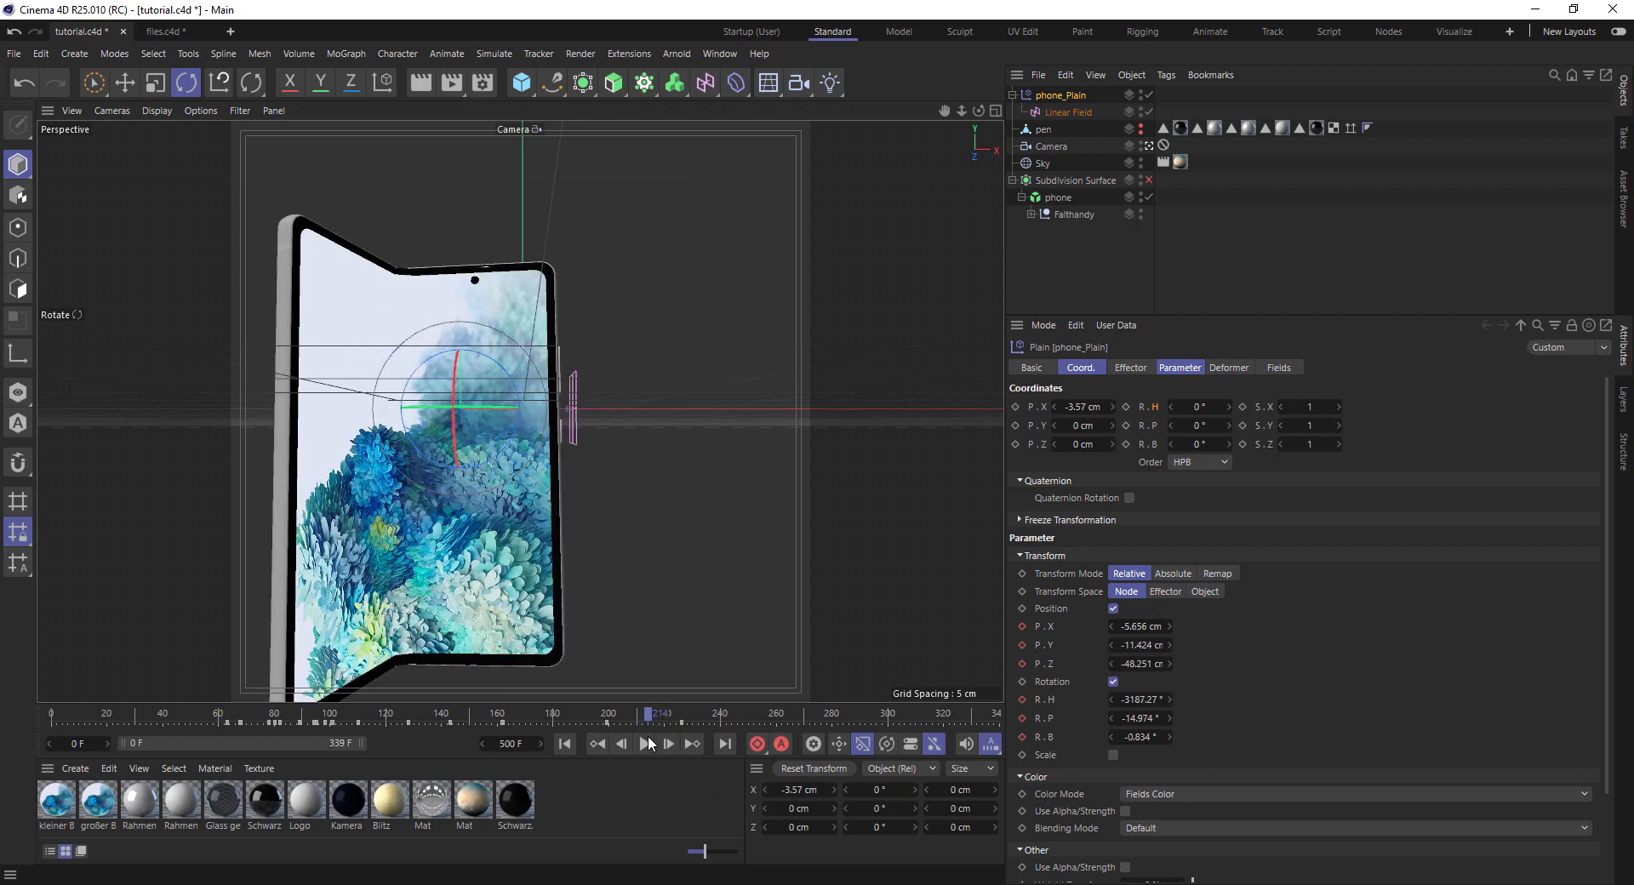
left_click_drag(1126, 645, 1085, 640)
left_click(645, 744)
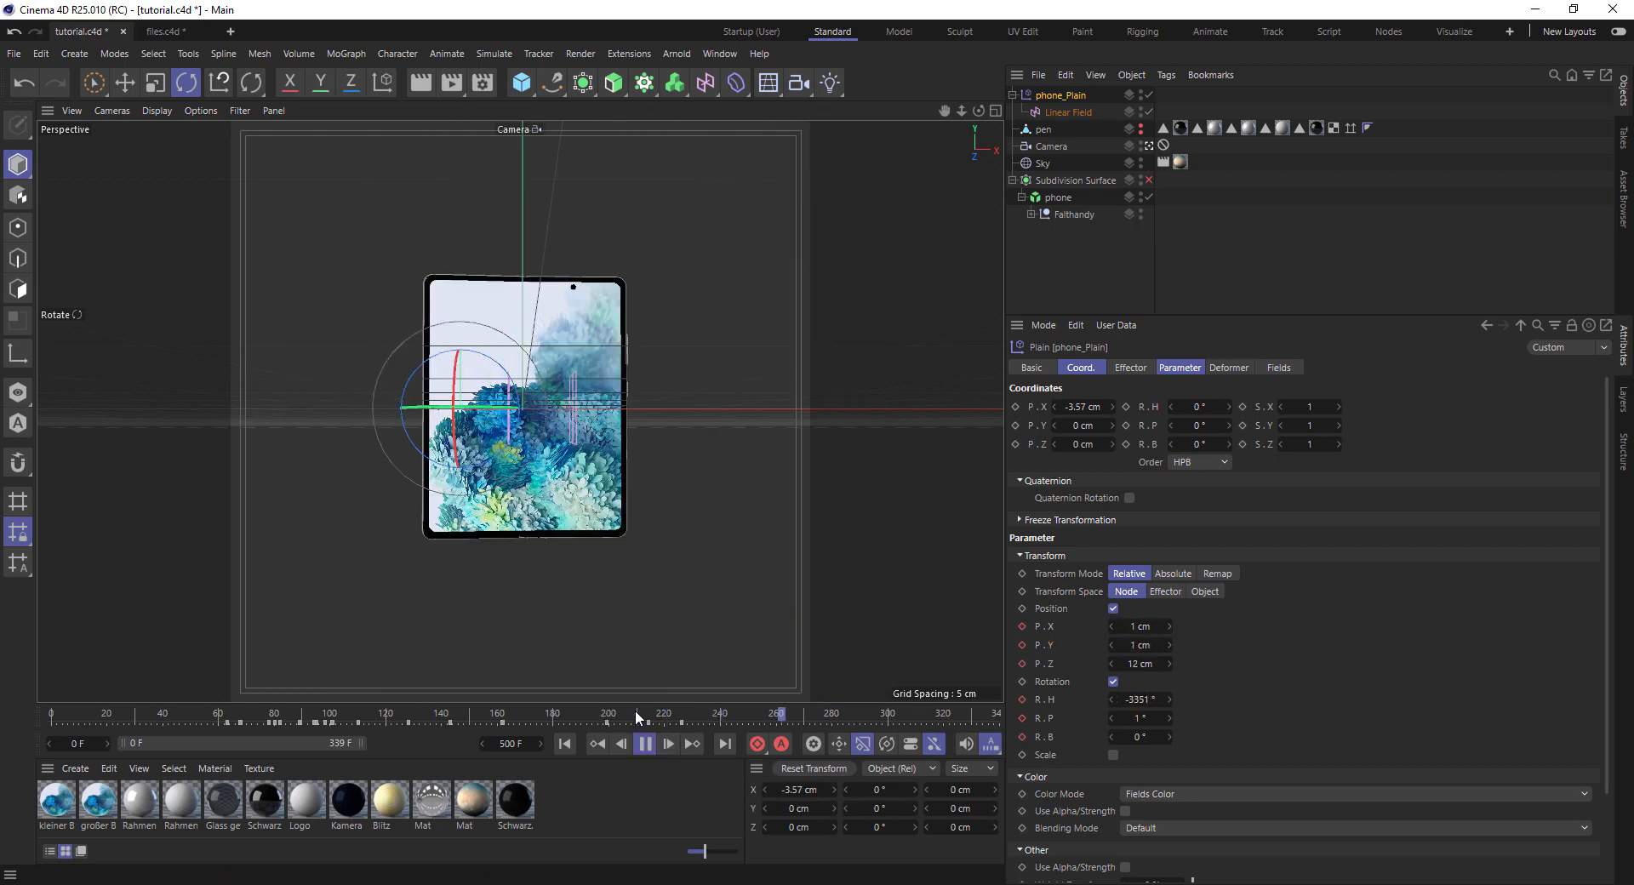
left_click(636, 711)
key("F8")
Move phone_Plain's two keys from frame 212 to frame 219 and replay the unfolding
left_click(644, 722)
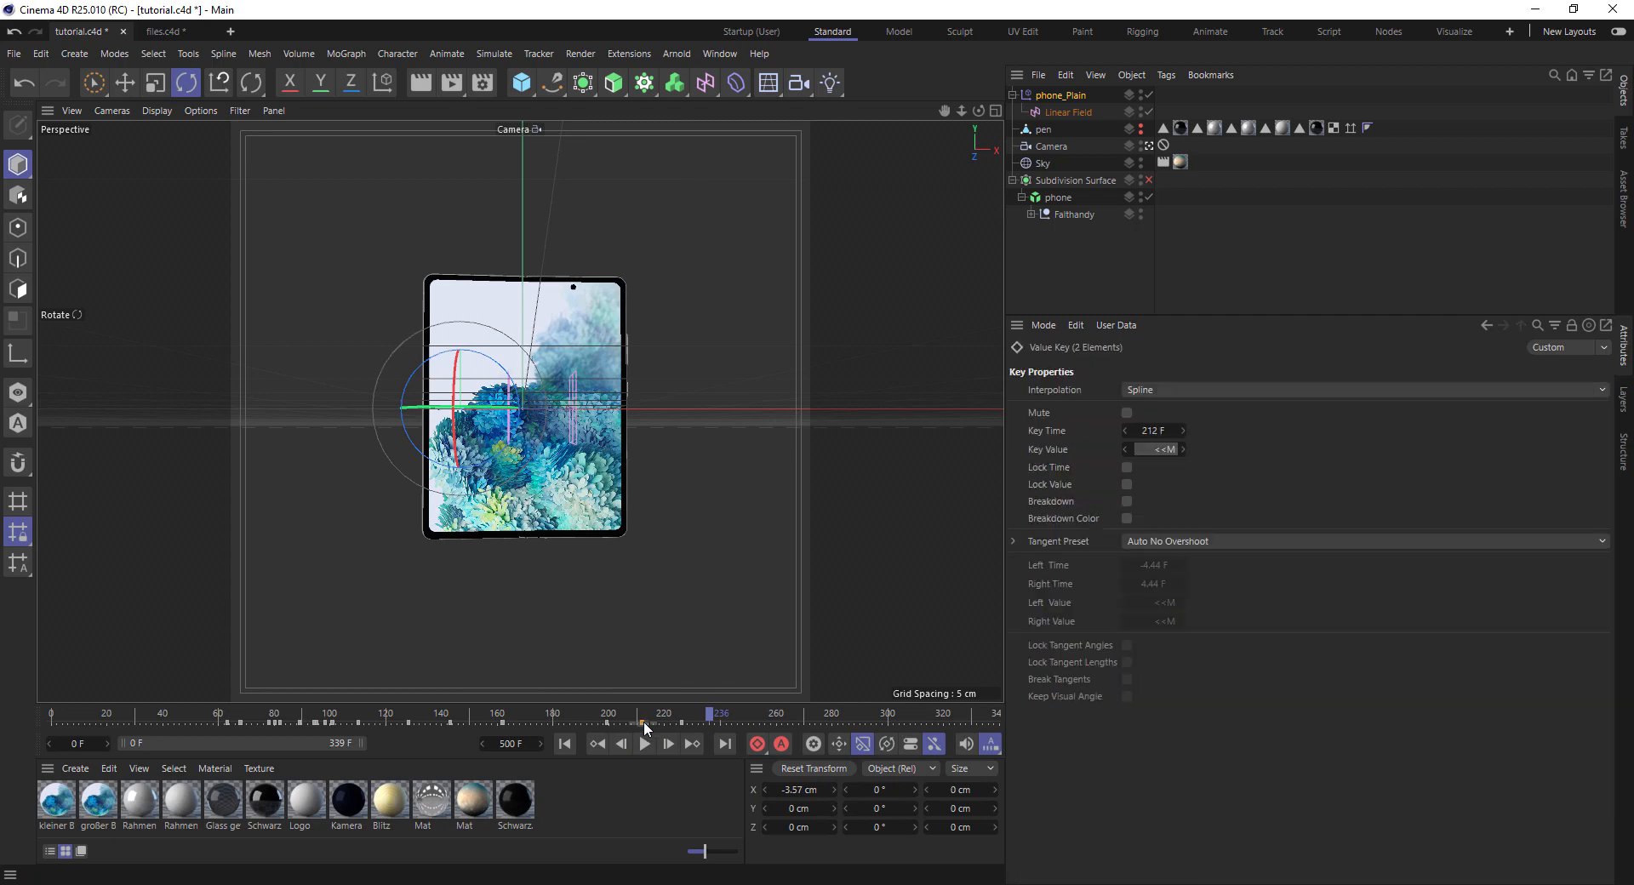
left_click_drag(623, 722, 561, 717)
left_click(636, 715)
left_click(645, 743)
left_click(607, 715)
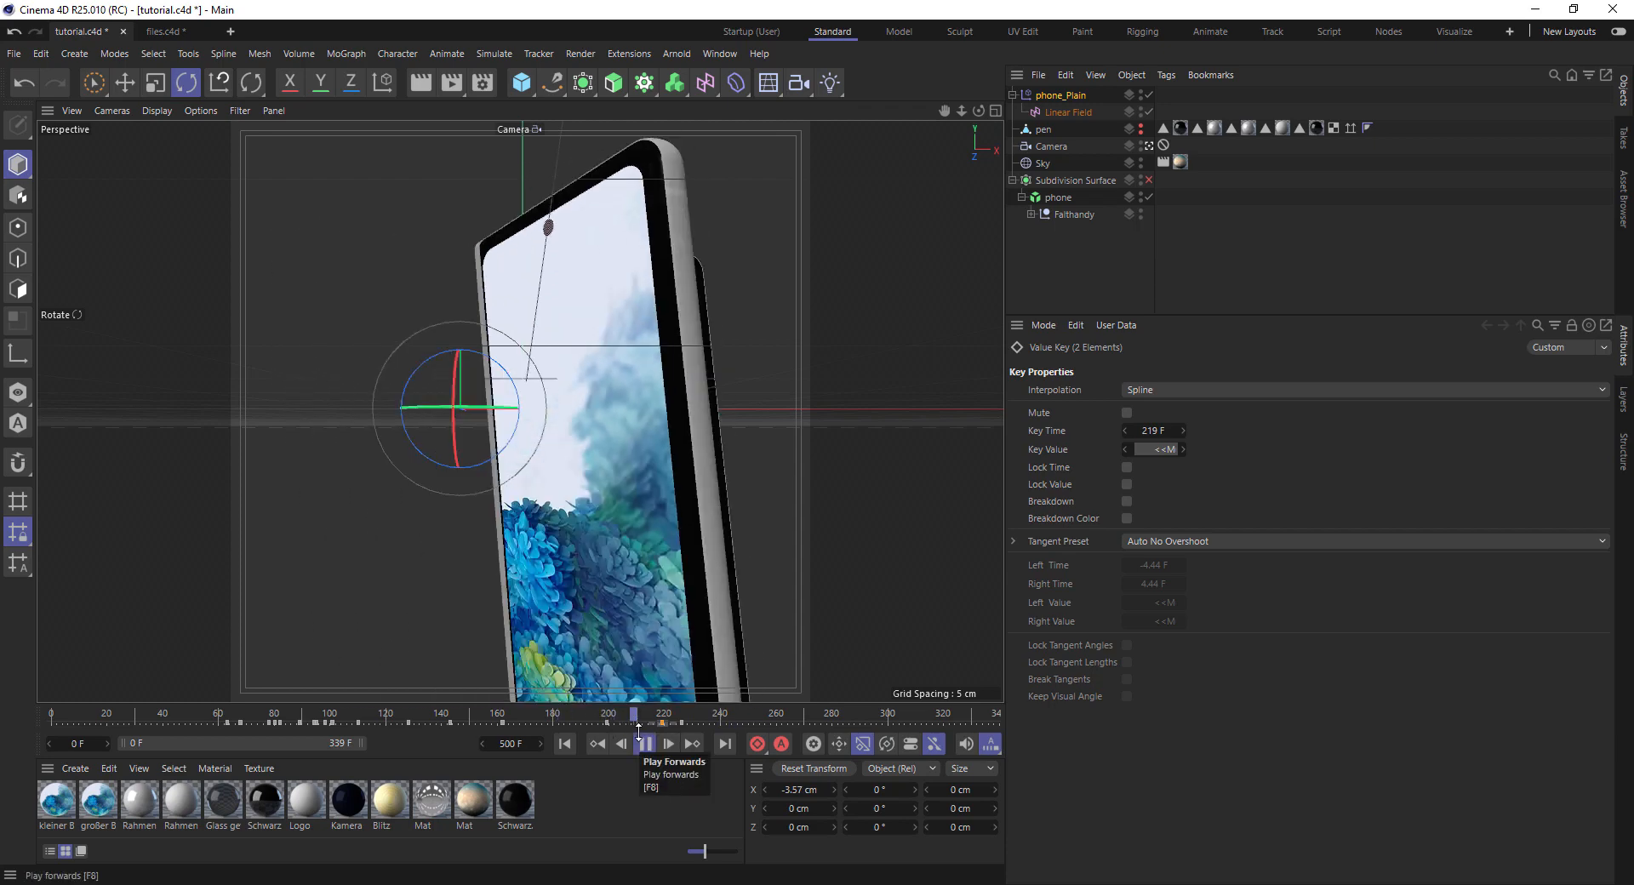
left_click(645, 746)
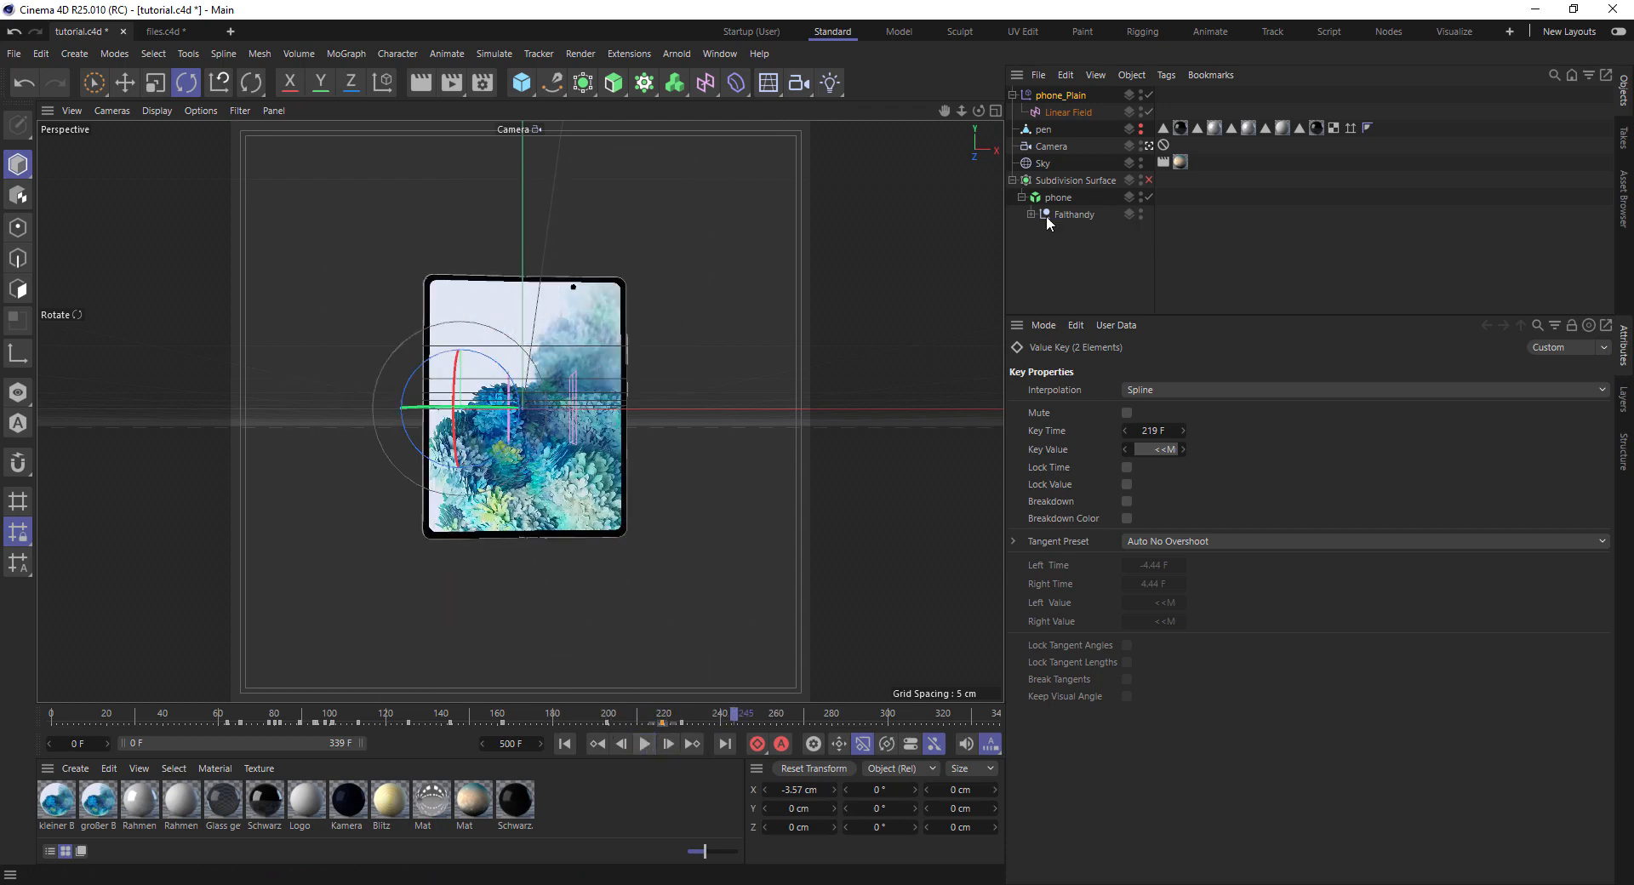
Add a Delay effector to the phone fracture object and play the whole animation
left_click(1056, 198)
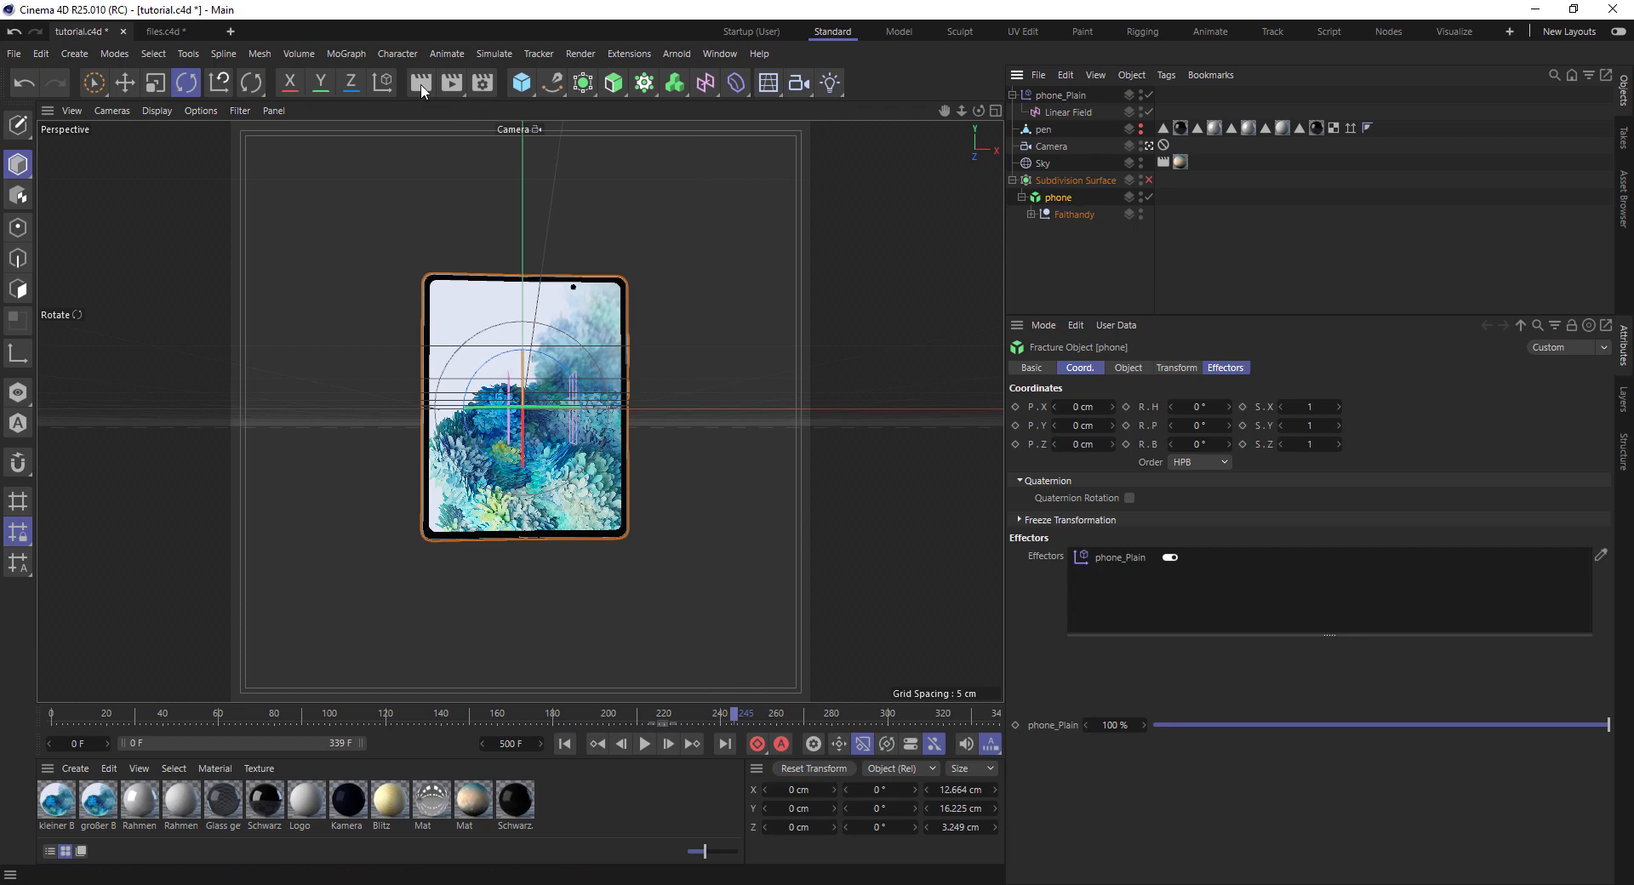
left_click(345, 54)
mouse_move(370, 77)
left_click(514, 111)
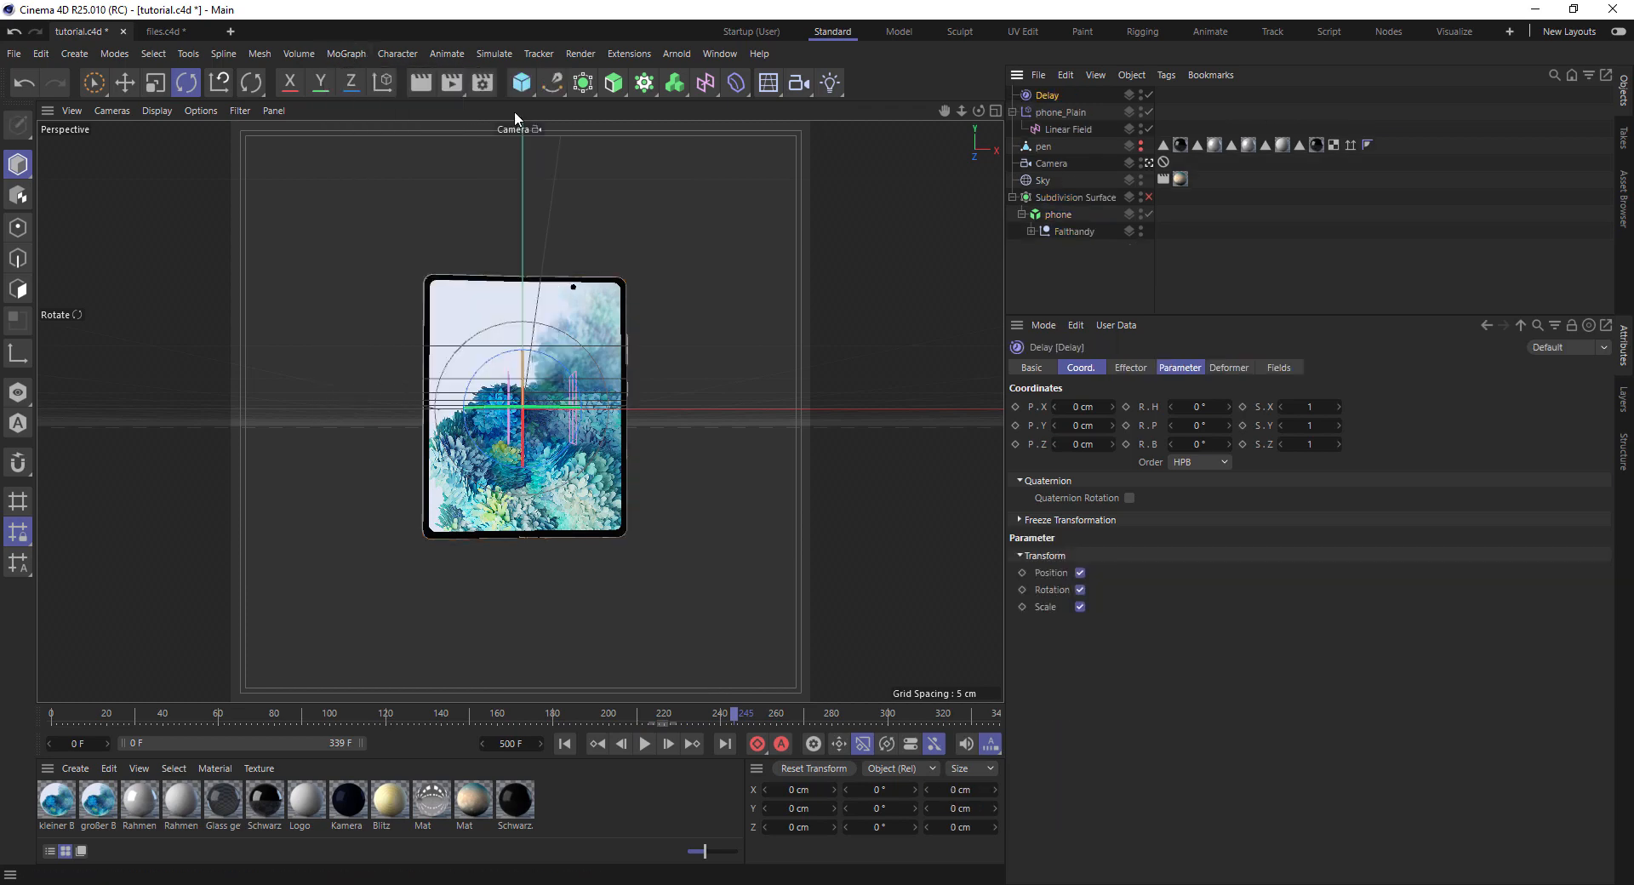
key("shift+f")
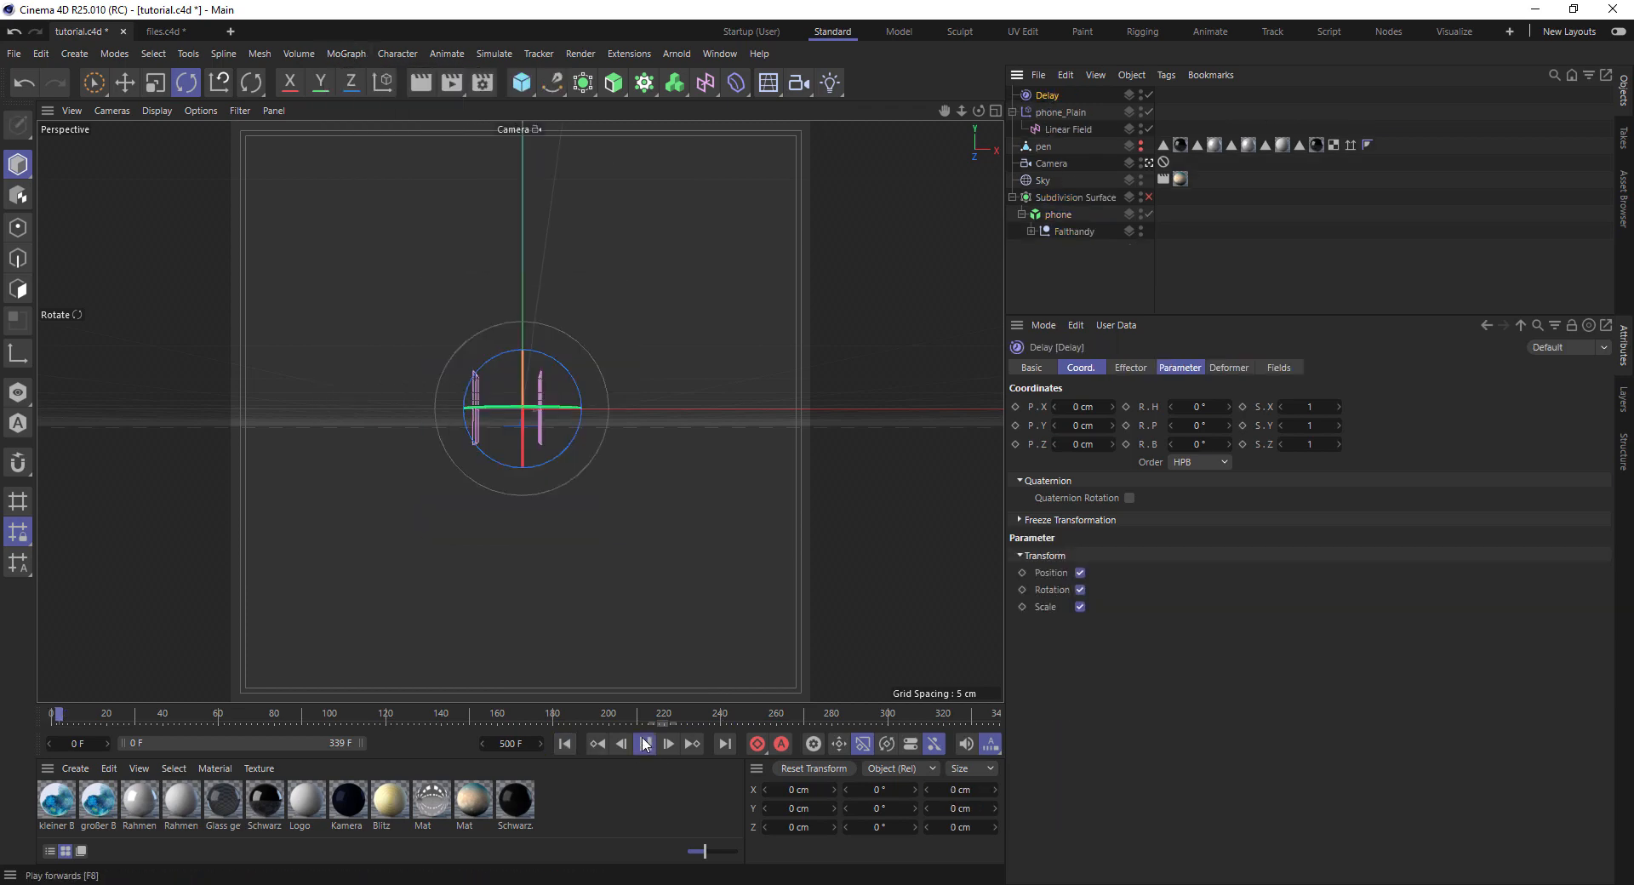
left_click(645, 744)
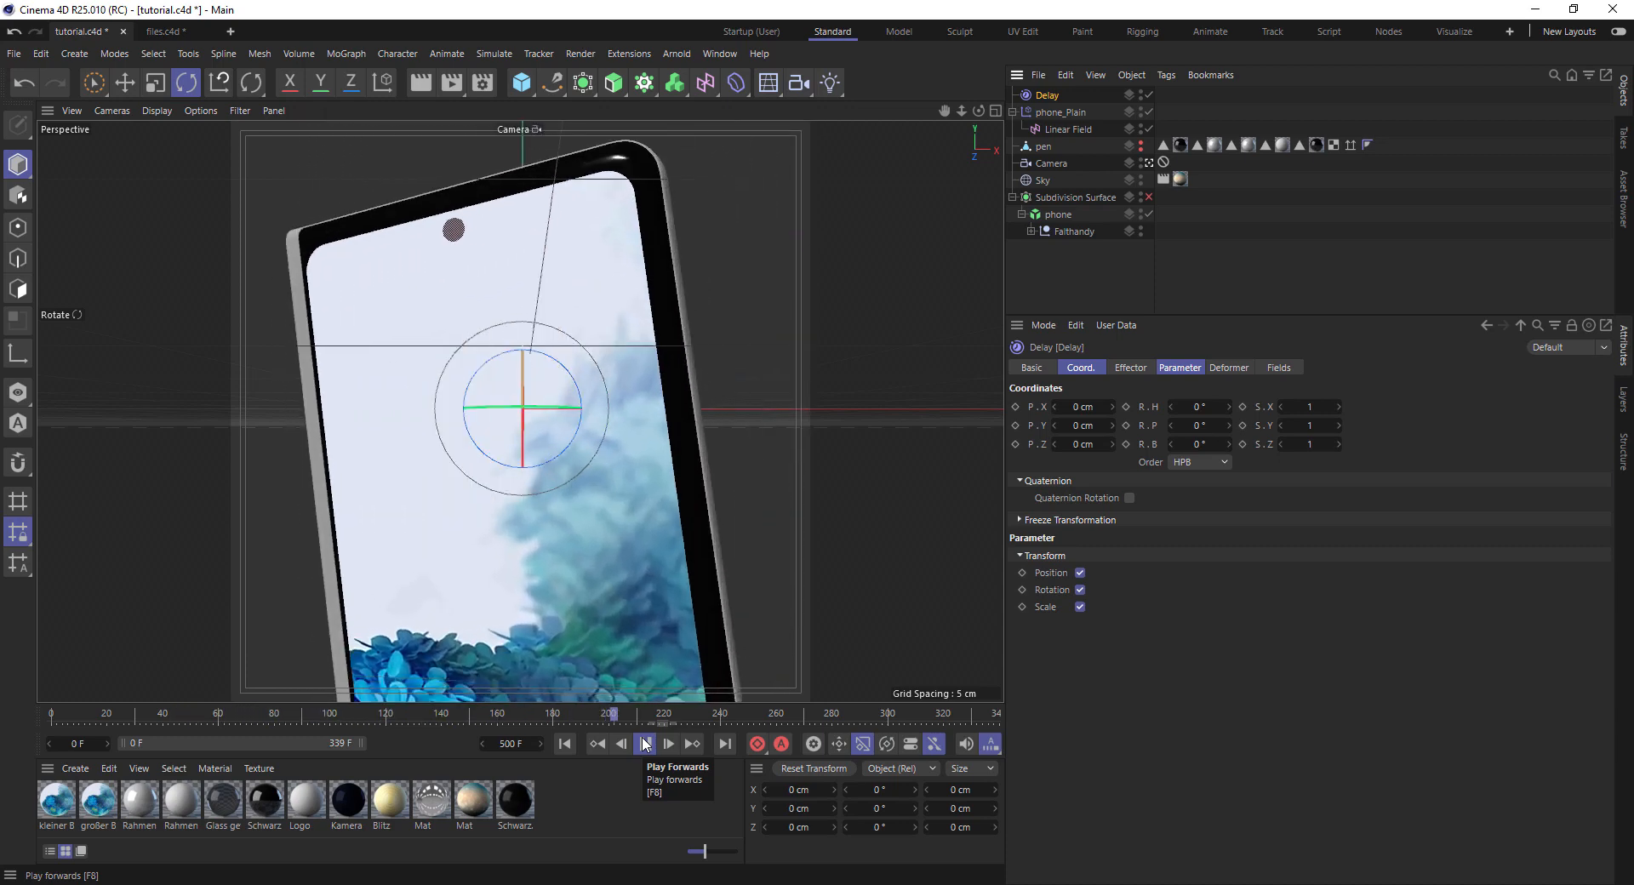
left_click(644, 744)
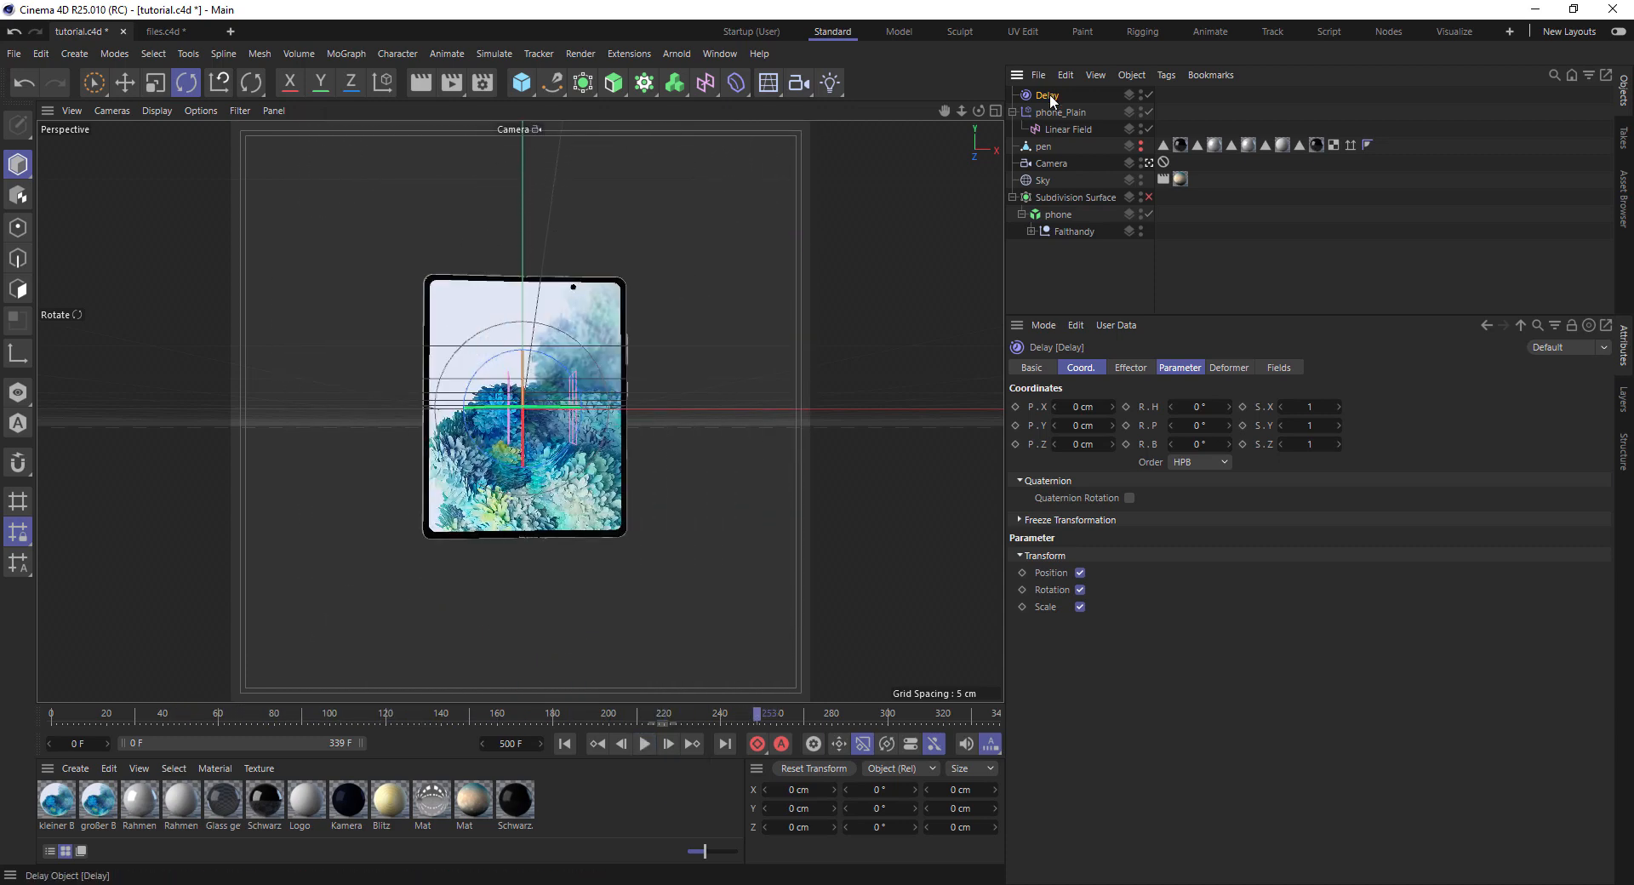
Set the Delay effector's strength to 78 % in Blend mode and replay the animation
left_click(1227, 366)
left_click(1138, 368)
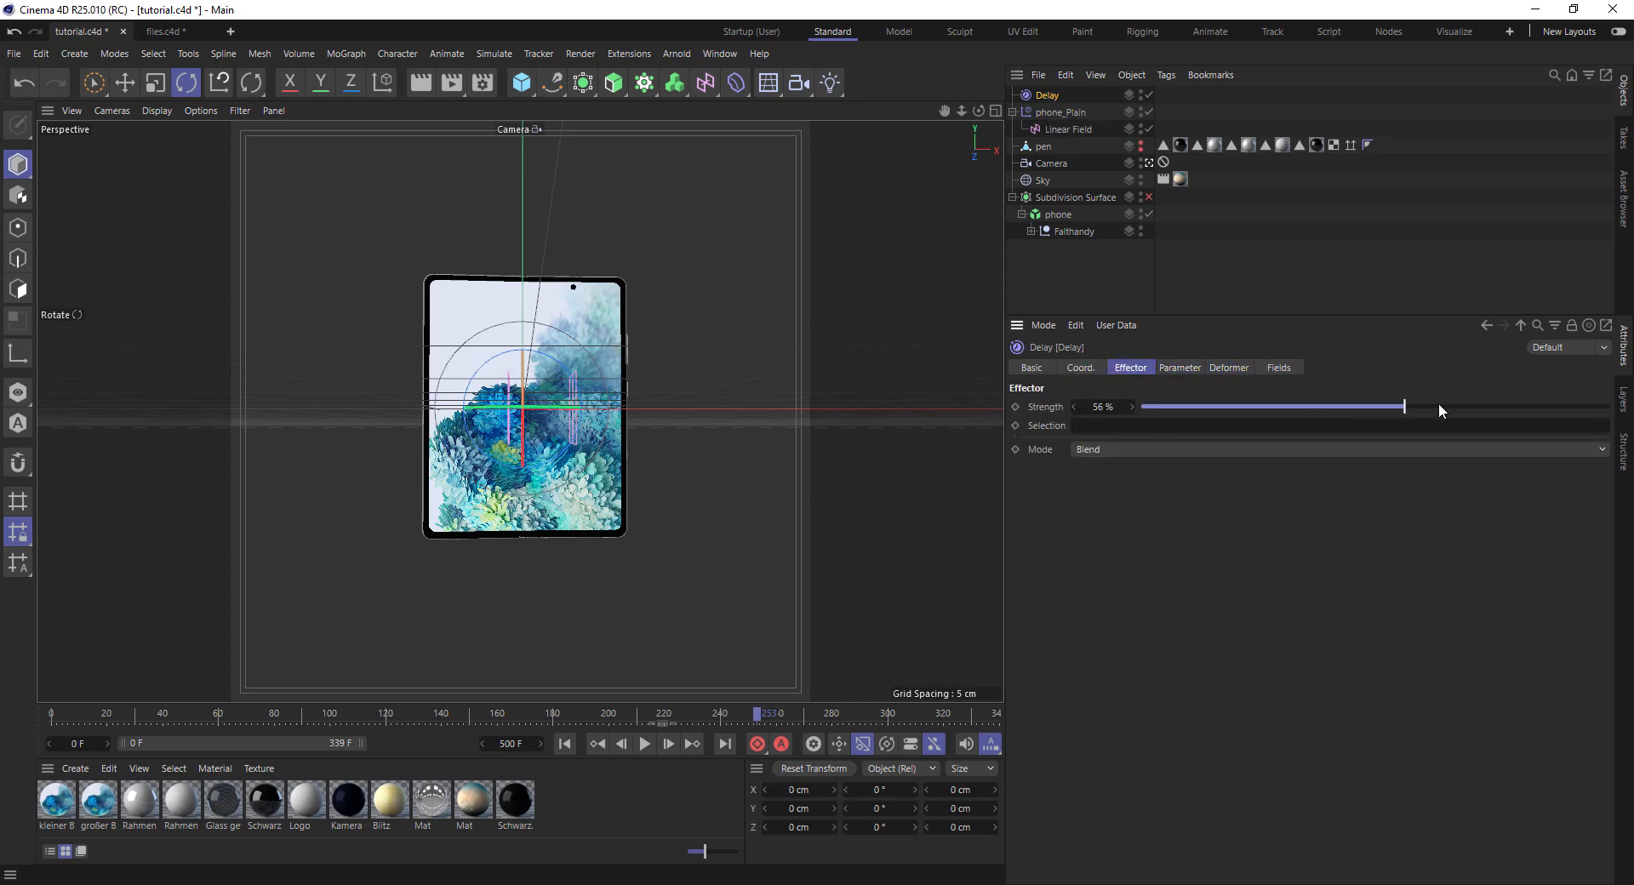
left_click_drag(1438, 406, 1509, 406)
left_click(644, 744)
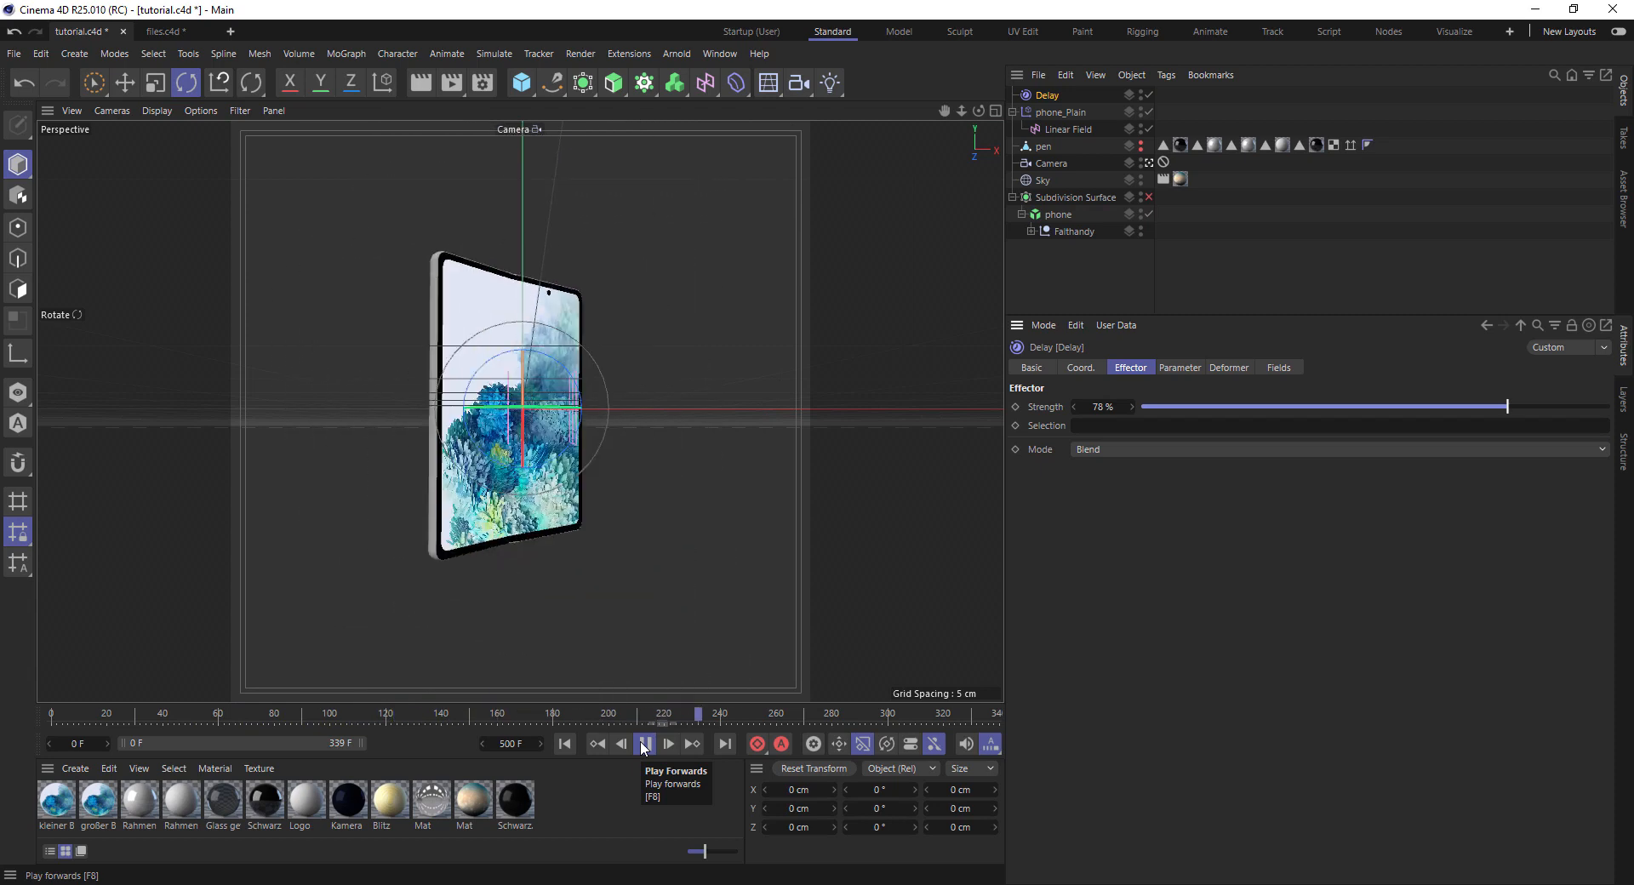
left_click(644, 744)
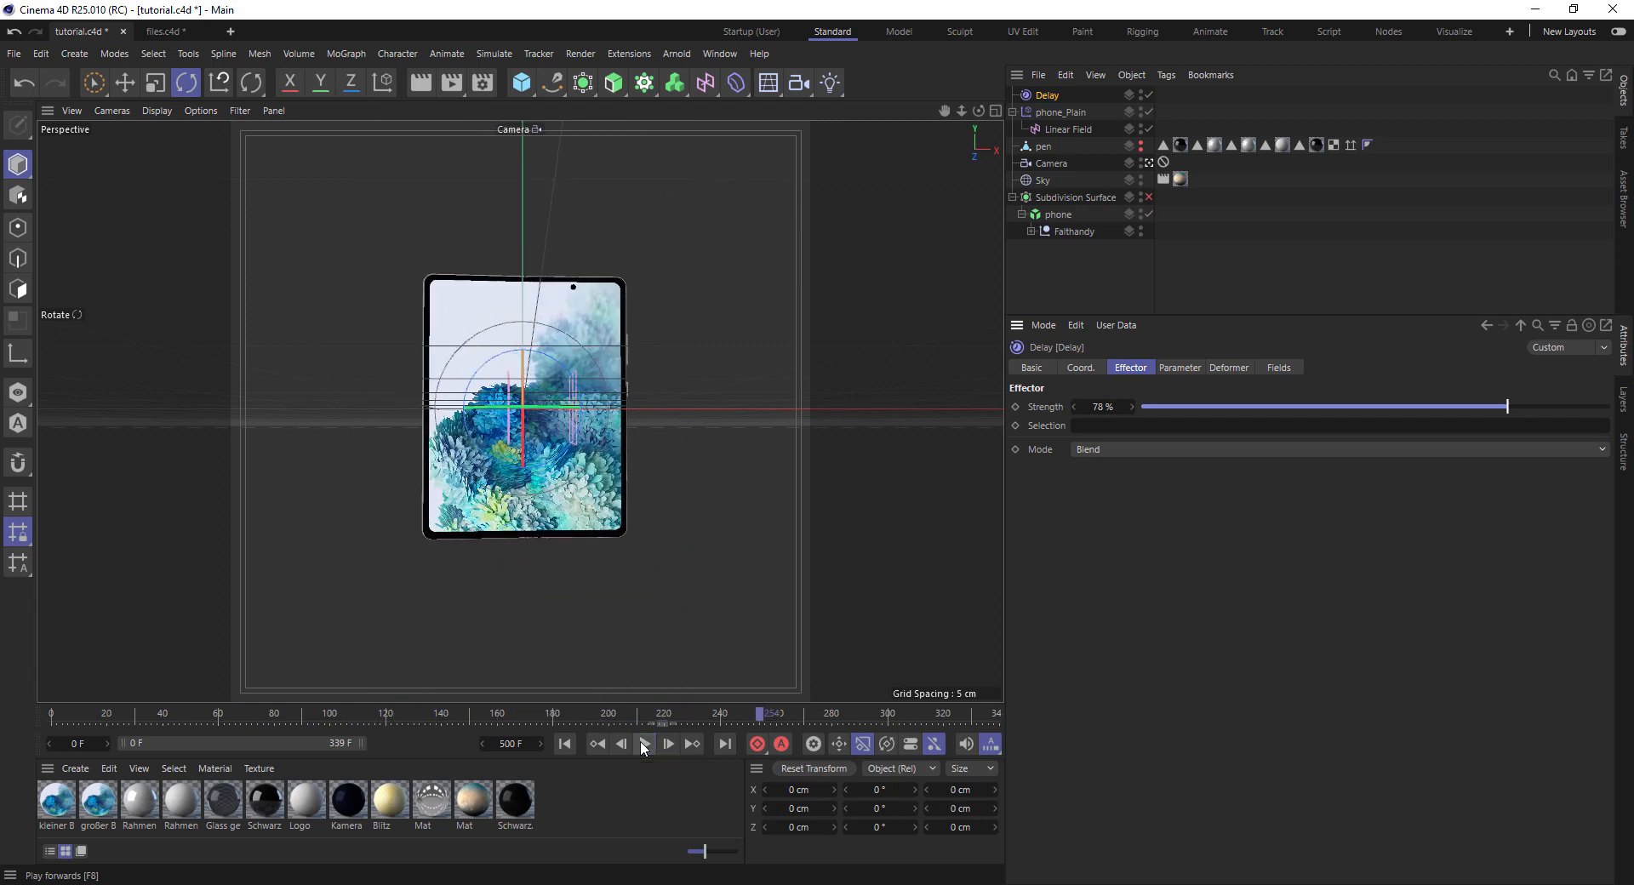
Select the Falthandy null under the phone fracture object
left_click(1060, 230)
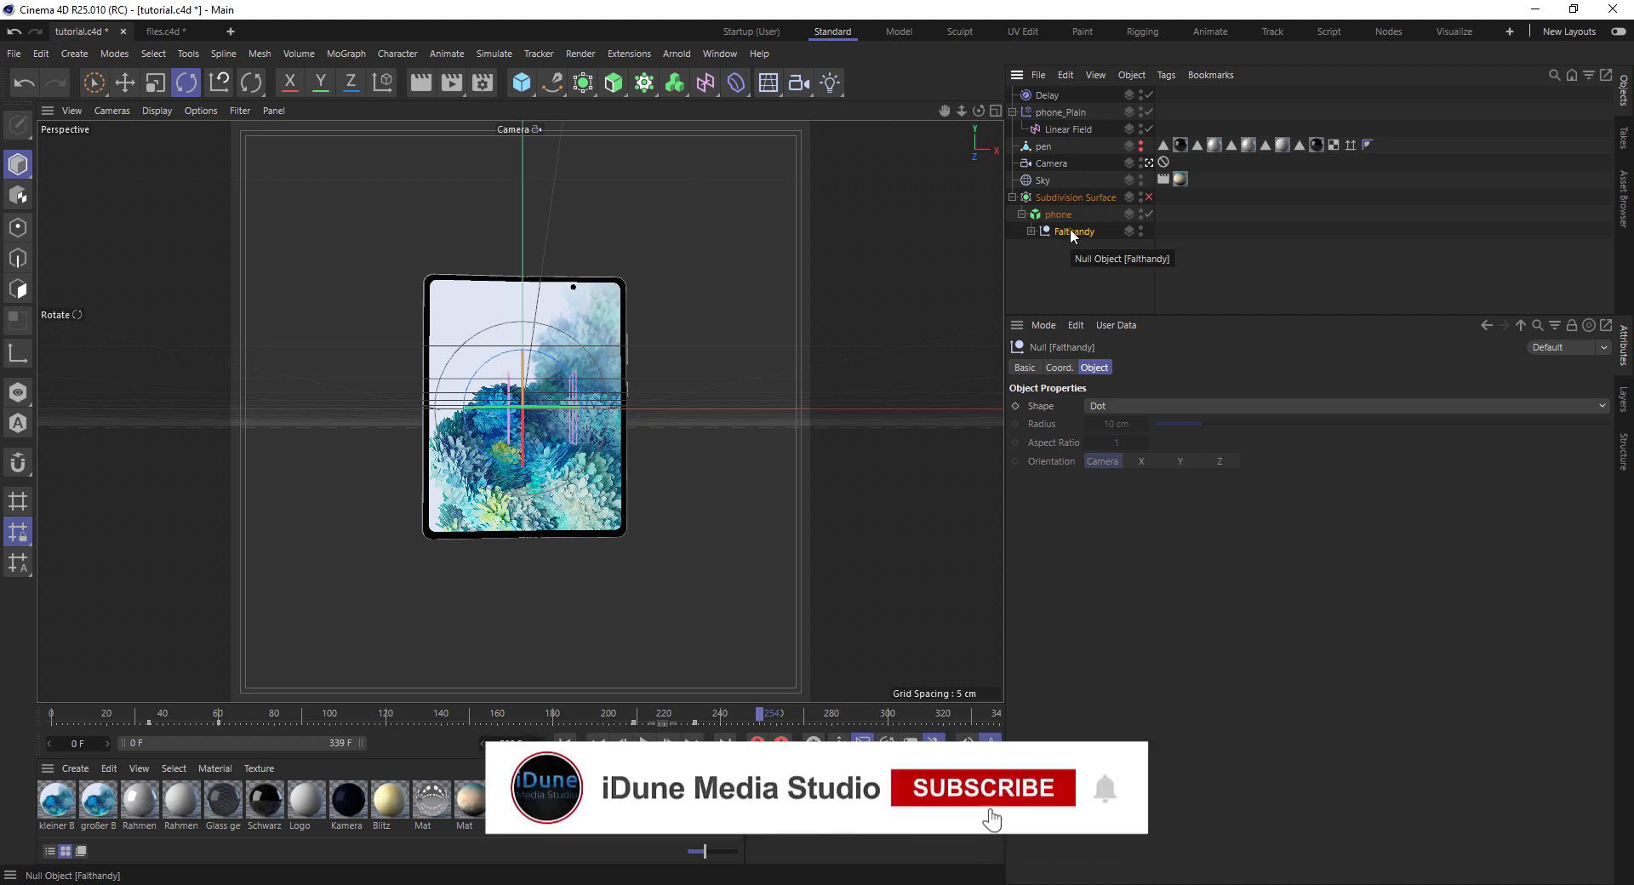